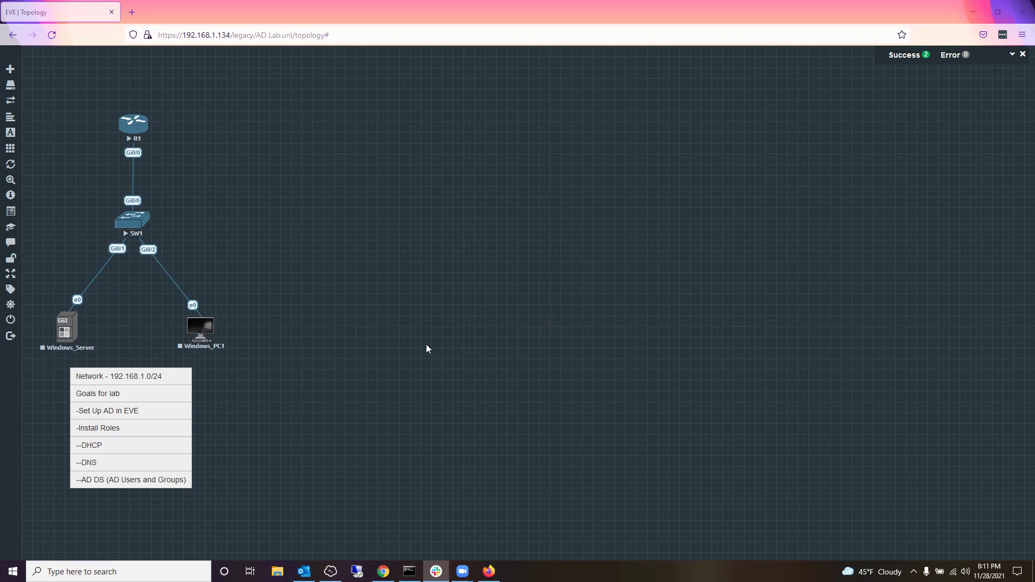
Step: Start the Windows_Server node in the AD Lab topology and request its VNC console link
right_click(66, 333)
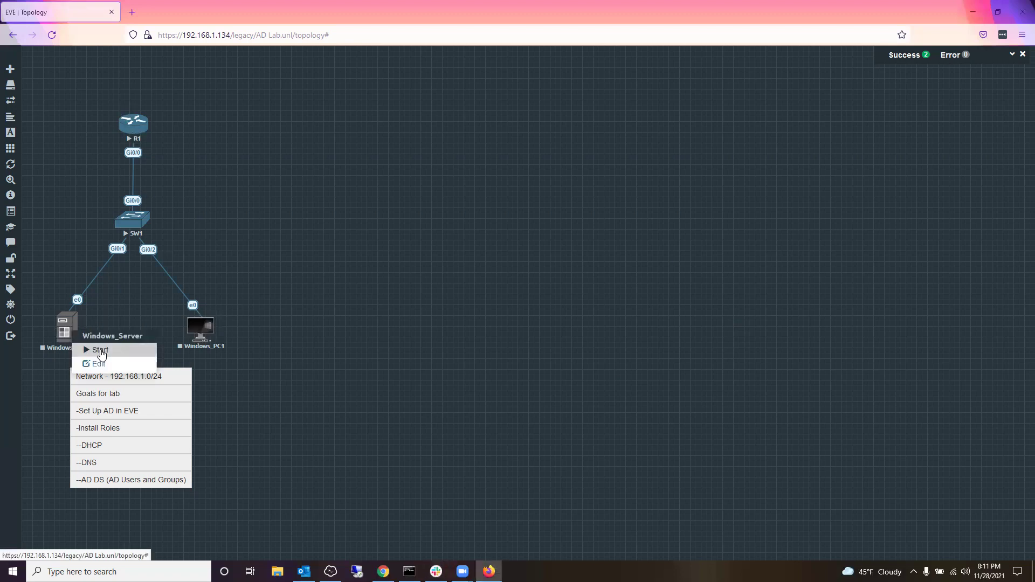
left_click(100, 349)
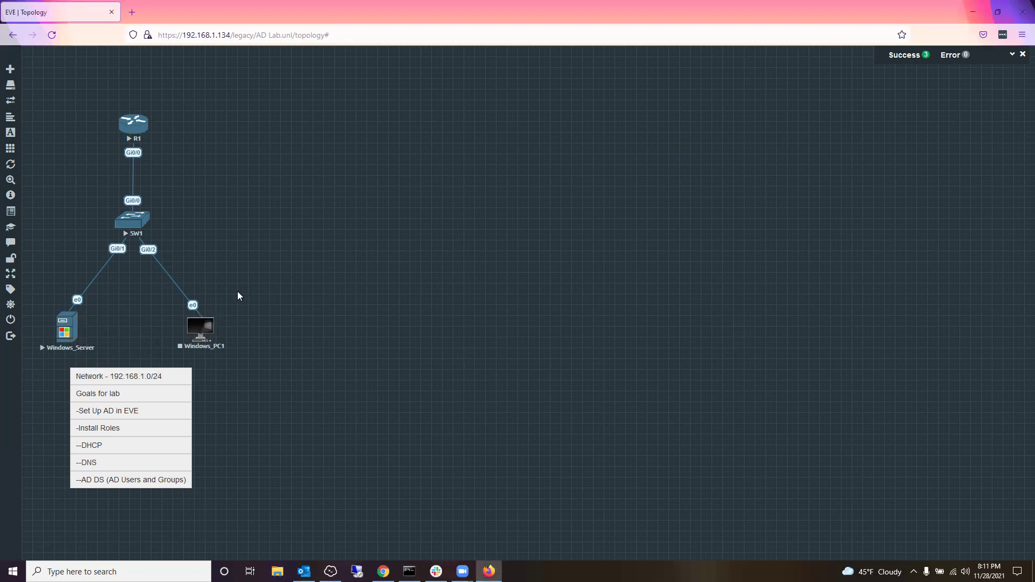
left_click(70, 330)
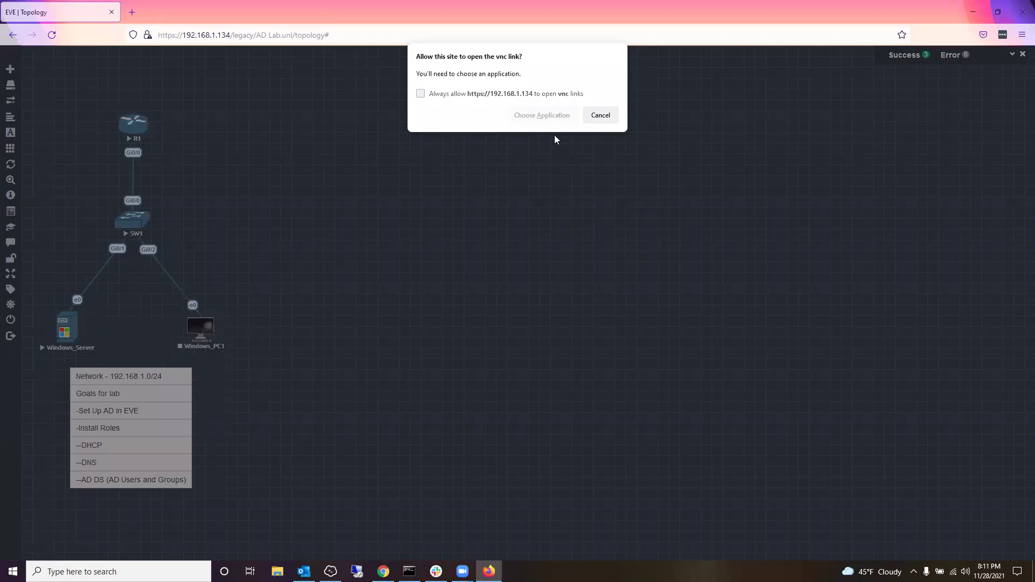
Step: Open the console link with the ultravnc_wrapper application to launch the QEMU viewer
left_click(542, 115)
left_click(550, 175)
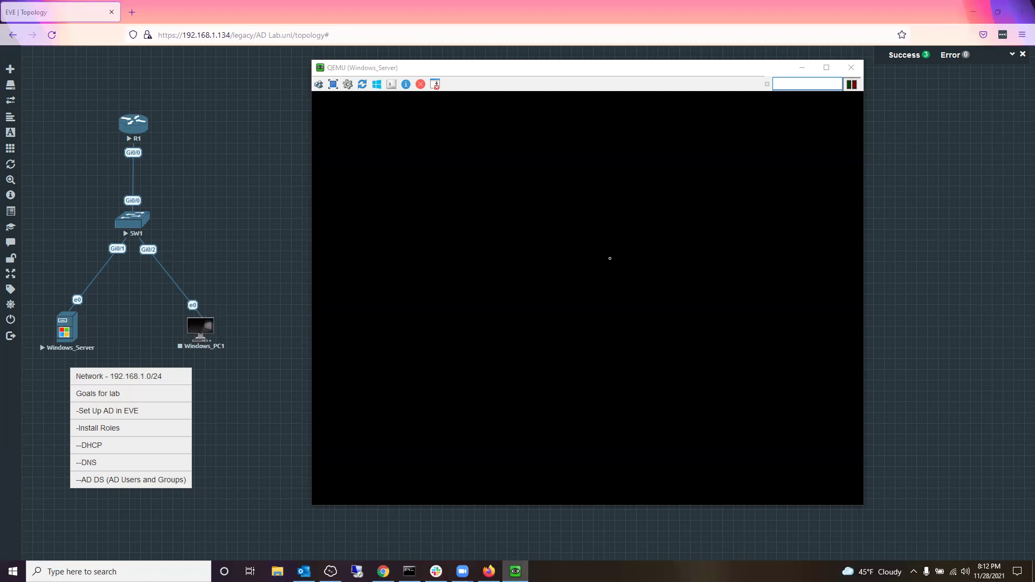
Step: Keep the QEMU console focused until the server reaches its lock screen, then shift the window slightly left
left_click(480, 245)
left_click(647, 199)
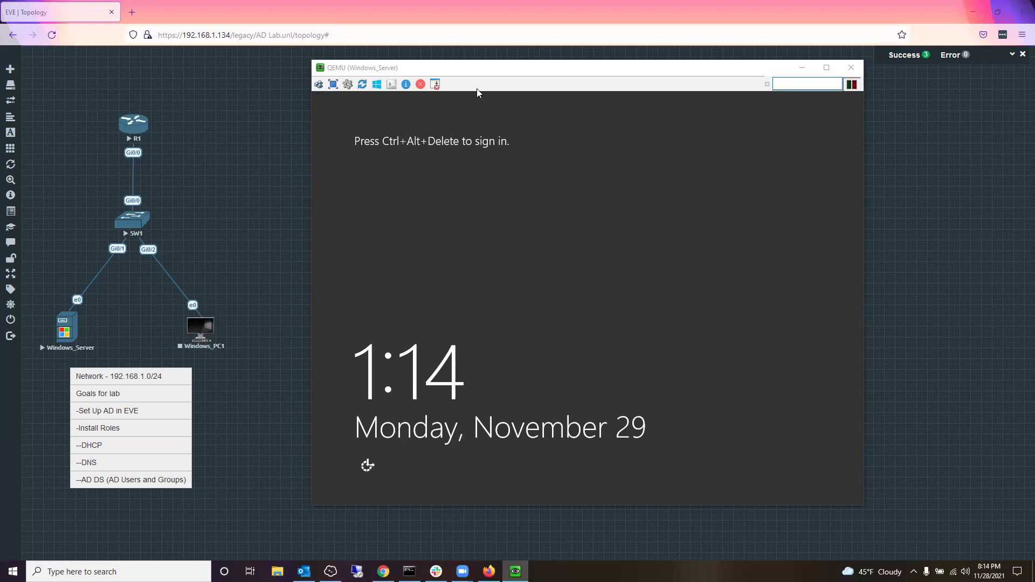
left_click(470, 67)
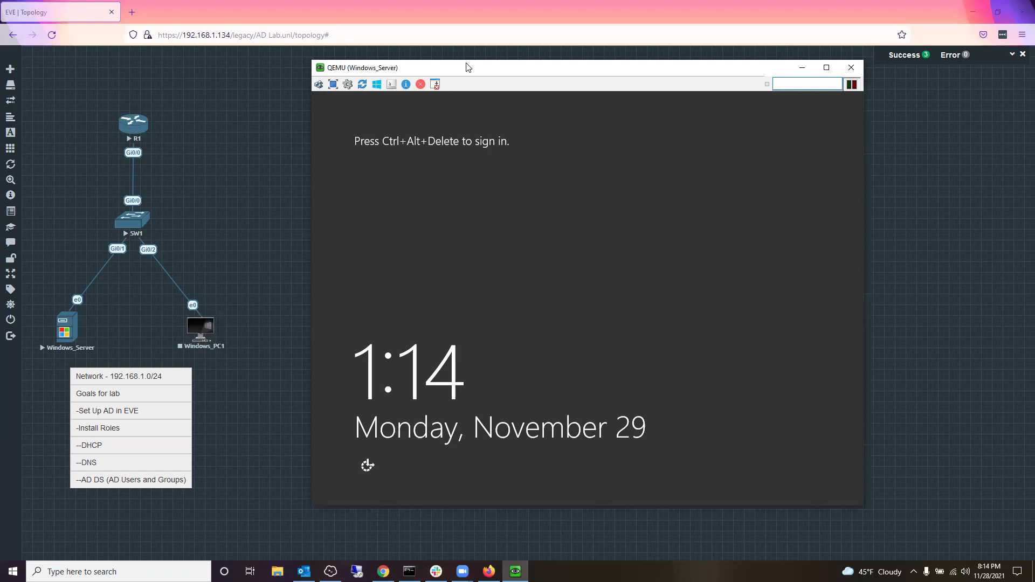
left_click_drag(468, 67, 461, 65)
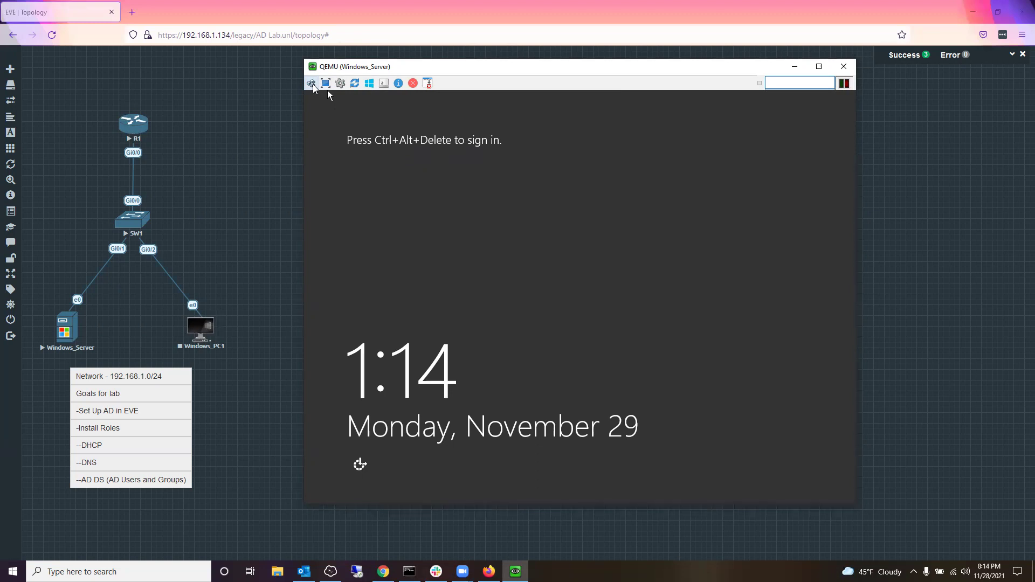
Step: Send Ctrl+Alt+Del and sign in as Administrator, re-entering the password after the incorrect-password error
left_click(312, 83)
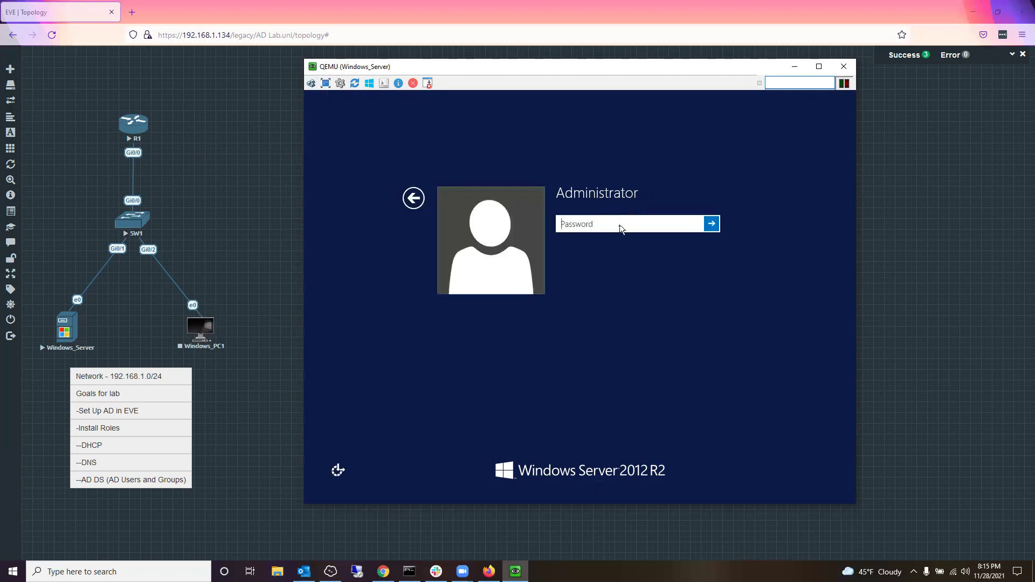
type("*********")
key("Return")
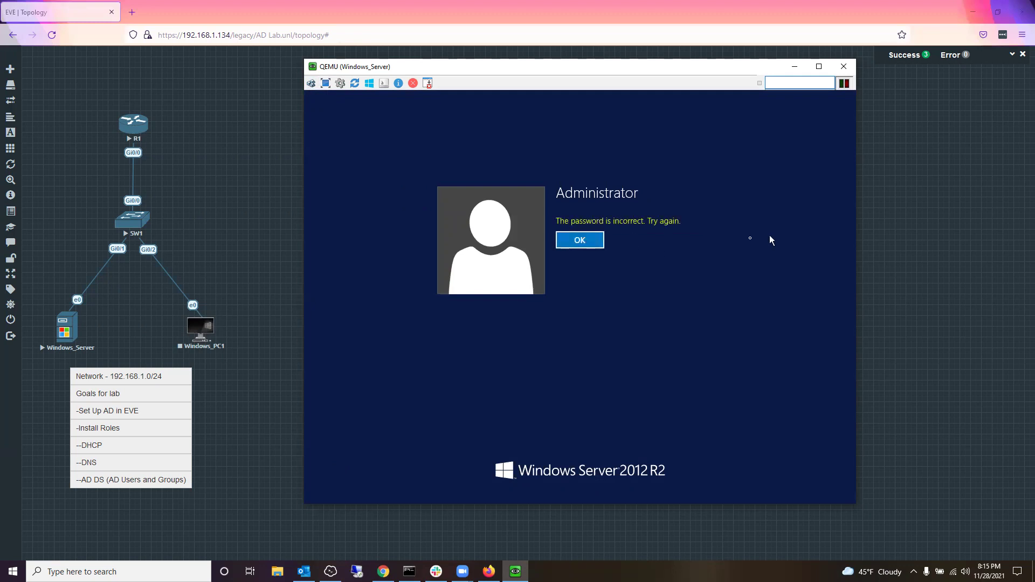
left_click(595, 244)
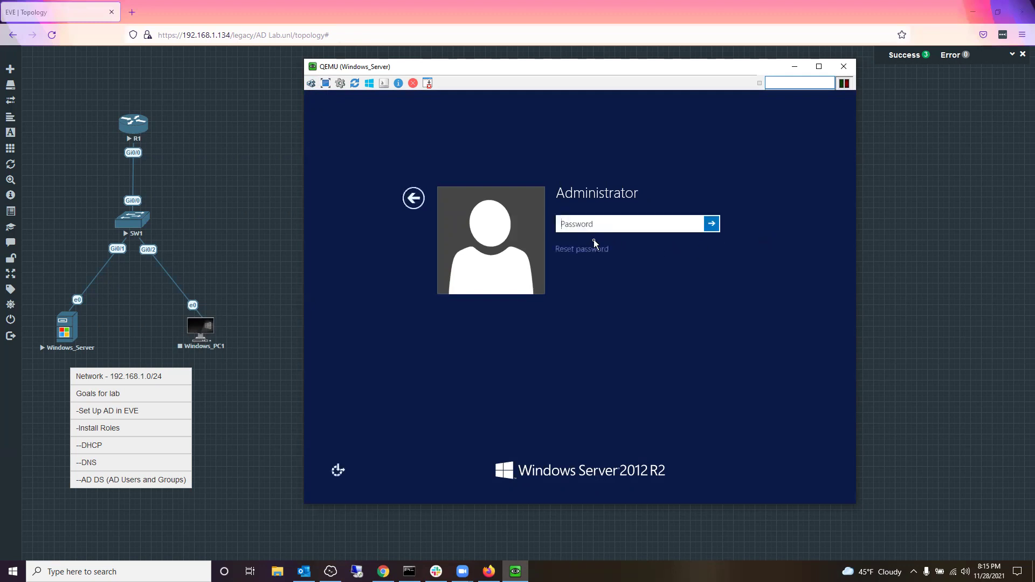
type("••")
key("Return")
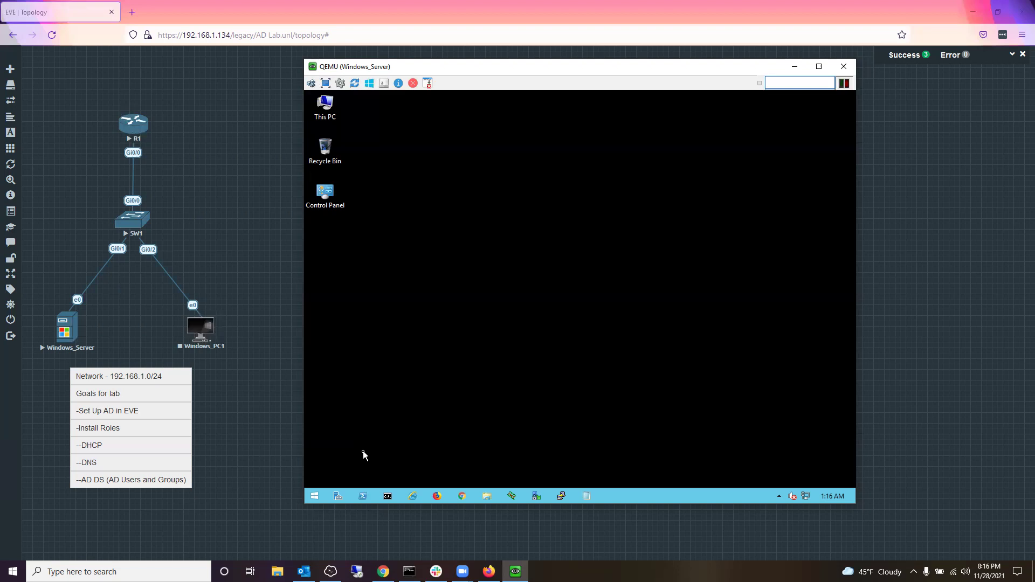
Step: Launch Server Manager, nudge its window left and maximize it over the server screen
left_click(338, 496)
left_click(338, 496)
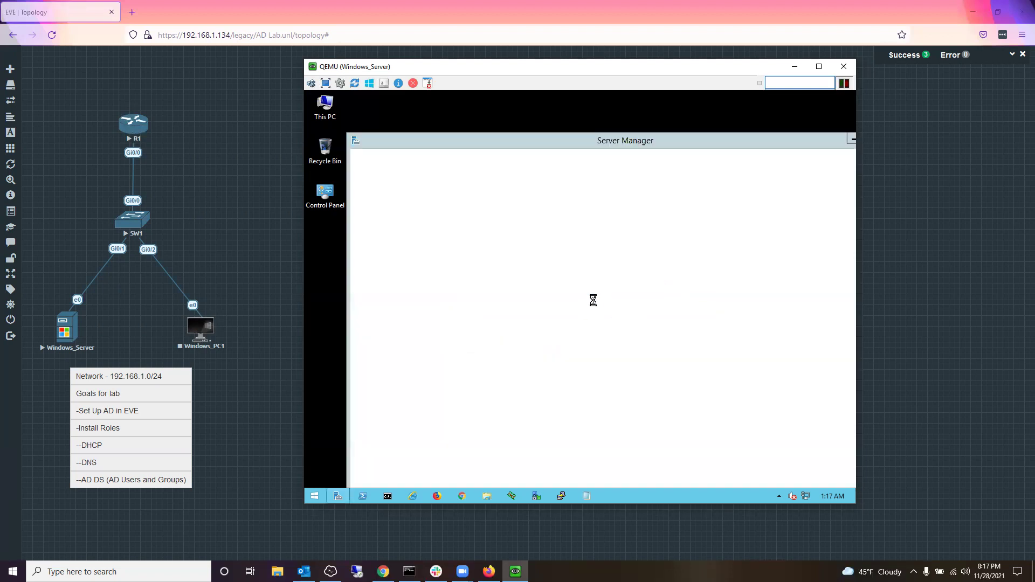
left_click_drag(774, 140, 750, 136)
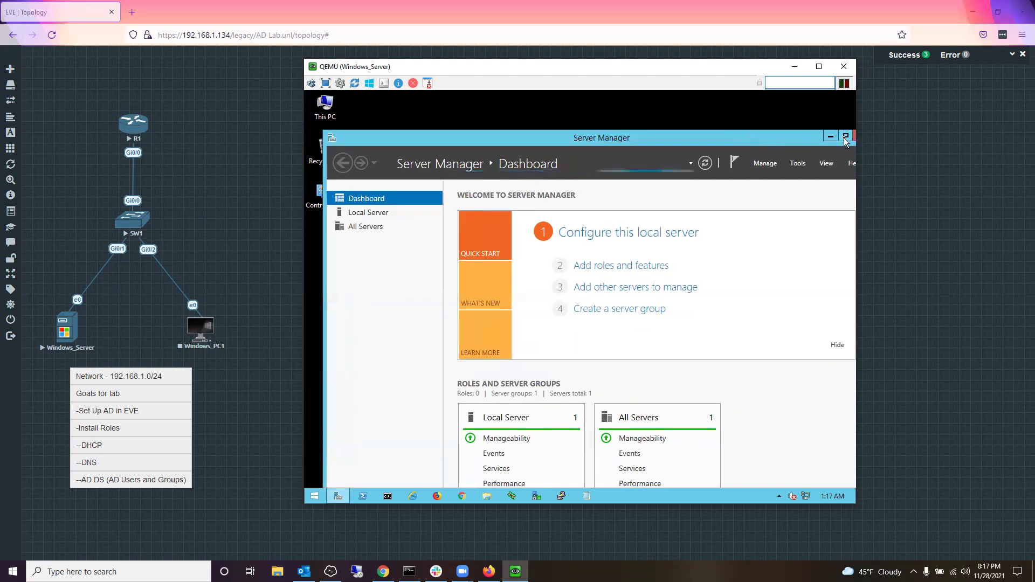
left_click(844, 136)
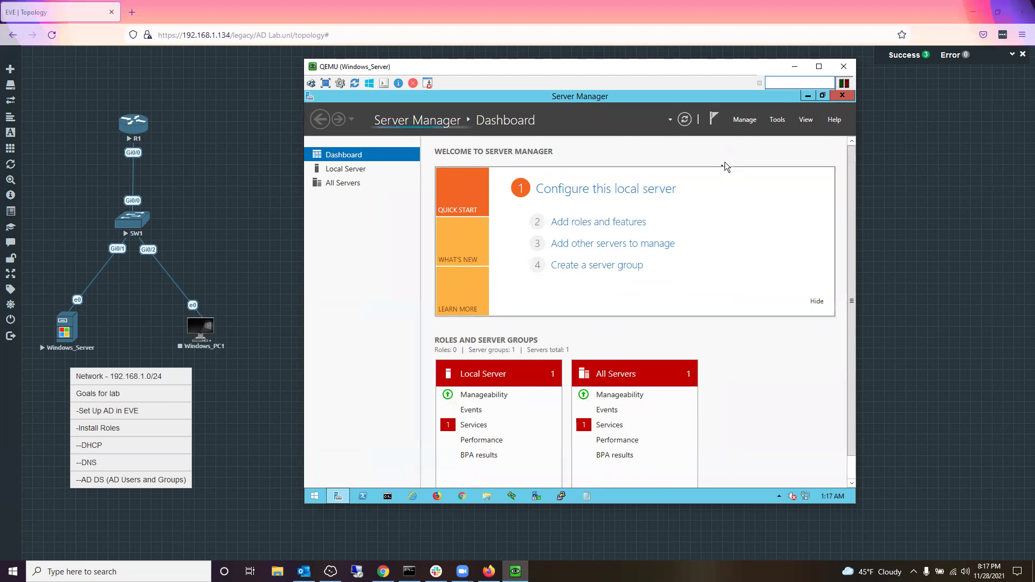
scroll(672, 315, "down", 2)
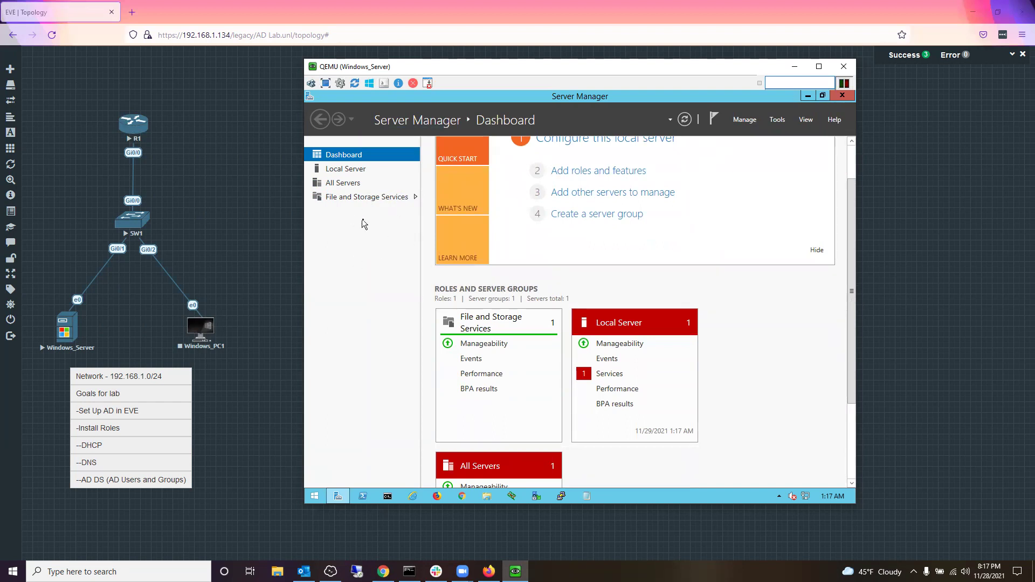
scroll(509, 305, "up", 1)
scroll(509, 305, "up", 1)
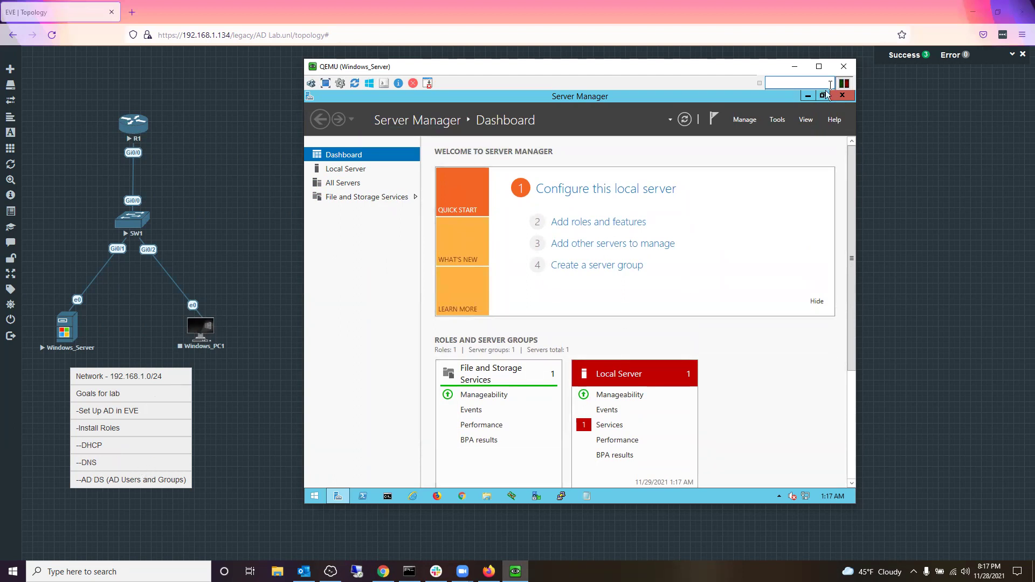
Step: Start the Add Roles and Features Wizard with role-based installation and the local server selected
left_click(745, 120)
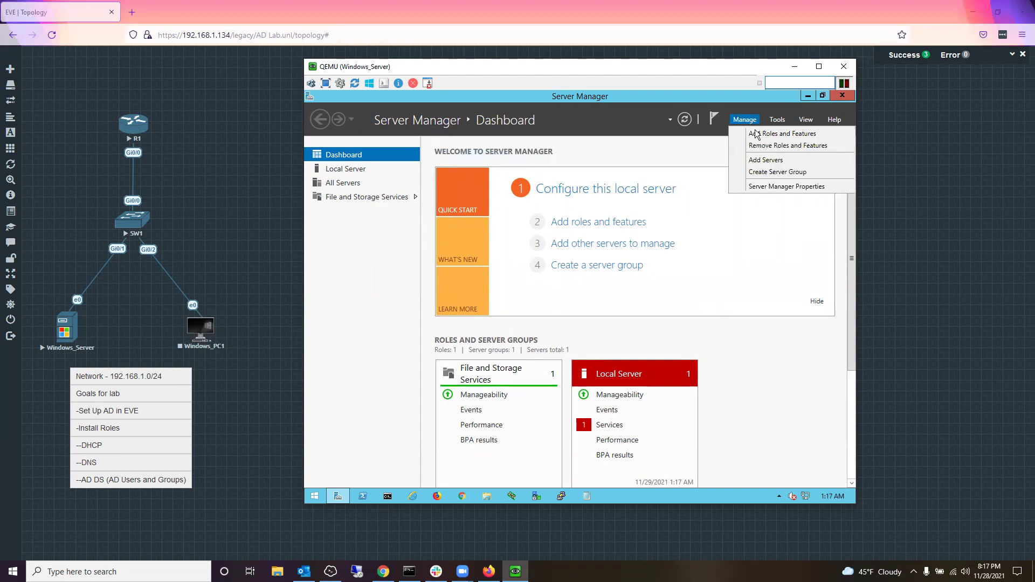
left_click(759, 135)
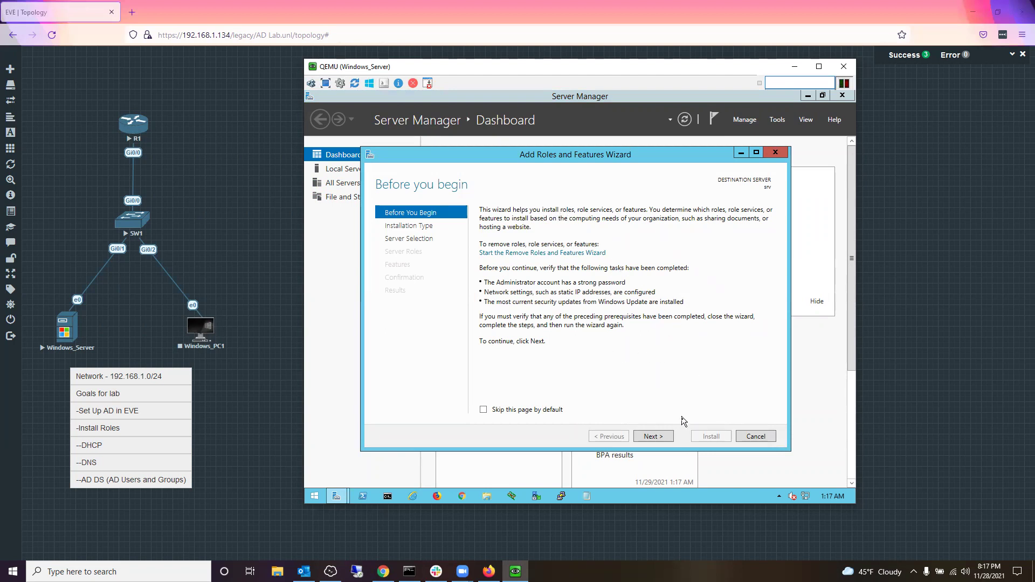
left_click(662, 436)
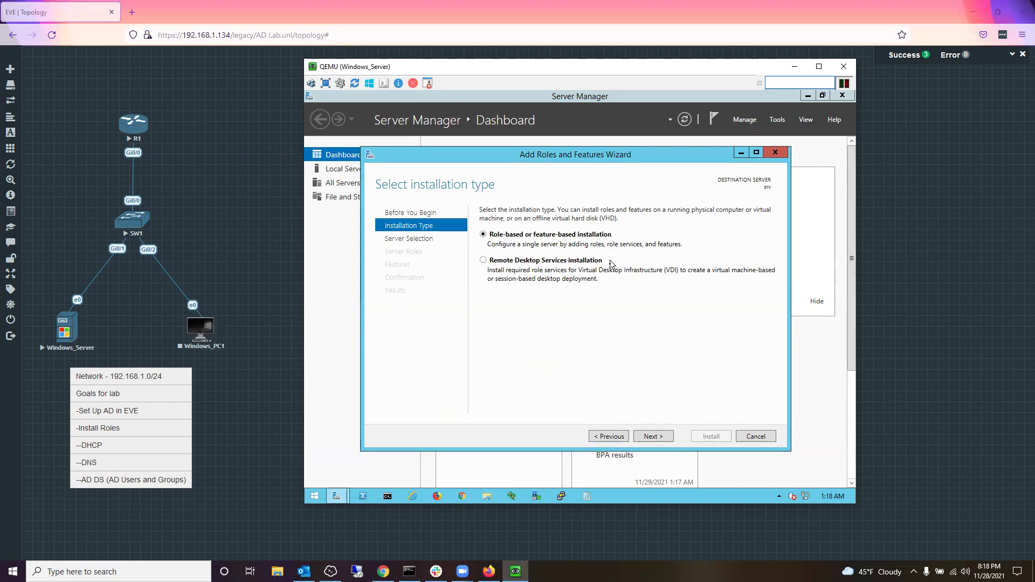
left_click(652, 437)
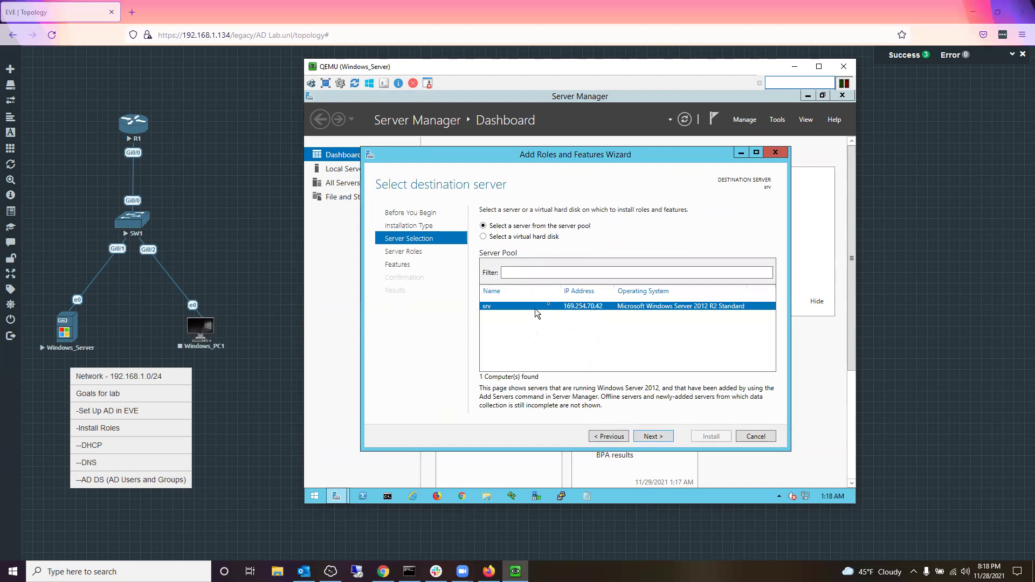
left_click(652, 435)
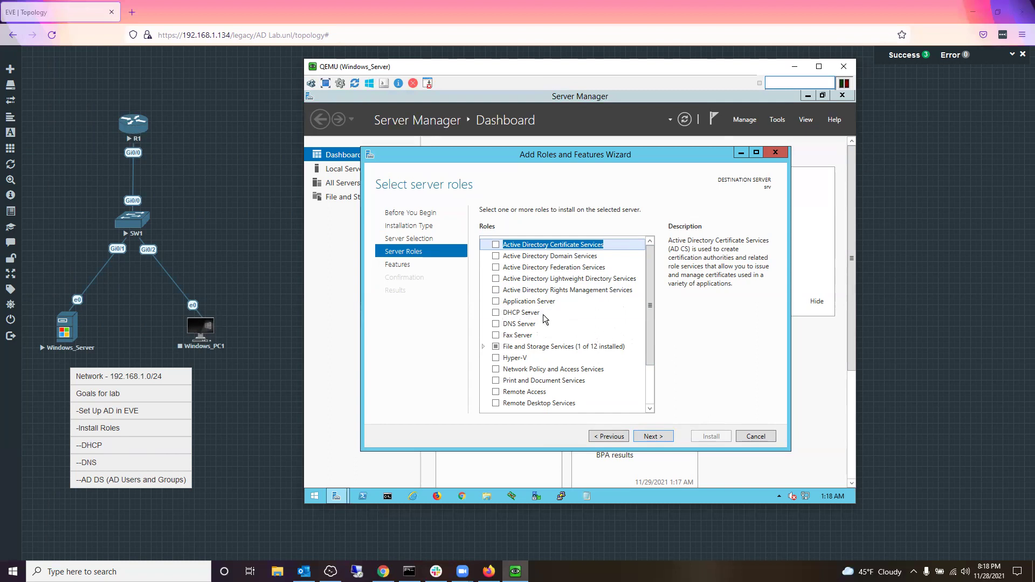
Step: Tick DHCP Server and DNS Server with their tools, continuing past both static-IP warnings
left_click(497, 315)
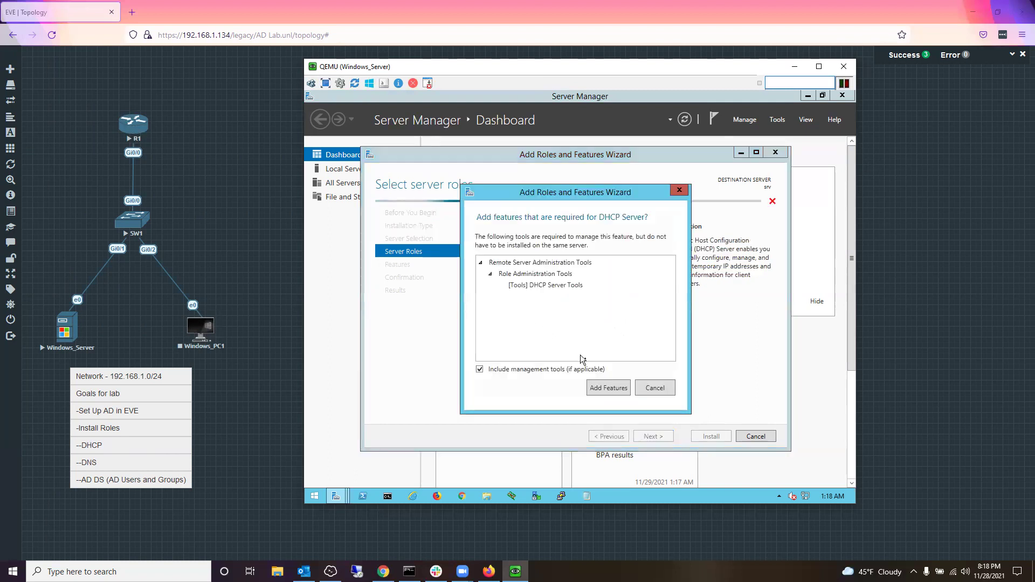
left_click(612, 388)
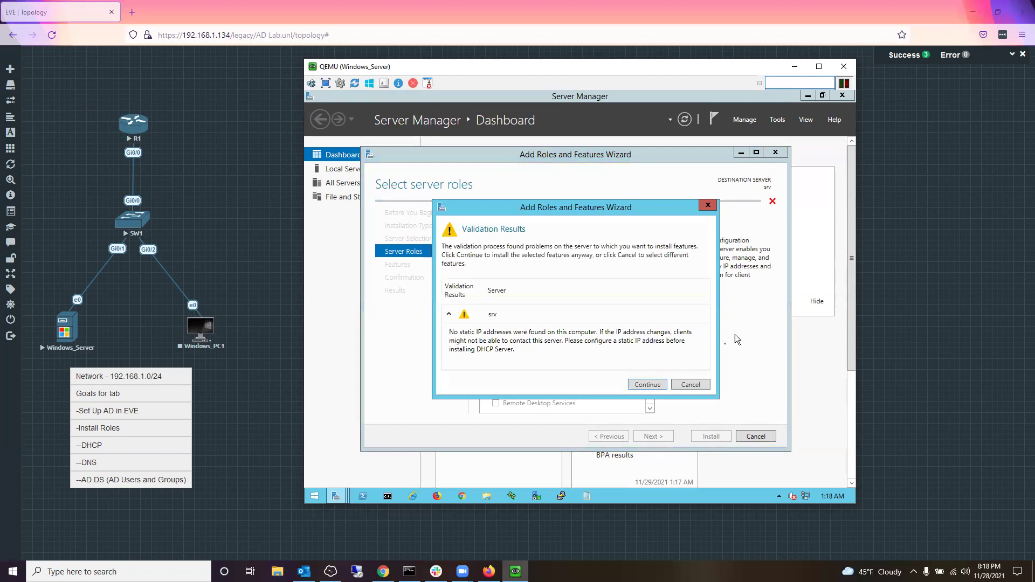
left_click(636, 379)
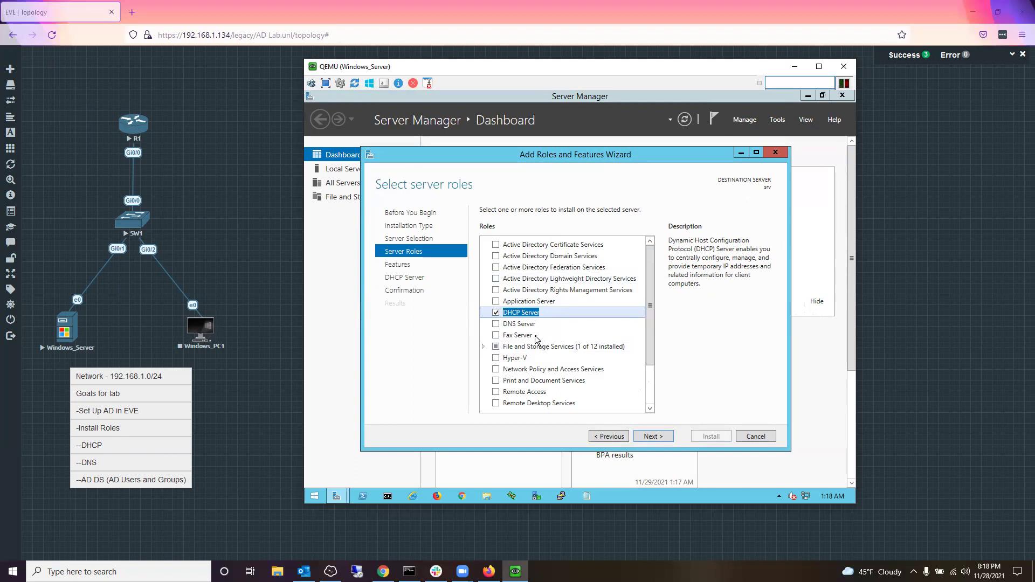
left_click(496, 324)
left_click(624, 391)
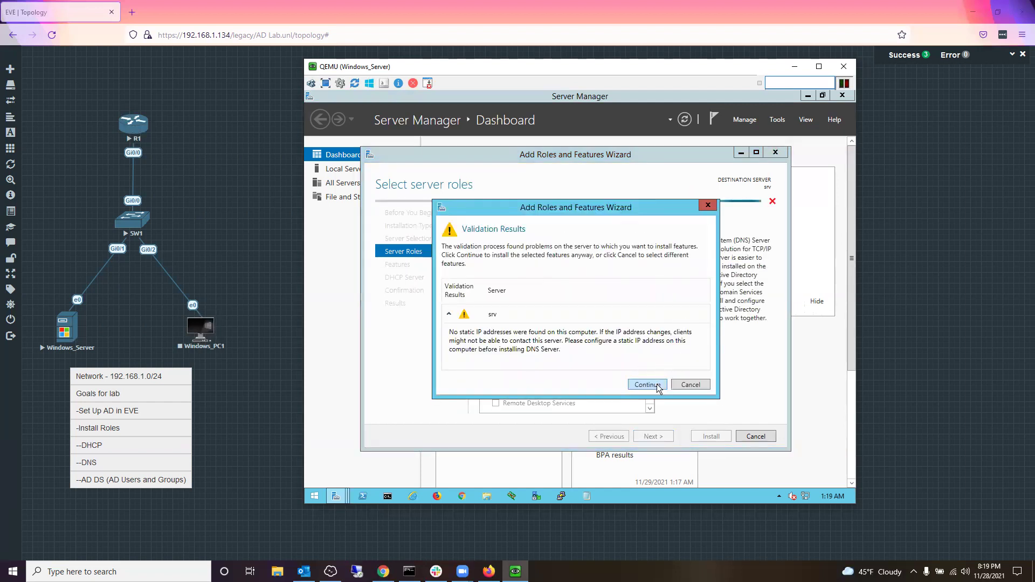
left_click(654, 384)
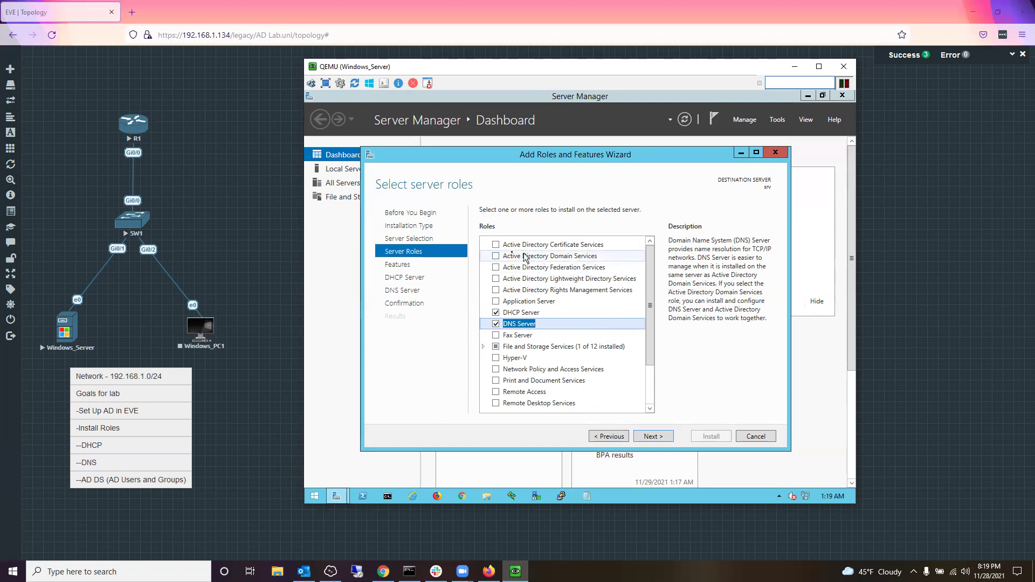
Step: Tick Active Directory Domain Services with its required features and advance to Select features
left_click(496, 257)
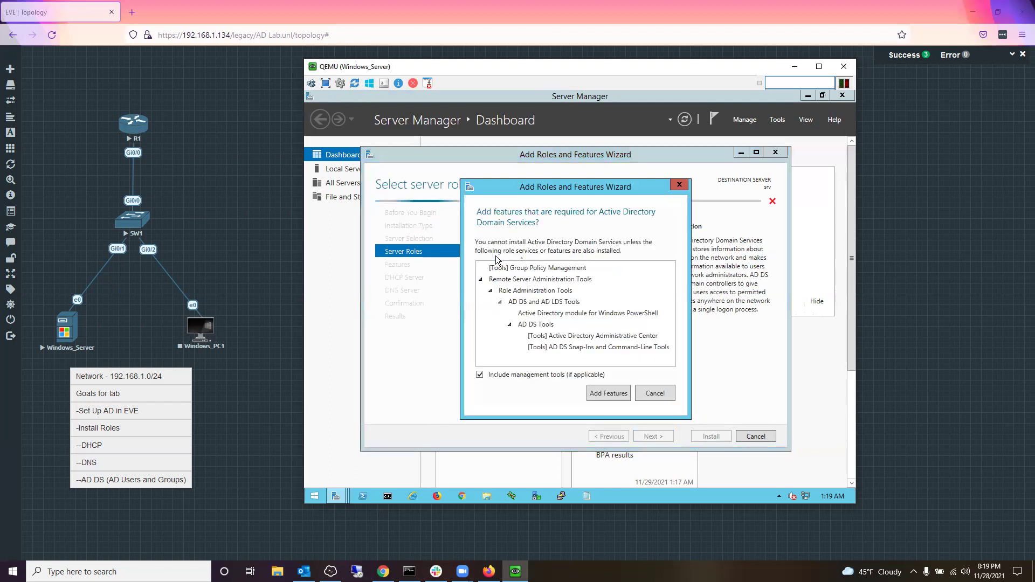
left_click(617, 396)
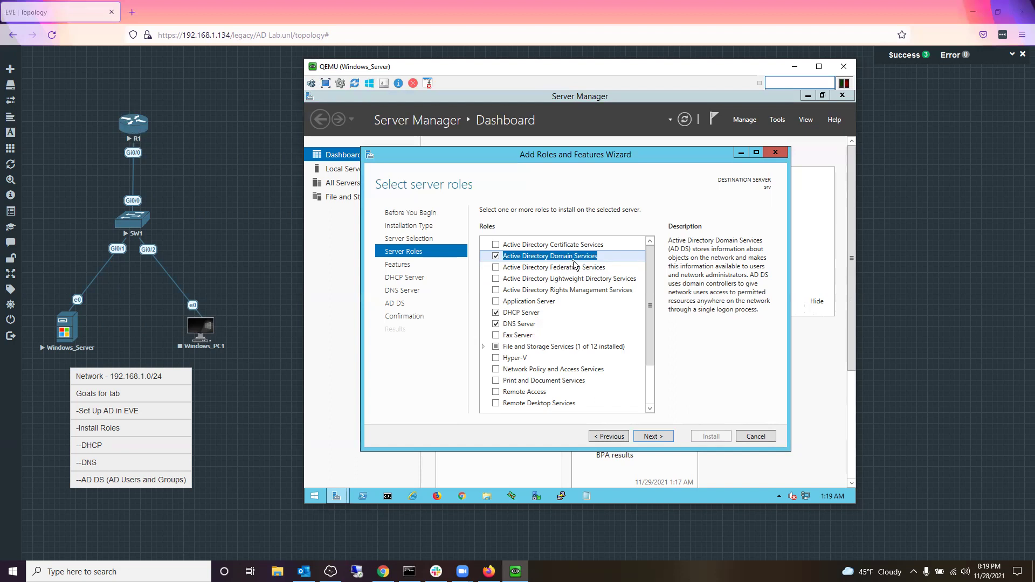
left_click(645, 434)
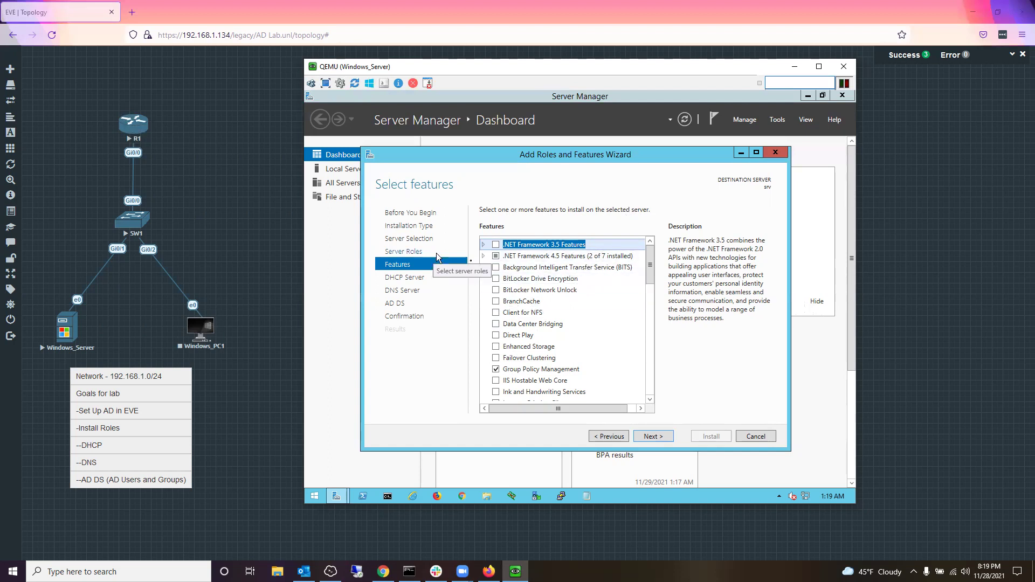
scroll(593, 310, "down", 3)
scroll(595, 312, "down", 9)
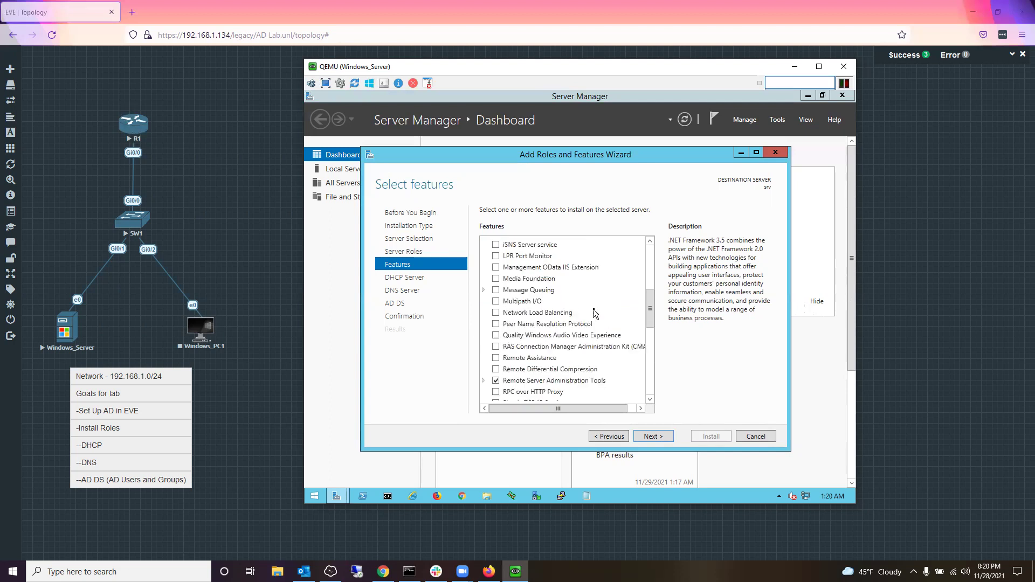
scroll(581, 322, "down", 4)
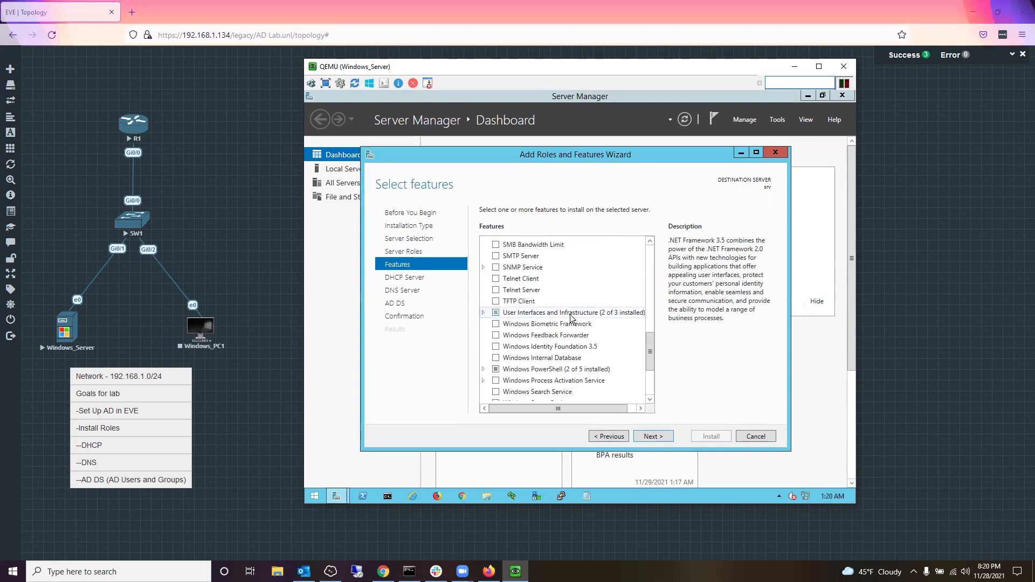
scroll(592, 354, "up", 14)
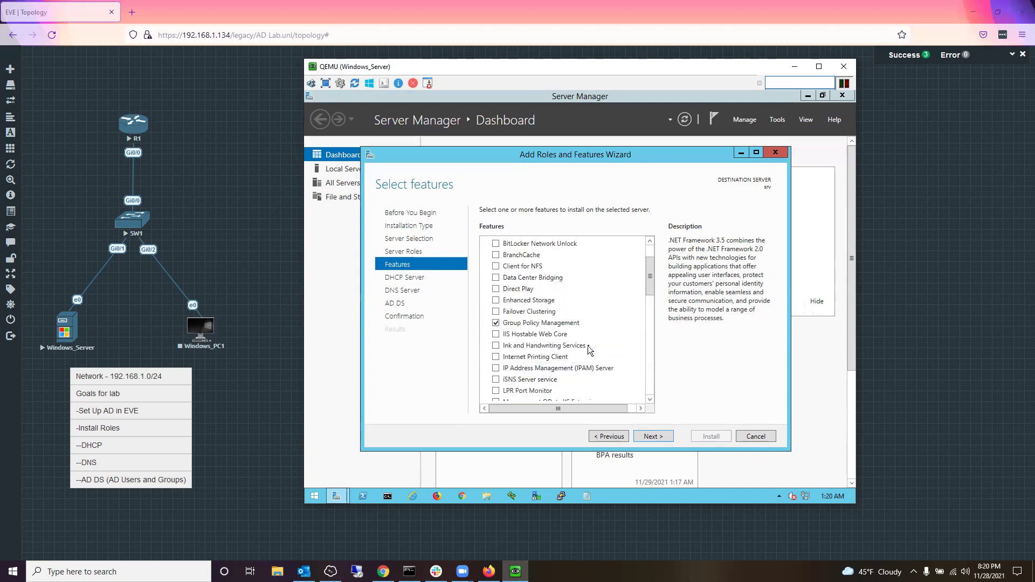
scroll(593, 345, "up", 2)
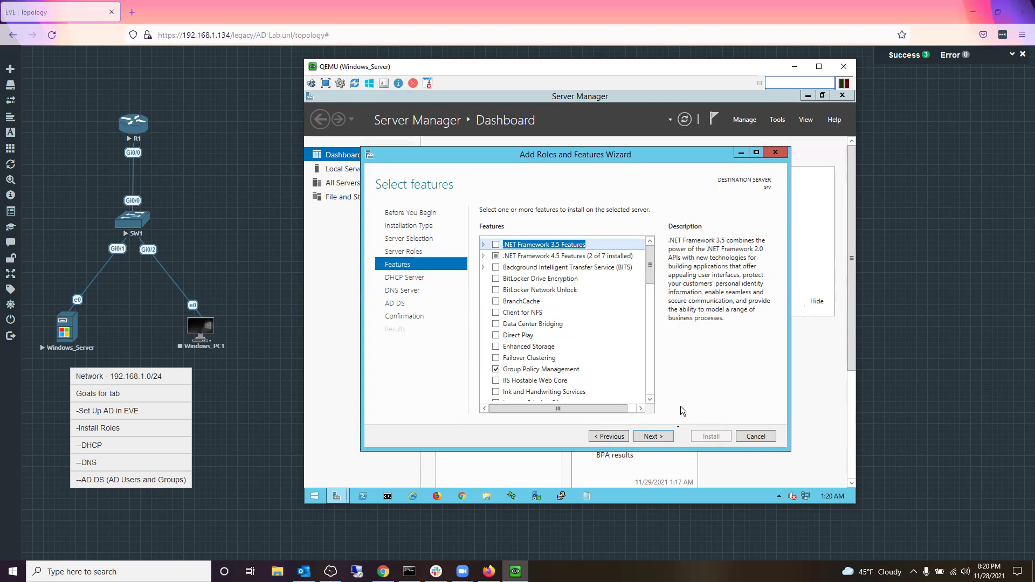
Step: Page through the DHCP, DNS and AD DS notes to the confirmation summary and tick automatic restart
left_click(666, 438)
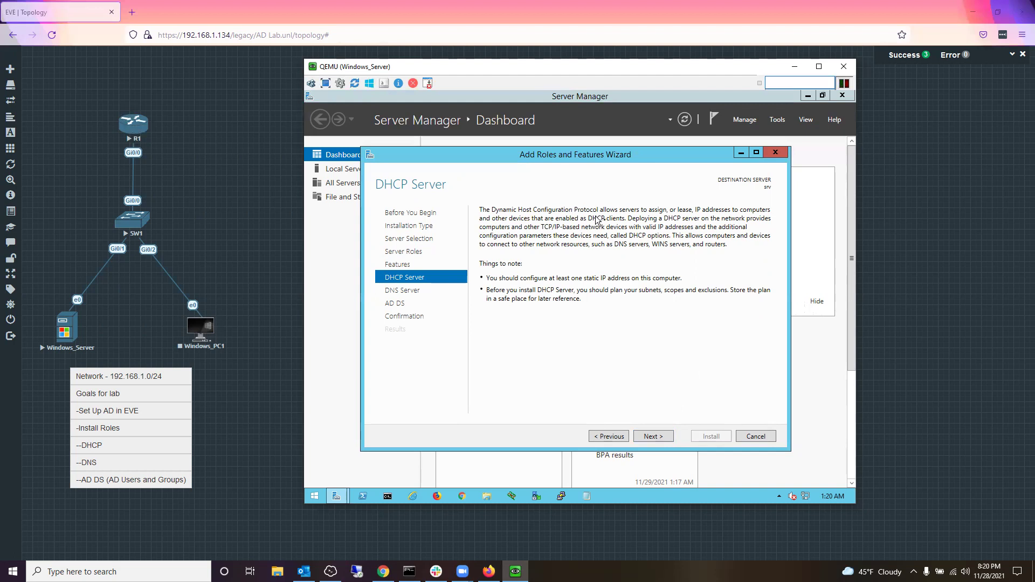
left_click(667, 438)
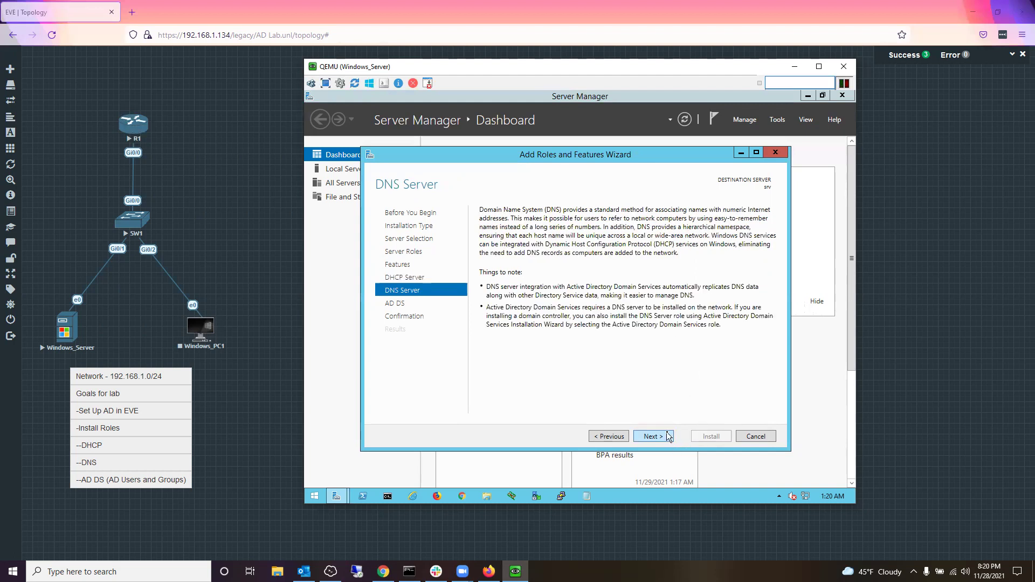
left_click(668, 437)
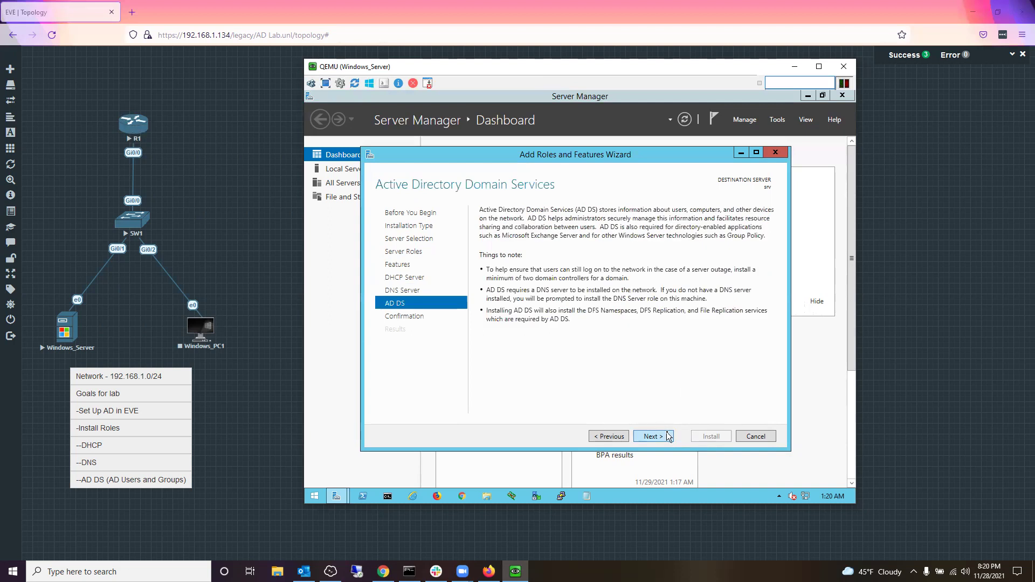
left_click(668, 439)
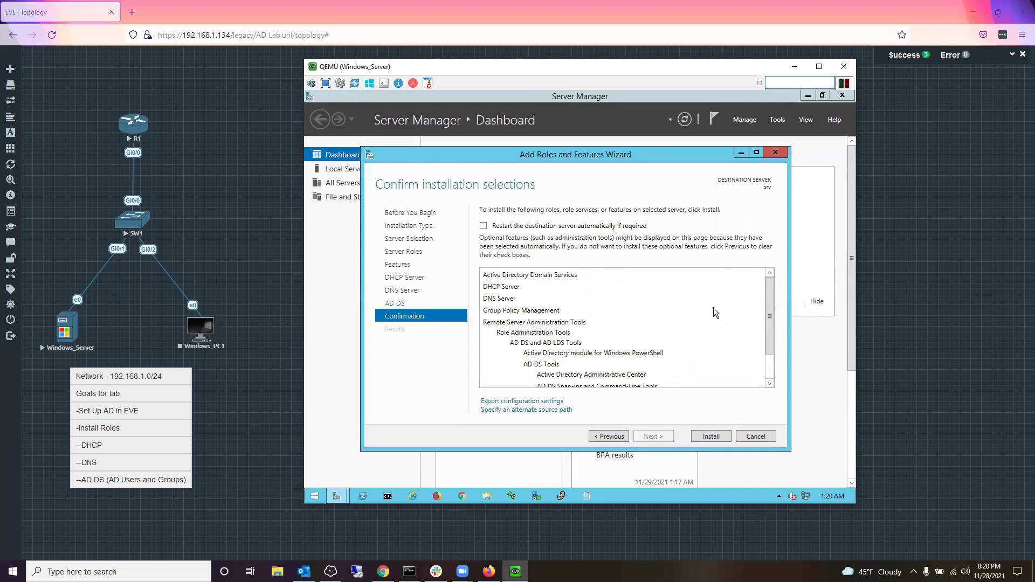
scroll(715, 318, "down", 3)
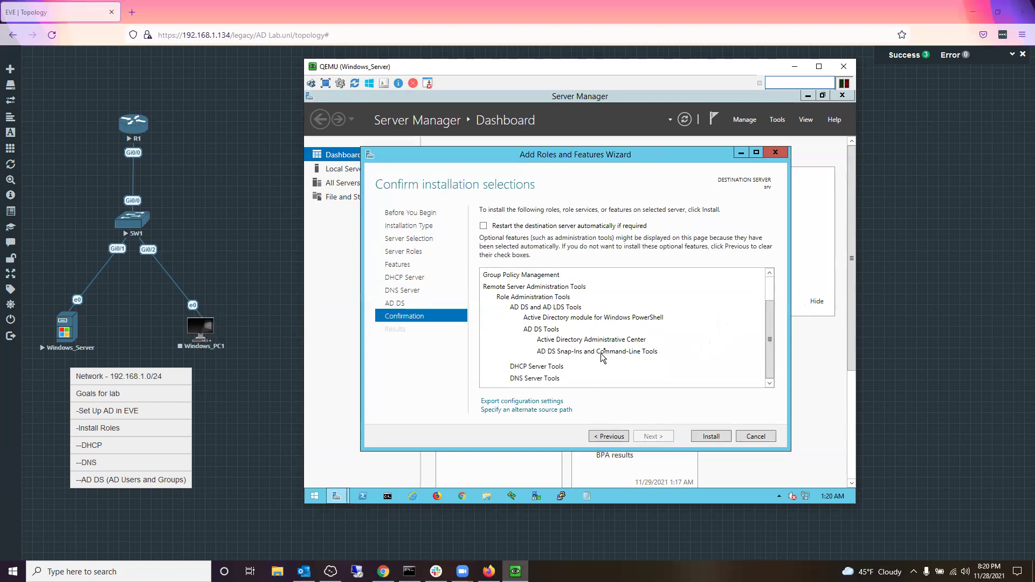
scroll(603, 350, "up", 3)
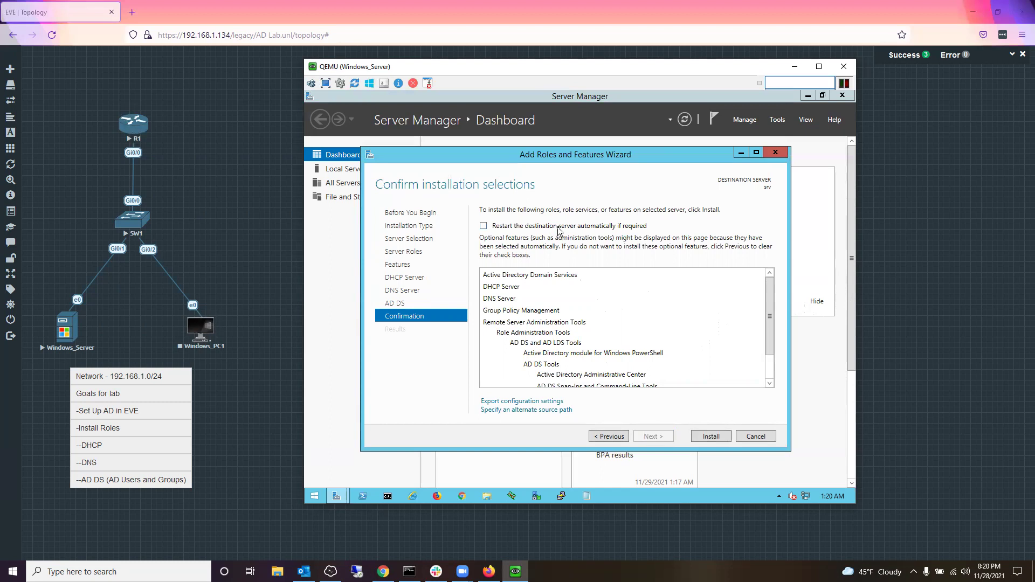
left_click(558, 231)
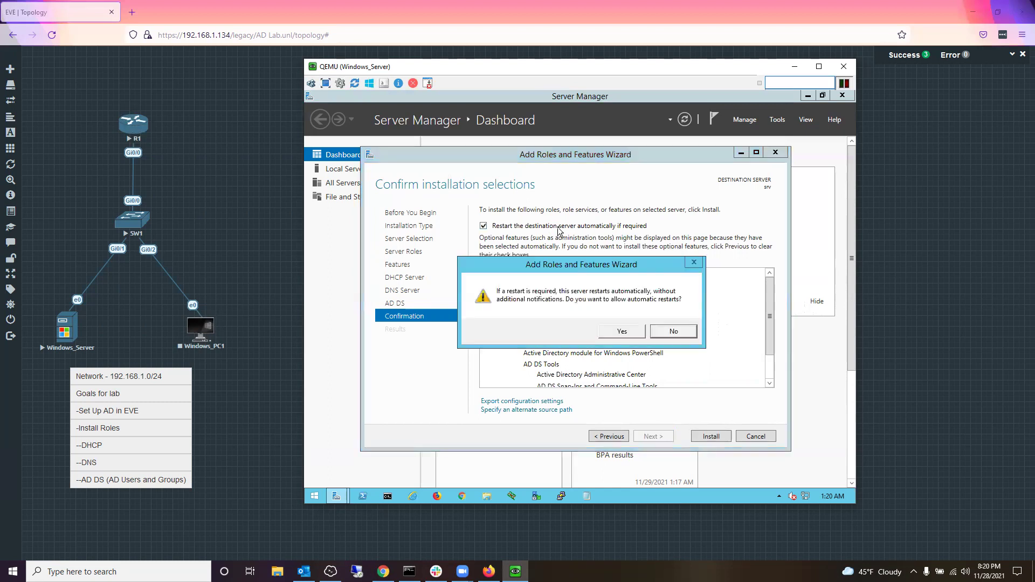
Step: Allow automatic restarts and install the AD DS, DHCP and DNS roles
left_click(637, 337)
left_click(718, 436)
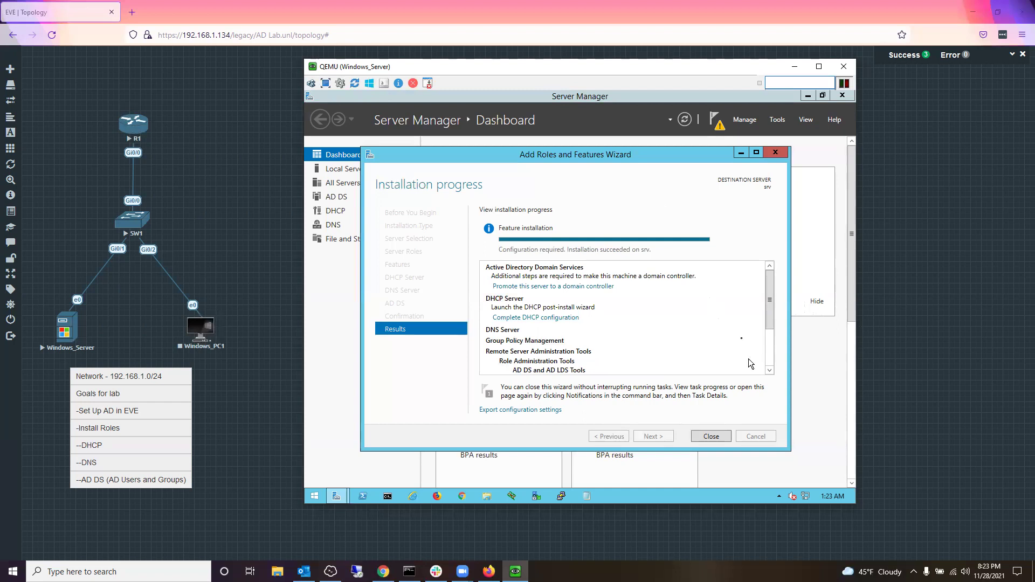
Step: Maximize the Add Roles and Features Wizard results window on the server console
left_click(756, 152)
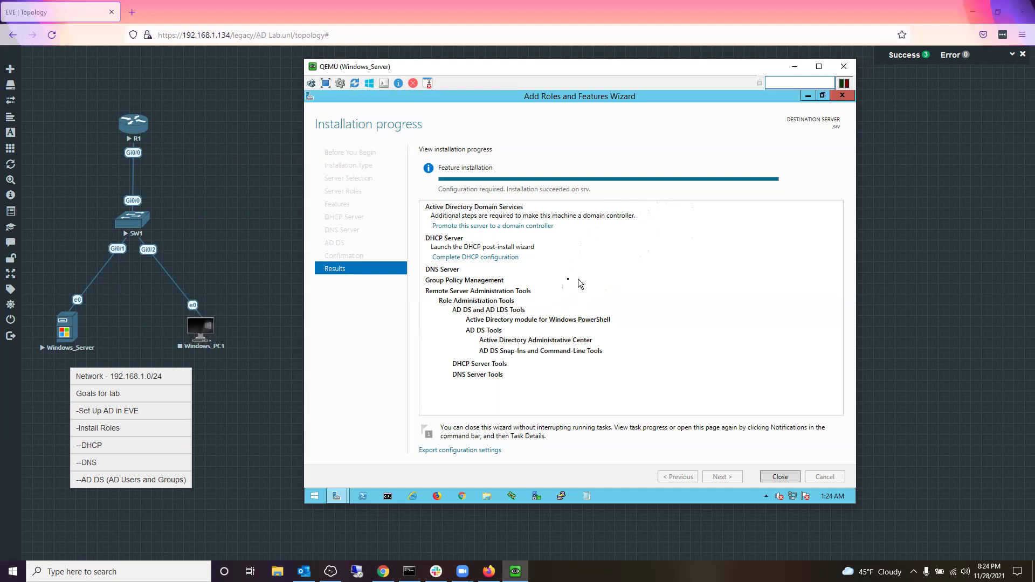
Step: Start domain-controller promotion as a new forest with root domain Spidermanwarrior.net
left_click(540, 231)
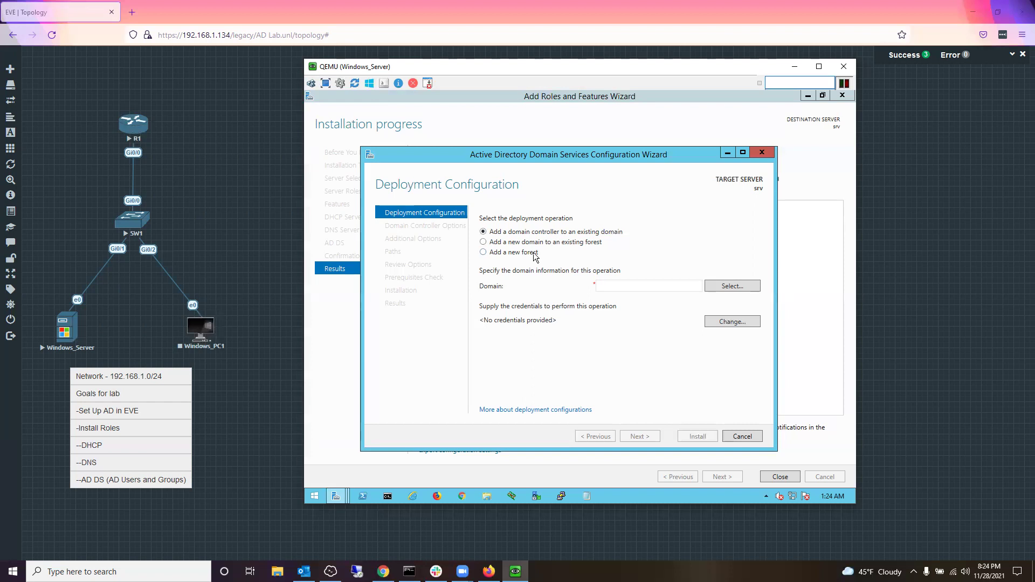
left_click(535, 254)
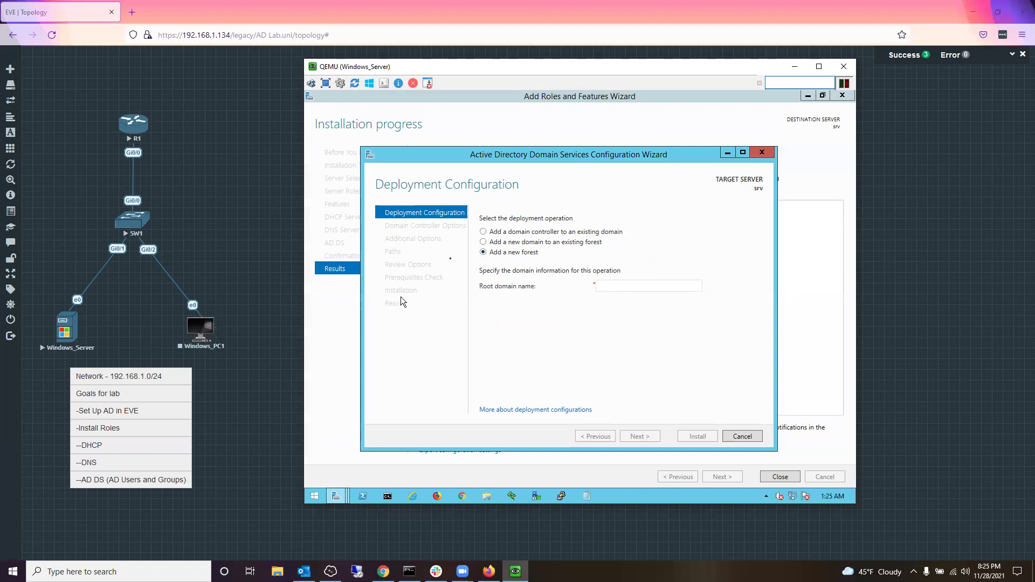
left_click(662, 286)
type("Spiderman")
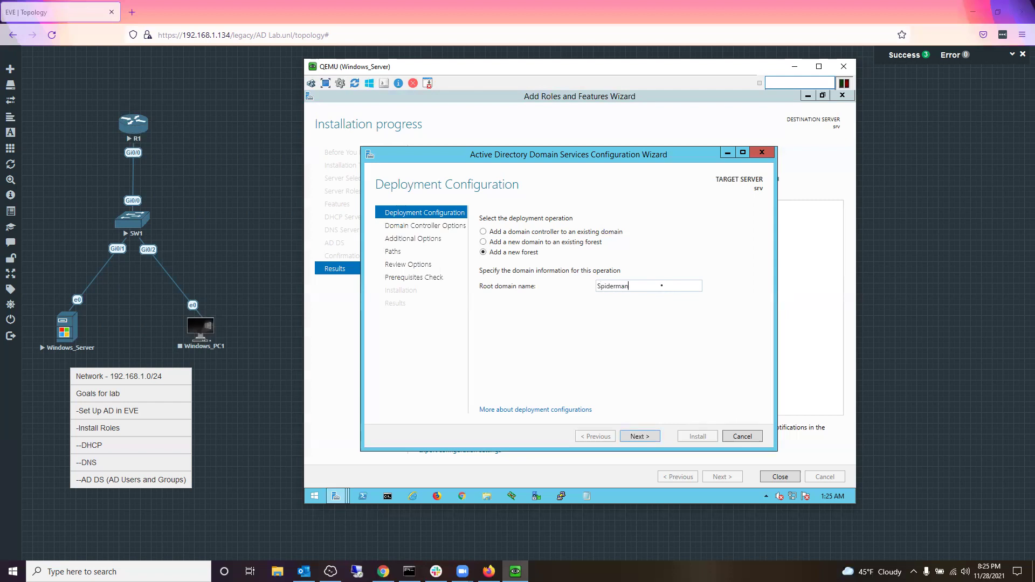
type("warrior.net")
left_click(634, 432)
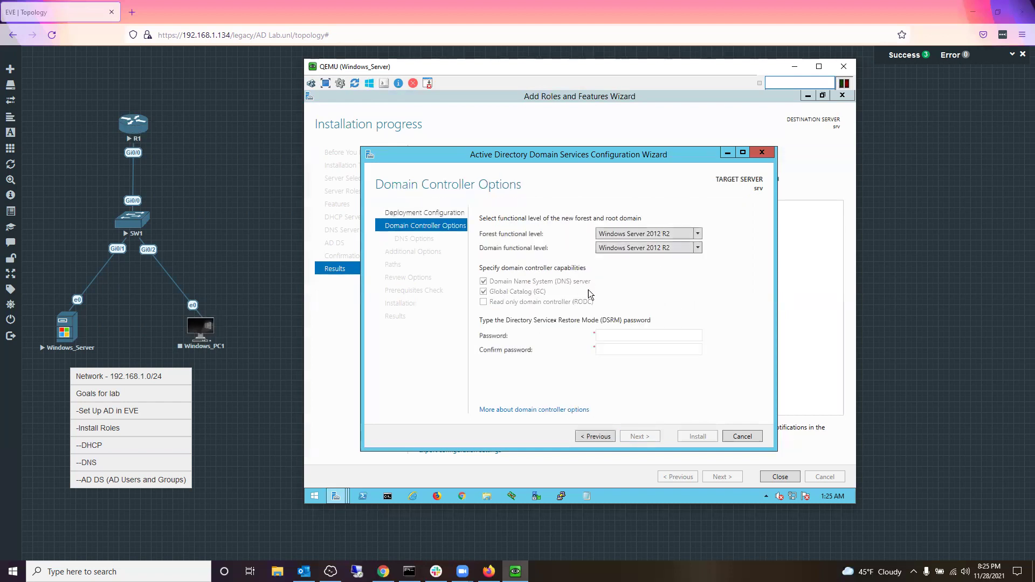
Step: Enter and confirm the Directory Services Restore Mode password, then continue to DNS Options
left_click(599, 335)
type("Passw0rd")
key("Tab")
type("Passw0rd")
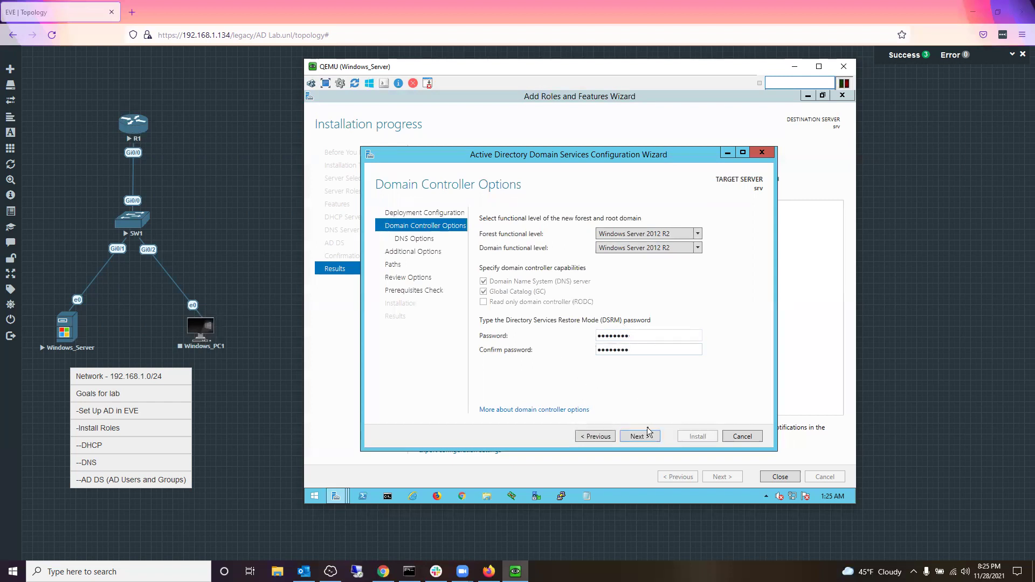
left_click(639, 442)
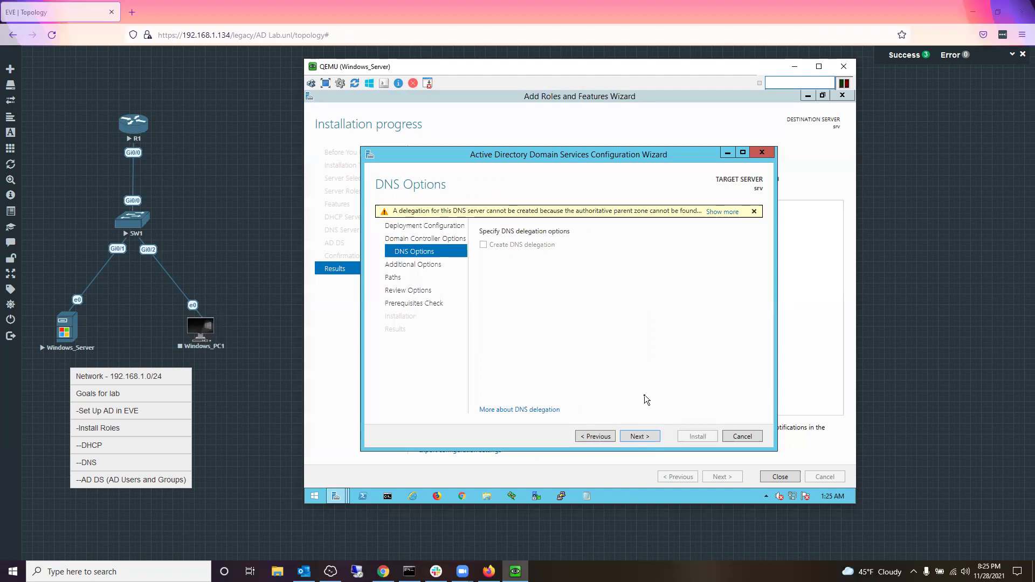
Step: Pass DNS Options and append R so the NetBIOS name reads SPIDERMANWARRIOR
left_click(639, 436)
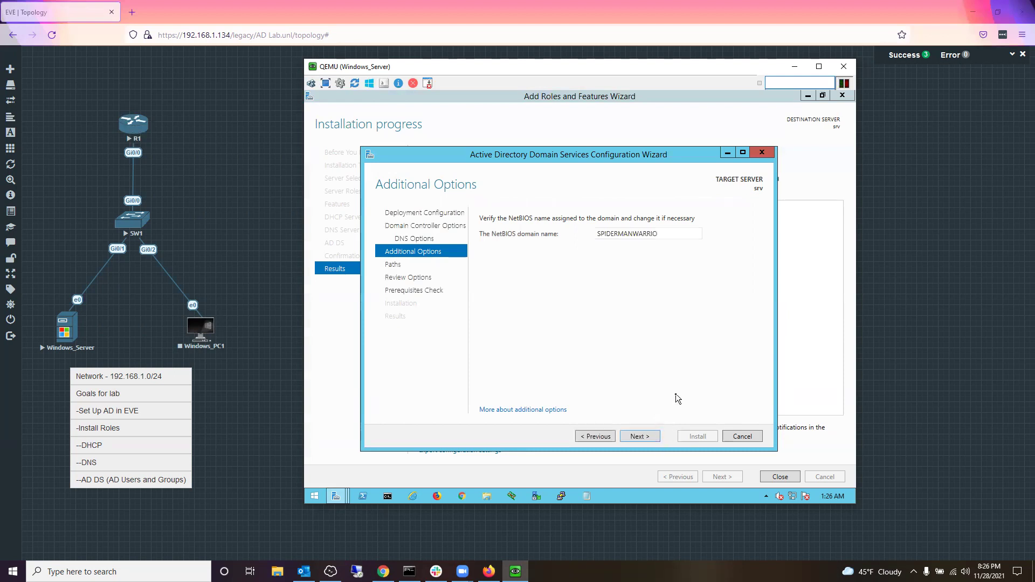
double_click(666, 231)
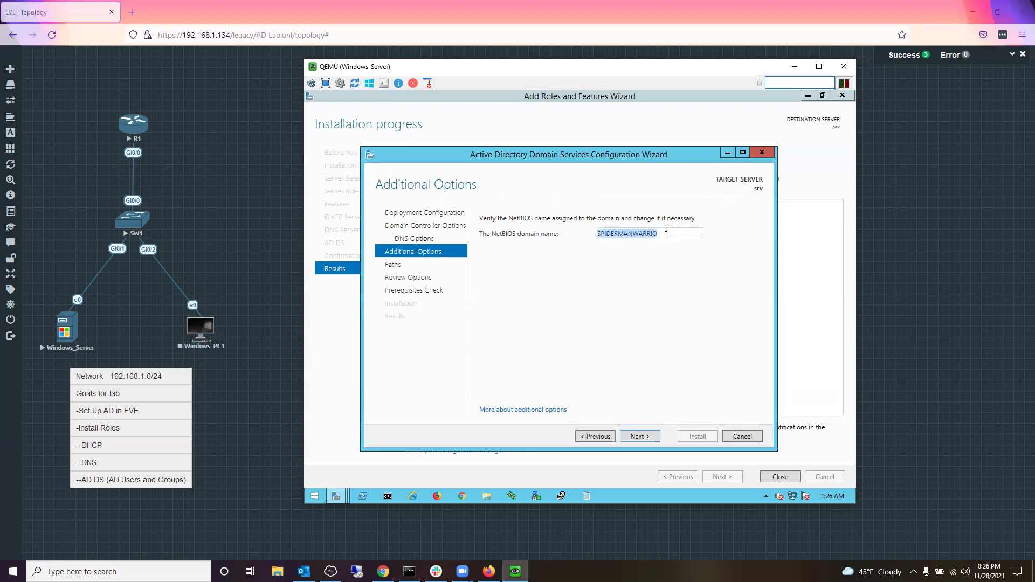
left_click(667, 231)
type("R")
left_click(643, 438)
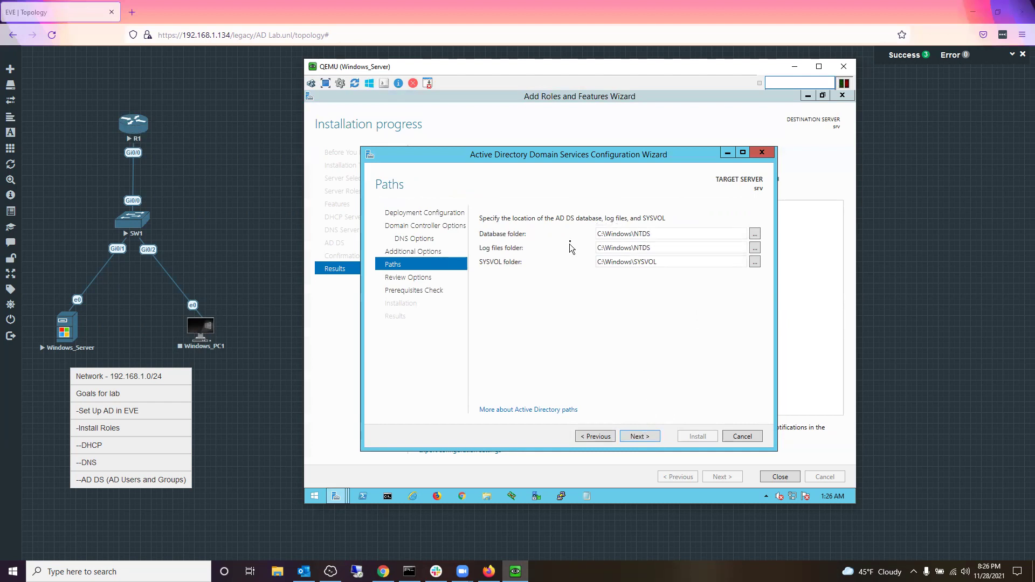
Step: Keep the default NTDS and SYSVOL paths, scroll through the review summary, and run the prerequisites check
left_click(638, 435)
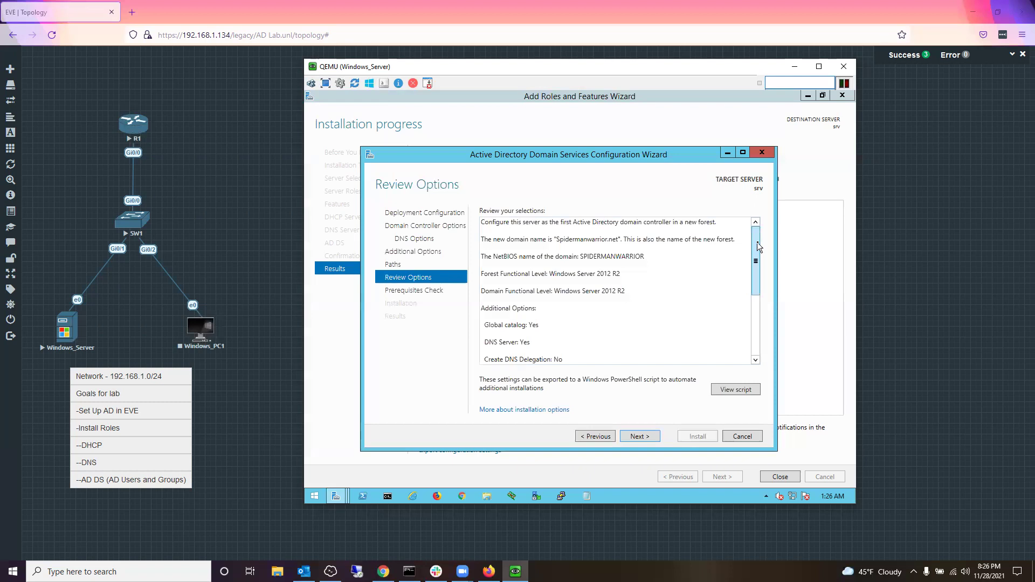
left_click_drag(756, 241, 778, 234)
left_click(642, 251)
key("ctrl+a")
left_click(624, 247)
scroll(755, 240, "down", 5)
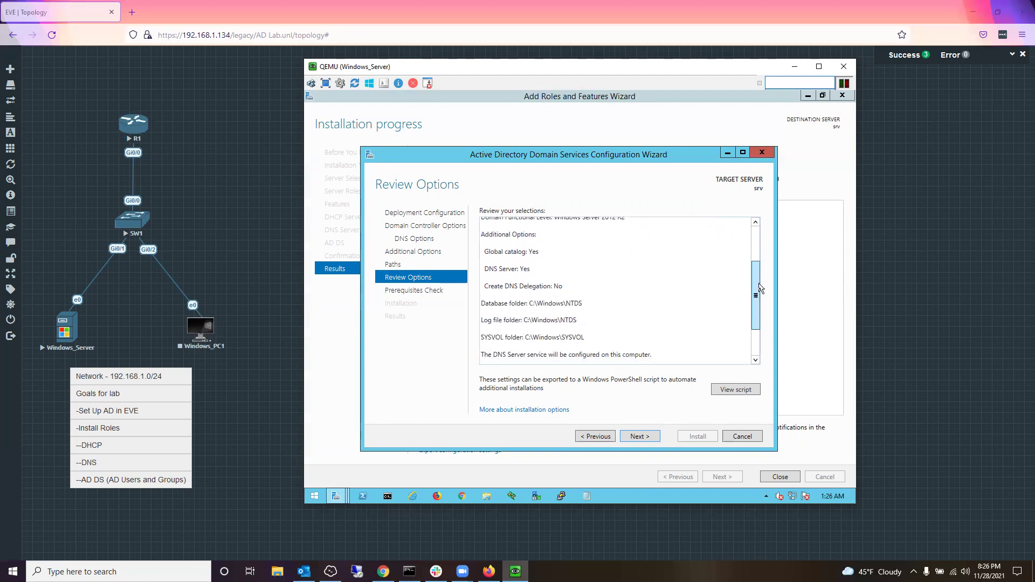
left_click(639, 436)
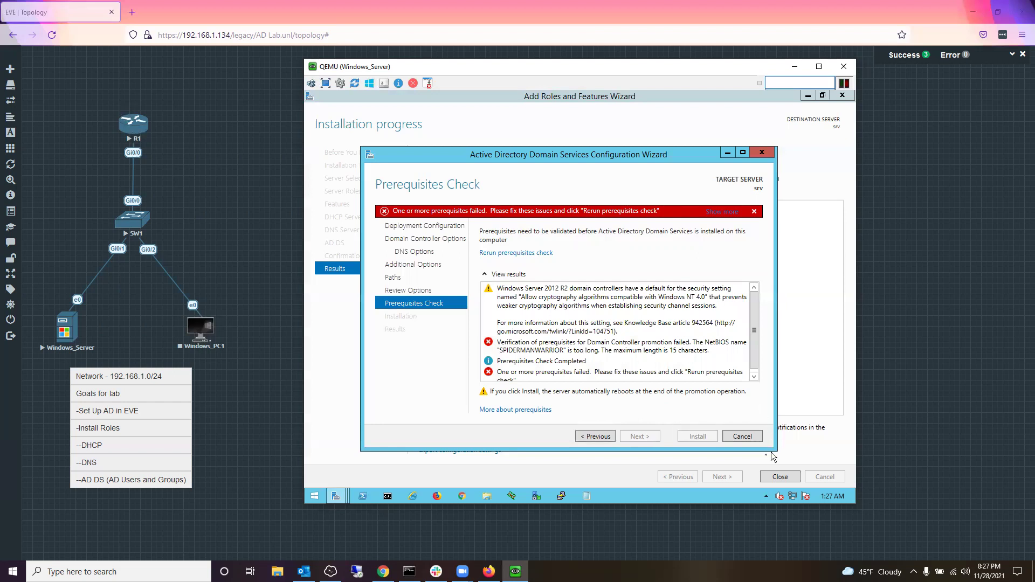
left_click(597, 437)
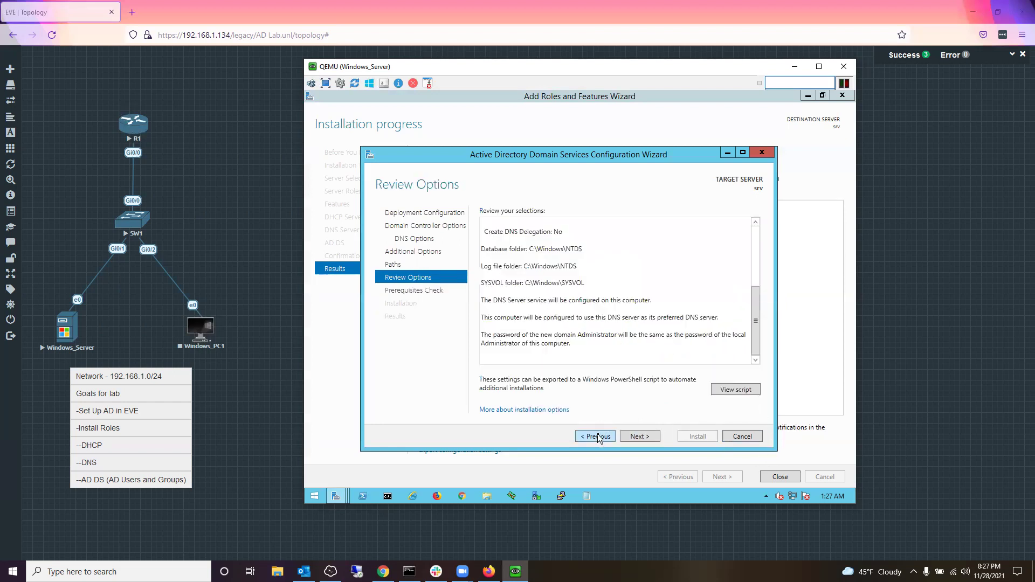
left_click(632, 434)
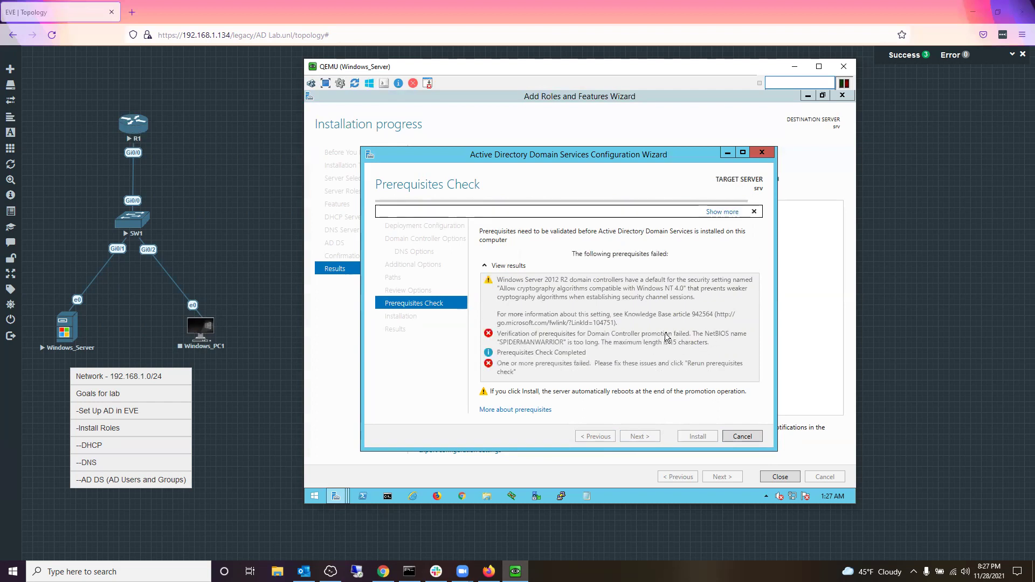
scroll(607, 308, "down", 1)
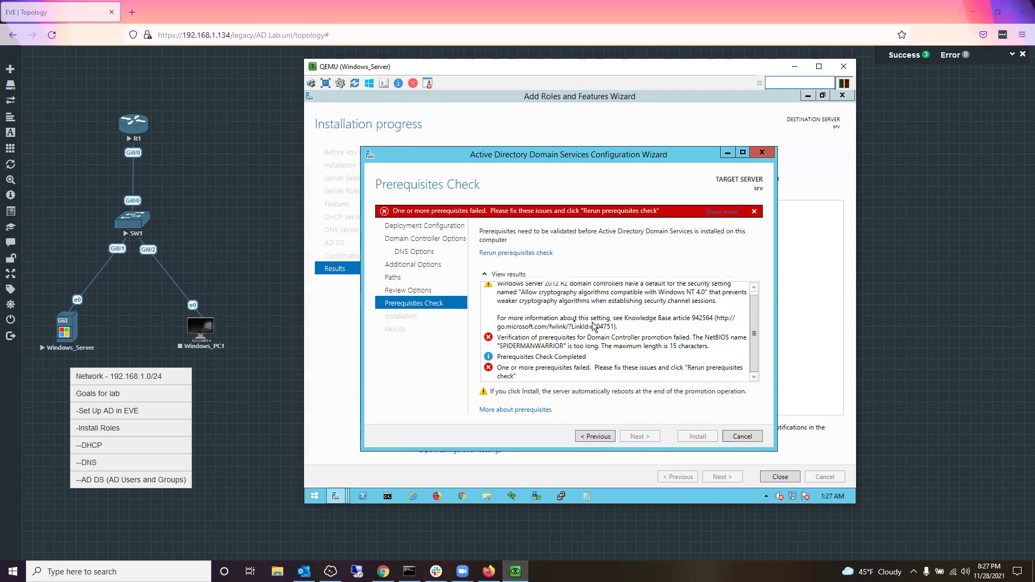
scroll(636, 375, "down", 1)
Step: Go back, shorten the NetBIOS name to SPIDERMANWARRI, and advance past default paths to Review Options
left_click(590, 437)
left_click(591, 436)
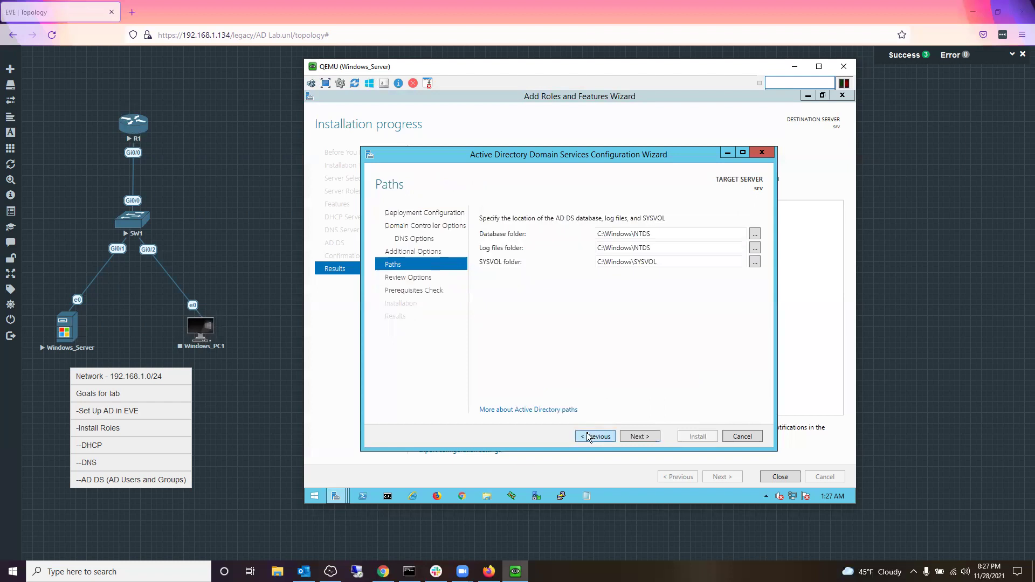
left_click(591, 437)
double_click(671, 232)
left_click(674, 238)
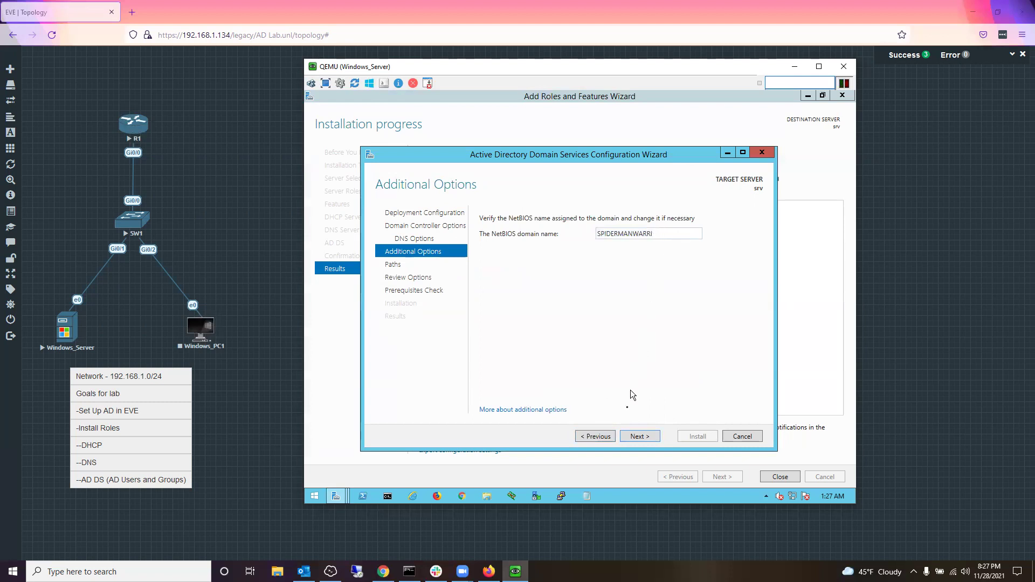
left_click(632, 435)
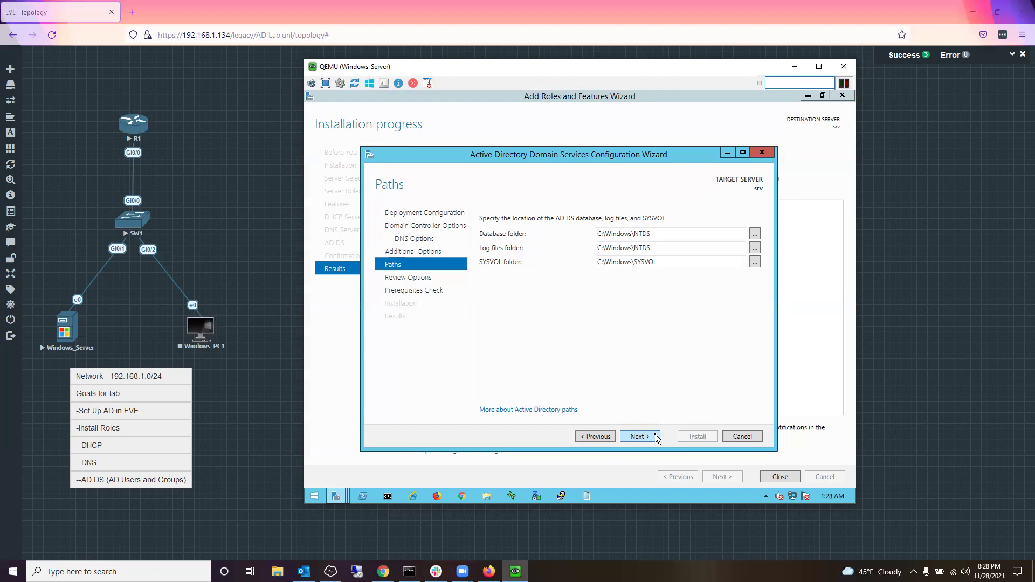
left_click(655, 434)
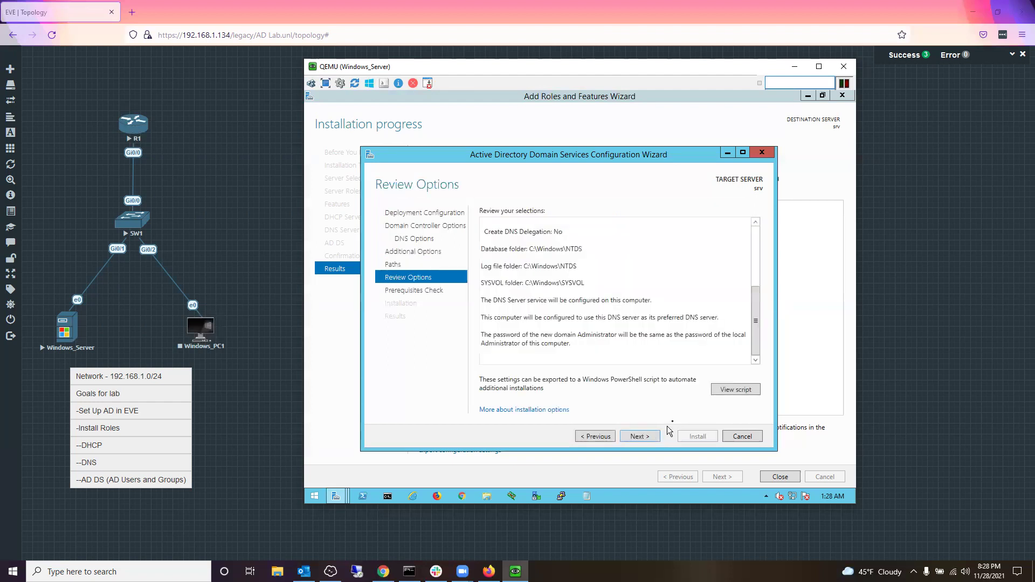
Step: Run the prerequisites check from Review Options and maximize the wizard to read its results
left_click(636, 434)
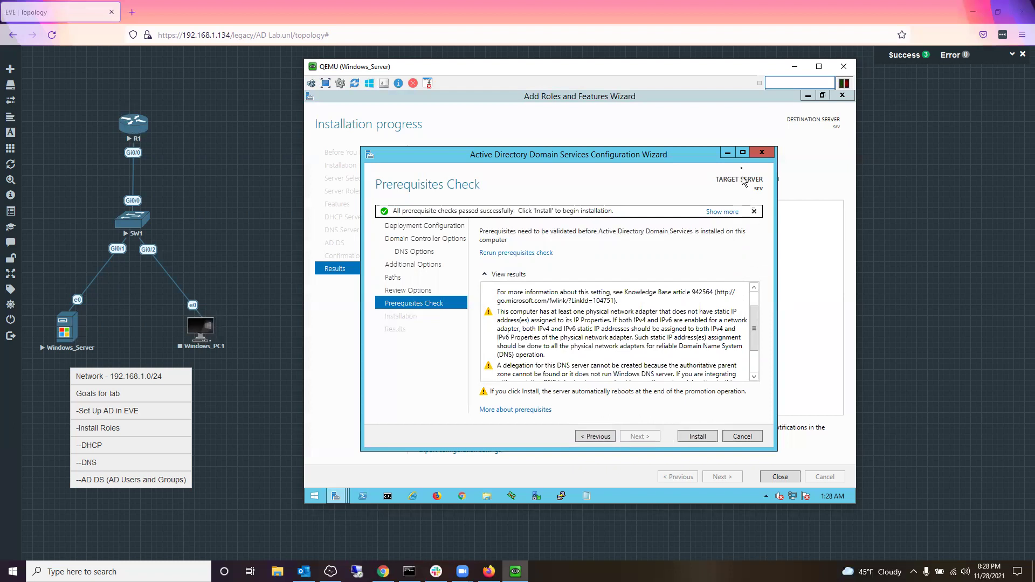
left_click(742, 152)
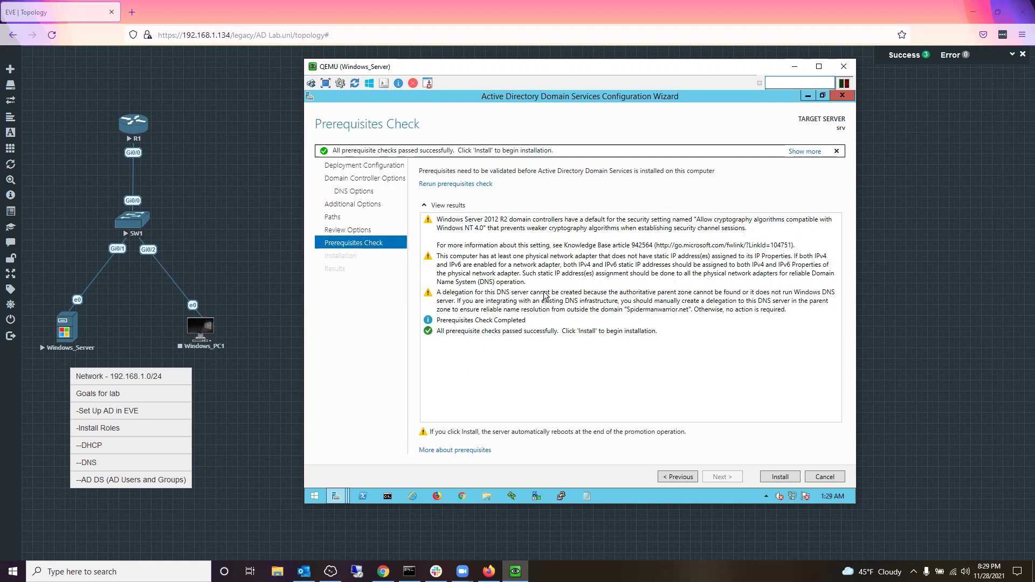
Step: Review the static IP and DNS delegation warnings, then install AD DS for Spidermanwarrior.net
left_click(526, 283)
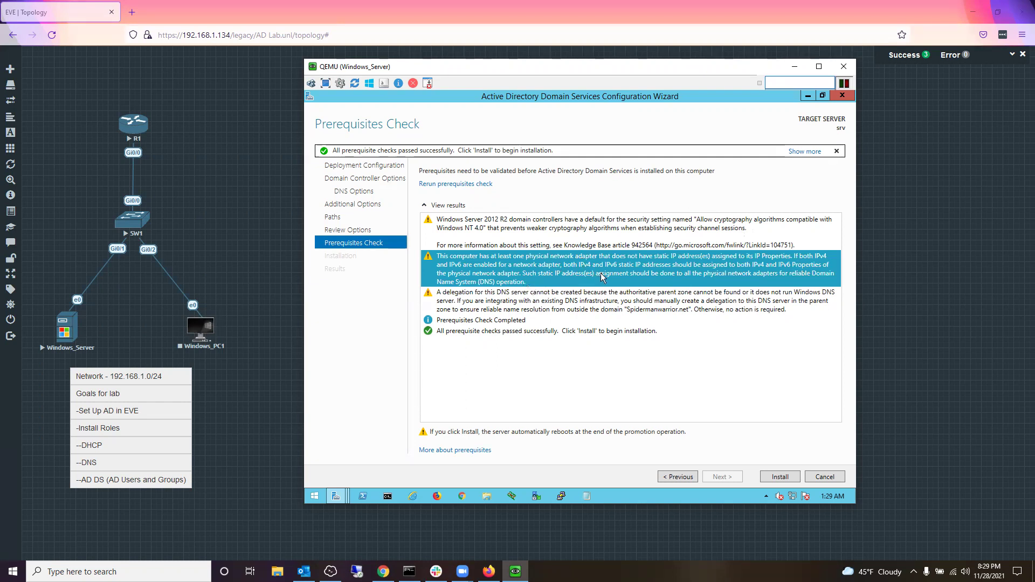
left_click(562, 305)
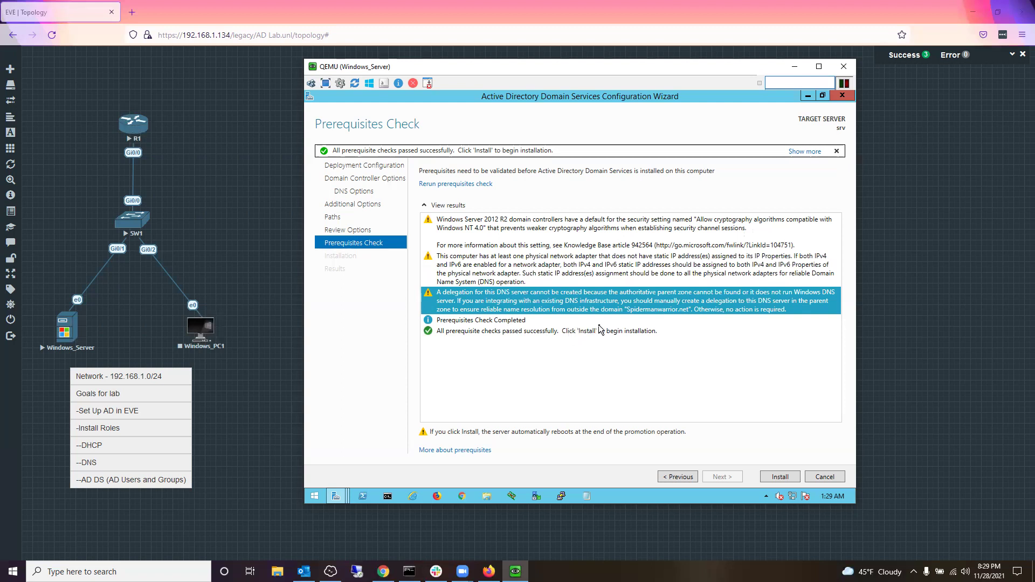
left_click(775, 477)
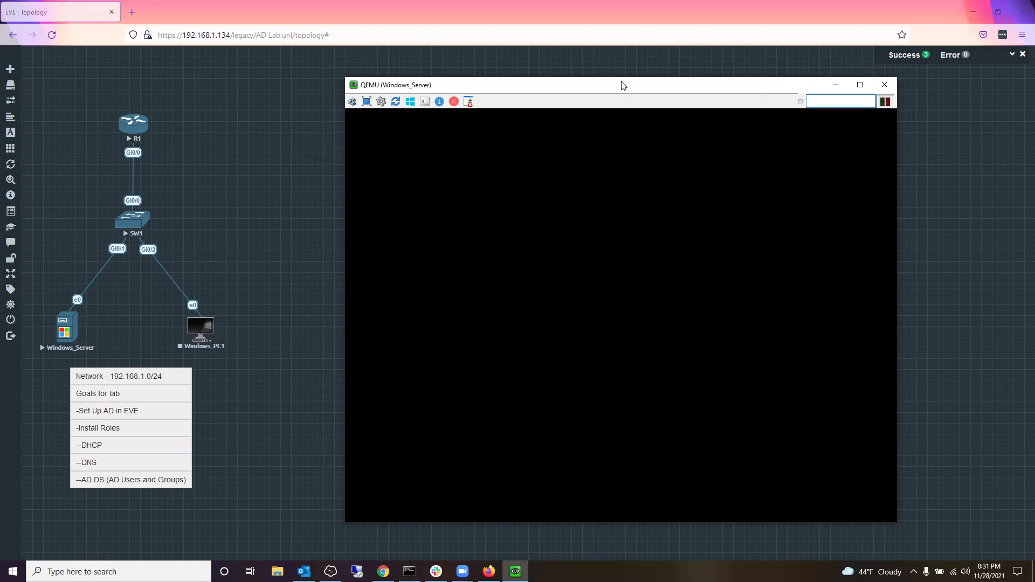
Step: Move the Windows_Server QEMU console window into position while the server reboots
left_click_drag(623, 86, 592, 77)
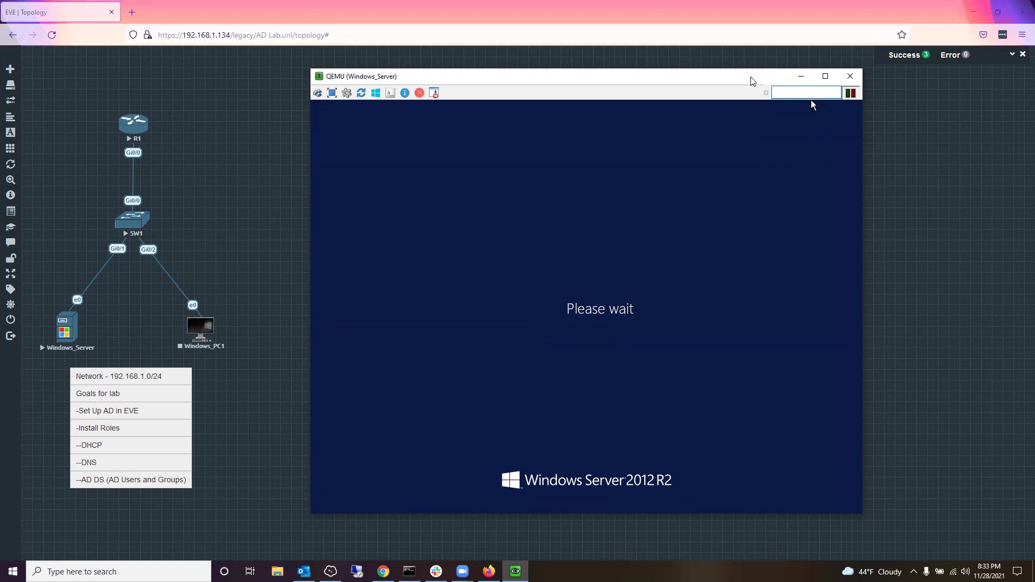
Step: Send the QEMU console behind the lab topology, then restore it from the taskbar
left_click(185, 55)
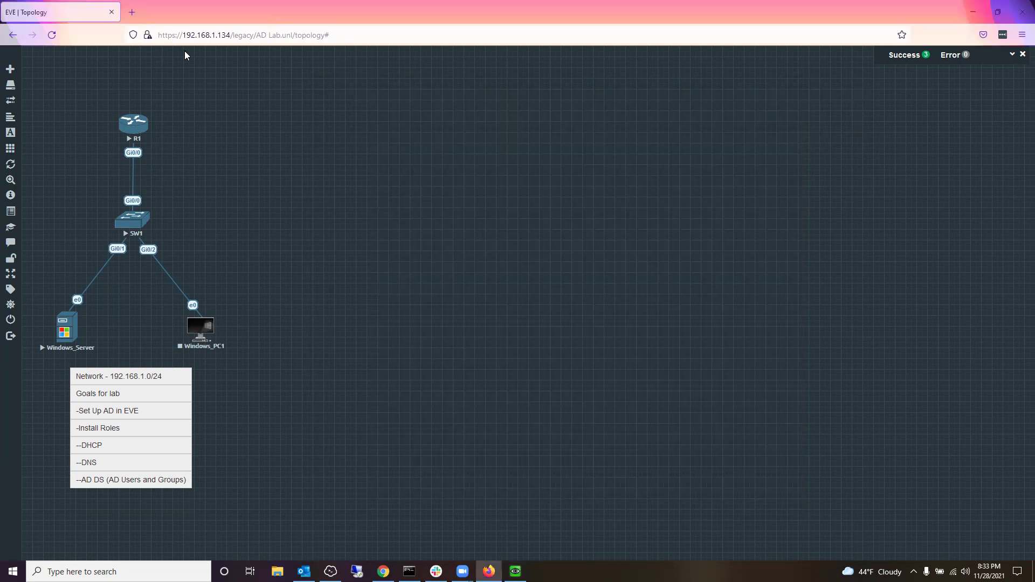
left_click(199, 36)
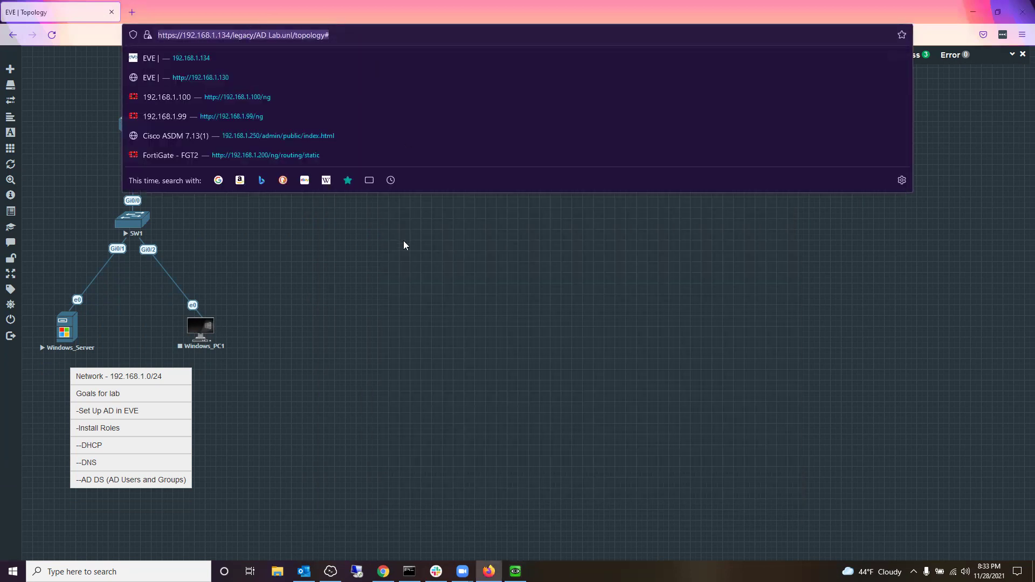
left_click(404, 245)
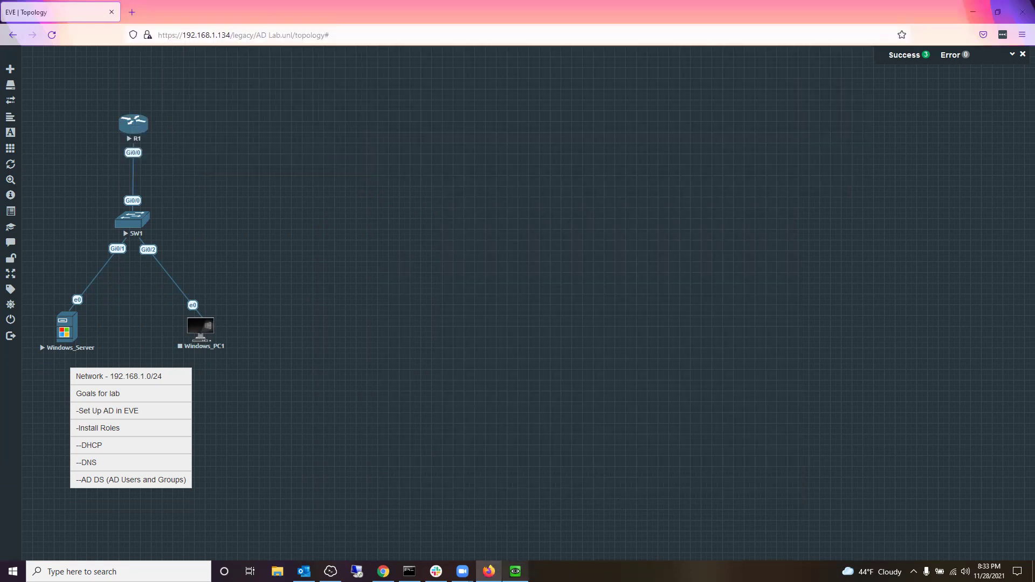
left_click(516, 572)
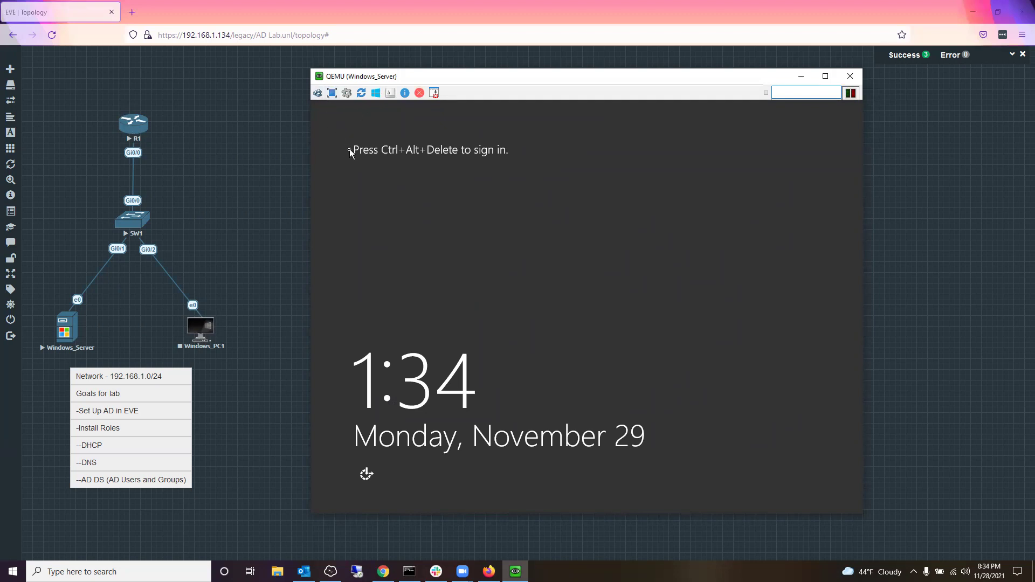
Step: Send Ctrl+Alt+Del to the Windows Server console, then bring up Remote Desktop Connection
left_click(318, 95)
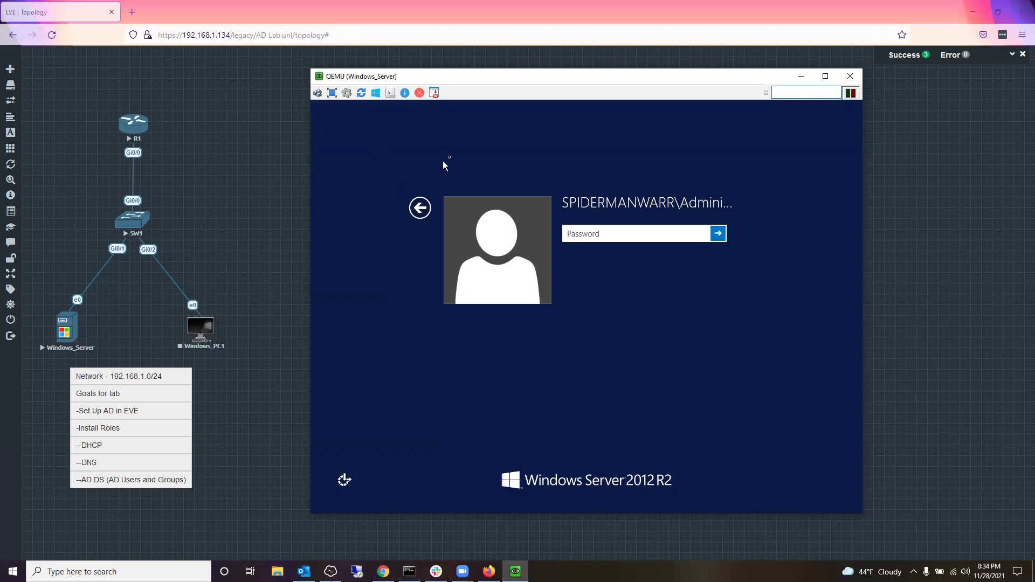
left_click(356, 571)
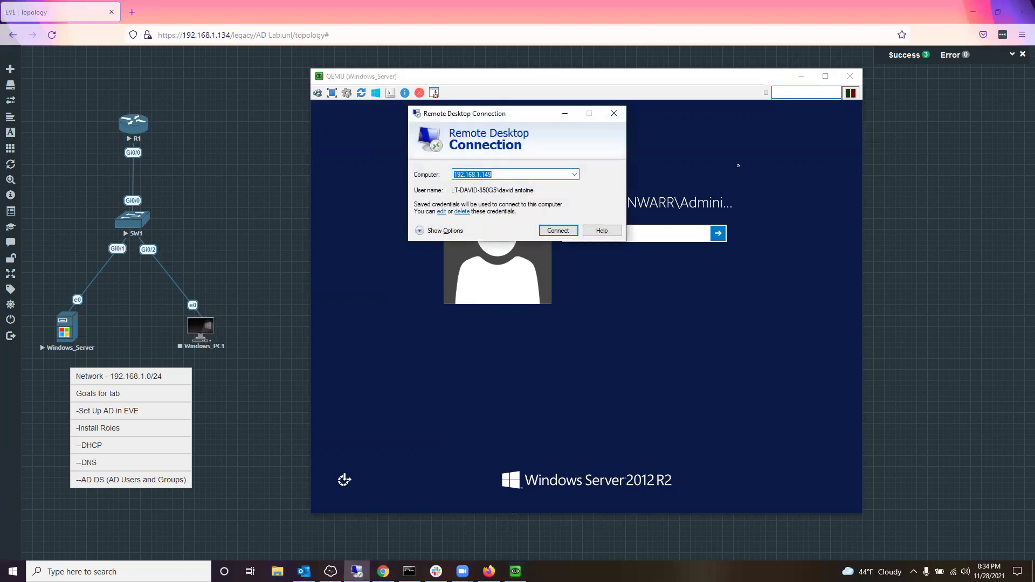
Step: Connect to 192.168.1.149 in Remote Desktop Connection, entering the account password
left_click(556, 232)
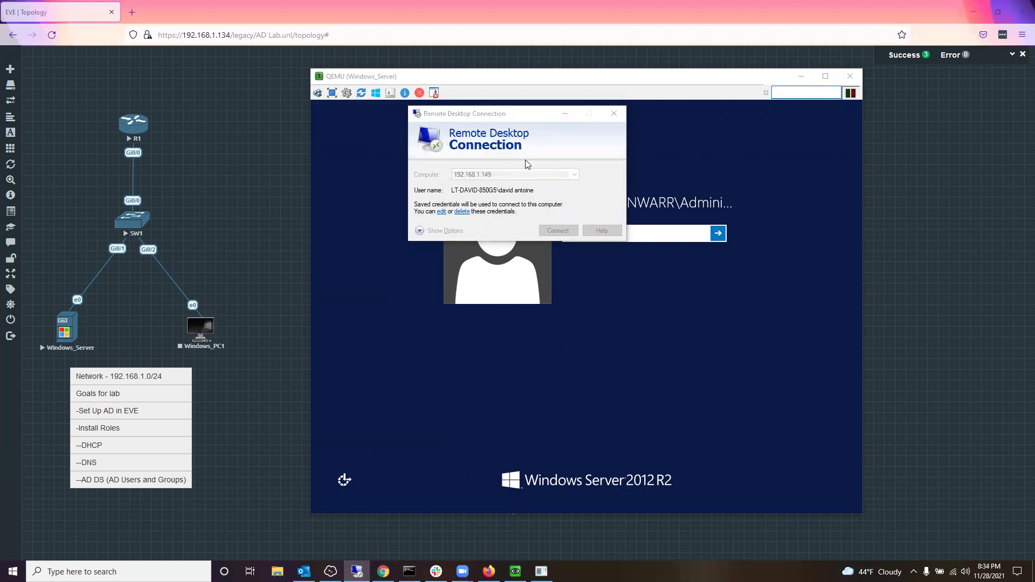
type("•••••••••")
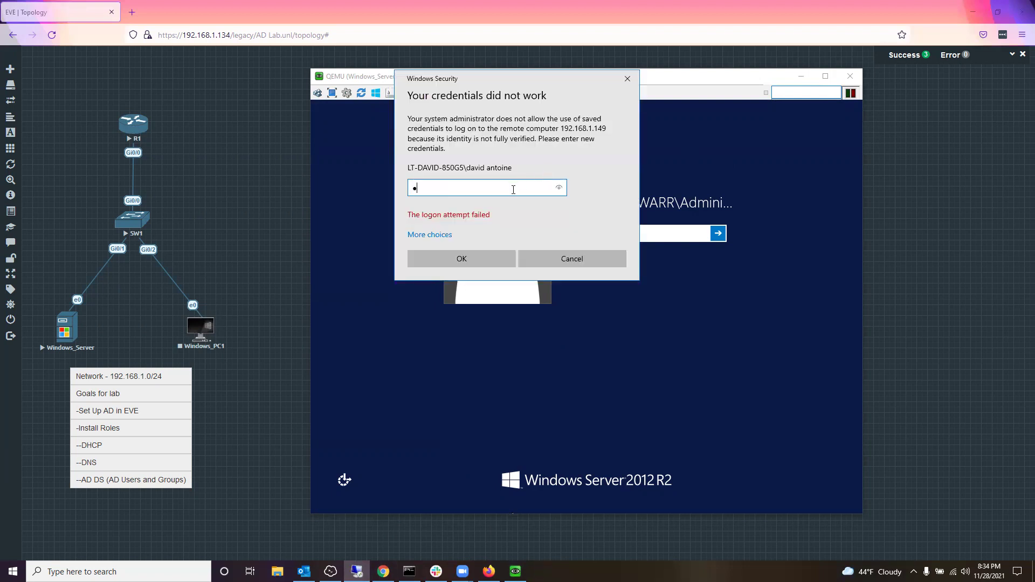
type("•")
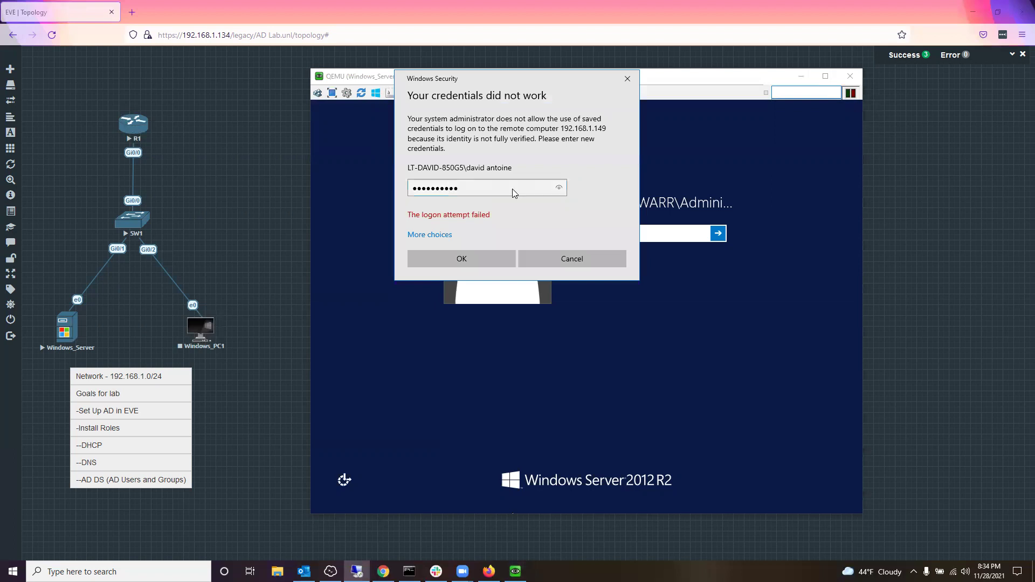
key("Return")
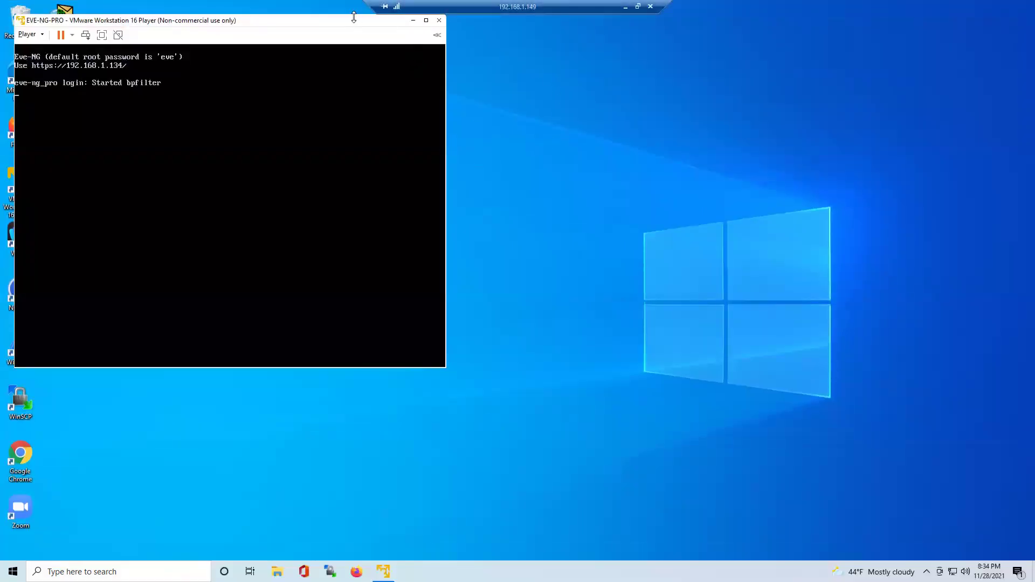
Step: Move the EVE-NG VMware Player window to the upper right and start a Windows program search
left_click_drag(349, 24, 600, 97)
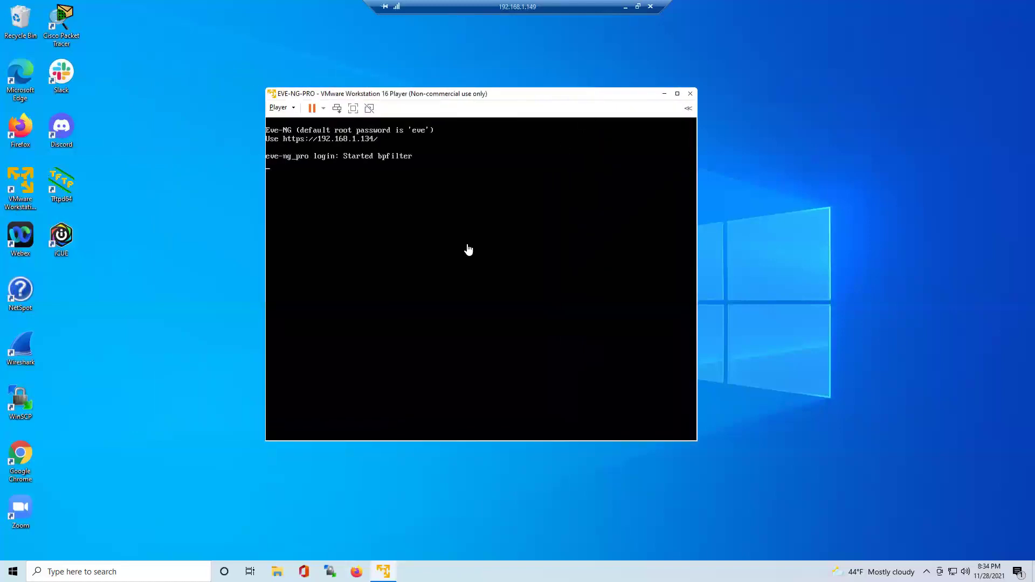
left_click(181, 239)
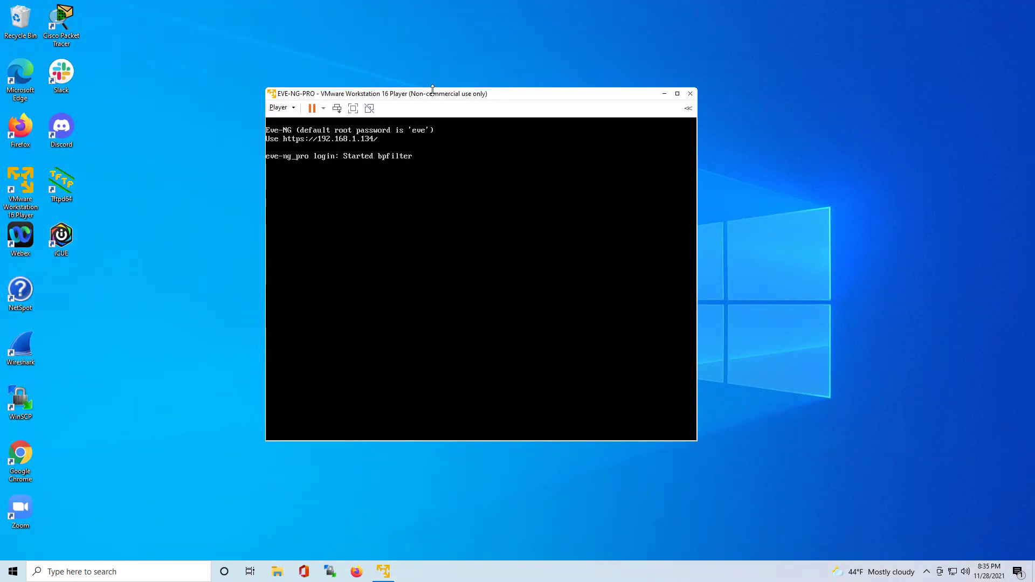
left_click_drag(434, 97, 610, 58)
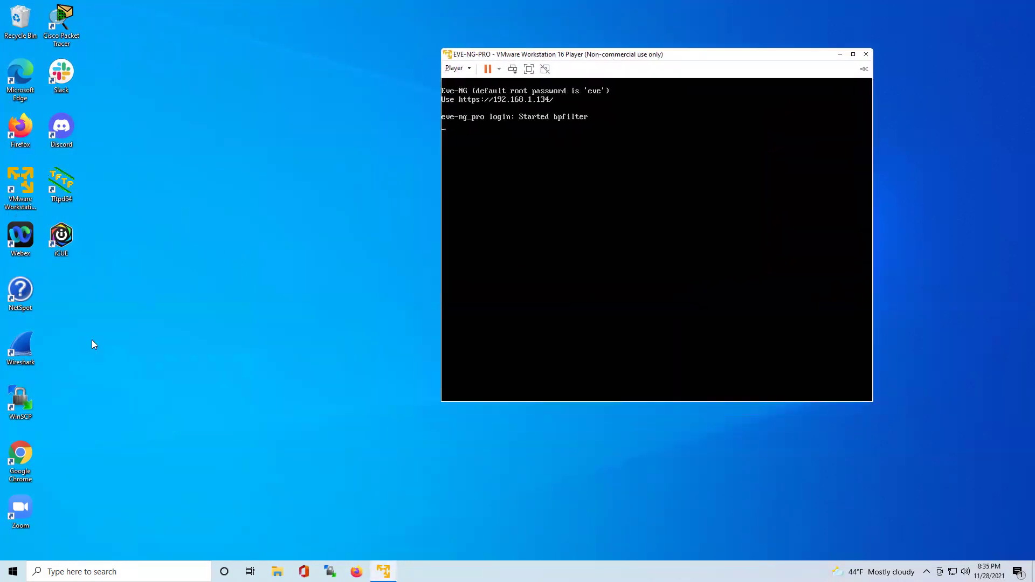
left_click(121, 563)
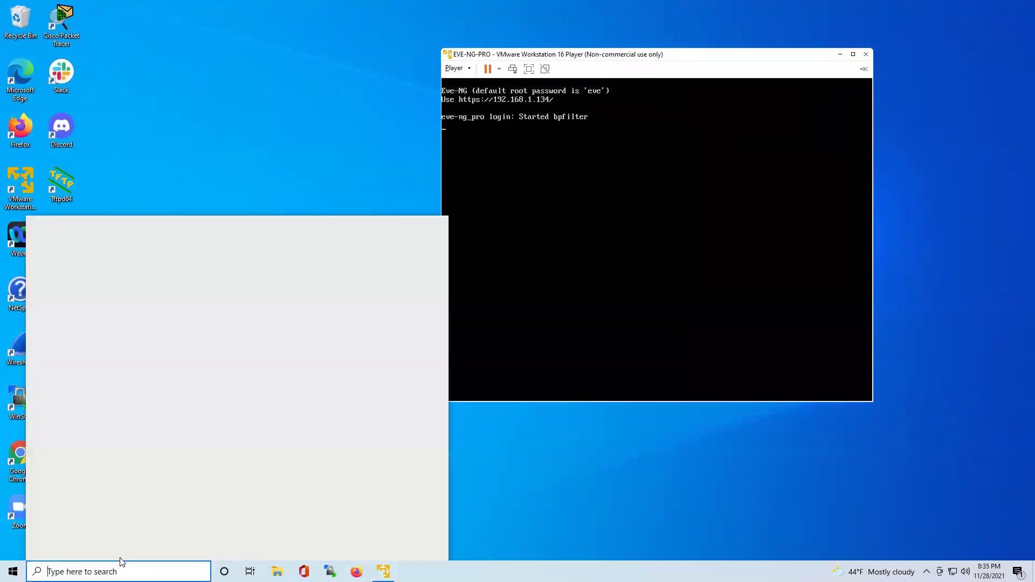
Step: Open System Information via 'sys' and arrange it beside the EVE-NG VM window with a narrower category tree
type("sys")
key("Return")
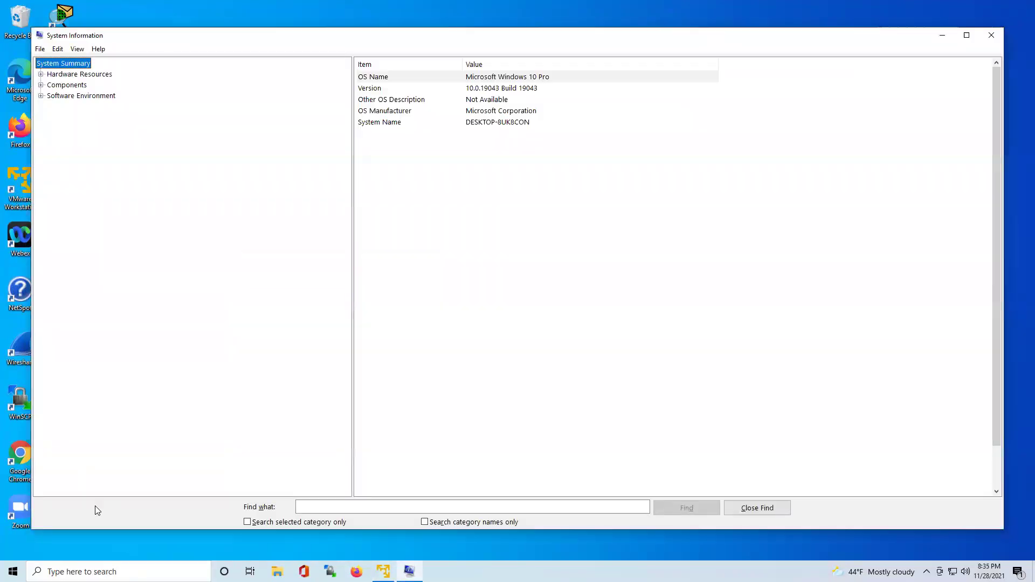
left_click_drag(1003, 529, 535, 522)
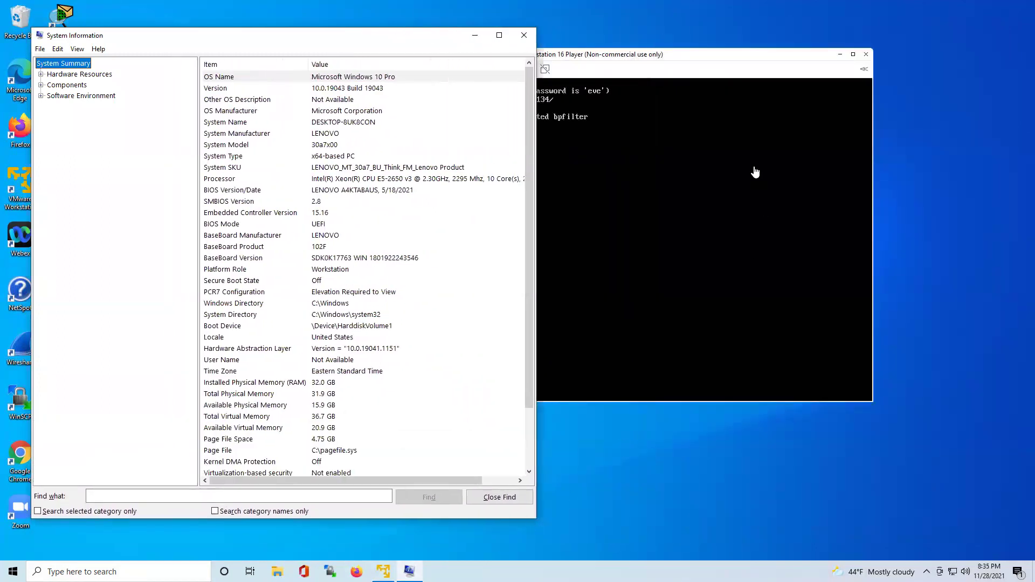
left_click_drag(641, 59, 783, 48)
left_click_drag(439, 31, 466, 24)
left_click_drag(225, 142, 157, 144)
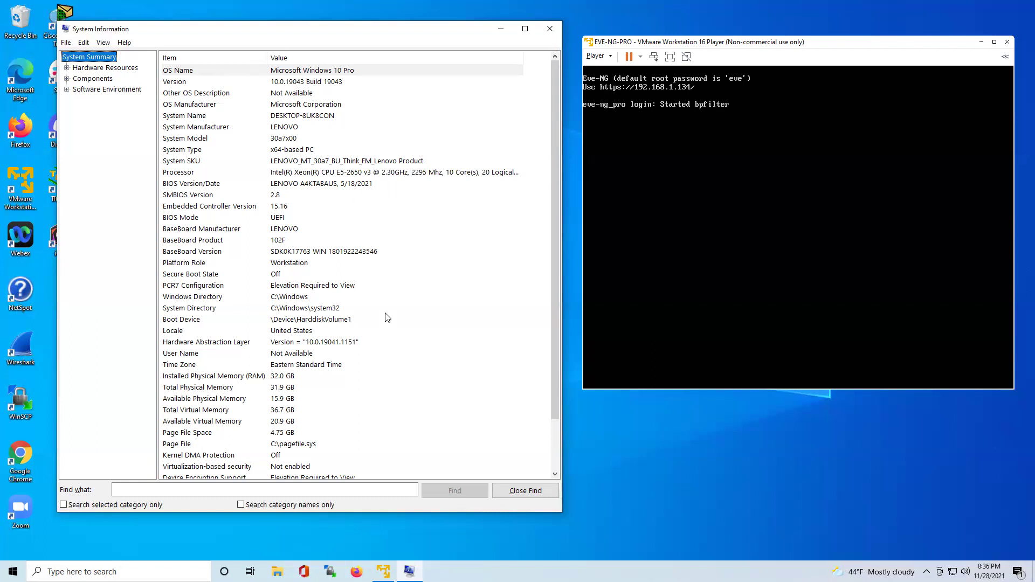
Step: Minimize System Information and disconnect the remote desktop session, confirming the disconnect
left_click(500, 29)
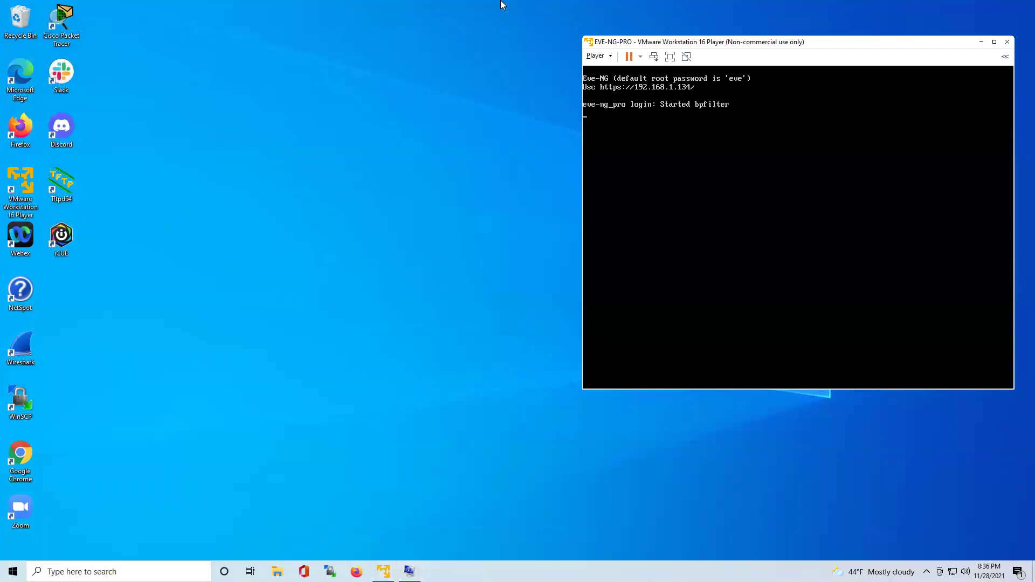
mouse_move(503, 2)
left_click(651, 6)
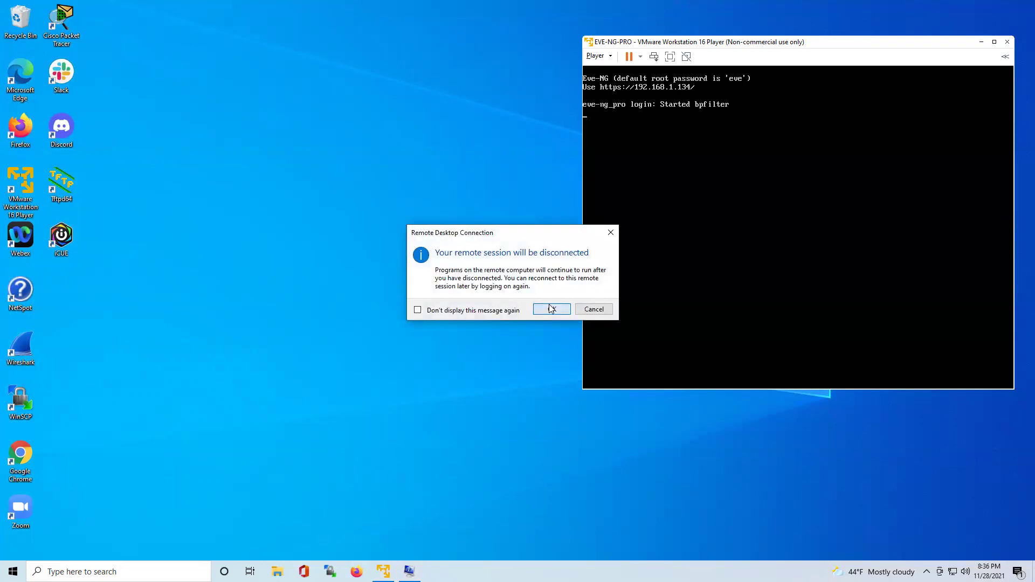
left_click(551, 309)
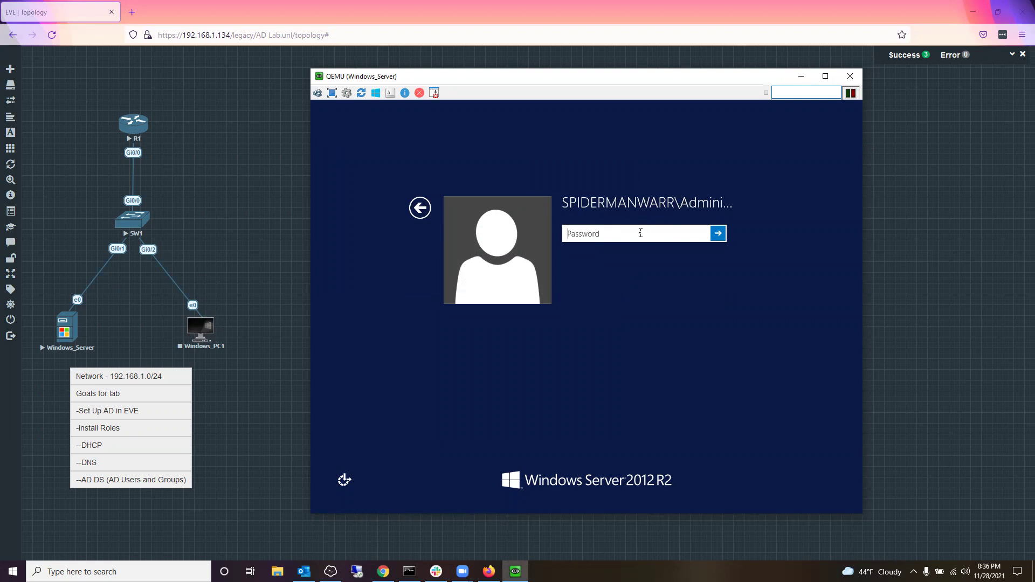
Step: Sign in as domain Administrator, retyping the password after the incorrect-password error
type("*******")
key("Return")
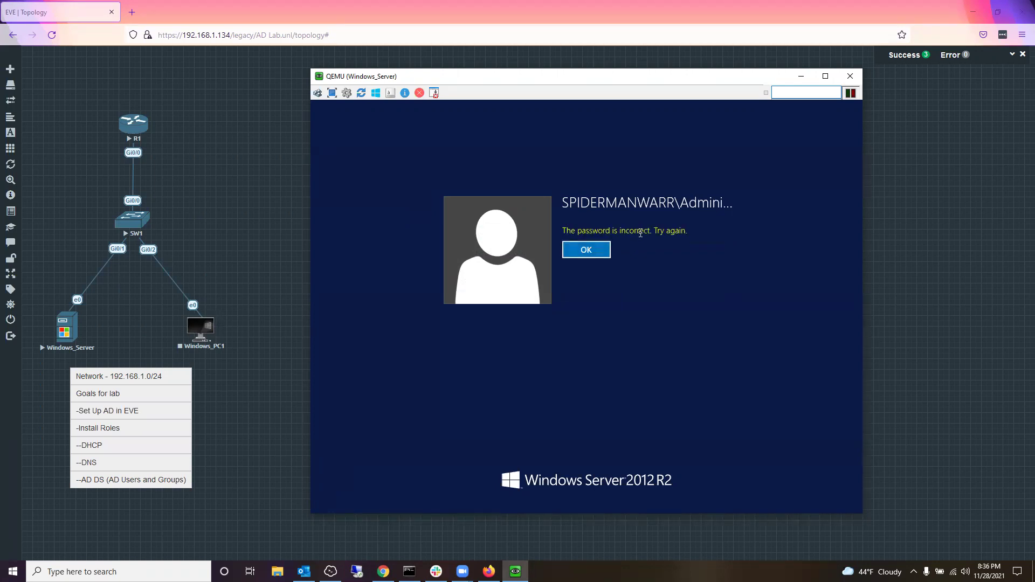
key("Return")
type("*******")
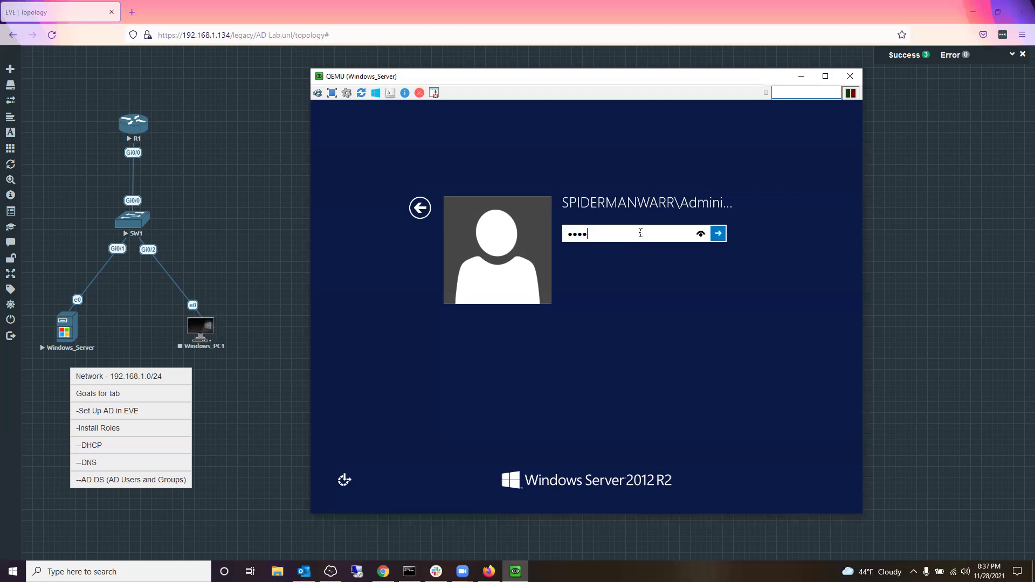
key("Return")
key("Return")
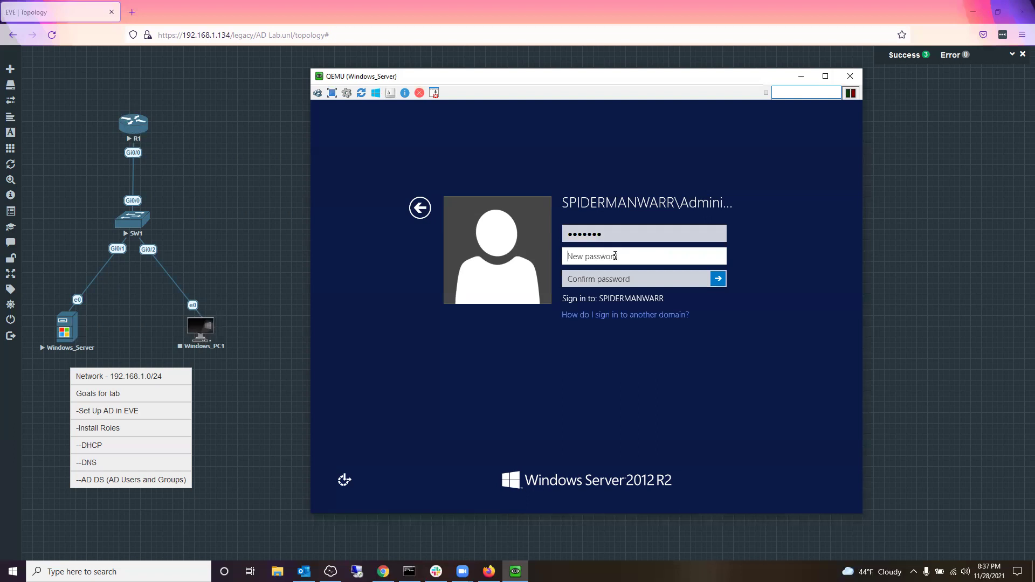
Step: Enter and confirm a new Administrator password to replace the expired one
type("********")
key("Tab")
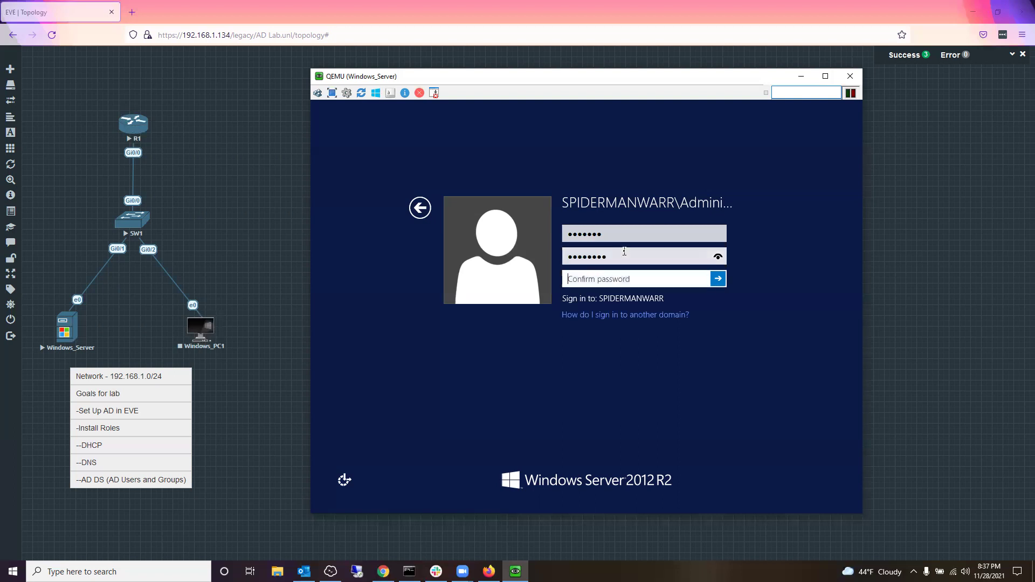
type("********")
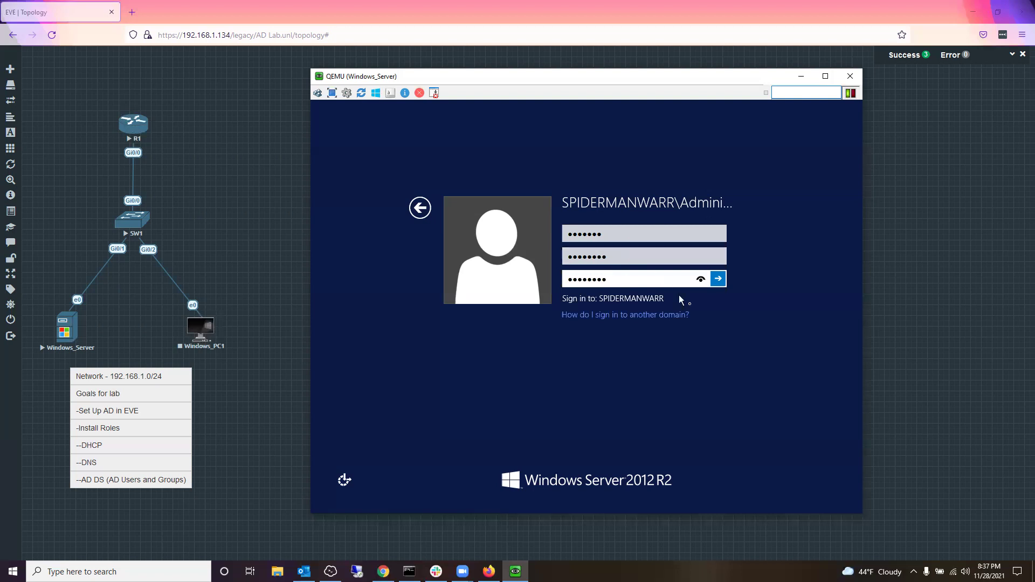
left_click(718, 278)
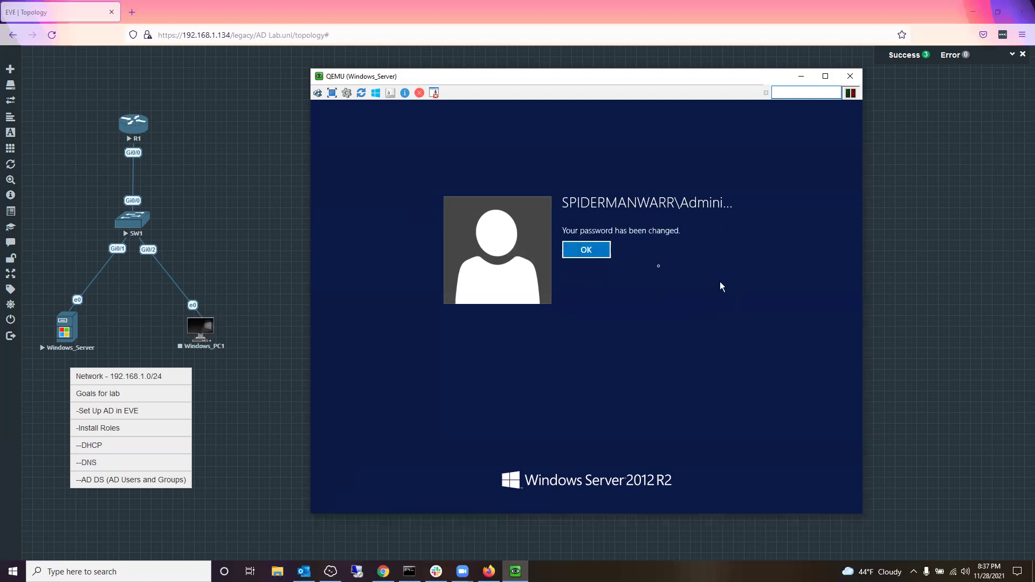
Step: Acknowledge the password change and open the Tools menu in Server Manager
left_click(601, 251)
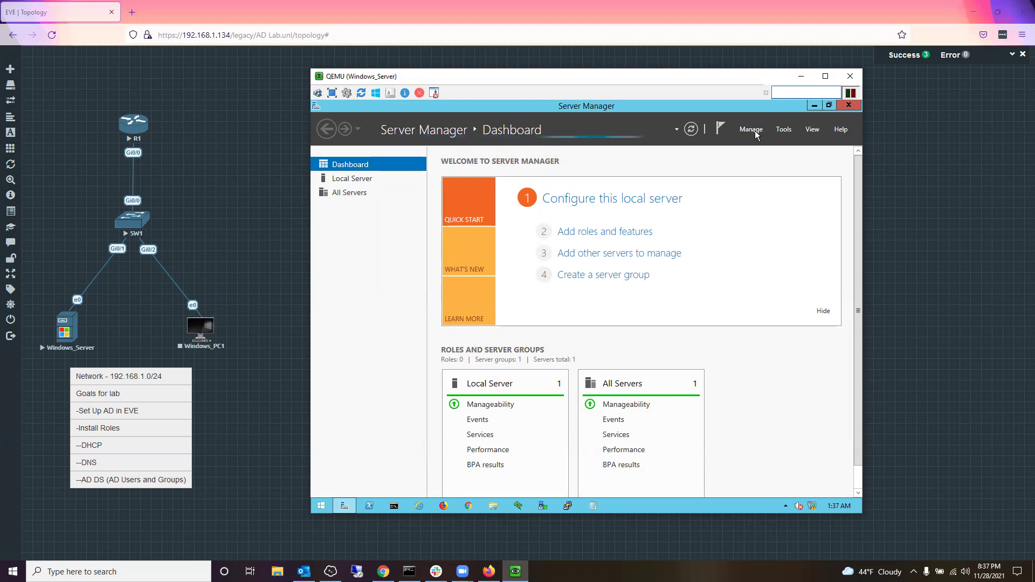
left_click(755, 130)
left_click(784, 130)
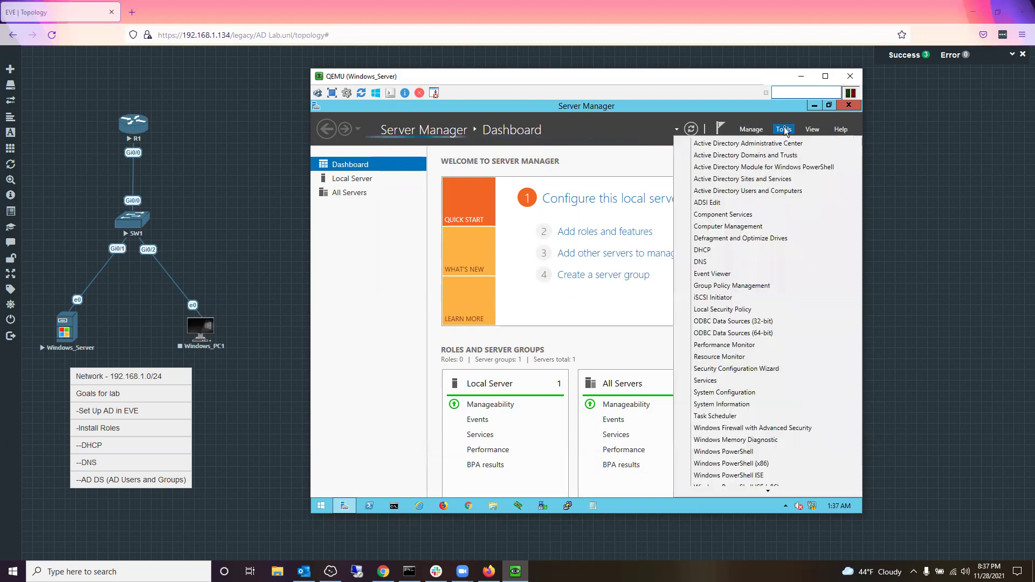
Step: Launch Active Directory Users and Computers maximized and expand Spidermanwarrior.net to show Users and Computers
left_click(760, 191)
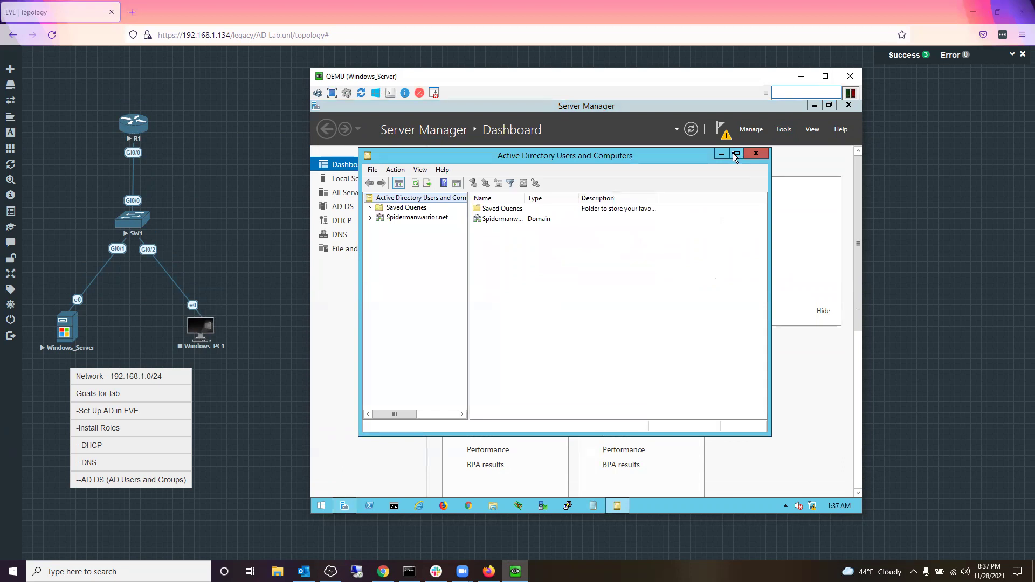
left_click(735, 155)
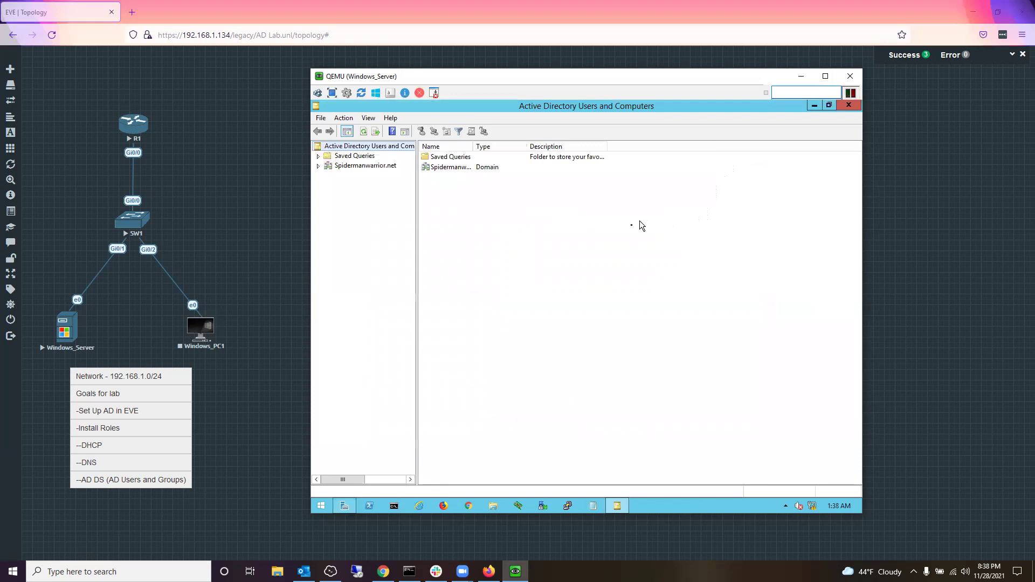
left_click(319, 166)
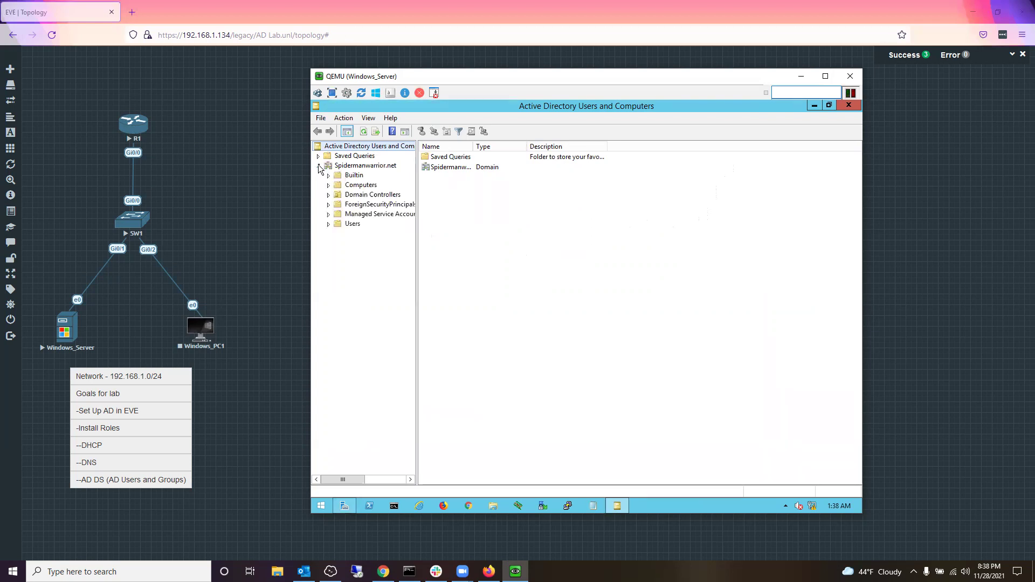
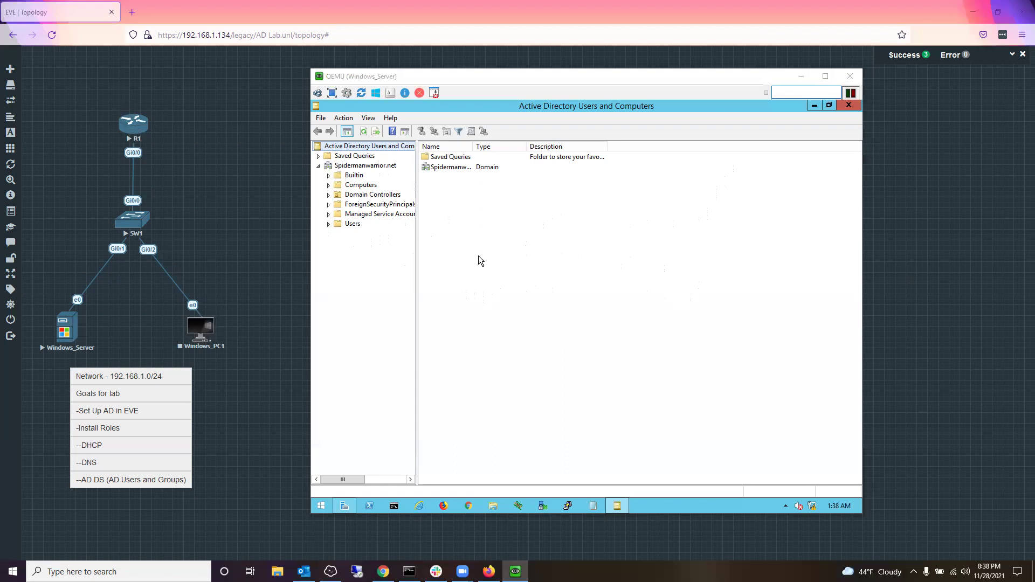
Step: Focus the server console and view Spidermanwarrior.net's Computers container, which is empty
left_click(478, 256)
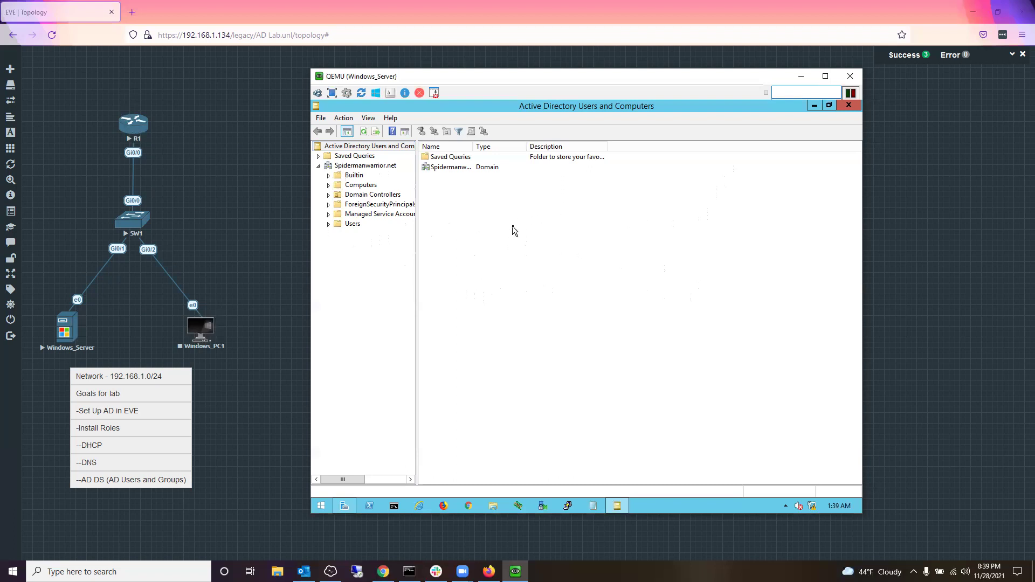
left_click(455, 172)
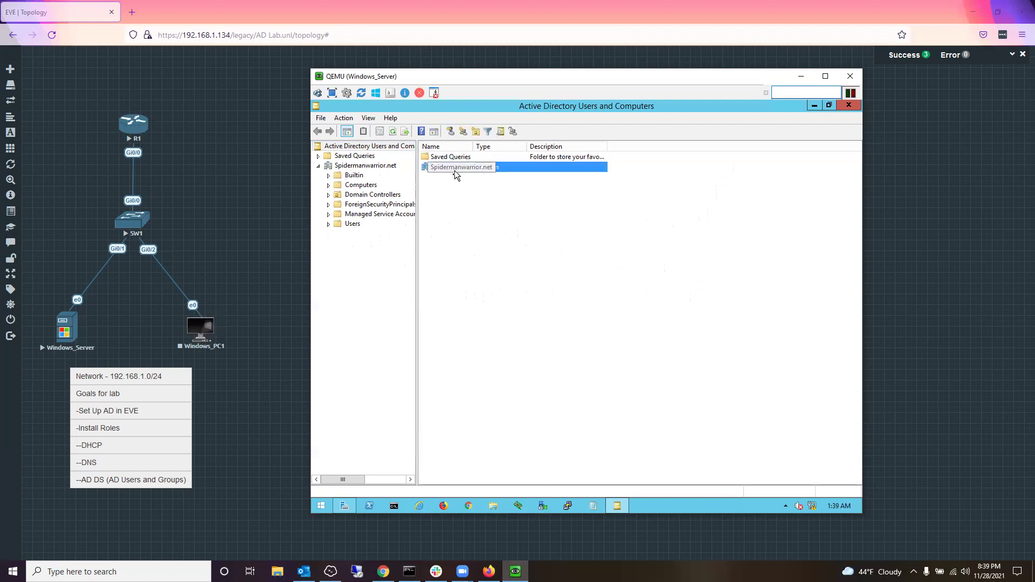
left_click(488, 205)
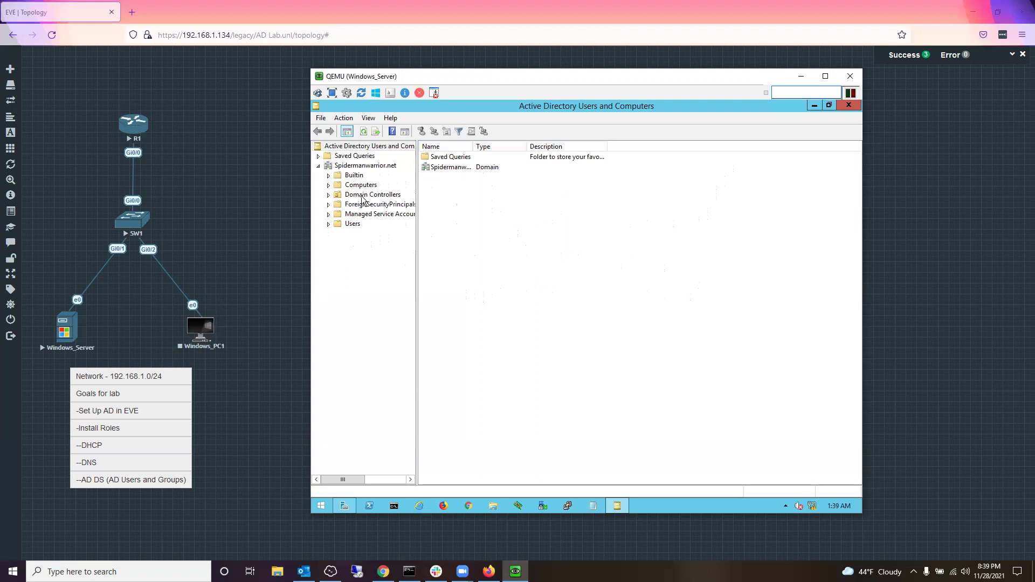
left_click(358, 186)
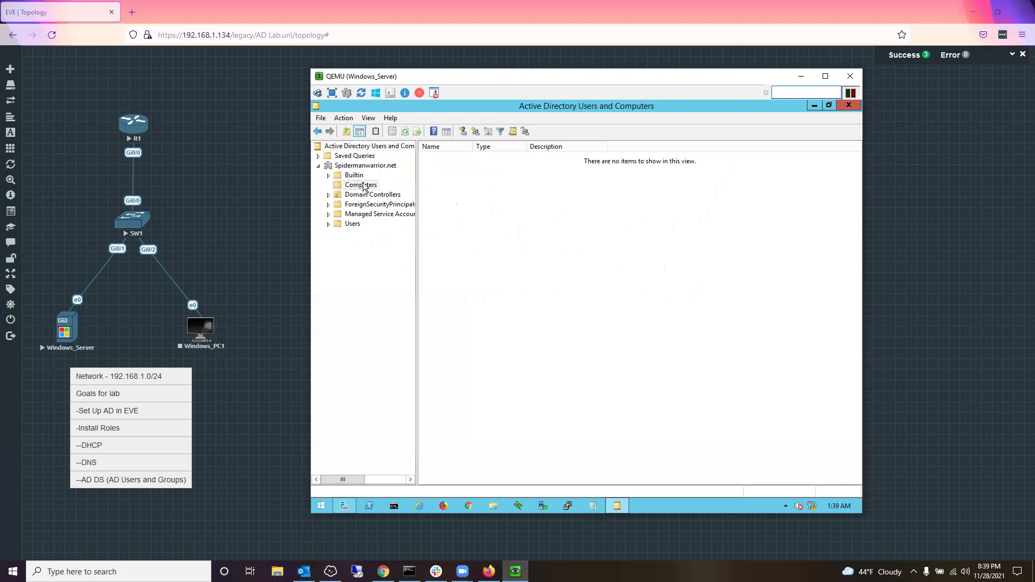
Step: Dismiss the Computers context menu and display the Users container's built-in accounts and groups
right_click(364, 187)
left_click(579, 229)
left_click(353, 224)
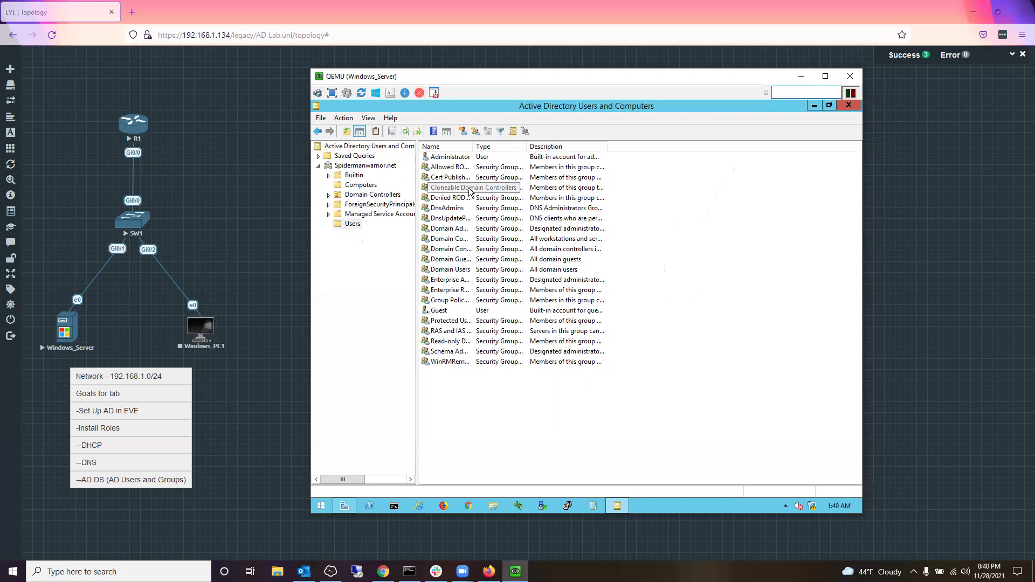
Step: Start a new user in the Users container via New > User
right_click(613, 193)
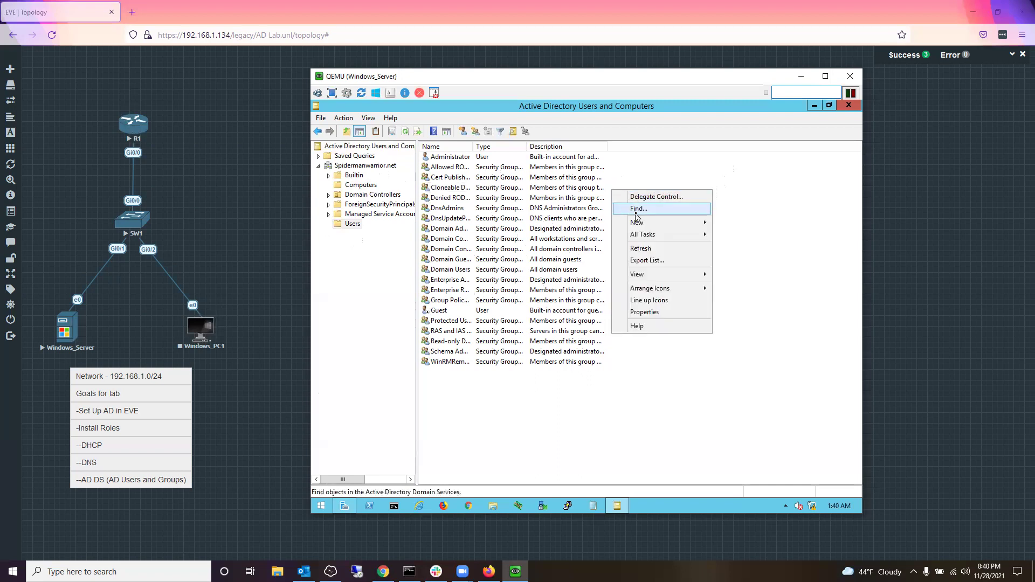
mouse_move(640, 225)
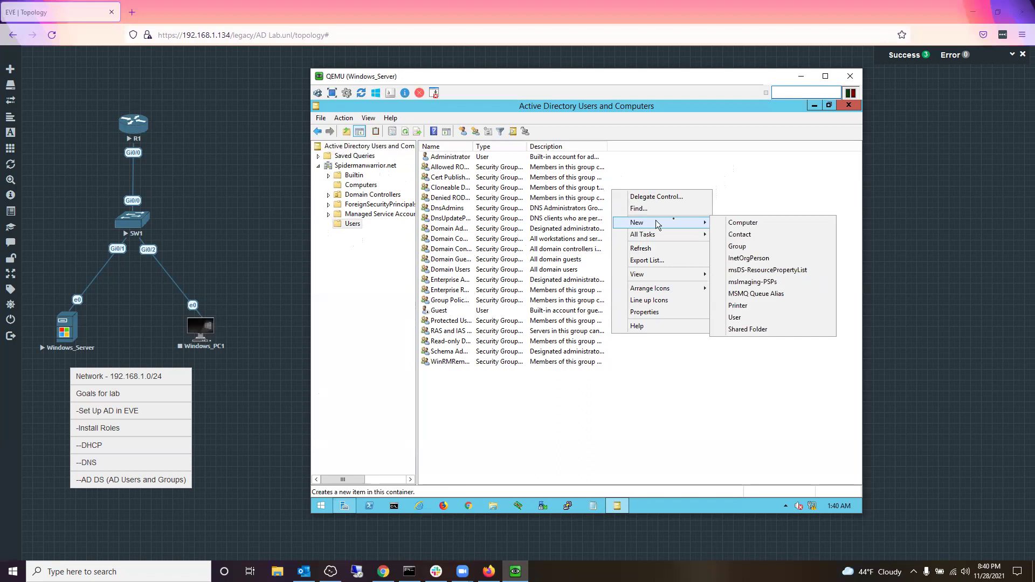
left_click(742, 322)
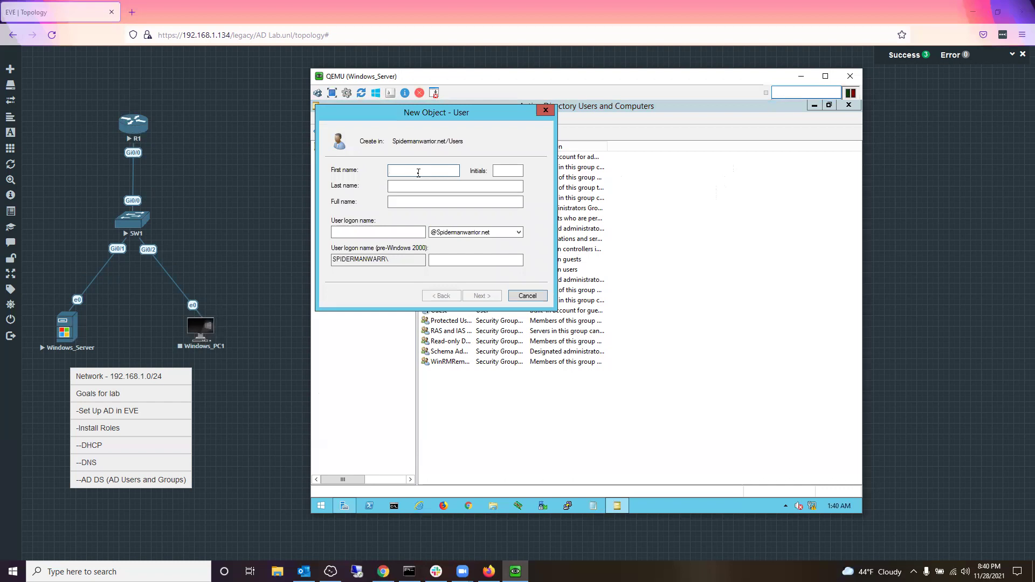
type("Charm")
key("Tab")
type("Frigh")
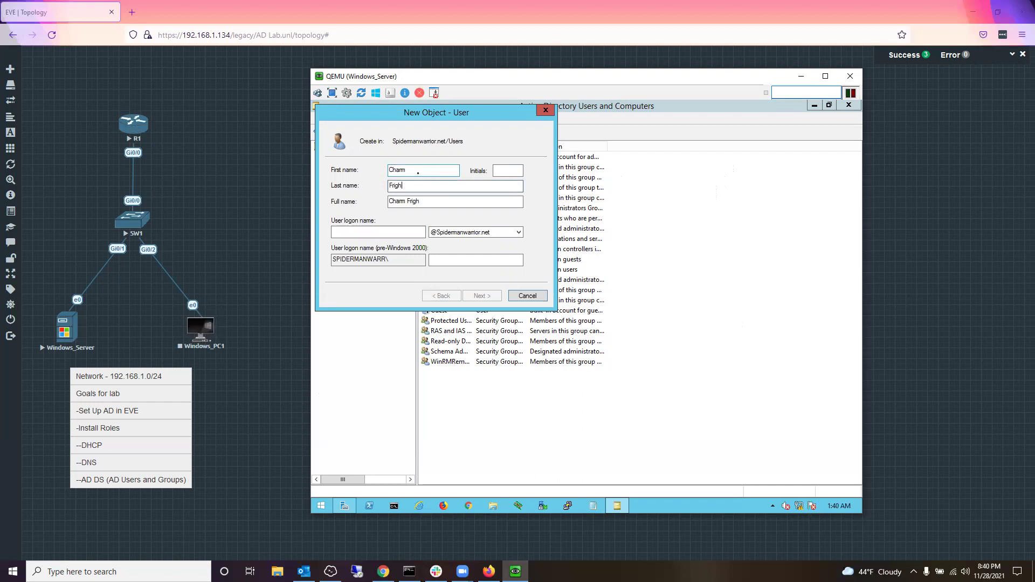
type("t")
left_click(402, 231)
type("Charm")
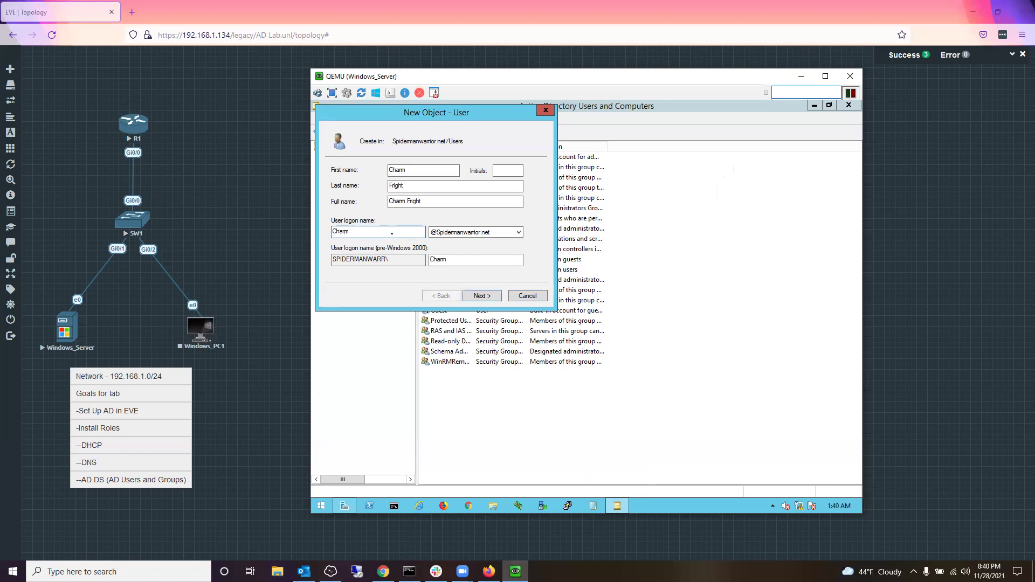
type("CLW")
Step: Set and confirm CharmCLW's password, then finish creating the account
left_click(482, 297)
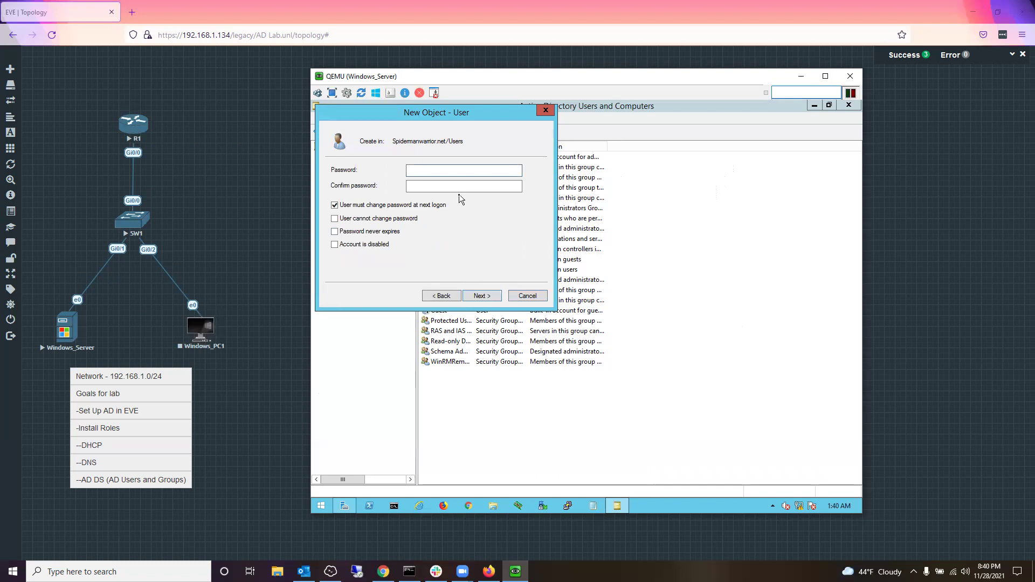
type("•••••••")
key("Tab")
type("•••••••")
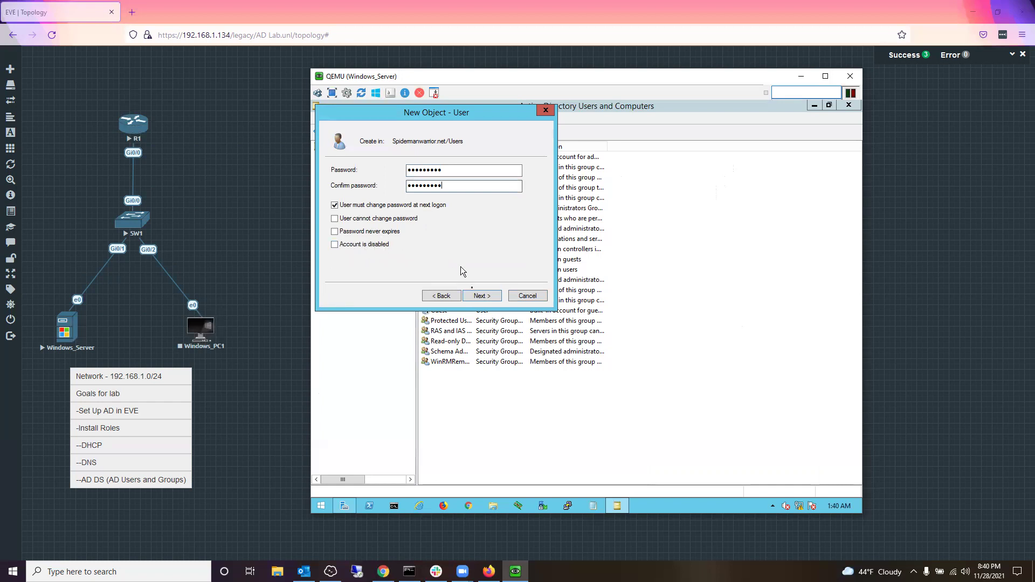
left_click(481, 298)
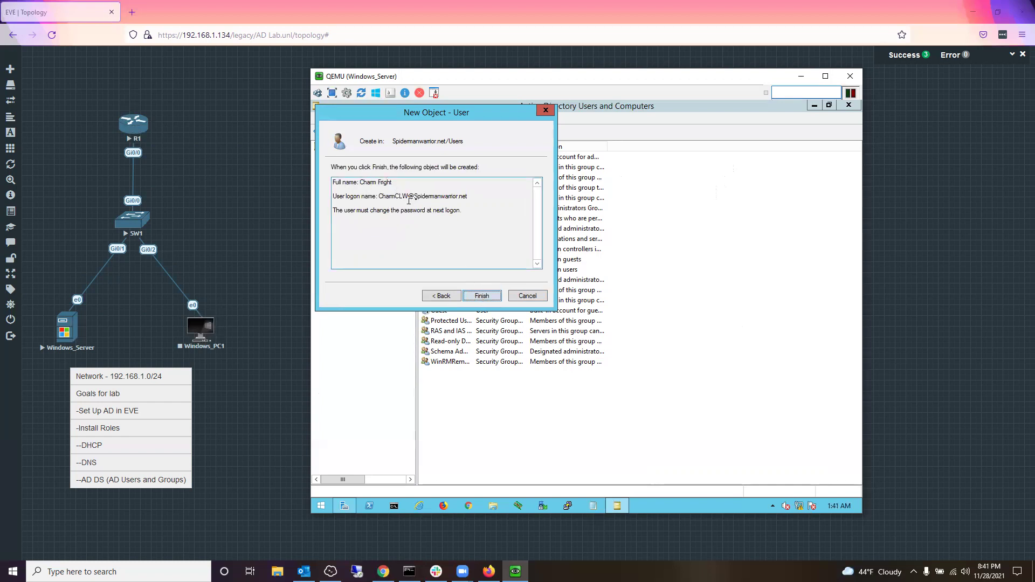
left_click(487, 298)
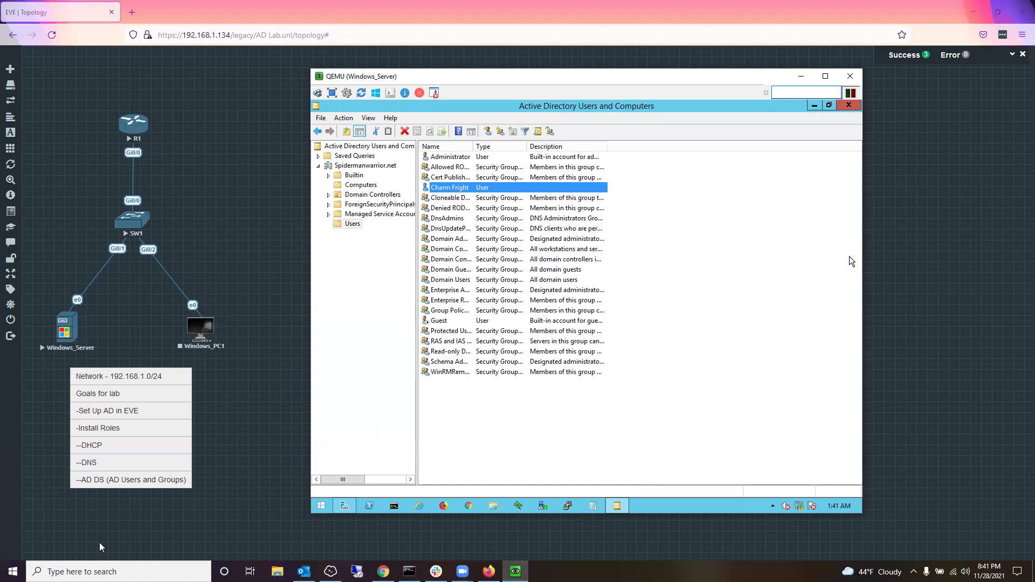
left_click(285, 420)
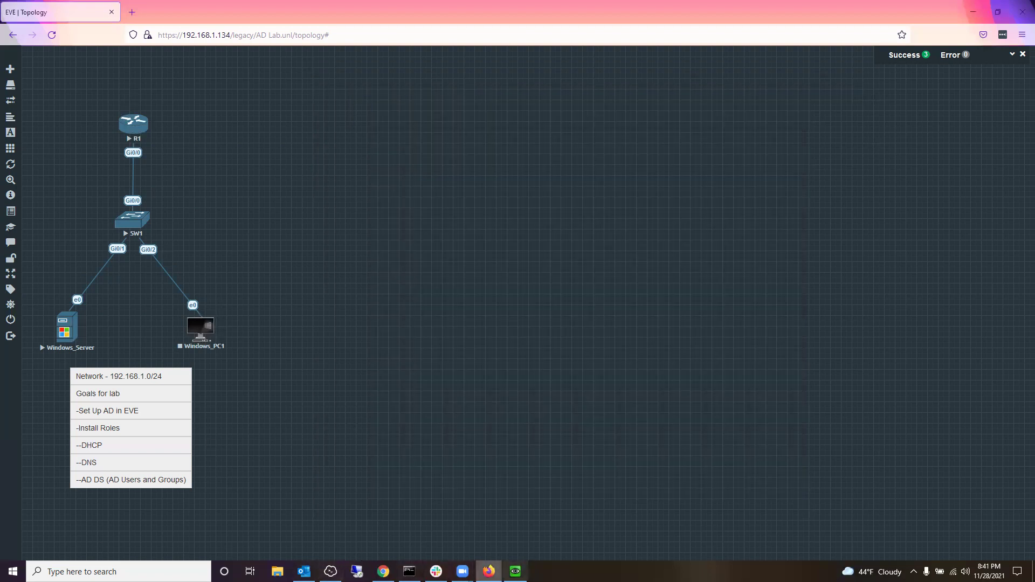
left_click(516, 572)
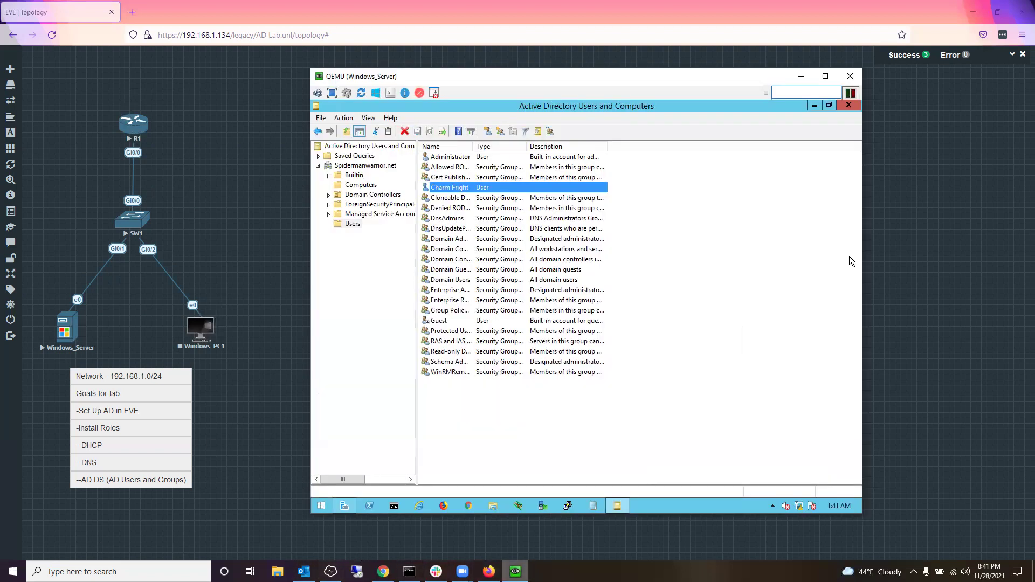
left_click(852, 360)
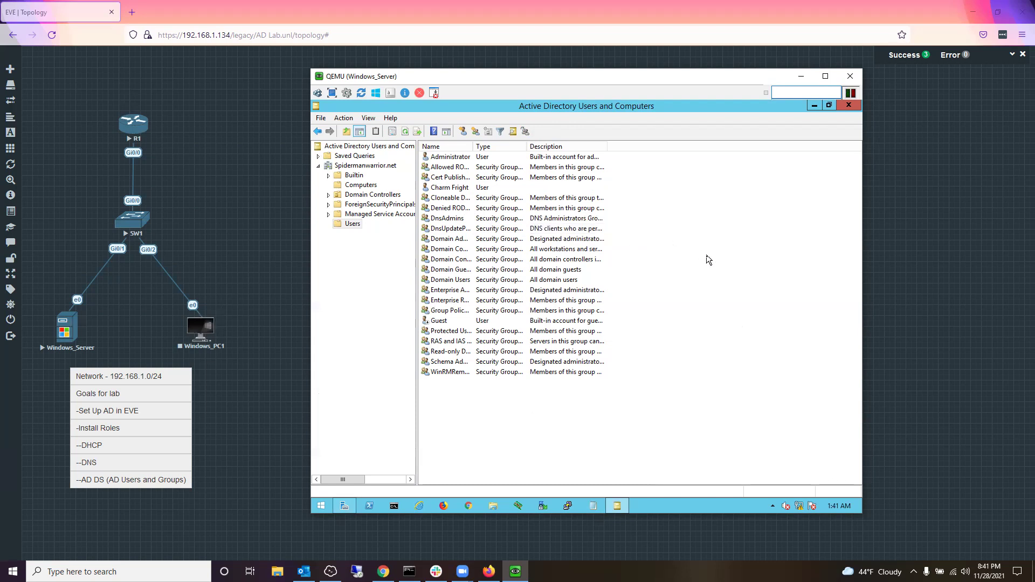
Step: Start another new user and enter the first name Clydesdal
right_click(692, 252)
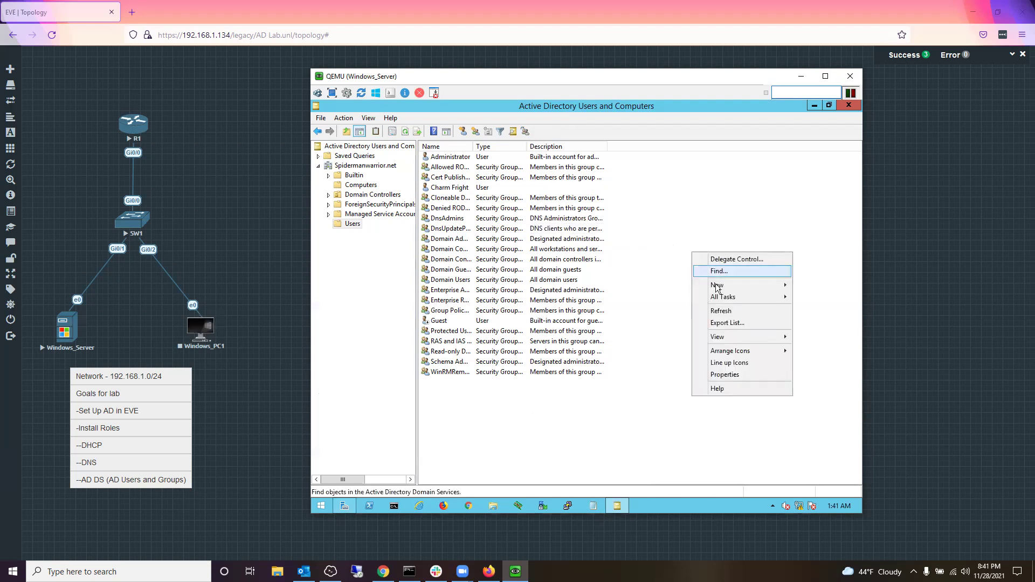
mouse_move(721, 292)
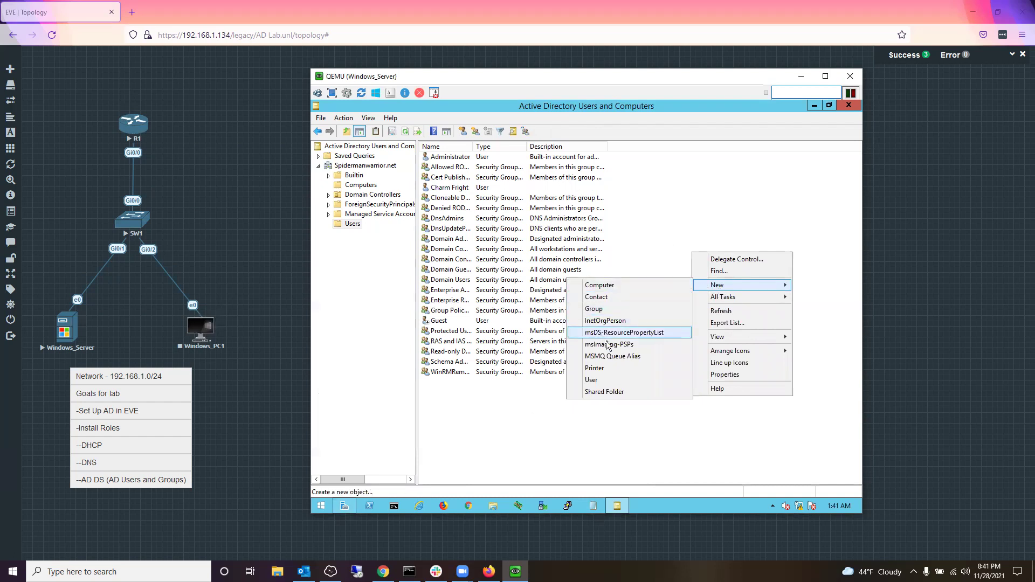
left_click(610, 379)
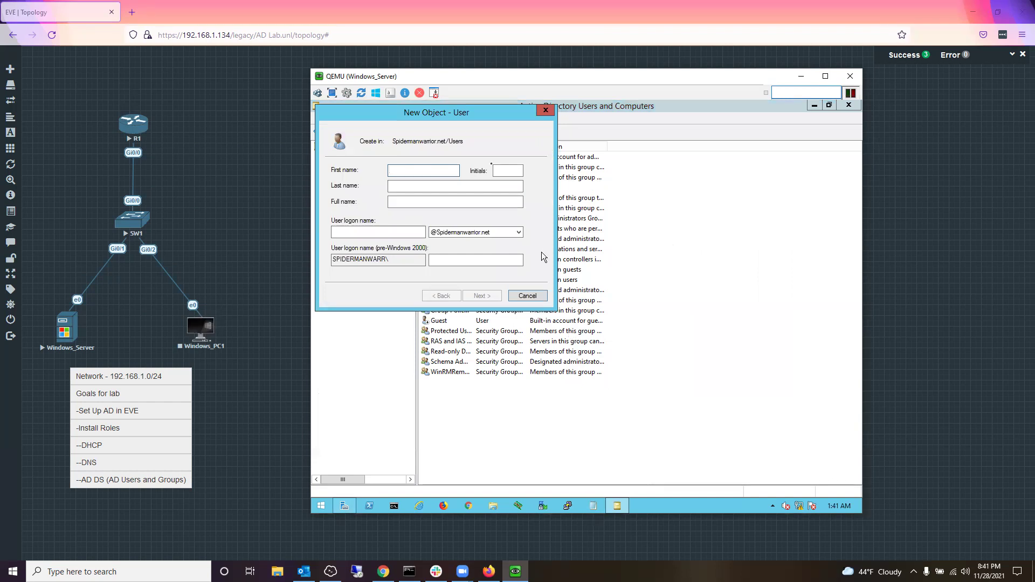
type("Cly")
key("BackSpace")
key("BackSpace")
type("Clydesdale")
left_click(410, 187)
type("Claude")
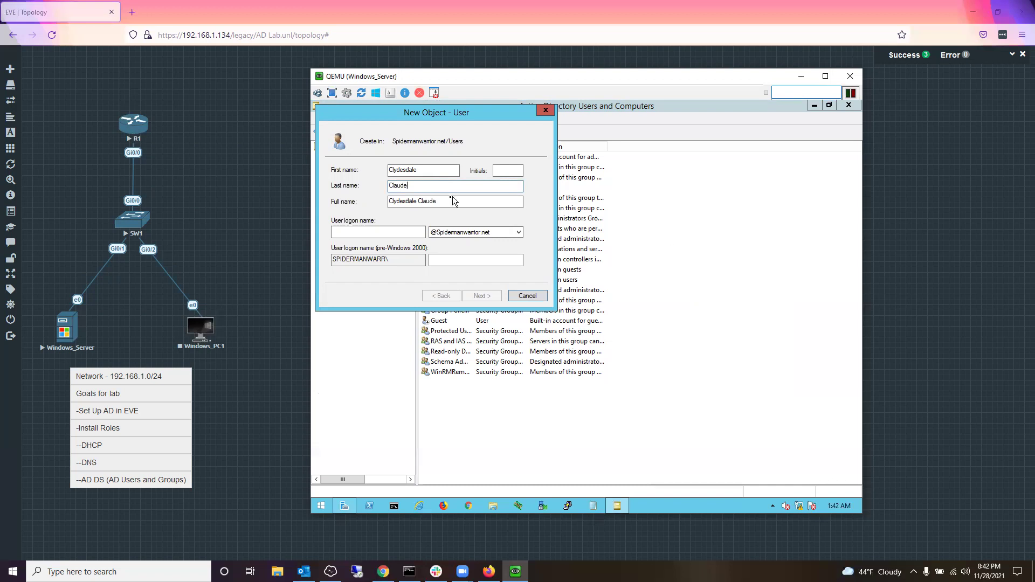
left_click(365, 230)
type("CC")
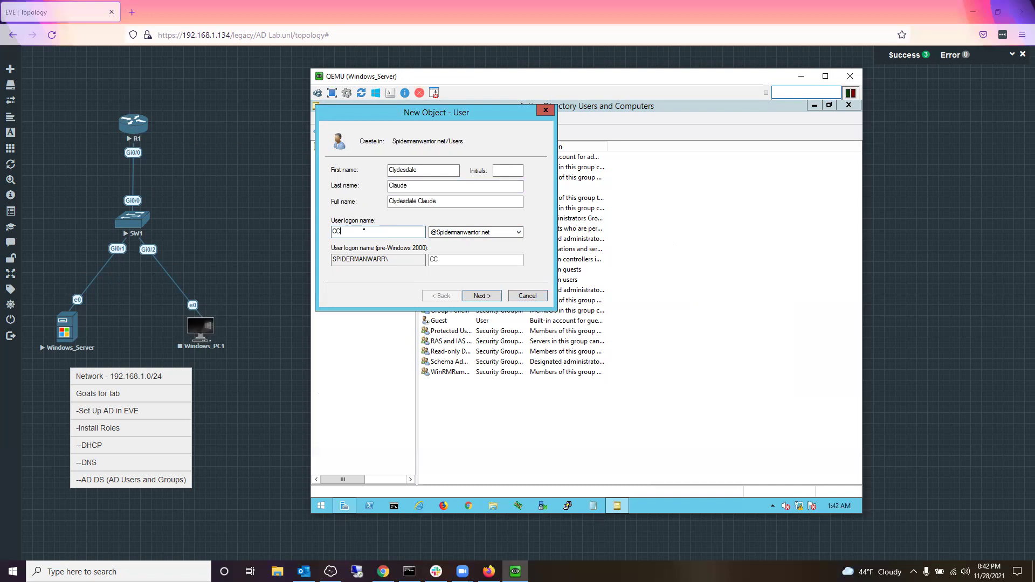
type("1912")
key("shift")
key("shift")
key("shift")
key("shift")
key("shift")
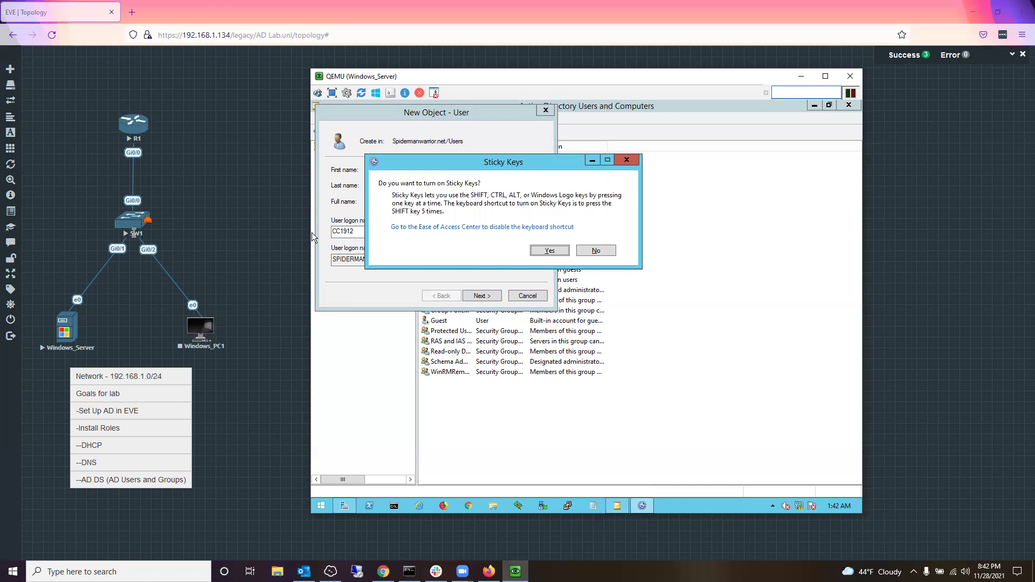
key("Escape")
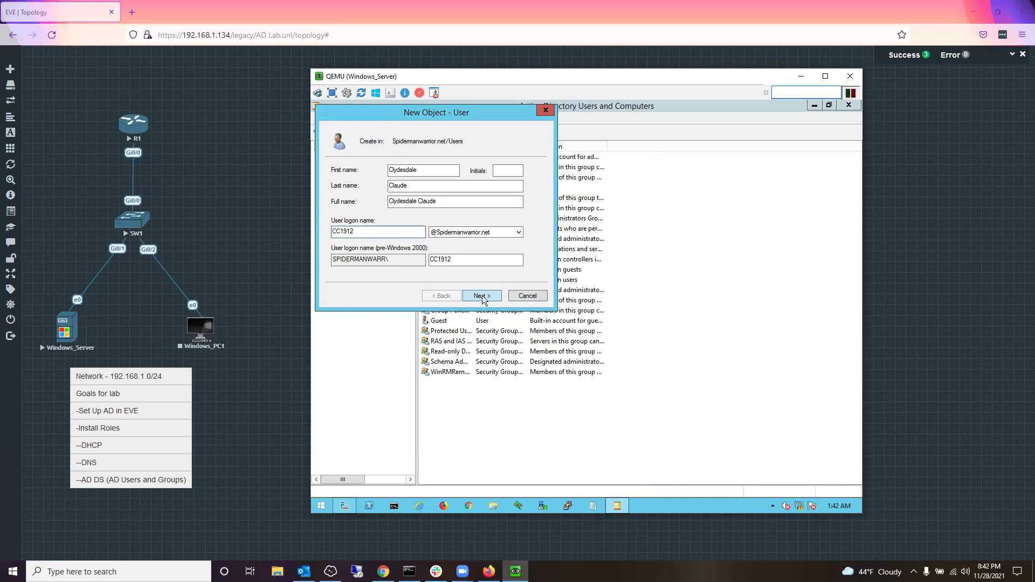
left_click(482, 296)
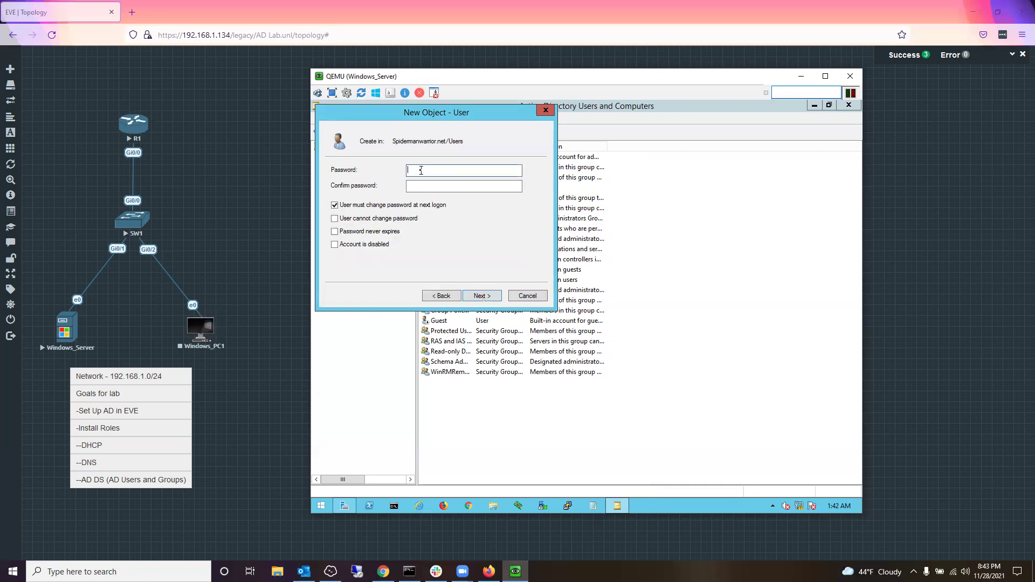
Step: Type the second user's password and confirmation, then review the account summary
type("P@s")
left_click(426, 187)
type("P@ss1")
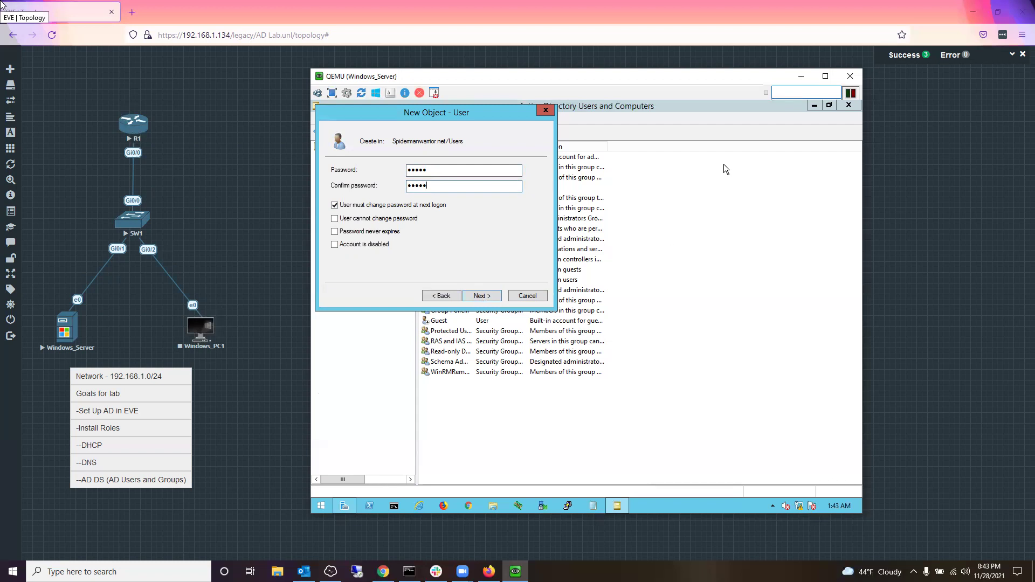
left_click(476, 295)
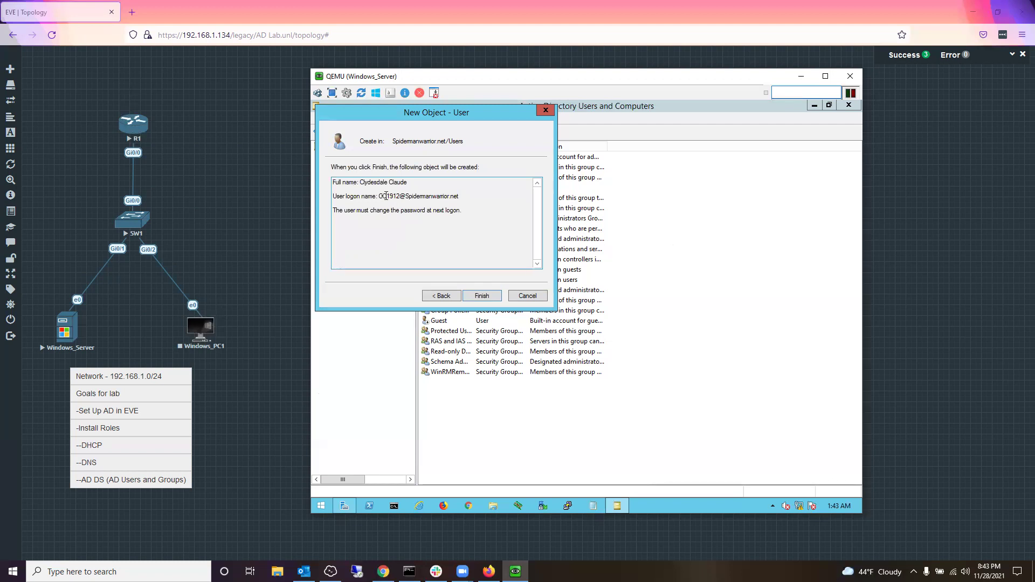
left_click_drag(379, 196, 463, 197)
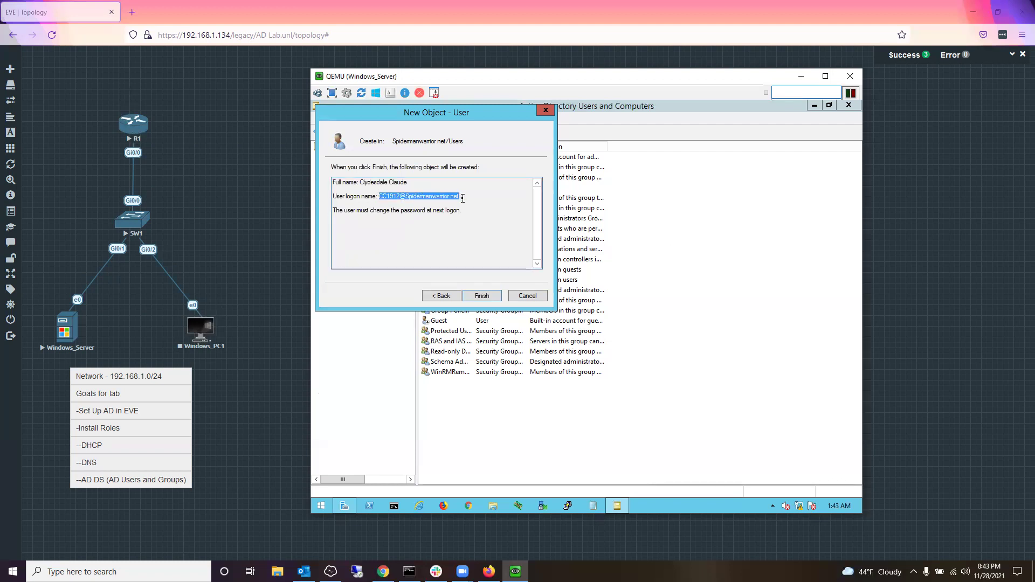
mouse_move(1, 173)
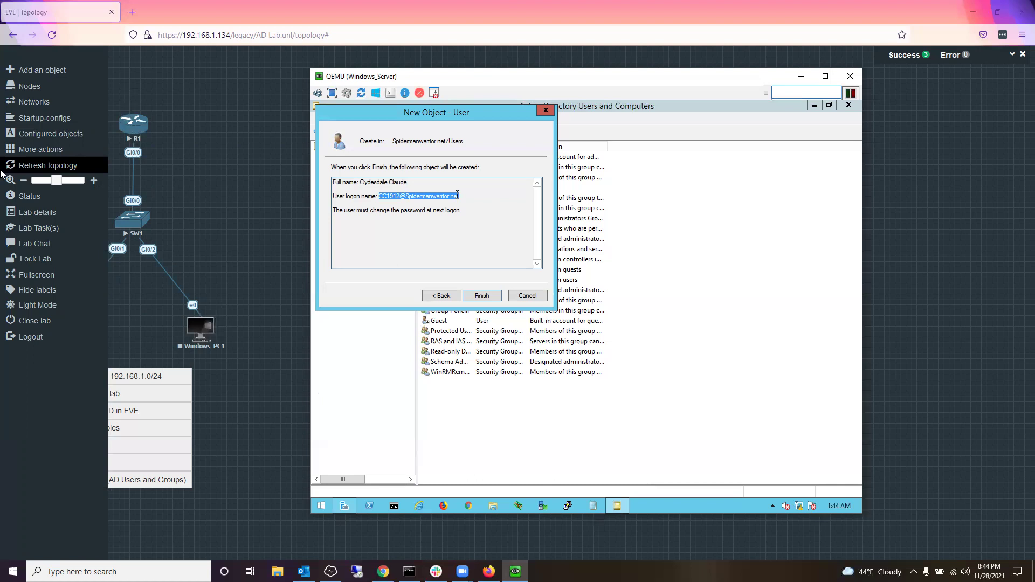
left_click(418, 215)
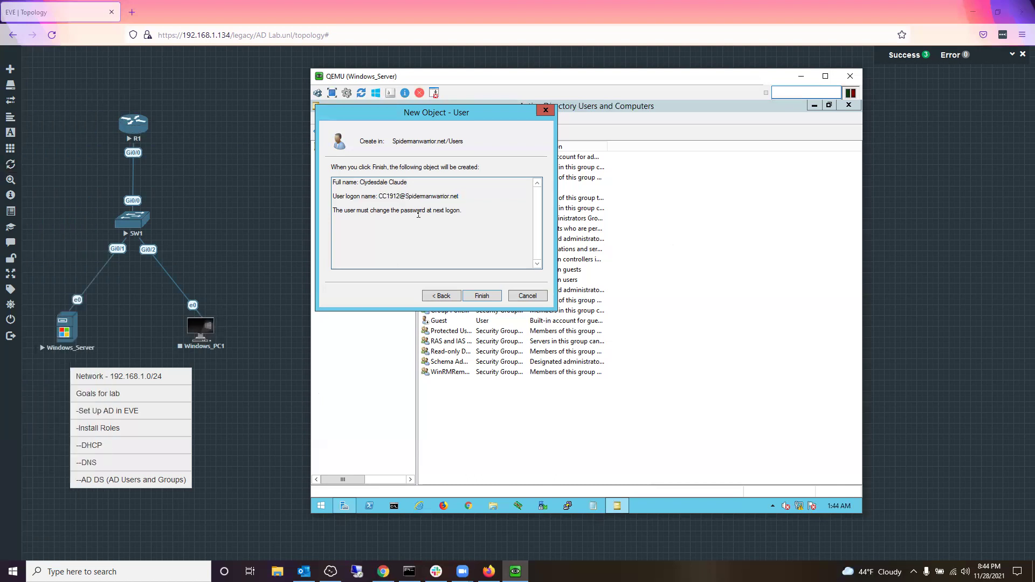
Step: Attempt to finish, acknowledge the password policy error, and return to the password page
left_click(482, 297)
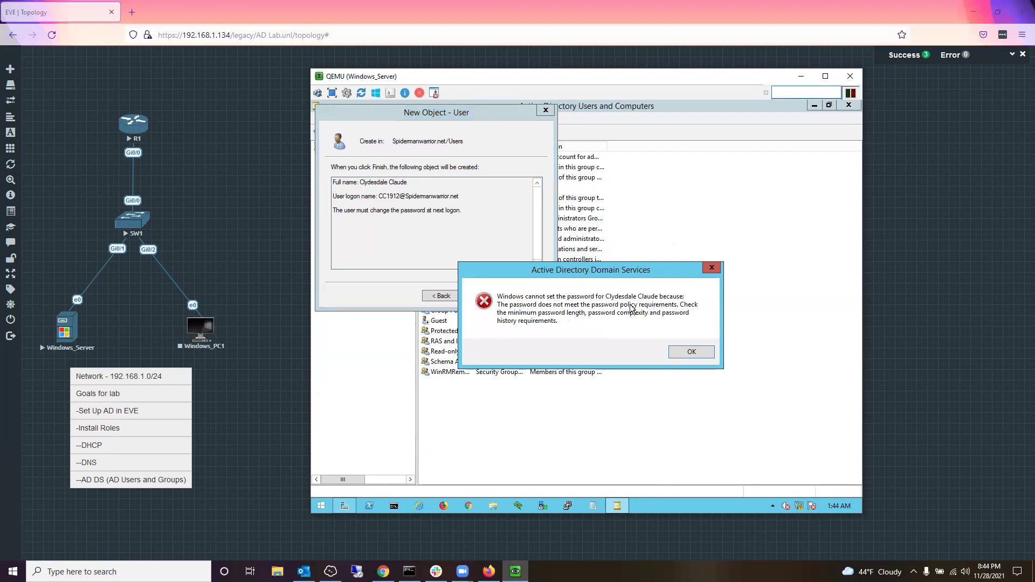
left_click(705, 354)
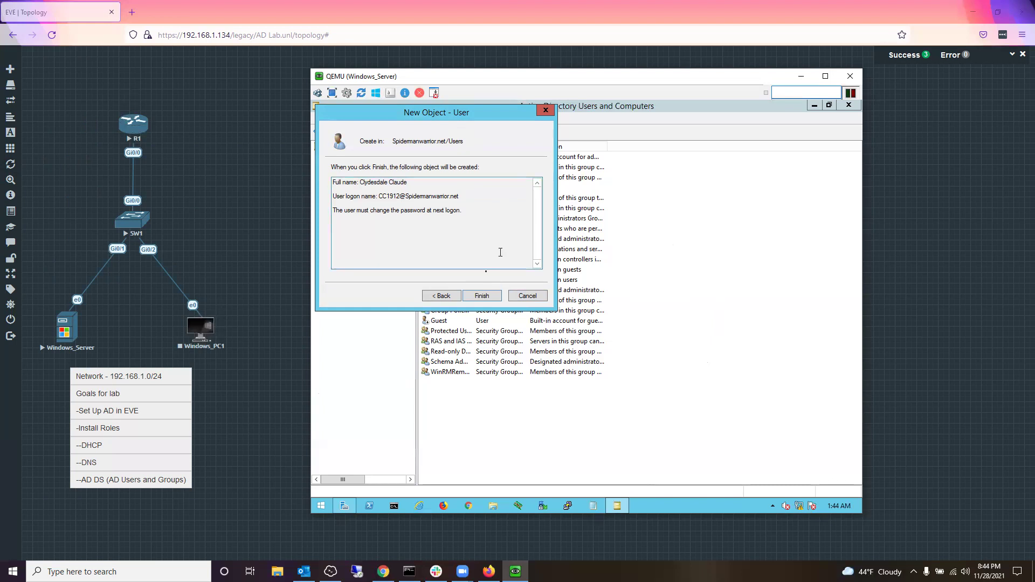
left_click(442, 296)
Step: Re-enter a compliant password and confirmation, then finish creating the second user
left_click(439, 170)
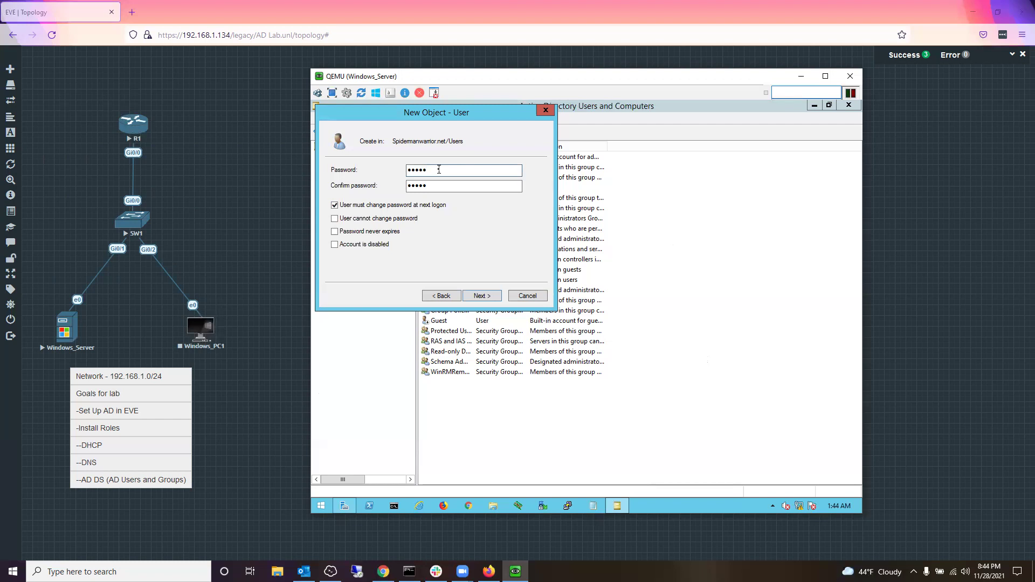
mouse_move(9, 89)
key("BackSpace")
key("BackSpace")
key("BackSpace")
key("BackSpace")
key("BackSpace")
type("•••••")
left_click(419, 186)
type("••••••••")
key("BackSpace")
key("BackSpace")
key("BackSpace")
key("BackSpace")
key("BackSpace")
key("BackSpace")
key("BackSpace")
key("BackSpace")
type("••••")
left_click(482, 297)
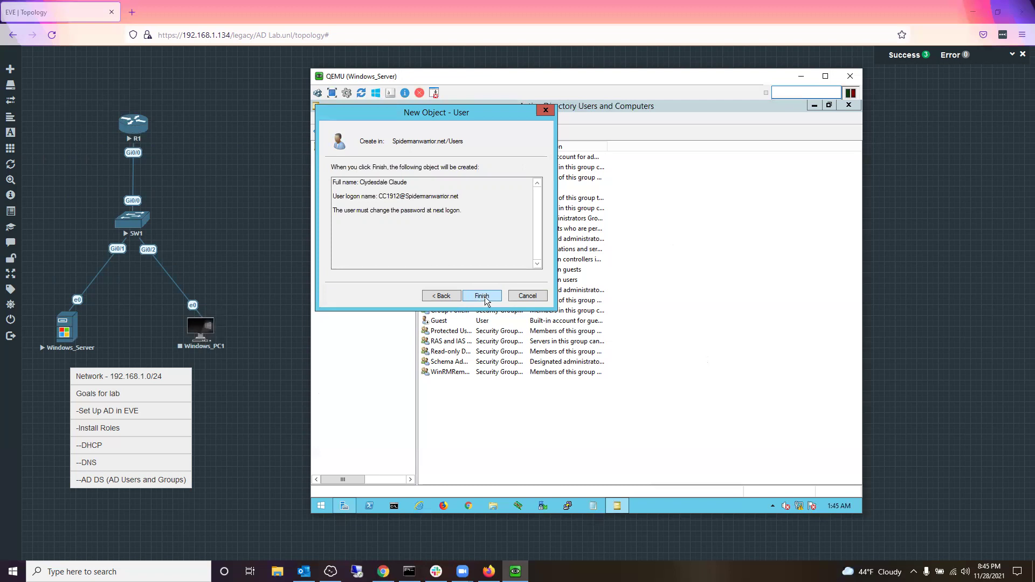
left_click(486, 298)
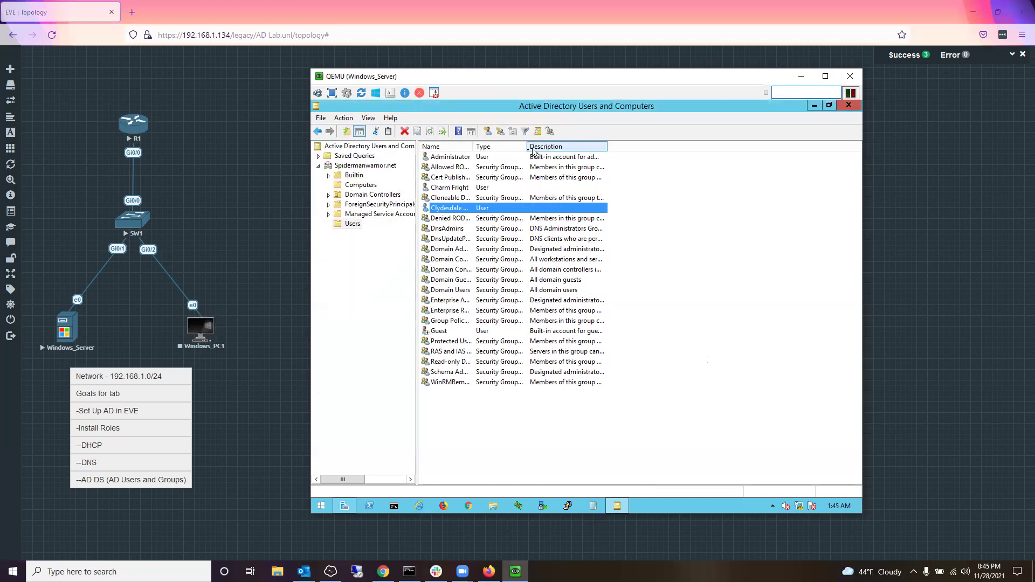
Step: Widen the Type and Name columns so the new users' full names show, then check both rows
left_click_drag(527, 144, 547, 144)
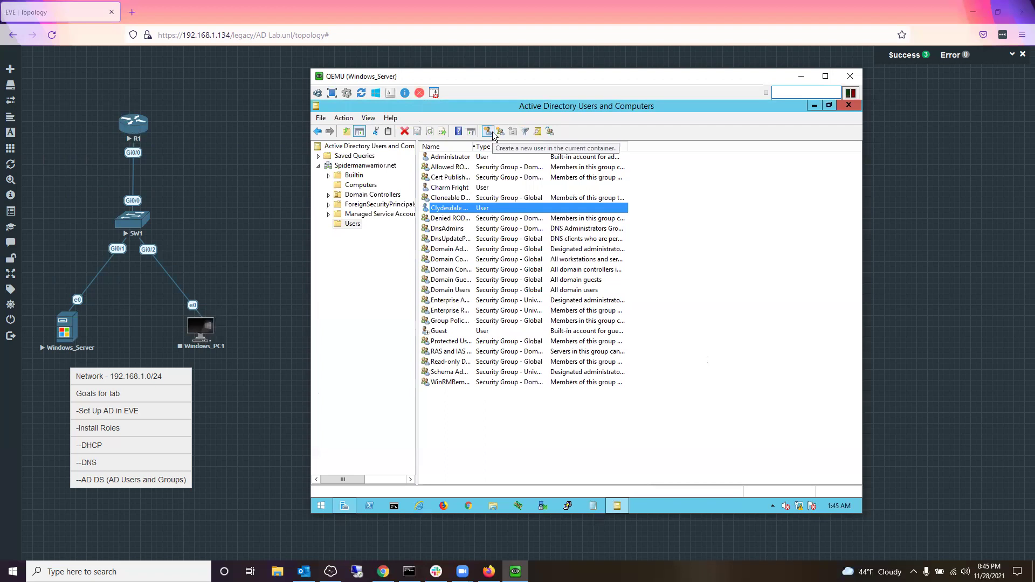
left_click_drag(474, 146, 508, 145)
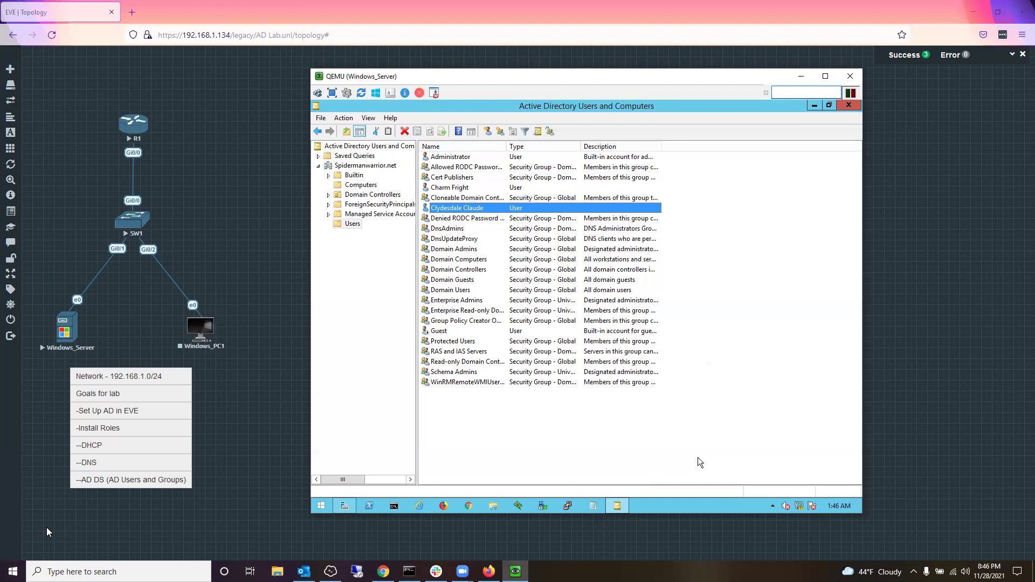
left_click(437, 424)
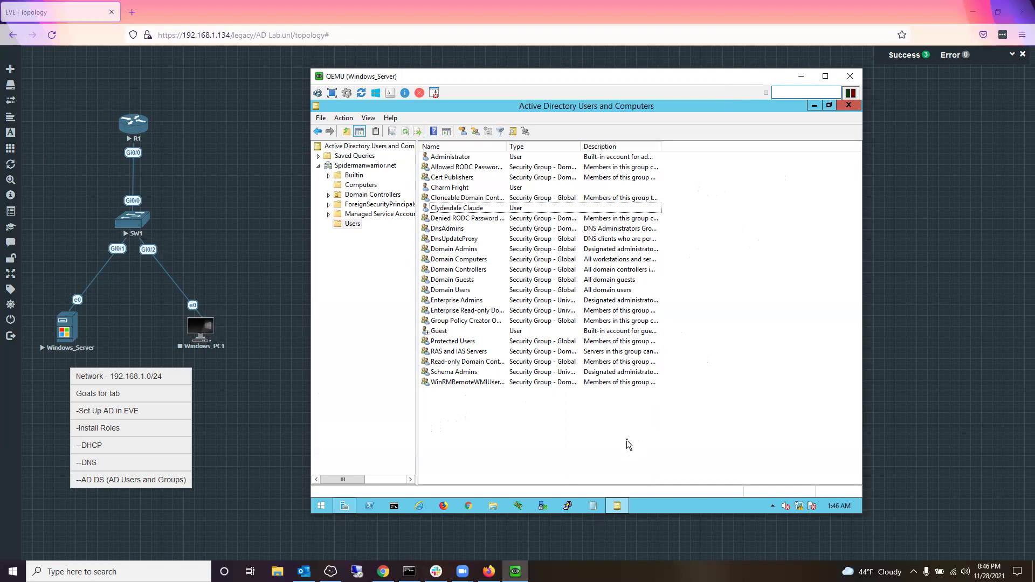
left_click(478, 210)
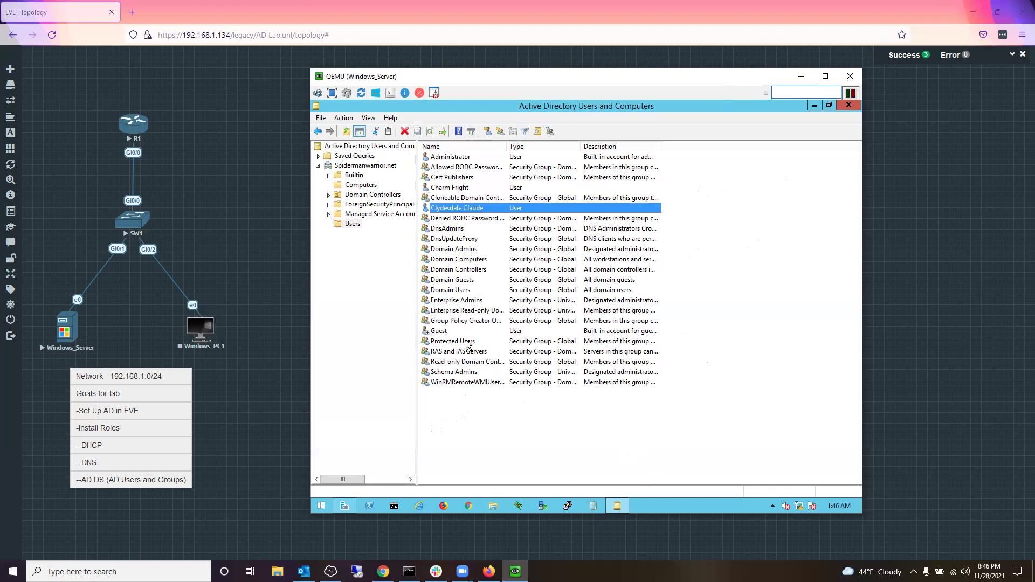
left_click(452, 190, "ctrl")
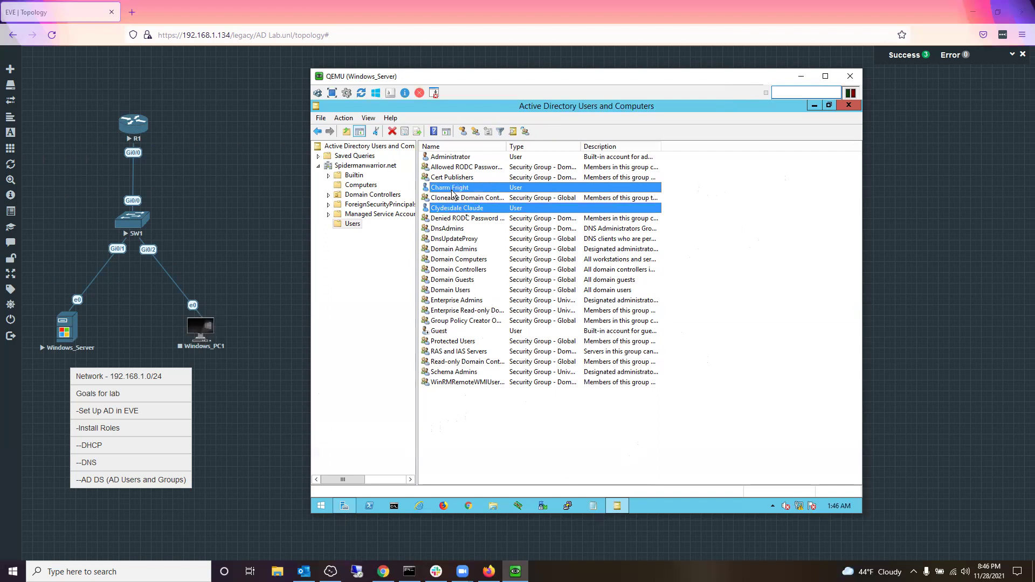
left_click(641, 434)
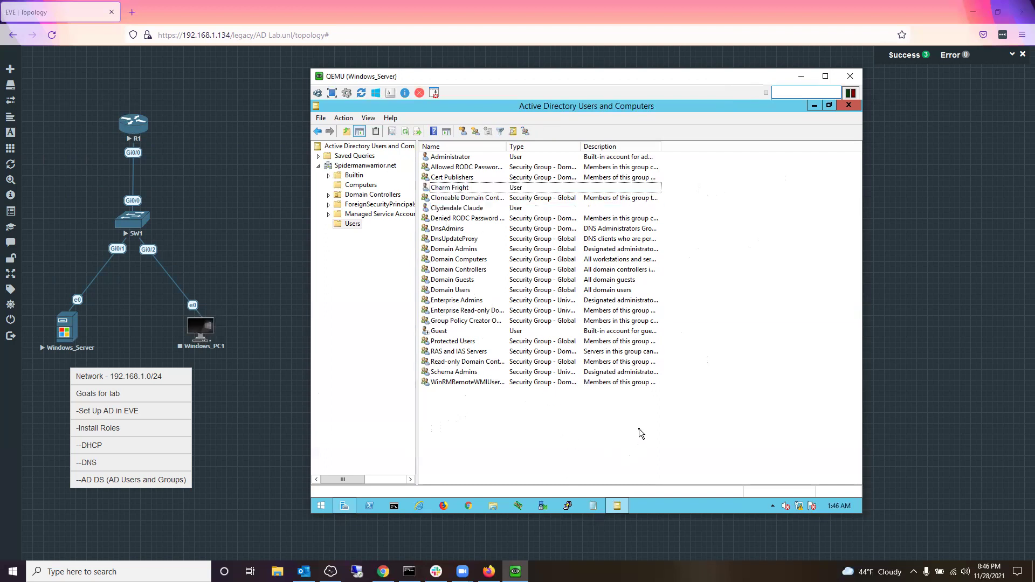
Step: Minimize the server console, start Windows_PC1, and request its VNC console link
left_click(800, 77)
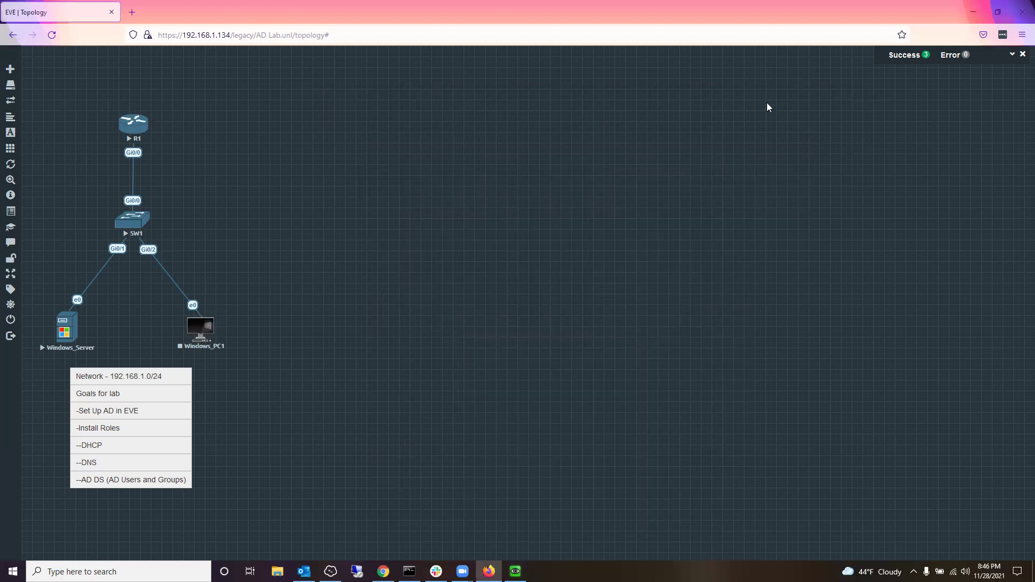
left_click(201, 327)
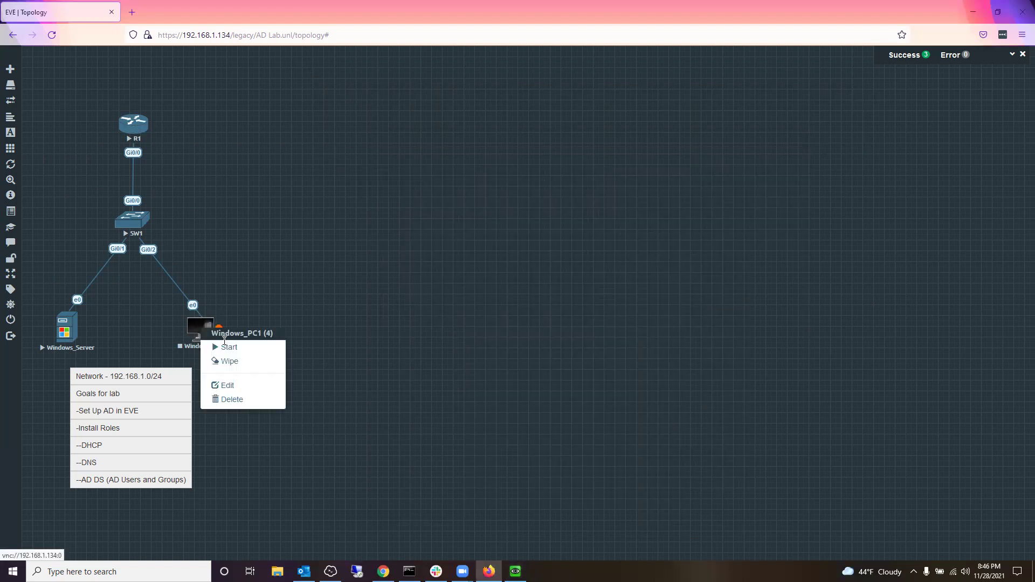
left_click(236, 351)
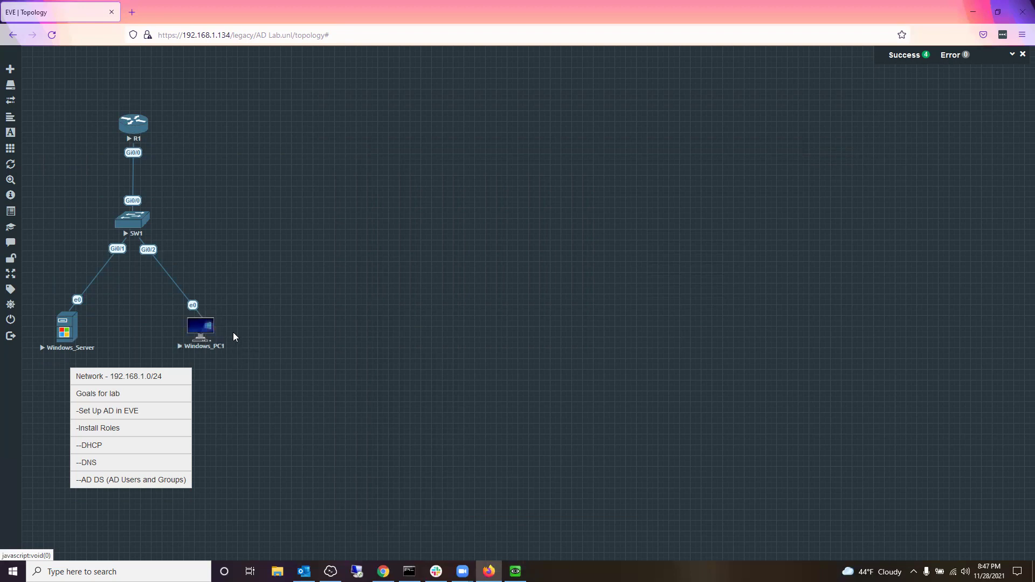
left_click(212, 329)
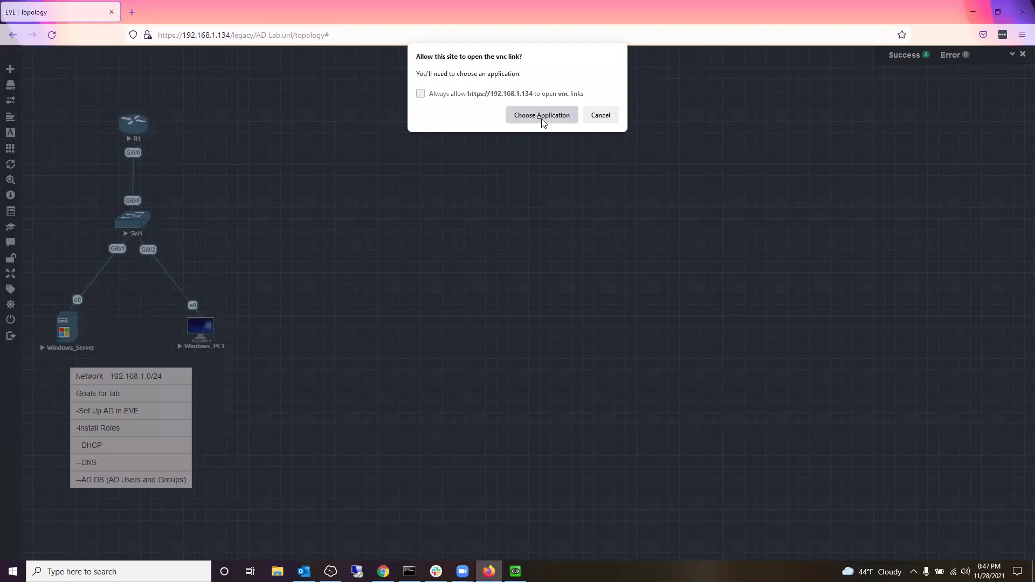
left_click(542, 115)
Step: Open Windows_PC1's console link in the VNC viewer, showing its lock screen
left_click(550, 174)
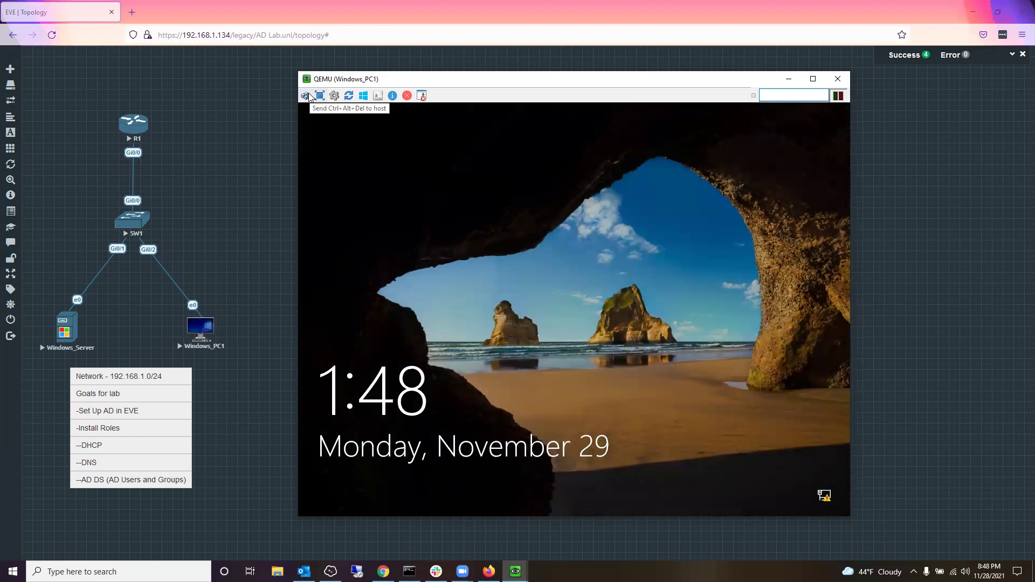
Step: Sign in to Windows_PC1 as the local user, retrying the password after an incorrect first attempt
left_click(357, 138)
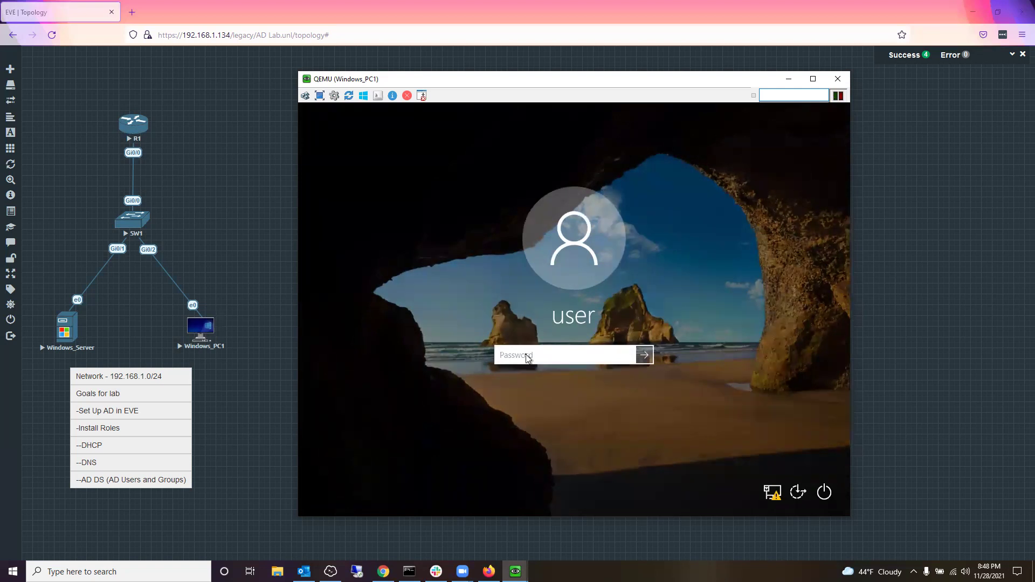
type("••••")
type("****")
key("Return")
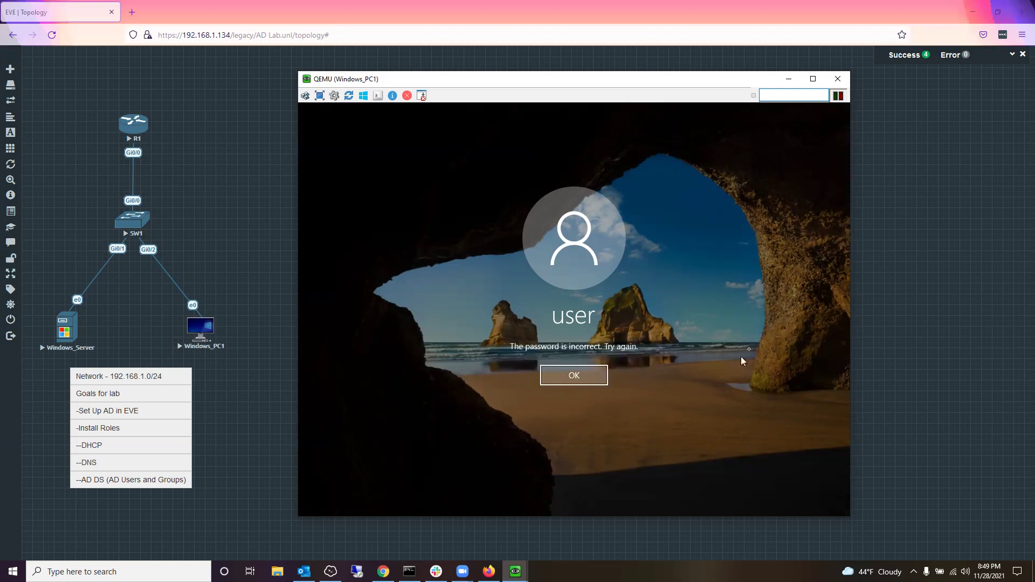
left_click(596, 375)
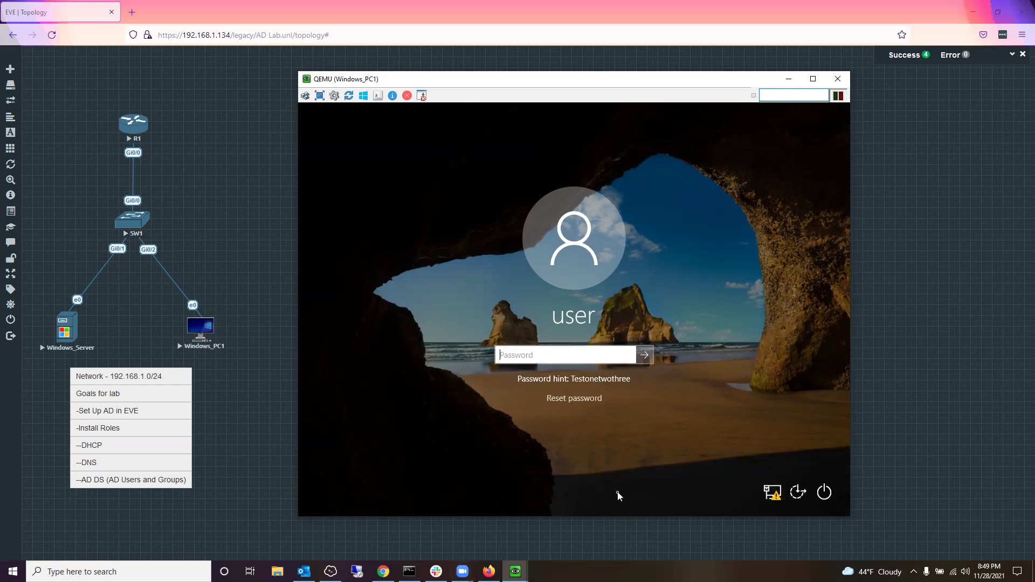
type("****")
type("123")
key("Return")
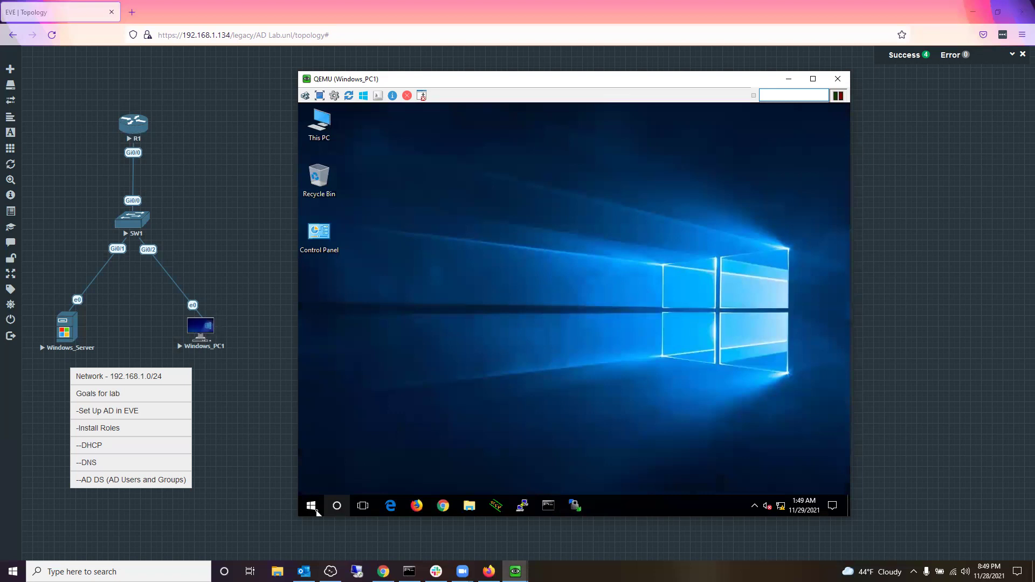
Step: Open File Explorer on Windows_PC1, then bring the Windows_Server console back to the front
left_click(316, 510)
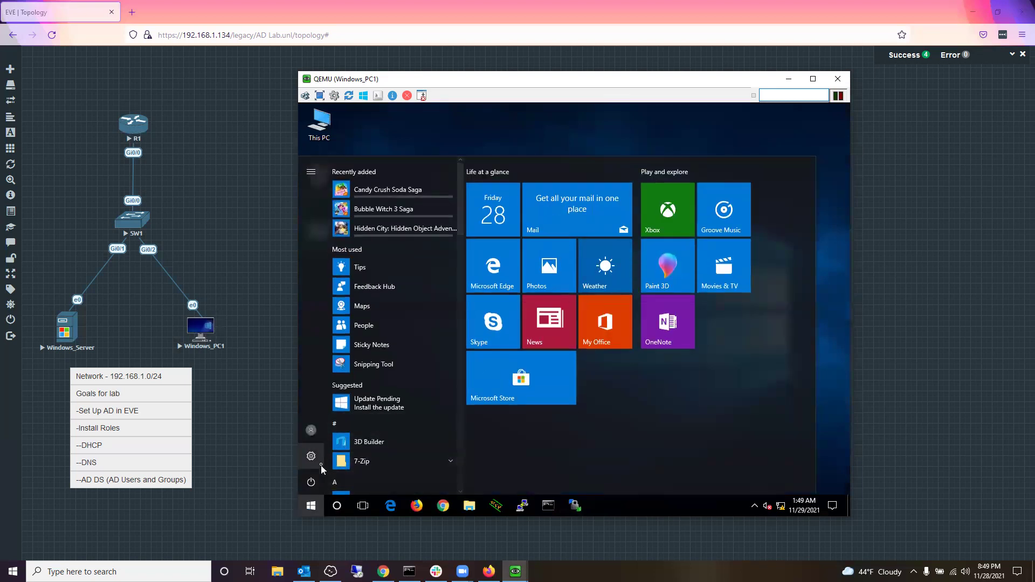
left_click(469, 505)
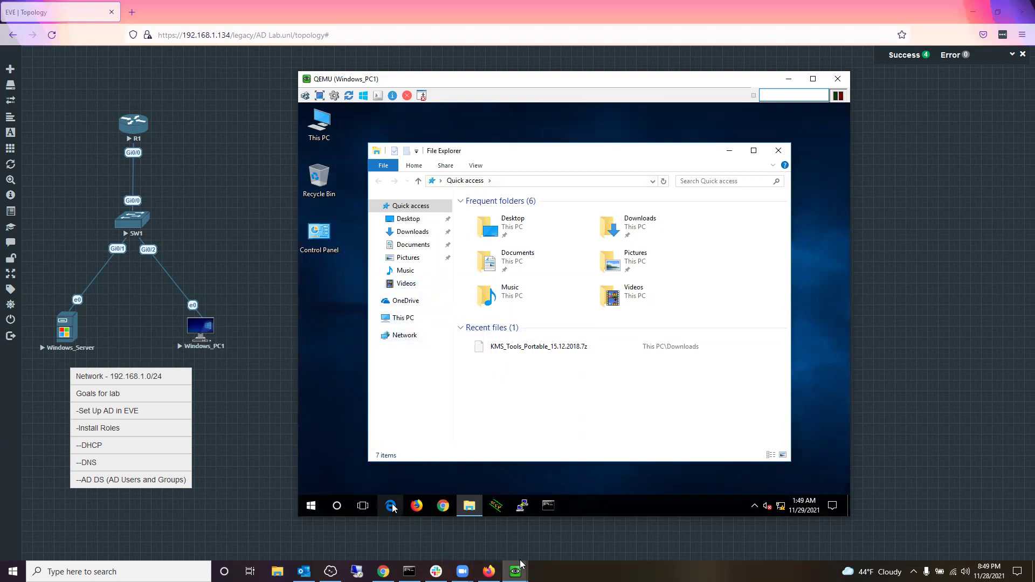
mouse_move(515, 571)
left_click(498, 540)
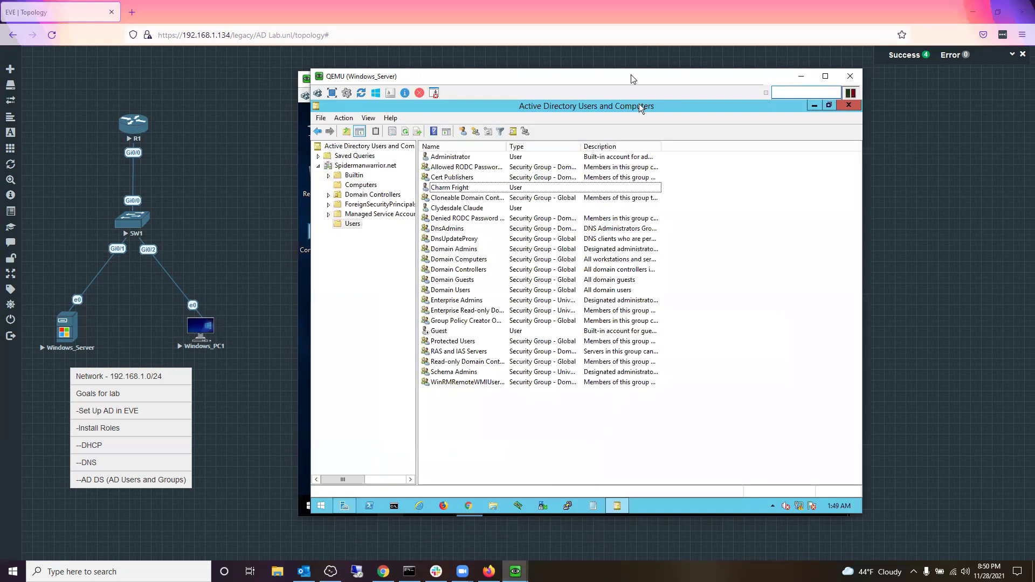
Step: Arrange the Windows_PC1 console on the left and the Windows_Server console on the right
left_click_drag(648, 80, 844, 67)
left_click(387, 82)
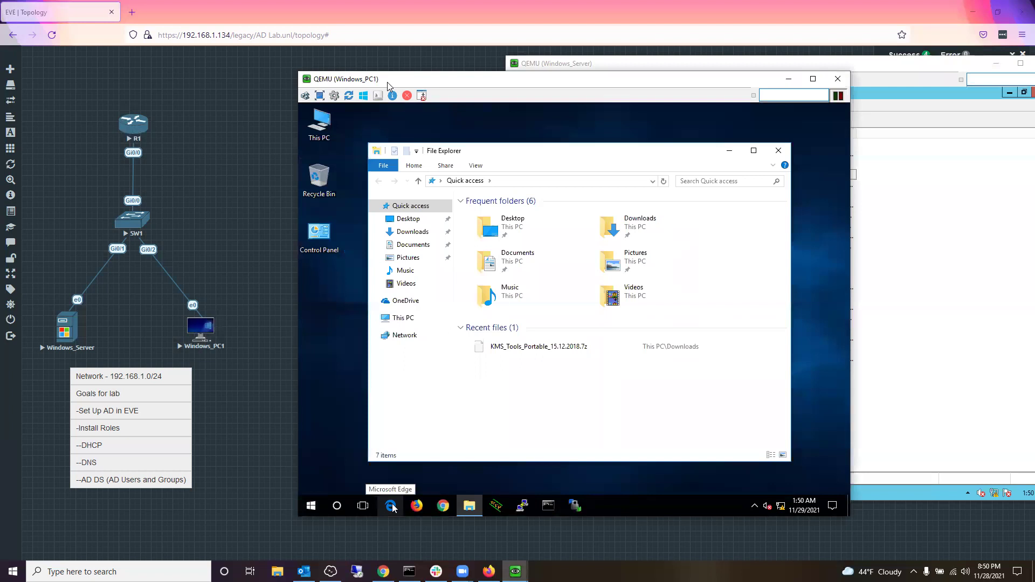
left_click_drag(387, 82, 104, 80)
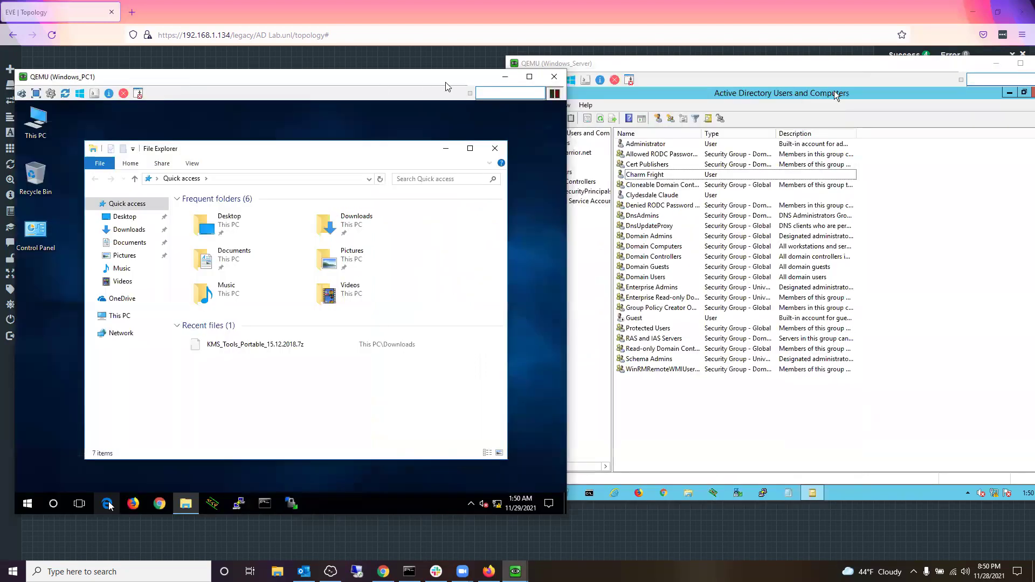
left_click(593, 65)
left_click_drag(593, 64, 544, 65)
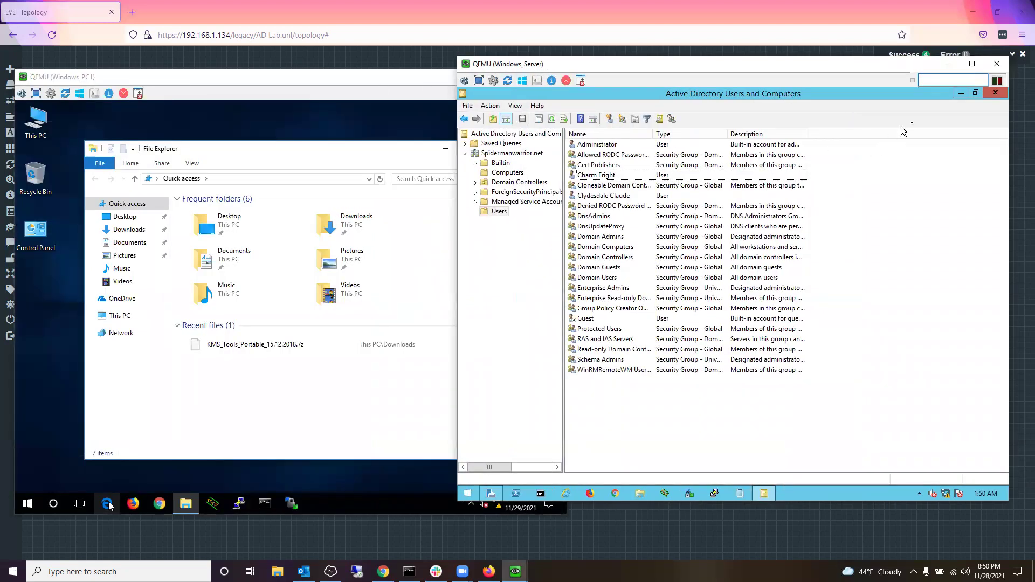
Step: Minimize ADUC, open the DHCP console maximized, and widen its tree pane to show the server name
left_click(961, 94)
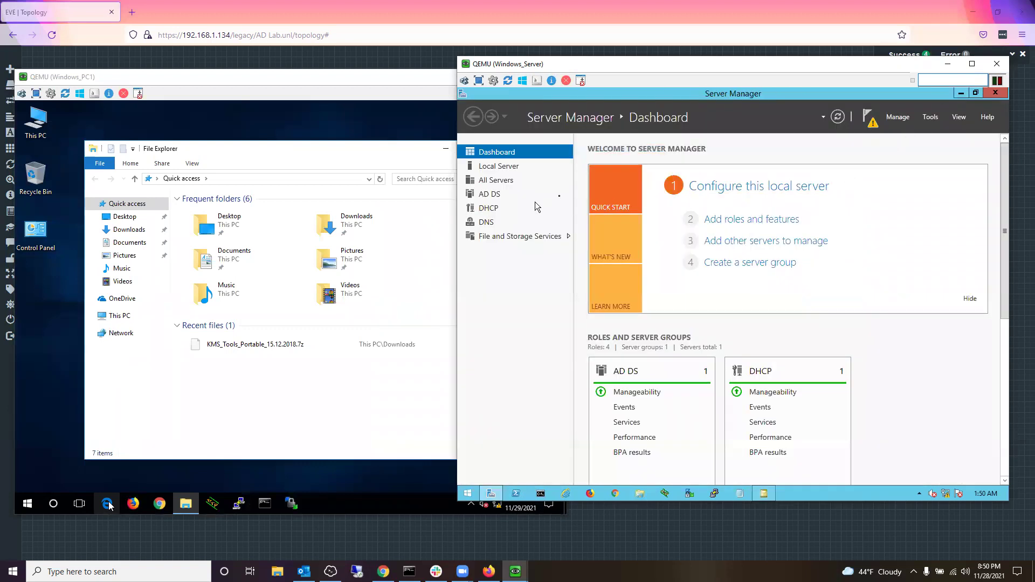
left_click(938, 120)
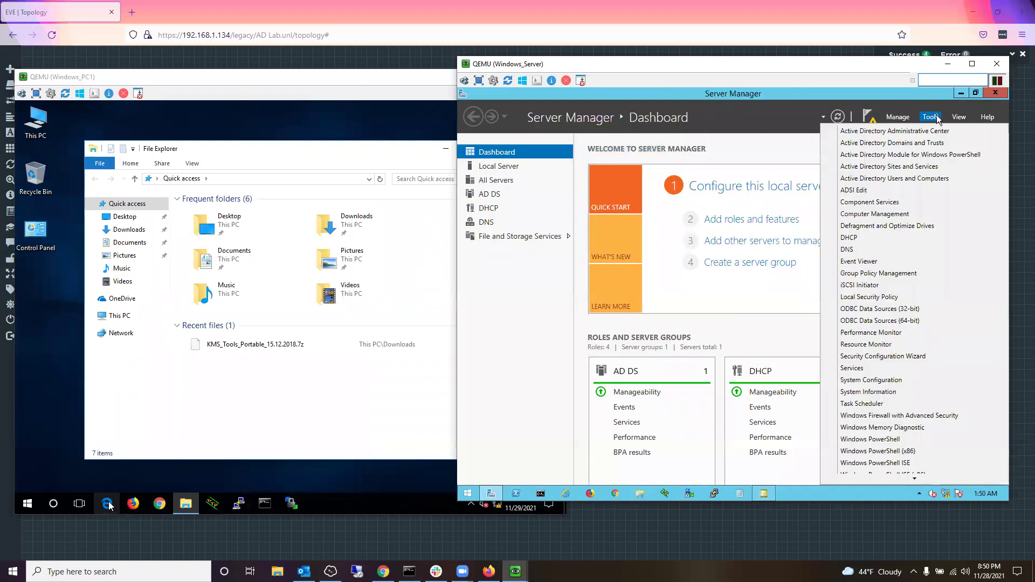
left_click(872, 239)
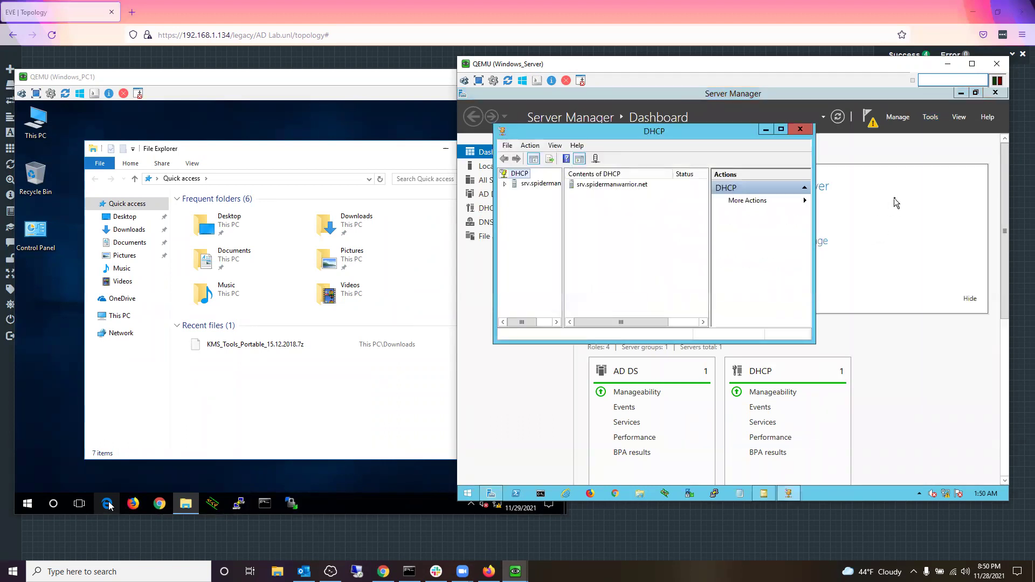
left_click(781, 129)
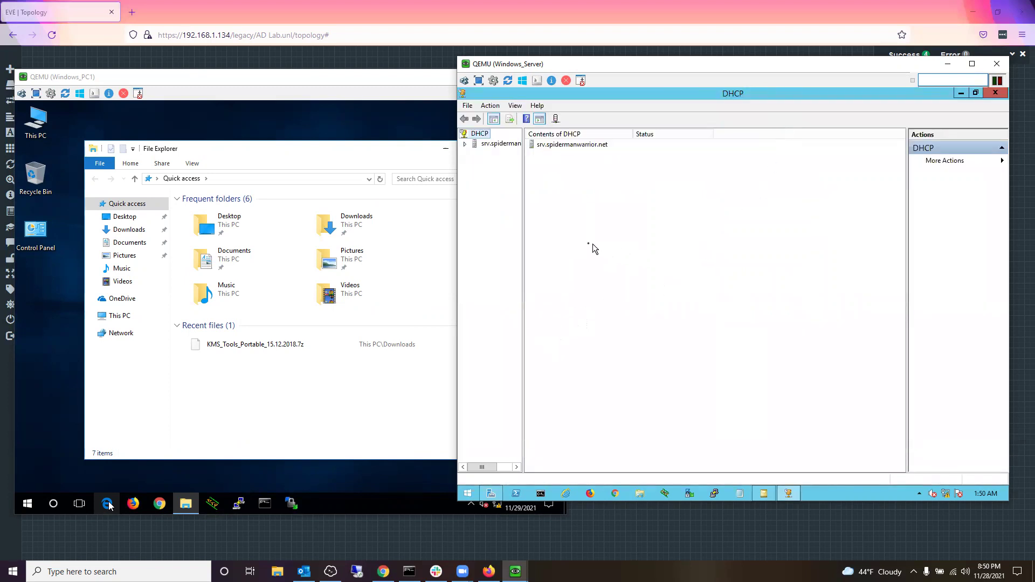
left_click(456, 186)
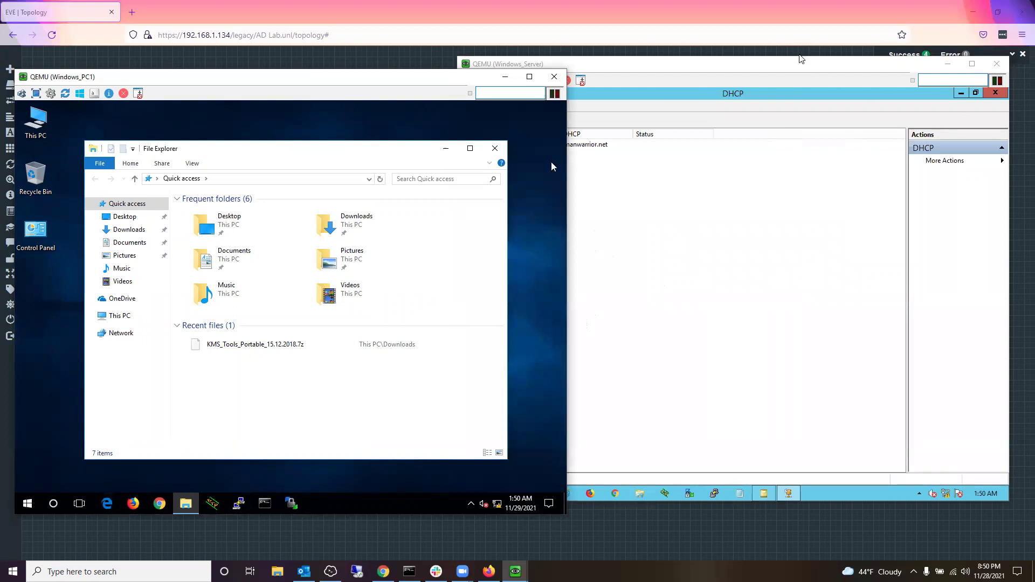
left_click(467, 185)
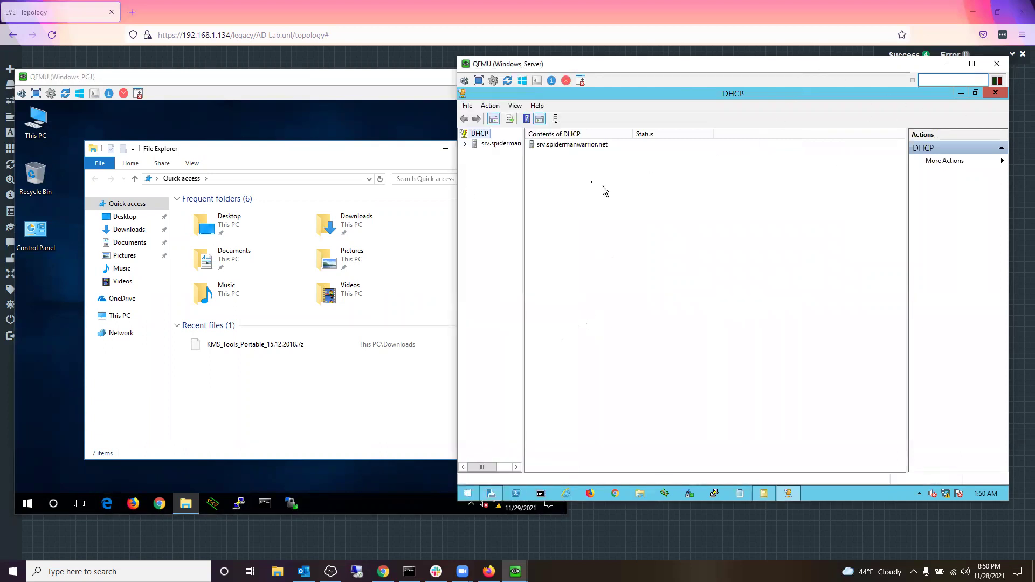
left_click_drag(522, 164, 554, 146)
Step: Expand the DHCP server and IPv4, and launch New Scope from IPv4's context menu
left_click(465, 144)
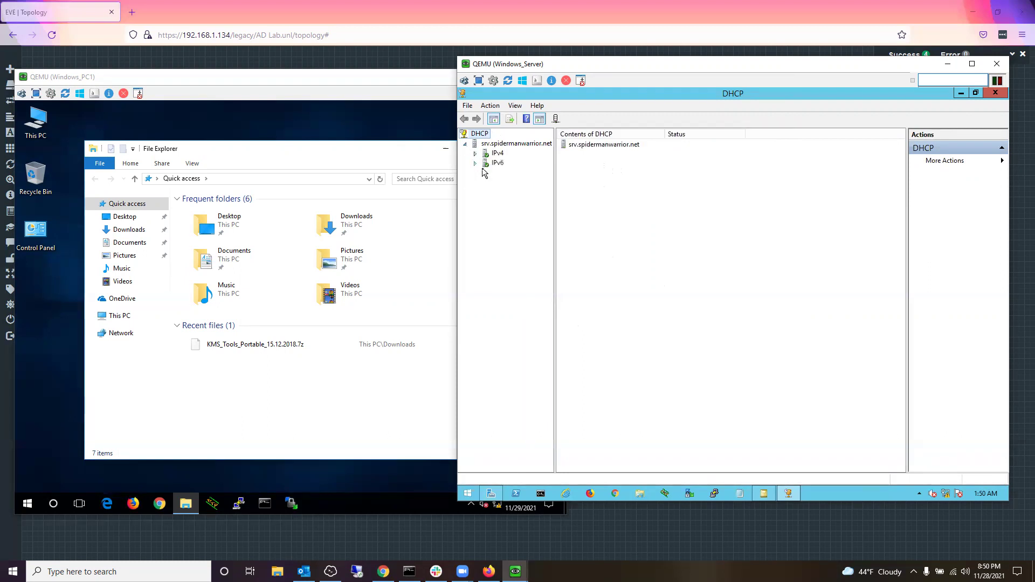
left_click(475, 153)
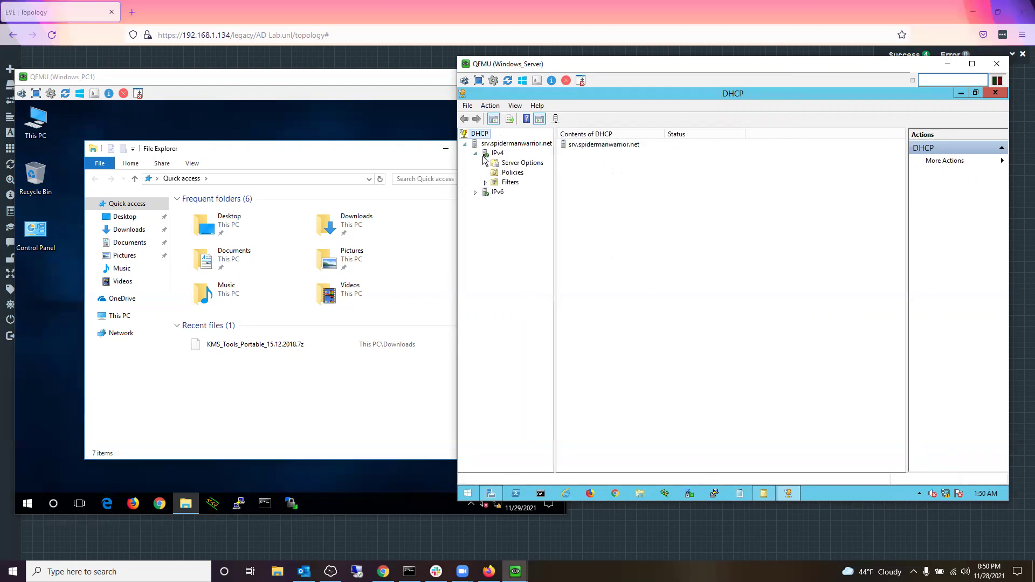
left_click(485, 155)
right_click(484, 154)
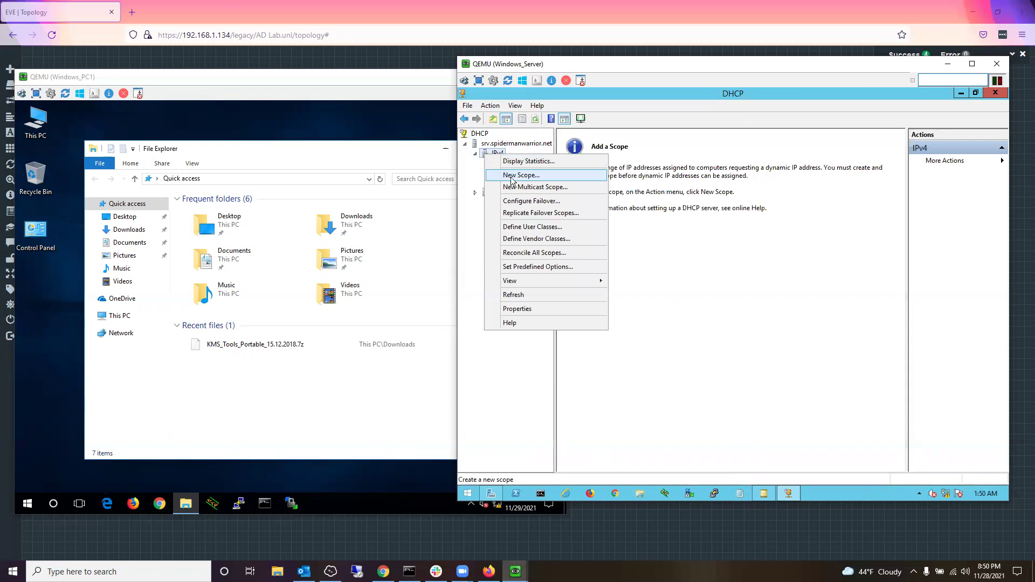
left_click(512, 180)
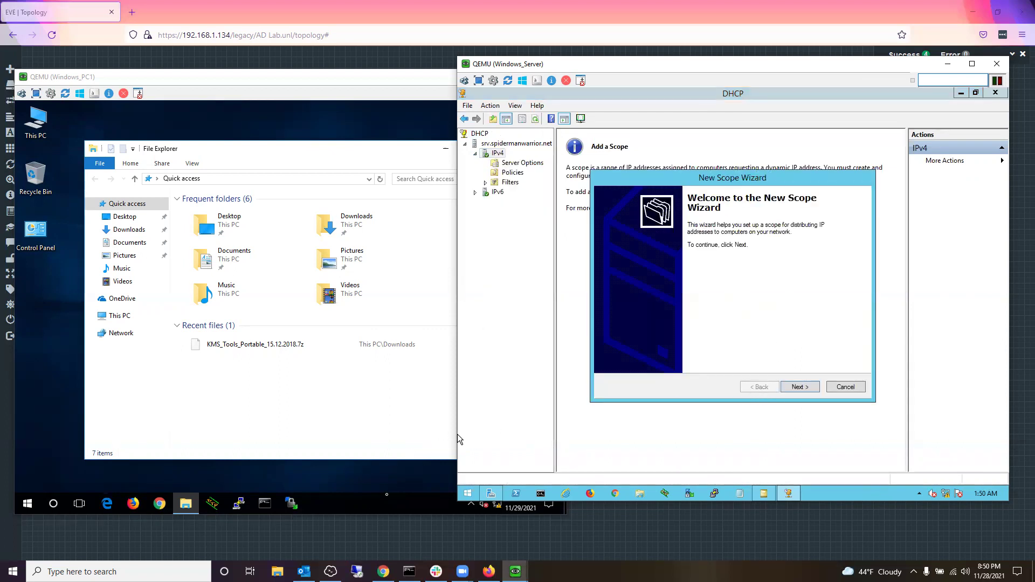
Step: Return to the Windows_Server console and move past the New Scope Wizard's welcome page
left_click(355, 529)
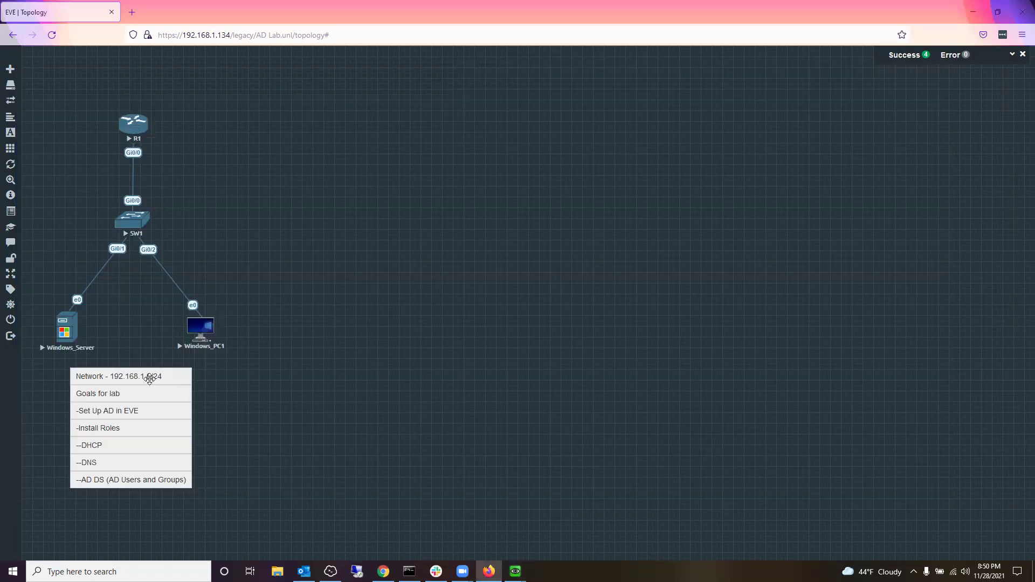
mouse_move(516, 571)
left_click(561, 539)
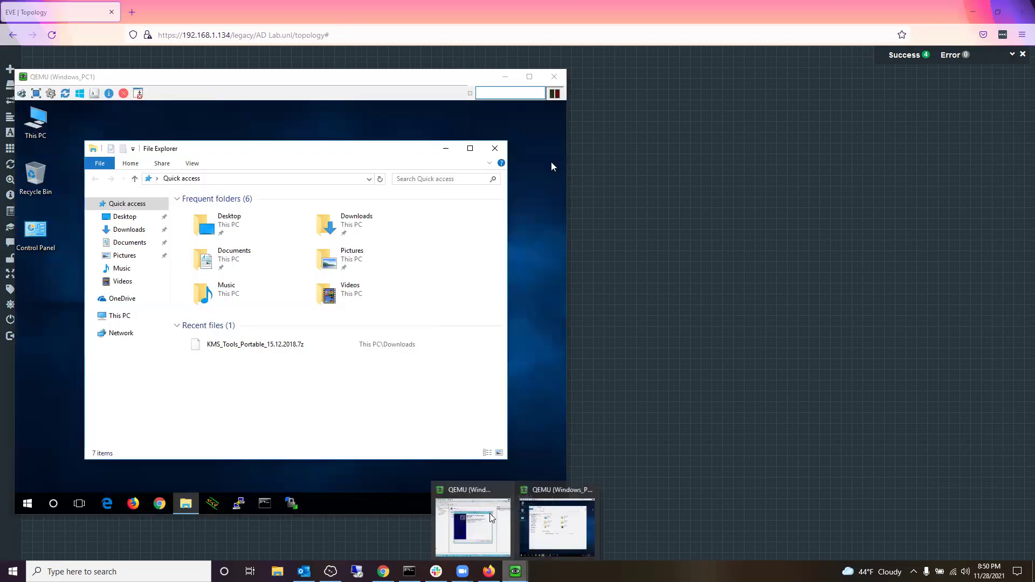
left_click(558, 531)
left_click(796, 389)
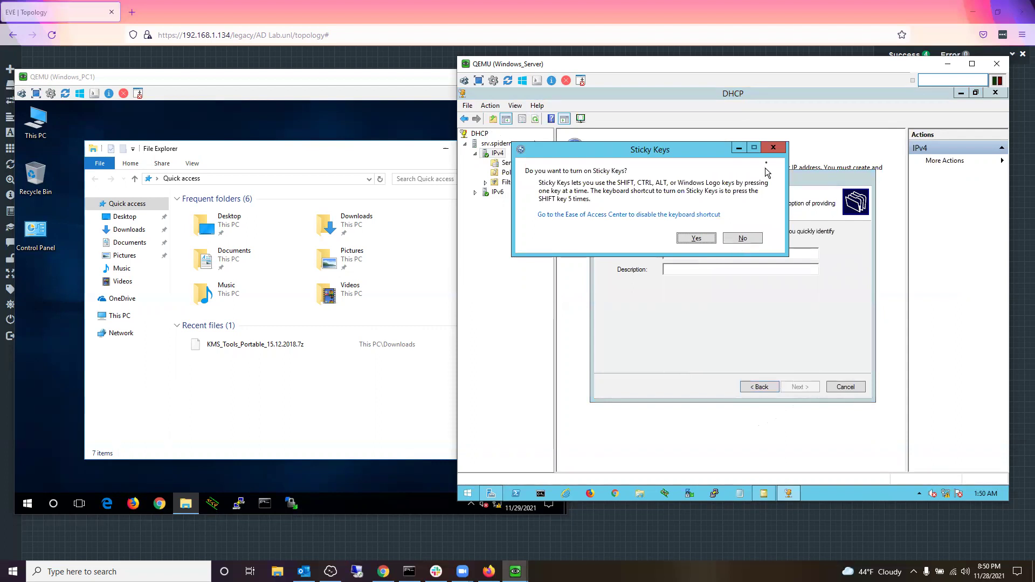
Step: Decline the Sticky Keys prompt to get back to the scope wizard
left_click(774, 147)
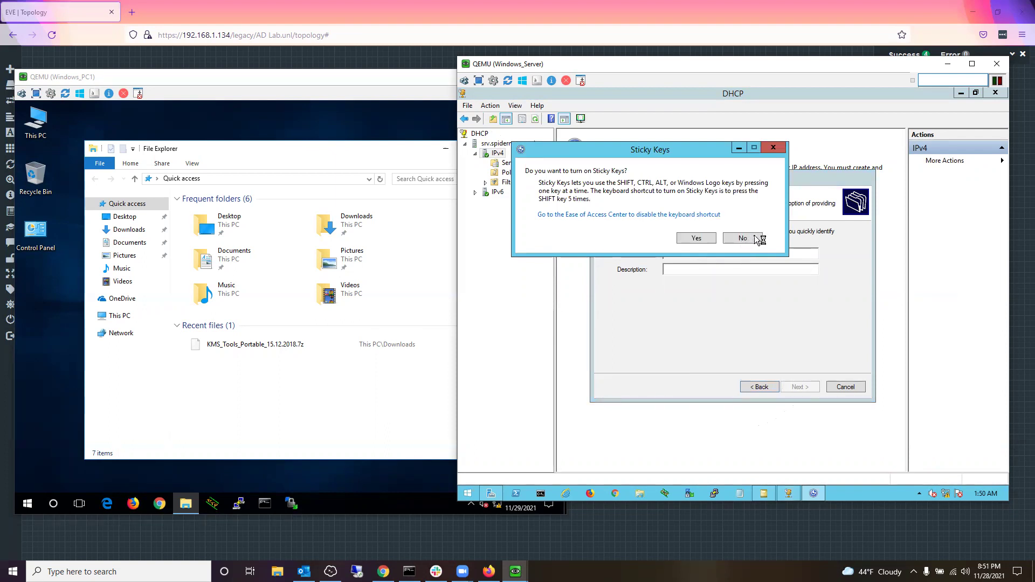
left_click(742, 238)
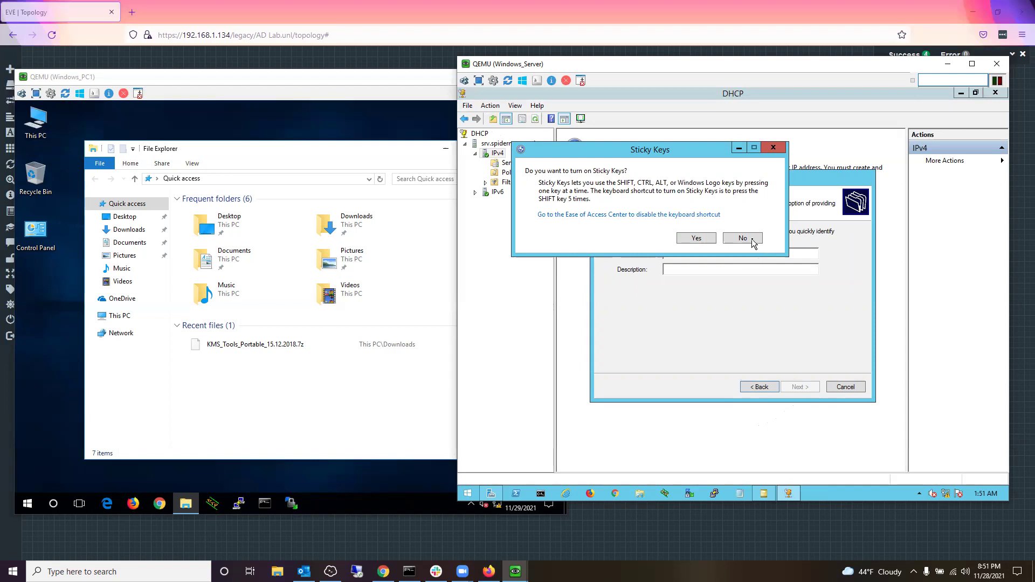
left_click(743, 238)
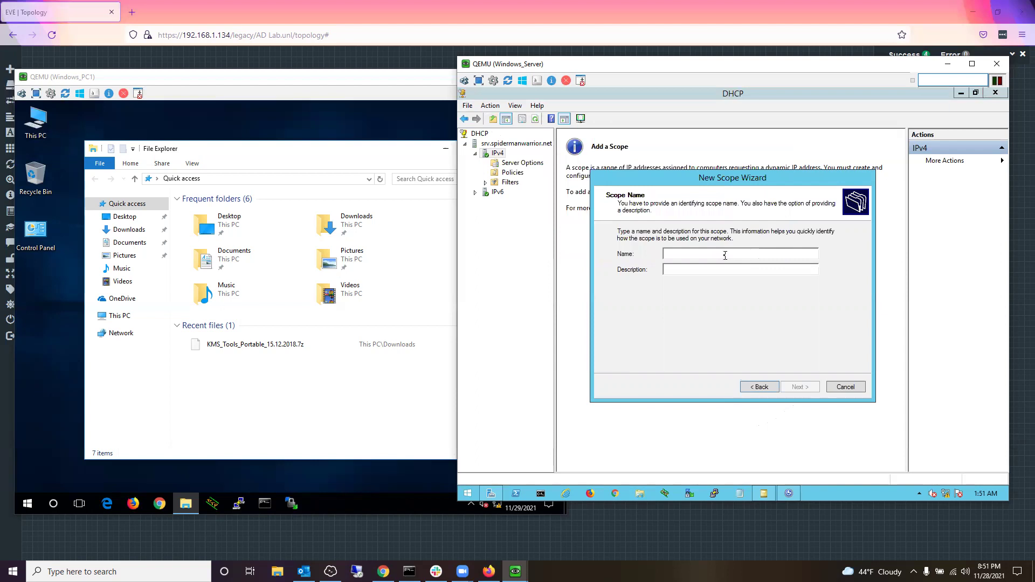
key("shift")
key("shift")
key("shift")
key("shift")
key("shift")
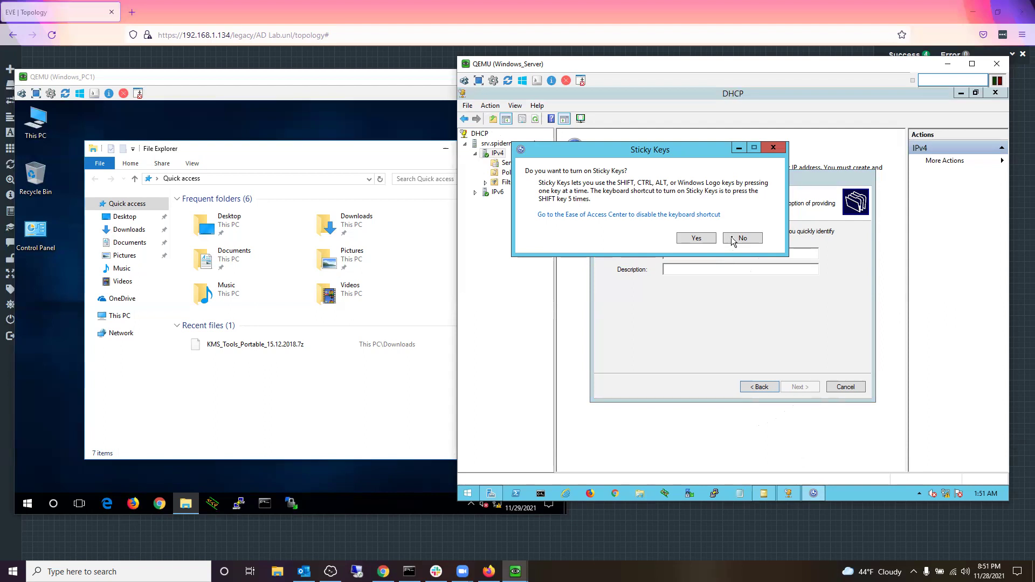
left_click(743, 238)
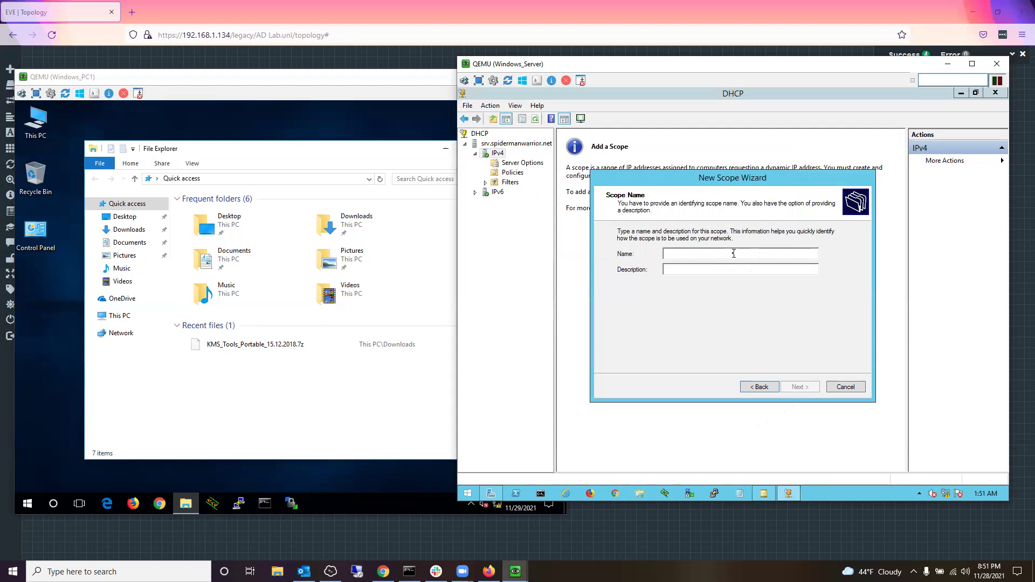
Step: Name the scope SpidermanWarriorsVLAN and continue
type("SpidermanWar")
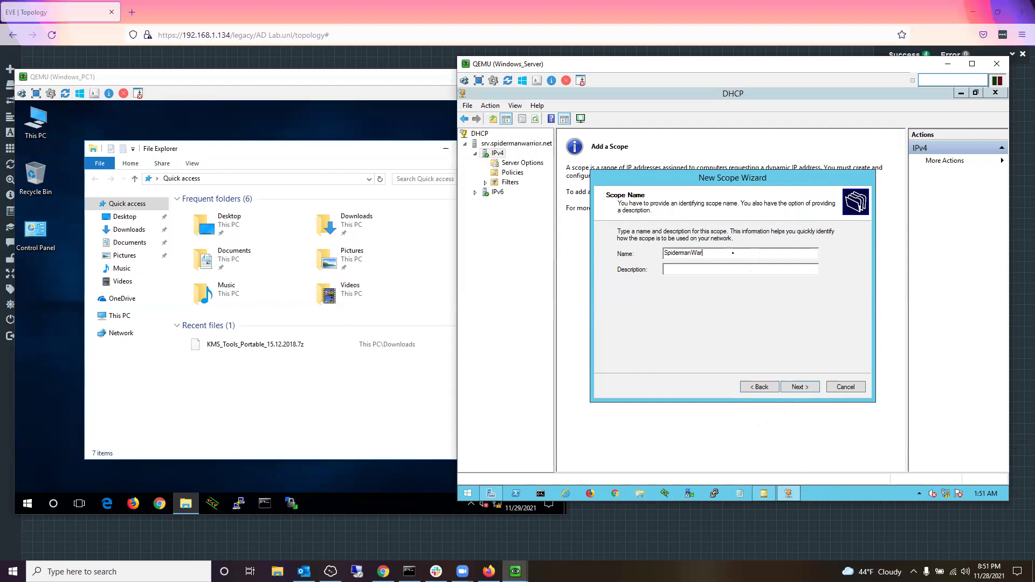
type("riorsVlan")
key("BackSpace")
key("BackSpace")
key("BackSpace")
type("LAN")
left_click(813, 391)
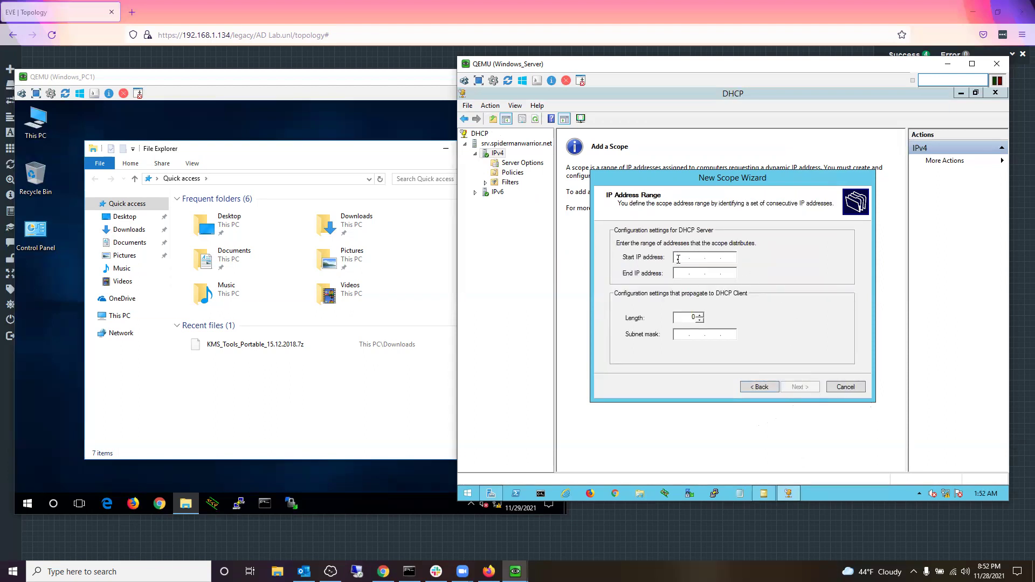
Step: Set the scope range 192.168.1.1 to 192.168.1.254 with mask 255.255.255.0
type("192 . 168 . 1 . 1")
key("Tab")
type("192.168.")
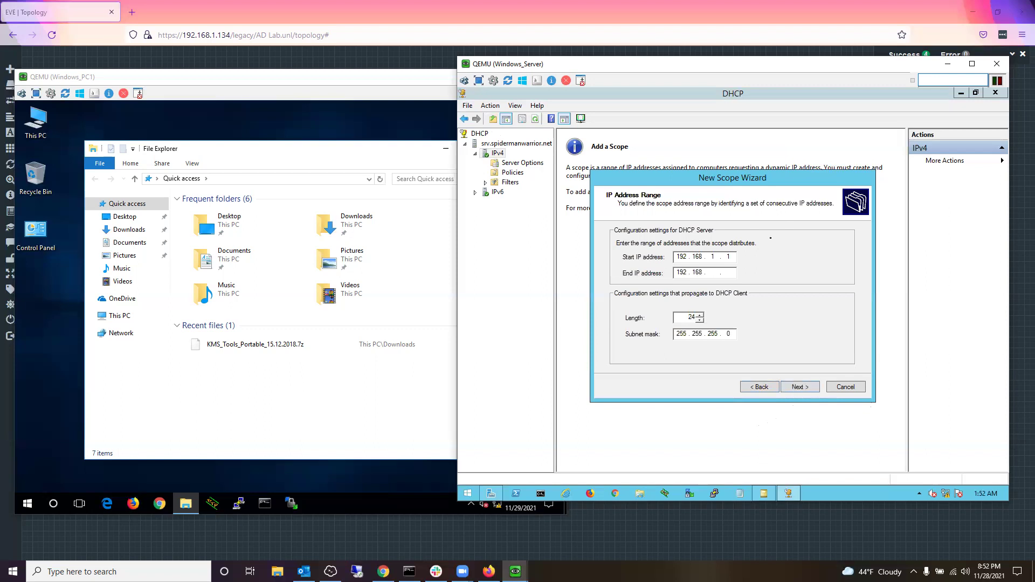
type("1.254")
left_click(807, 390)
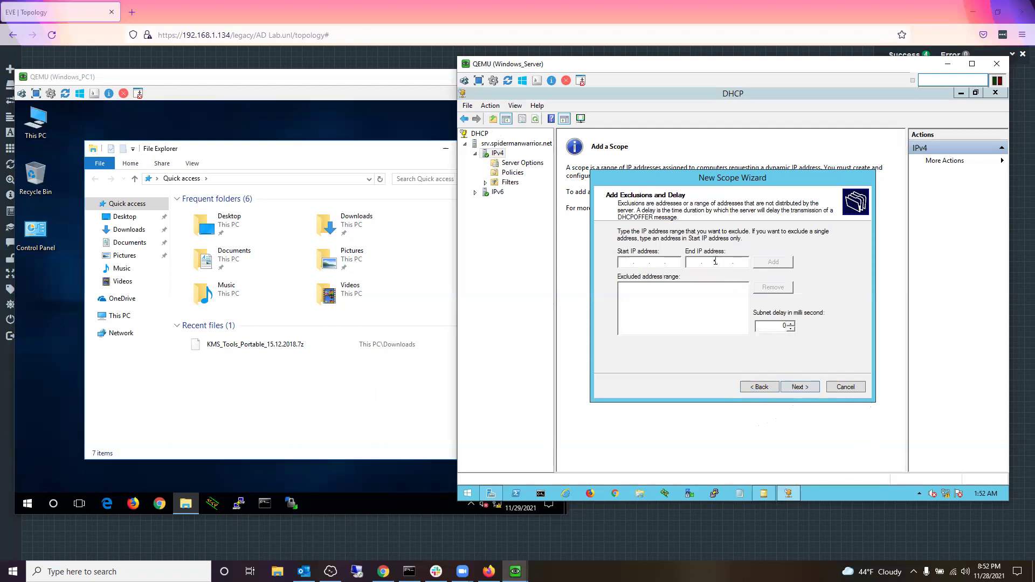
Step: Exclude 192.168.1.1–192.168.1.15 from the scope and keep the default lease duration
left_click(653, 266)
type("192.168.192.168.")
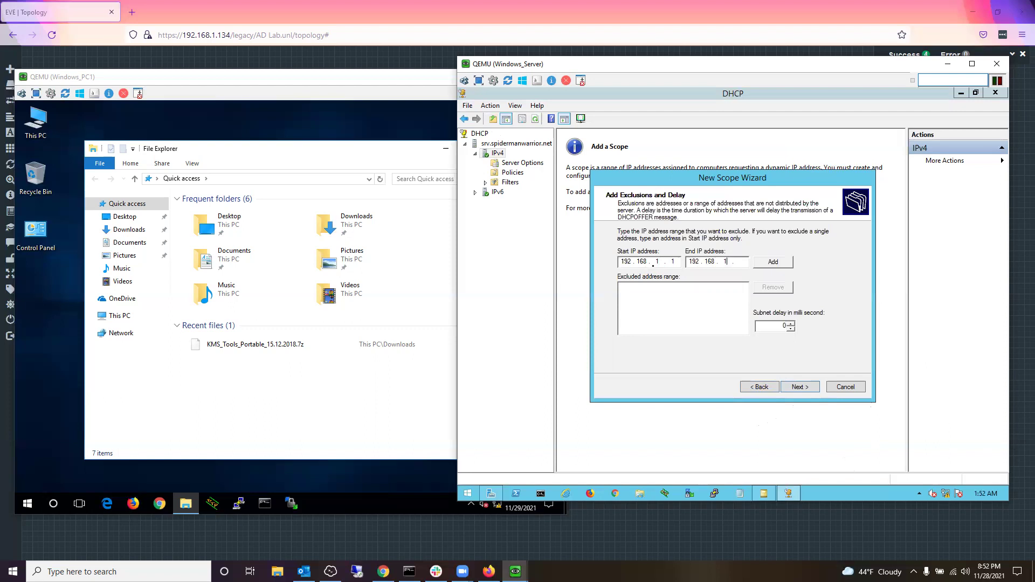
type("1.15")
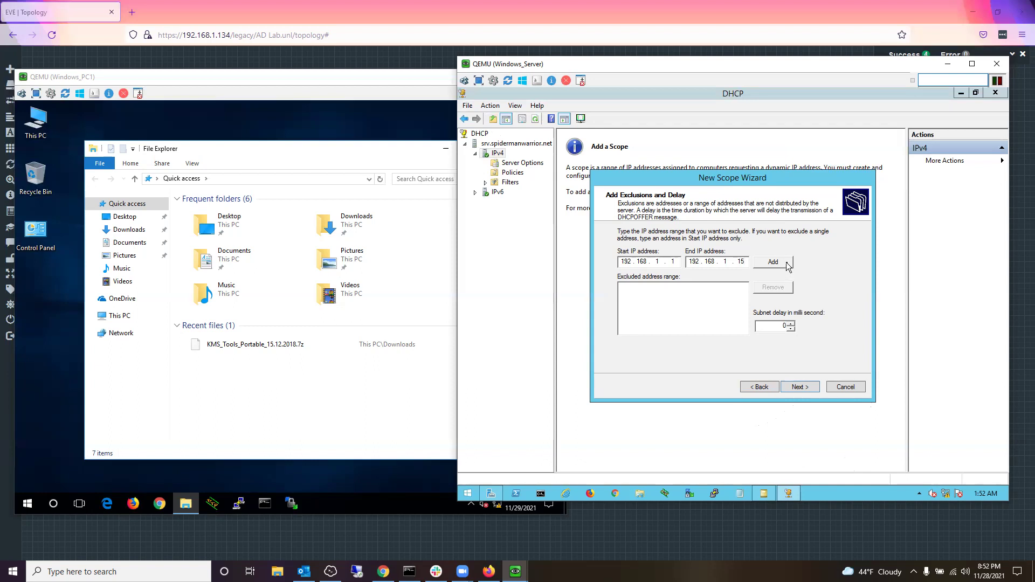
left_click(787, 267)
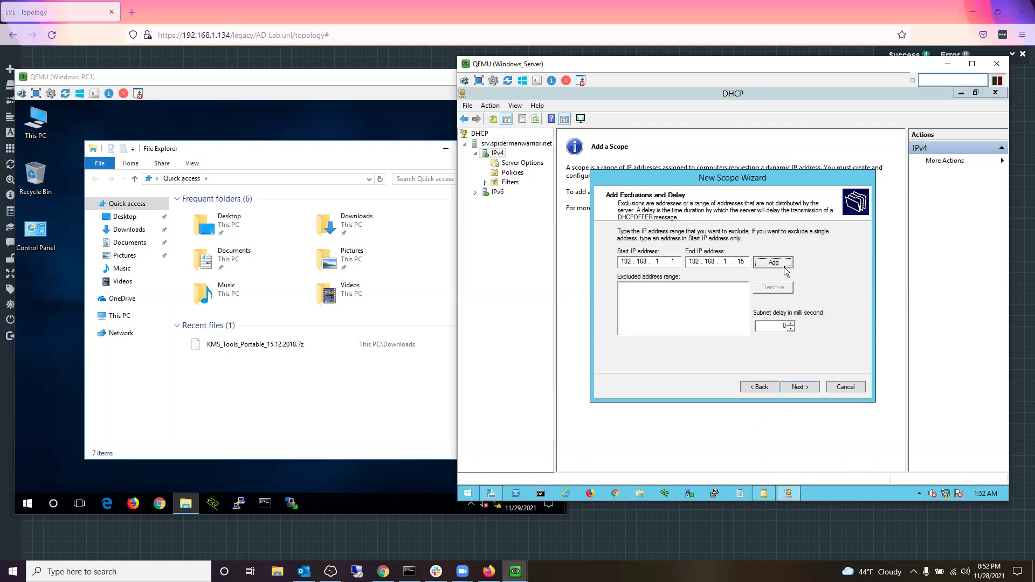
left_click(812, 390)
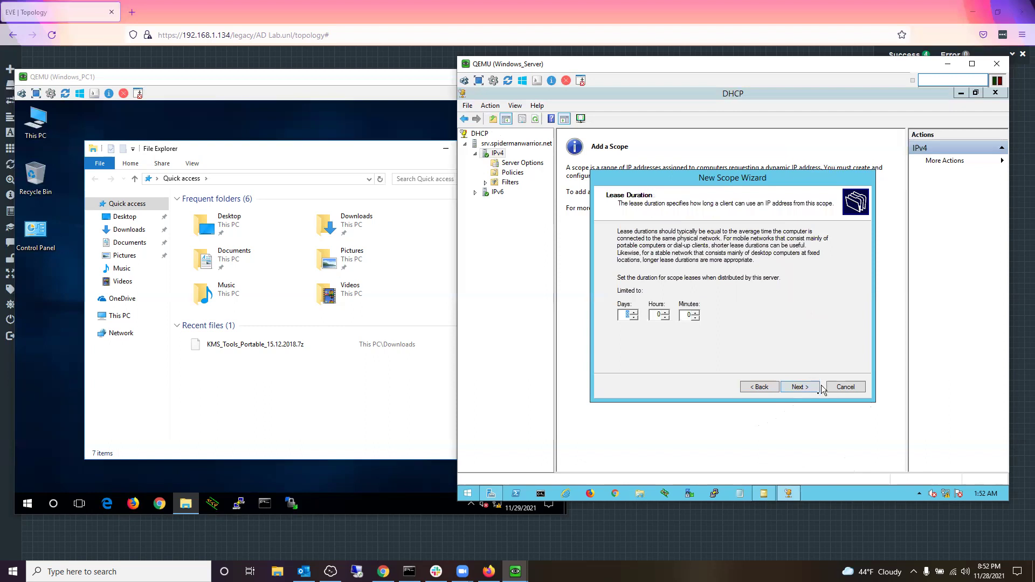
left_click(808, 388)
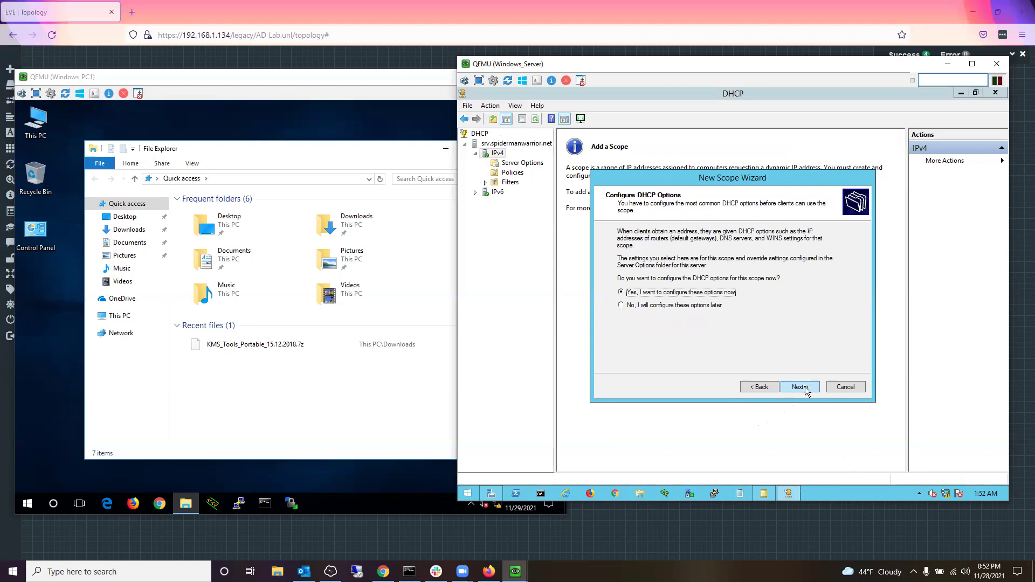
Step: Add router 192.168.1.1, accept the DNS and WINS defaults, and activate the scope
left_click(804, 387)
type("192.168.")
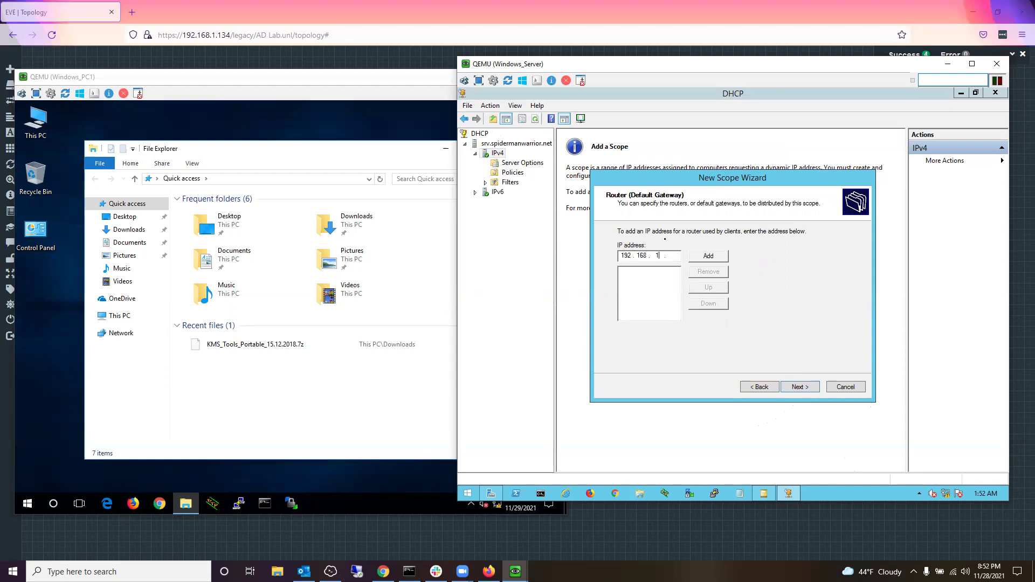
type("1.1")
left_click(715, 259)
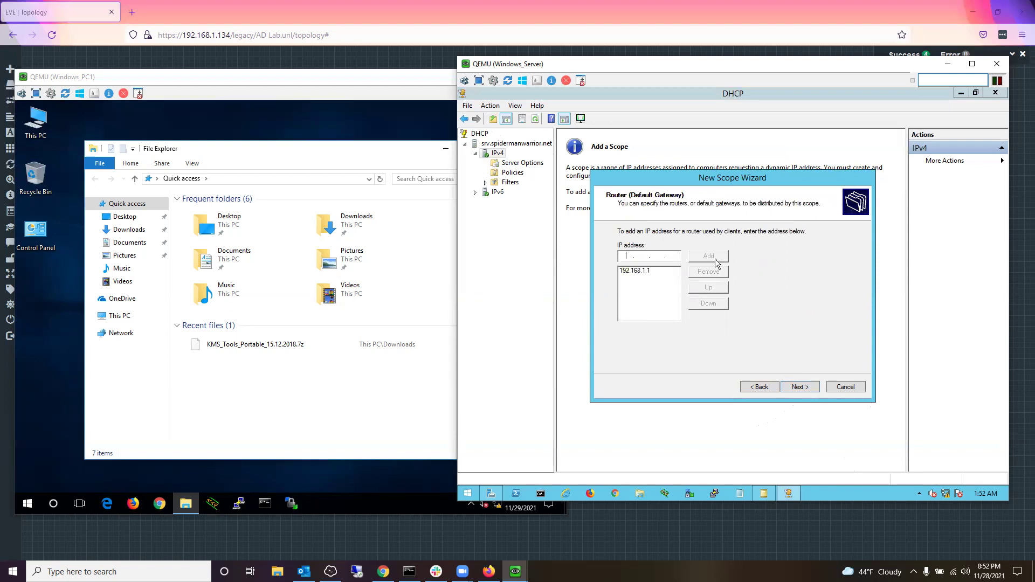
left_click(791, 387)
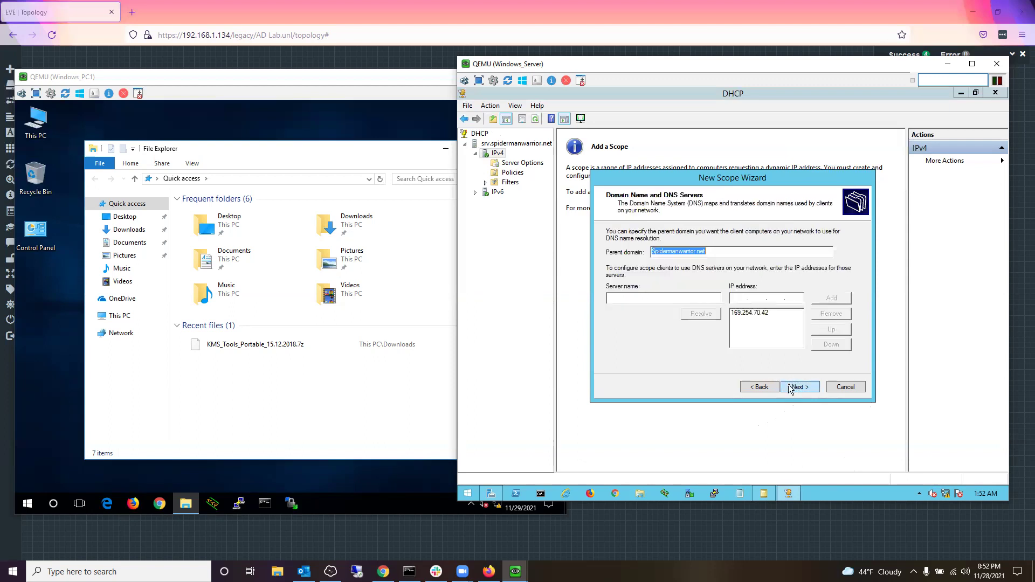
left_click(790, 388)
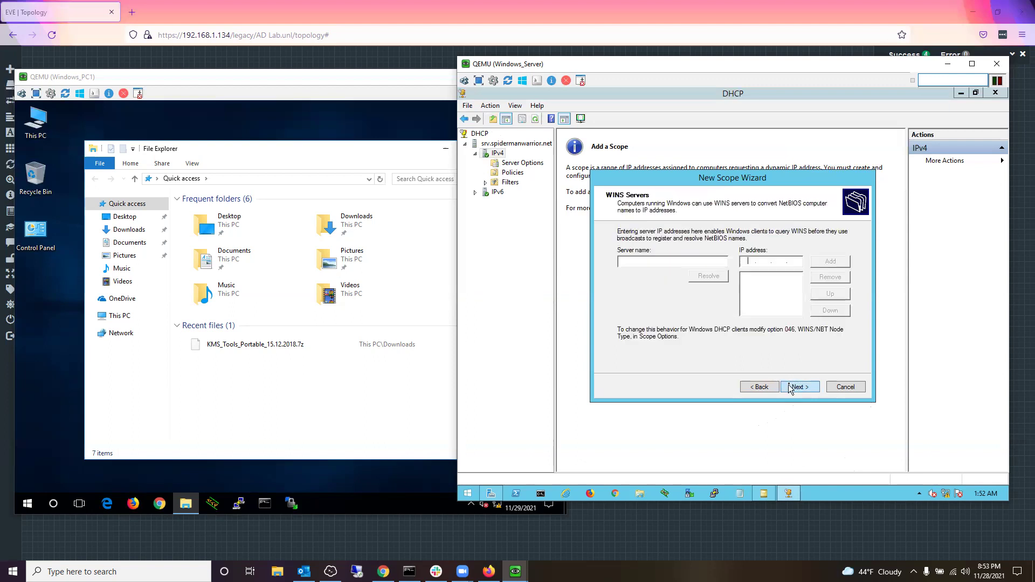
left_click(766, 387)
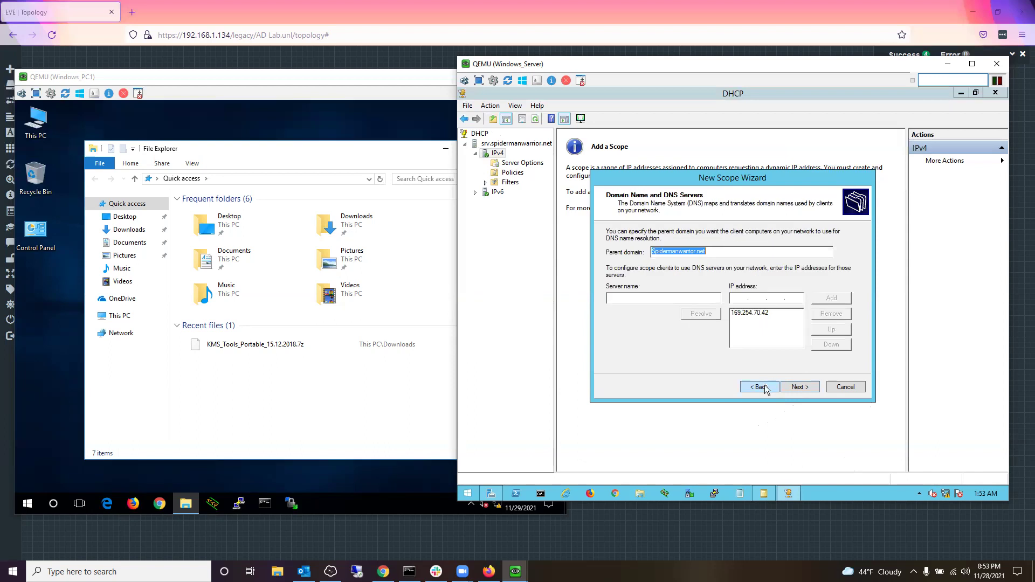
left_click(791, 388)
left_click(791, 389)
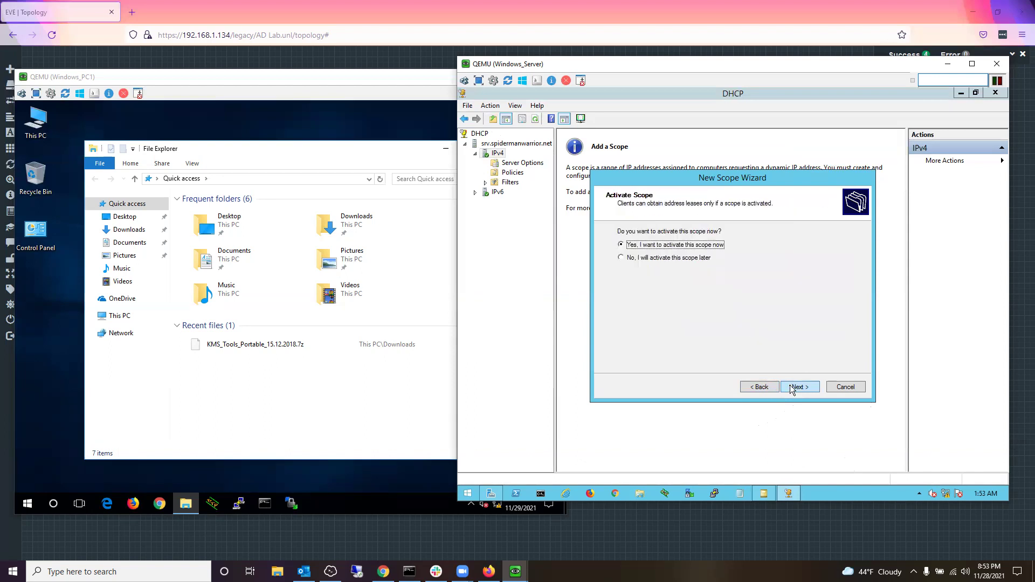
left_click(791, 388)
left_click(798, 387)
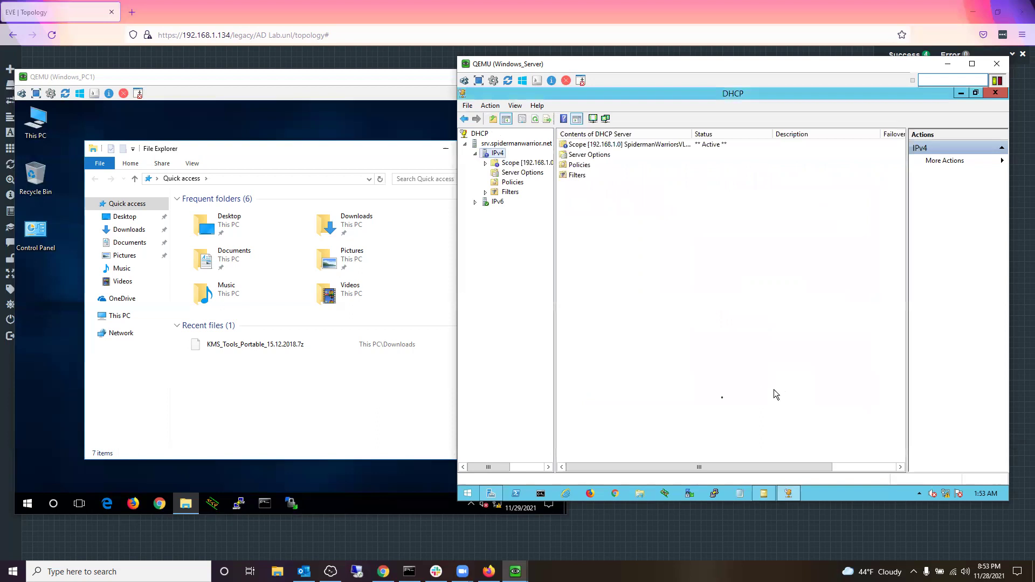
Step: Open the IPv4 properties of the server's Ethernet adapter via Network and Sharing Center
left_click(469, 496)
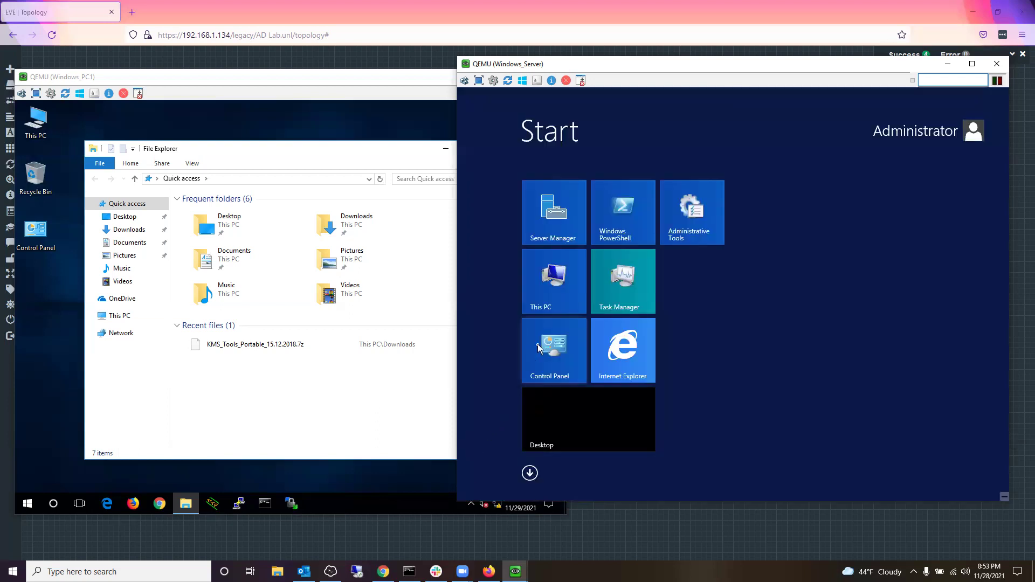
left_click(538, 348)
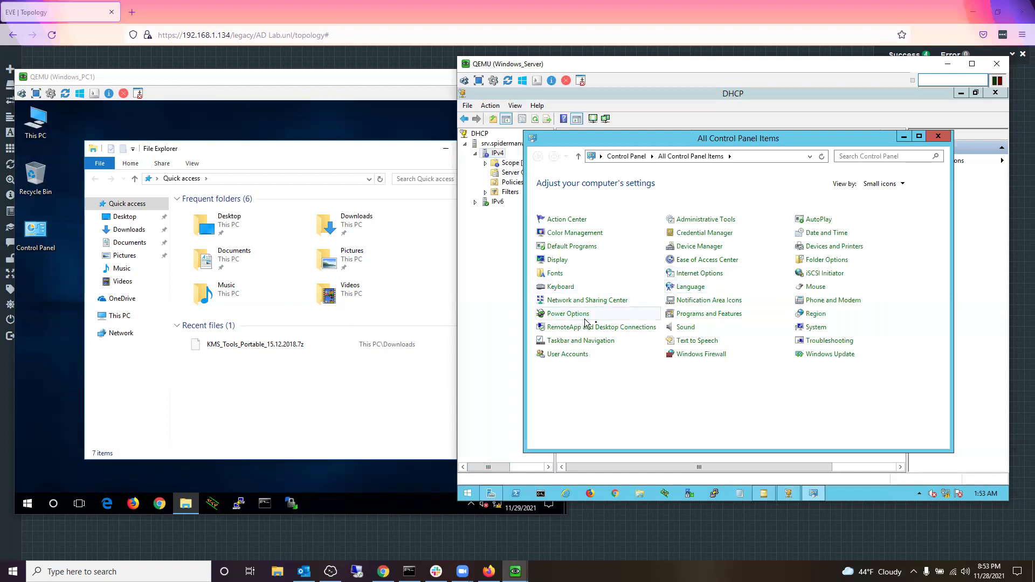
left_click(614, 297)
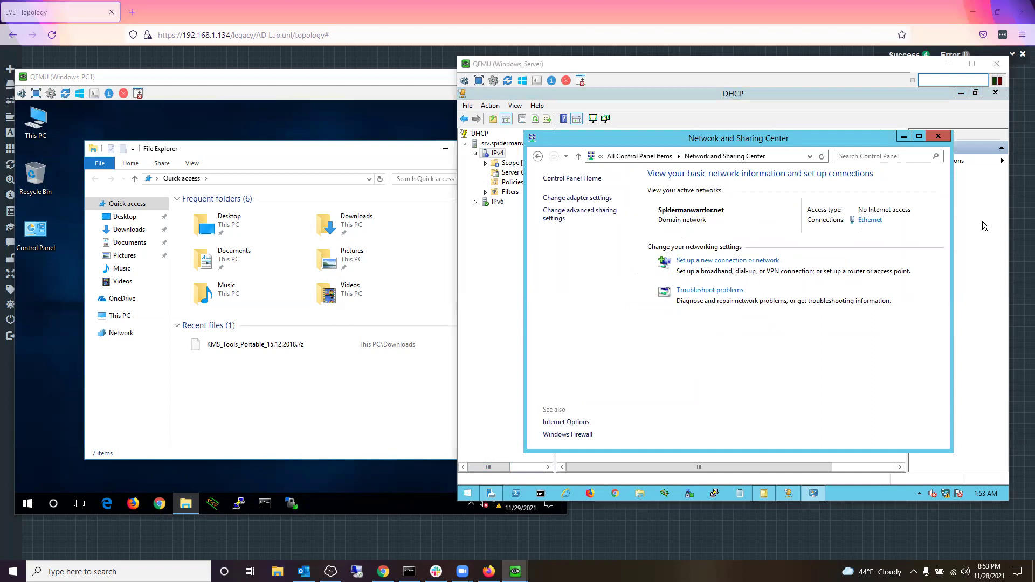
left_click(870, 220)
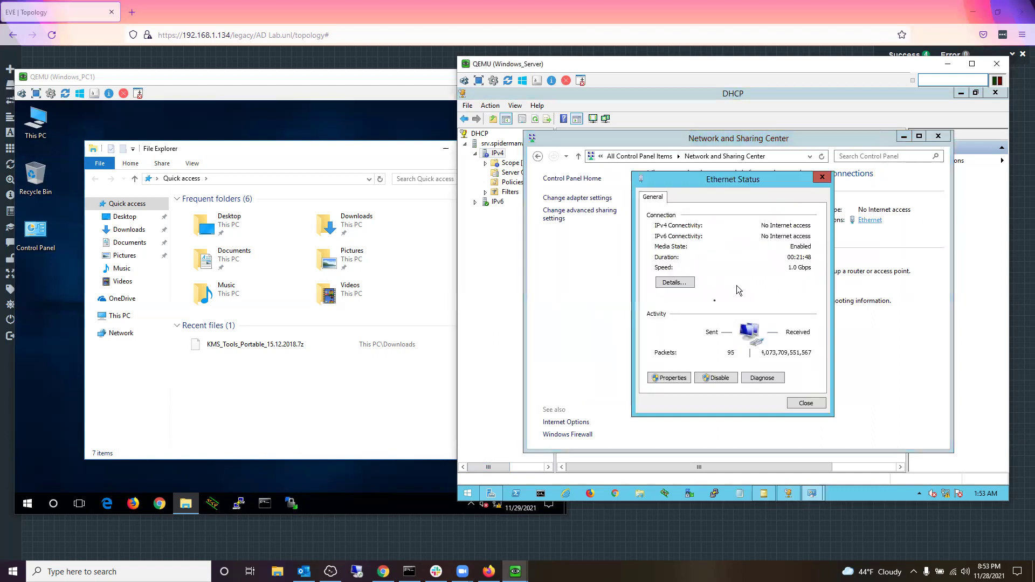
left_click(671, 379)
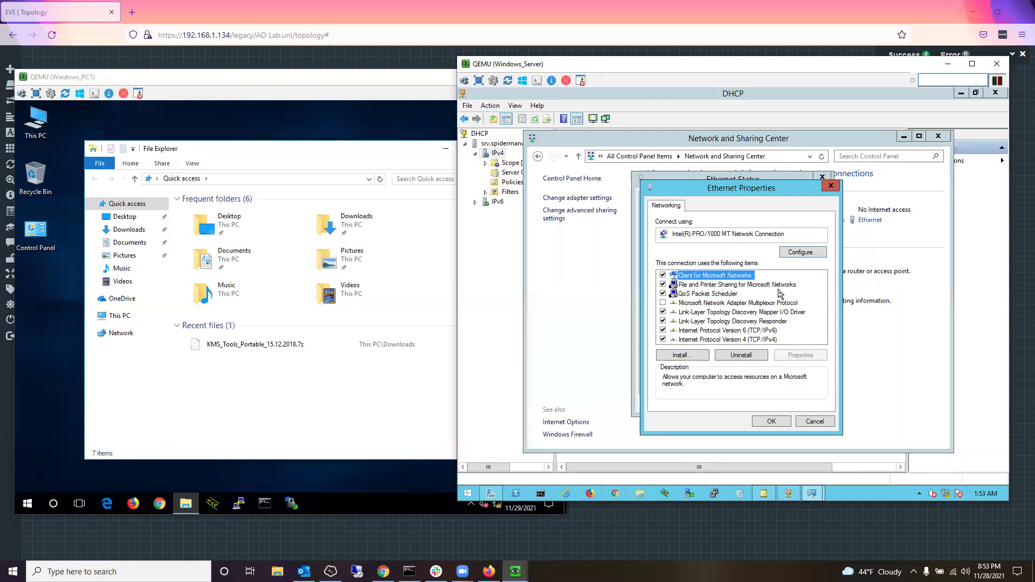
double_click(705, 339)
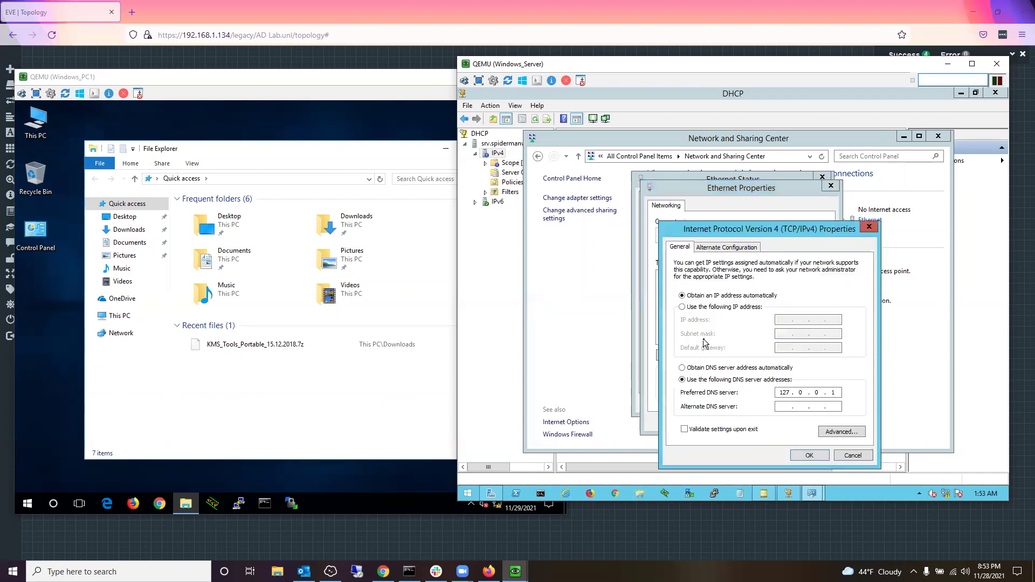
Step: Set a static IPv4 address 192.168.1.10 with mask 255.255.255.0 and a default gateway
left_click(721, 307)
left_click(786, 321)
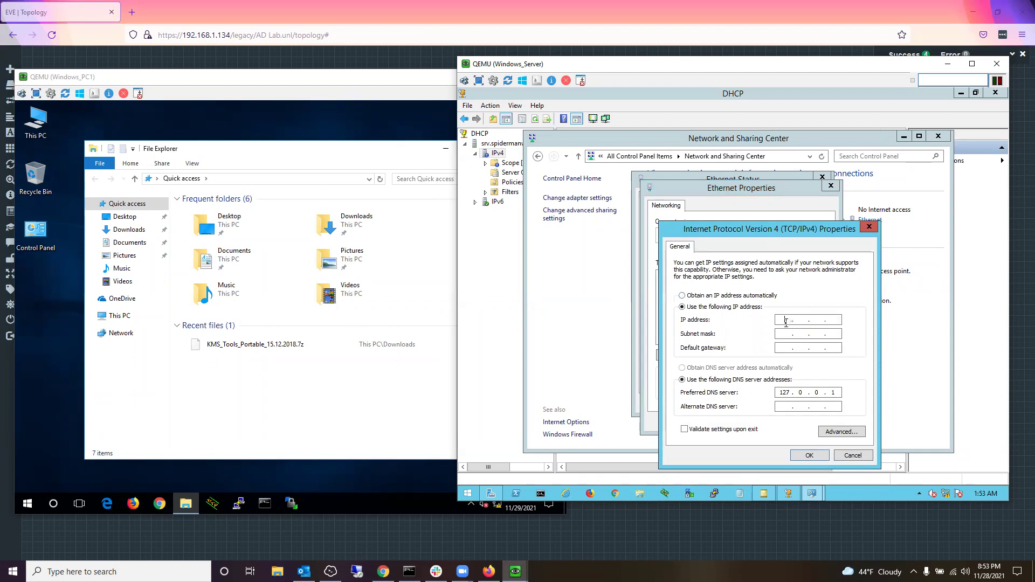
type("192 . 168 . 1 . 1")
key("Tab")
key("Tab")
type("192.")
left_click(835, 319)
type("0")
left_click(794, 348)
type("168")
Step: Apply the settings keeping DNS 127.0.0.1, and close all the network windows
left_click(810, 456)
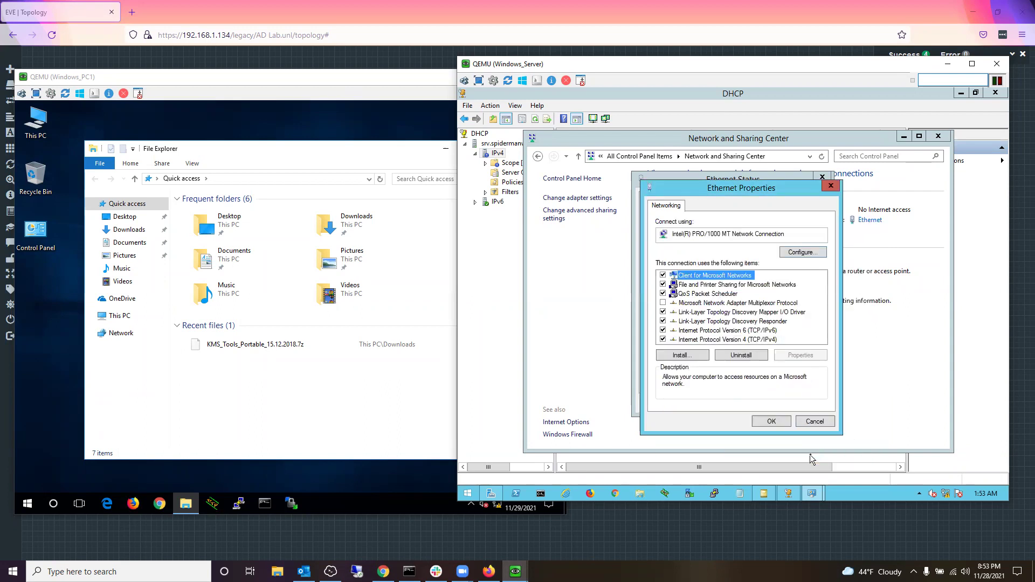
left_click(781, 422)
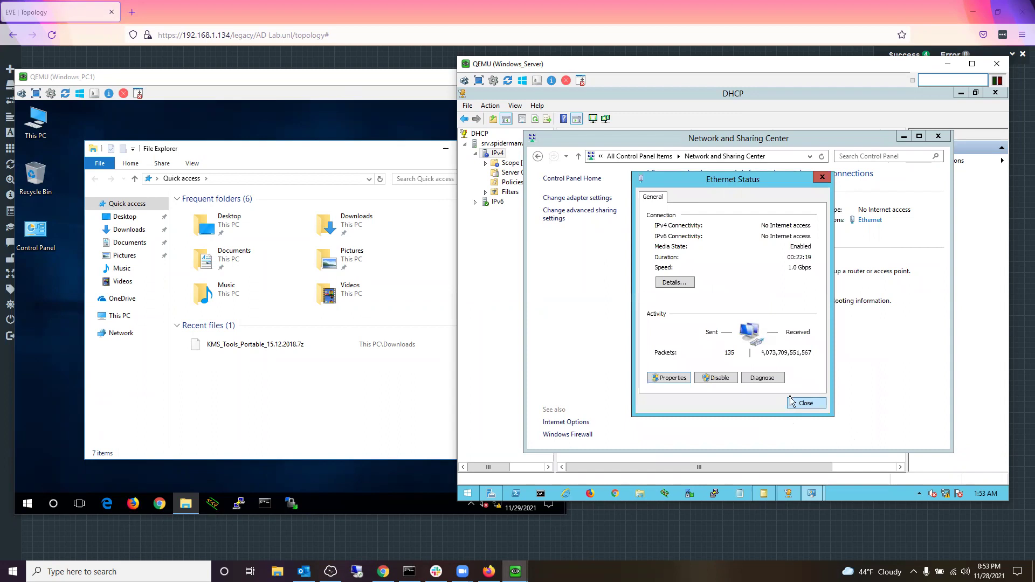
left_click(797, 405)
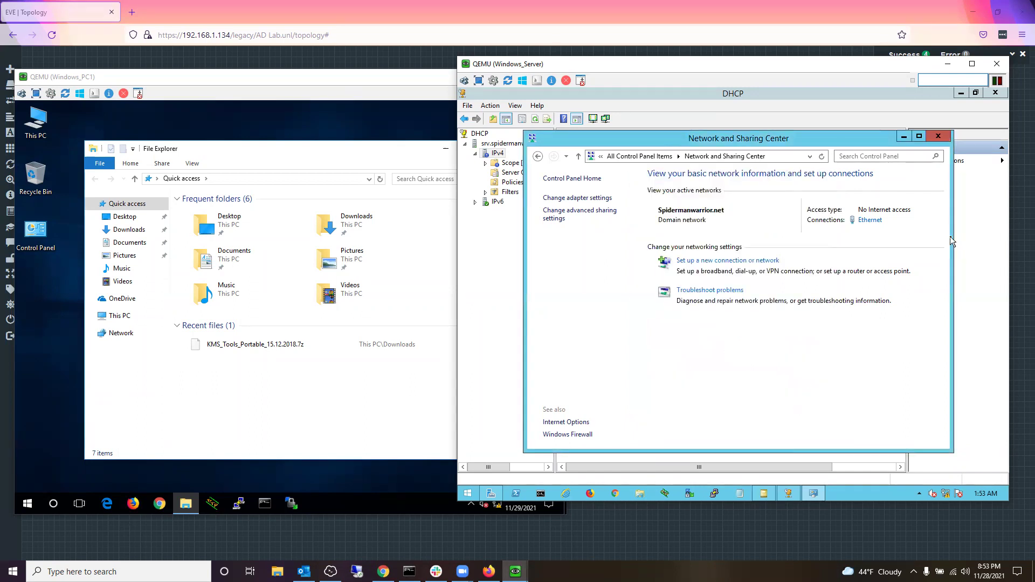
left_click(939, 139)
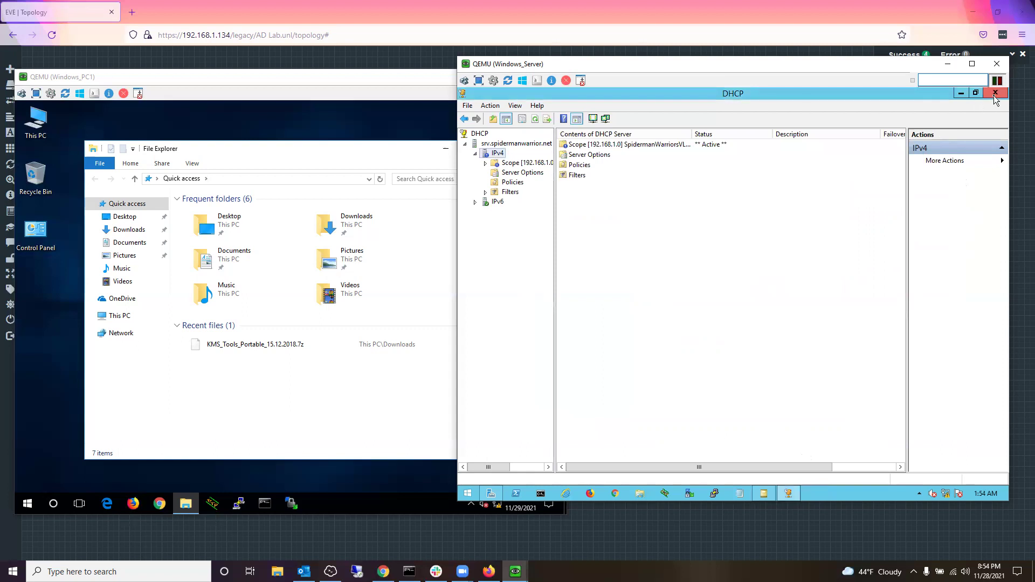
Step: Run Server Manager's Complete DHCP configuration to authorize DHCP in AD DS, then minimize Windows_Server
left_click(960, 93)
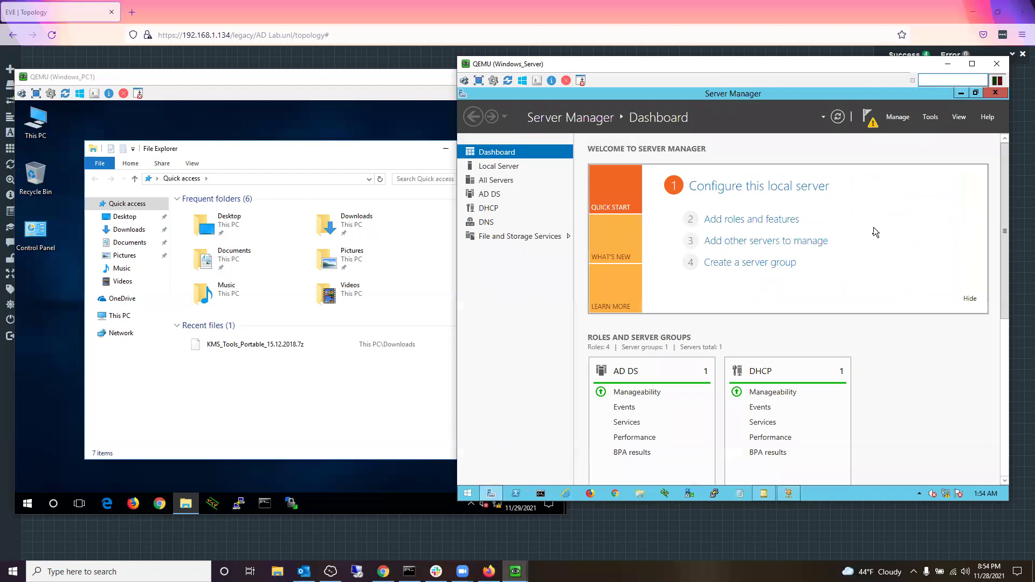
left_click(875, 121)
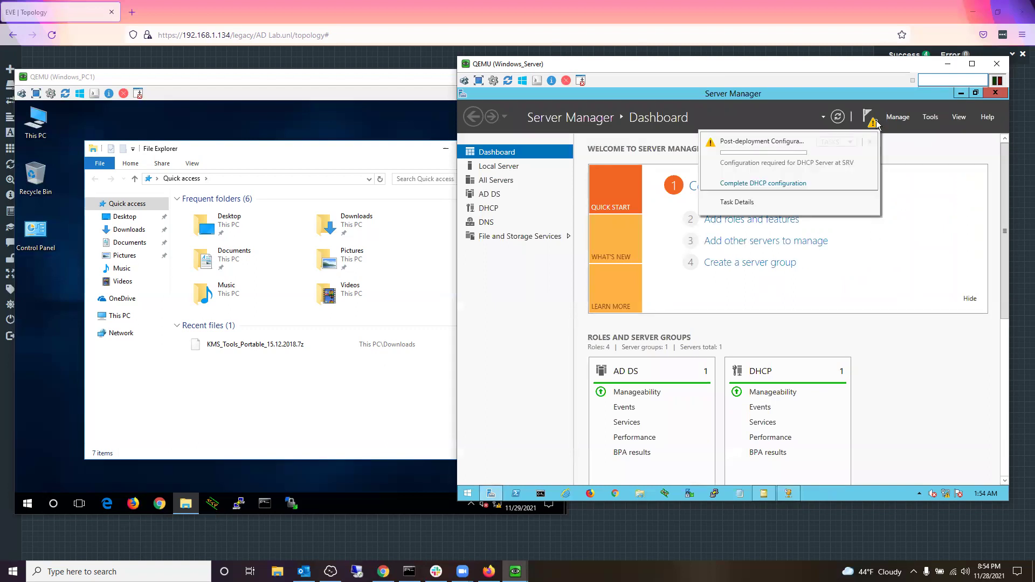
left_click(799, 184)
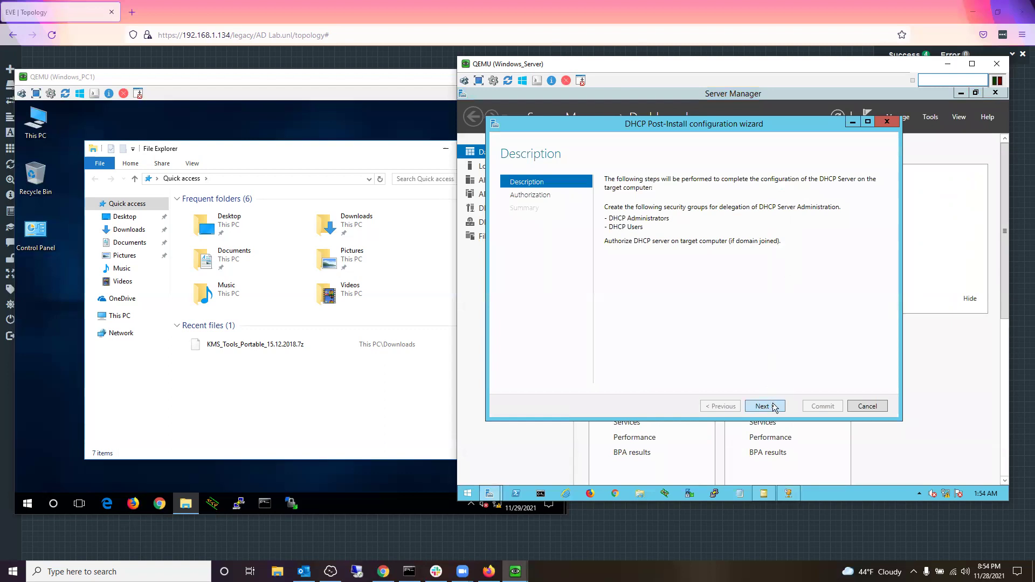
left_click(774, 407)
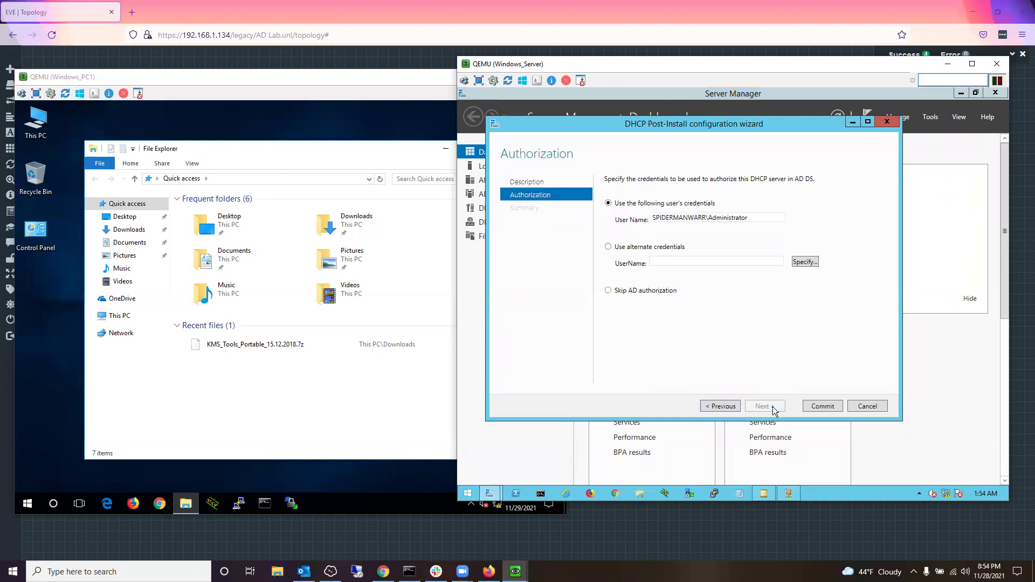
left_click(826, 408)
left_click(832, 403)
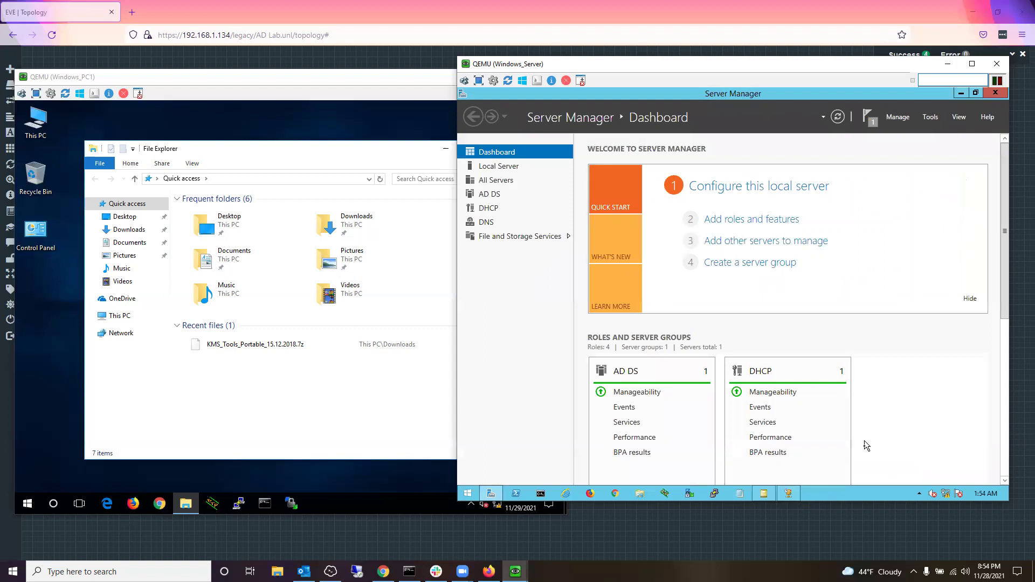
left_click(947, 64)
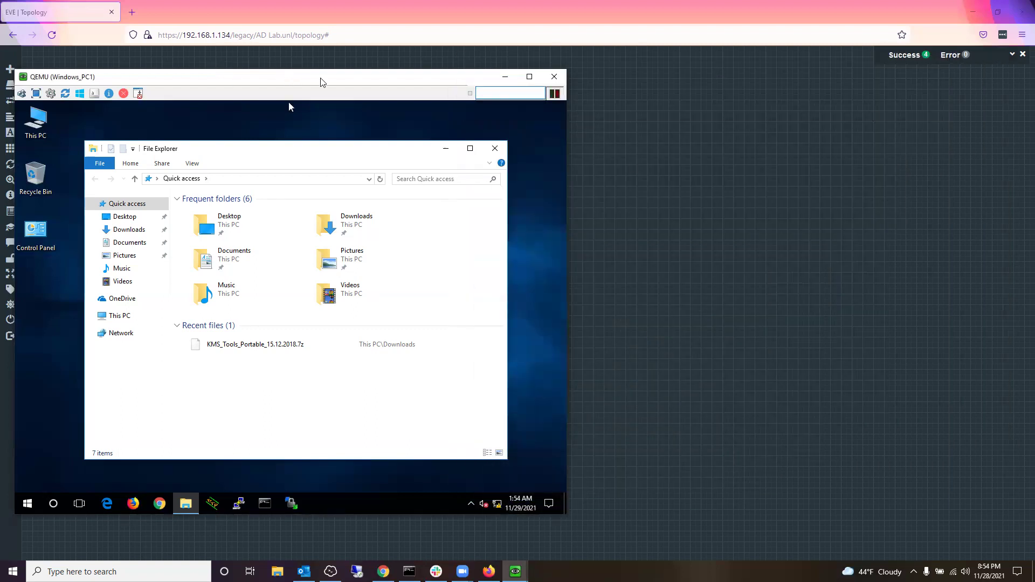
Step: On Windows_PC1, run ipconfig and ipconfig /renew in Command Prompt to obtain 192.168.1.16
left_click_drag(285, 82, 580, 71)
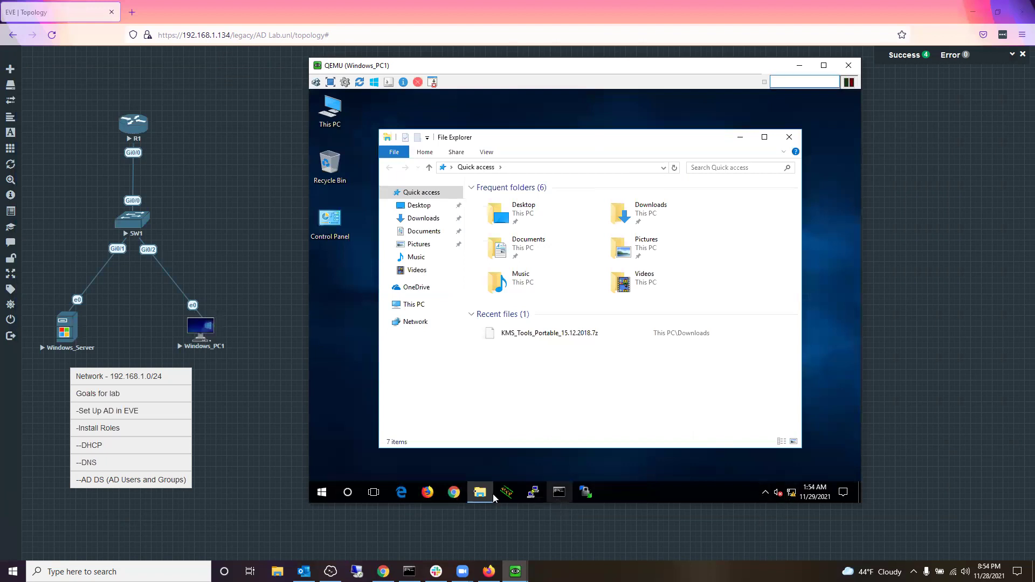
left_click(558, 493)
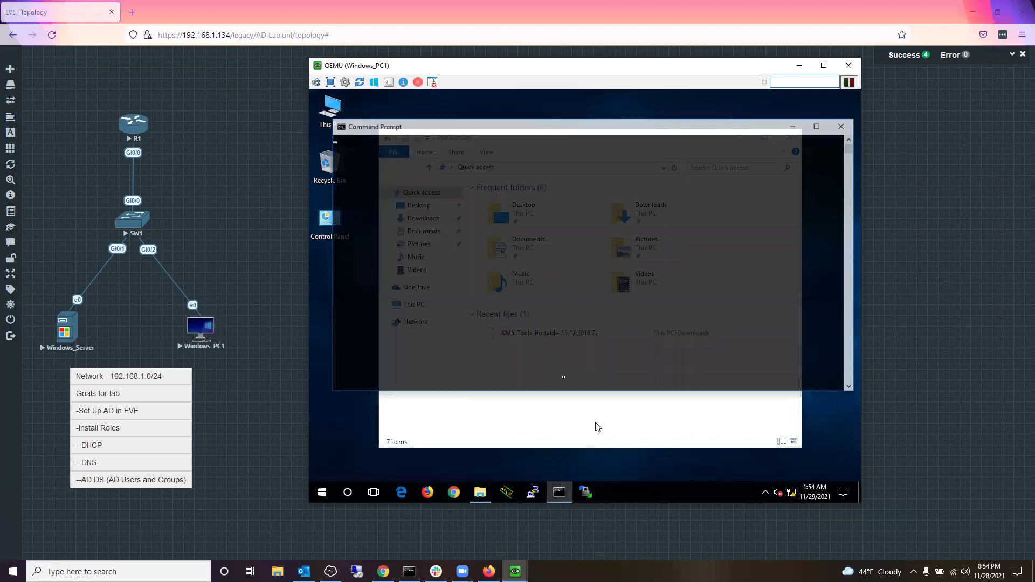
left_click(556, 293)
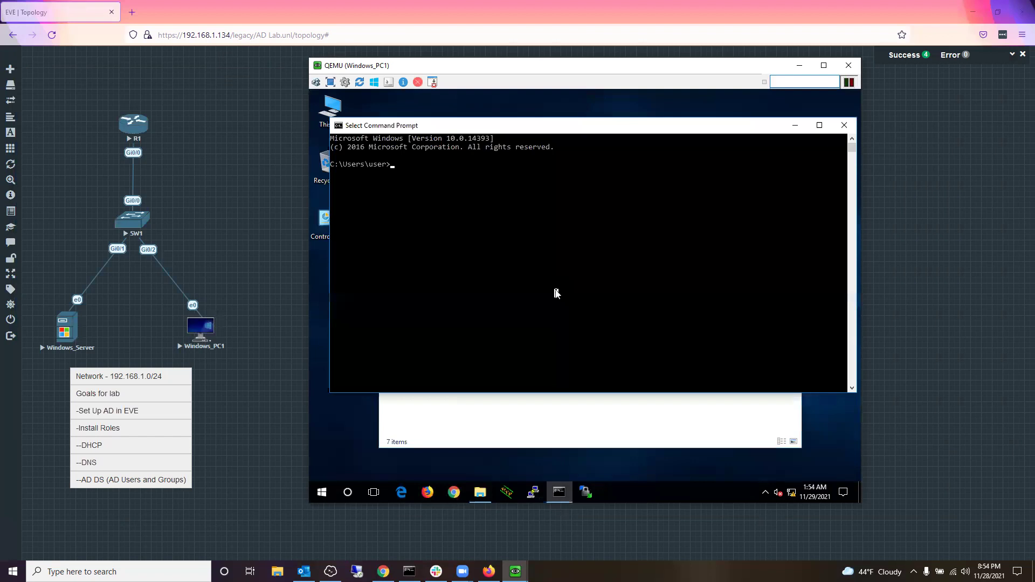
type("ipconfig")
key("Return")
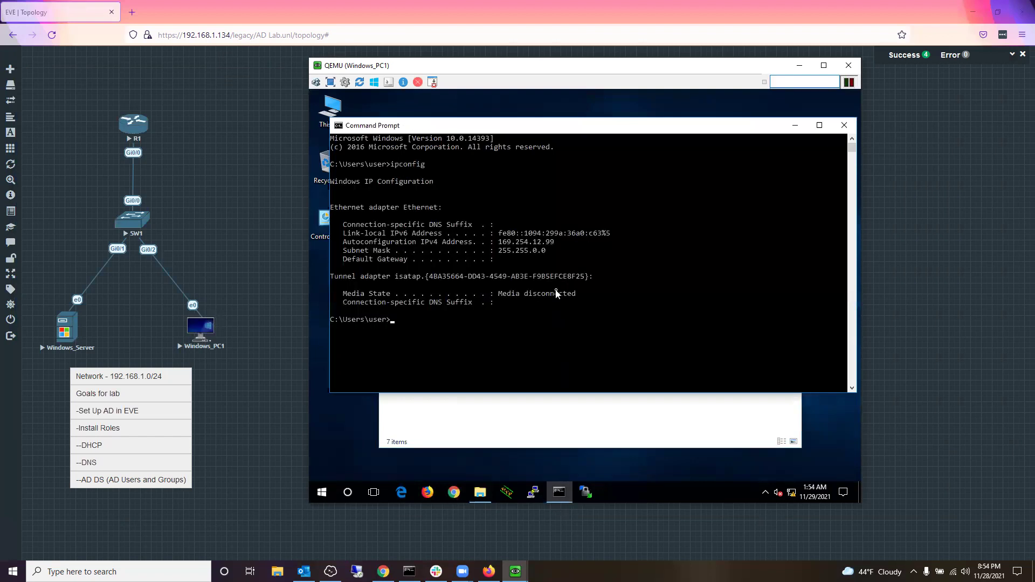
type("ipconfig /renew")
key("Return")
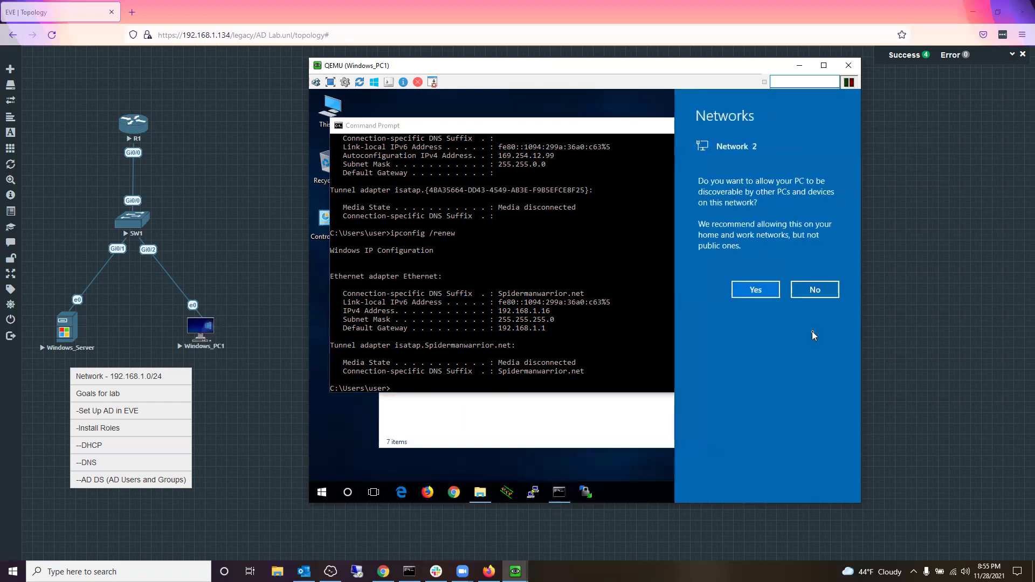
Step: Make Windows_PC1 discoverable on Network 2 and highlight 192.168.1.16 in the ipconfig output
left_click(755, 290)
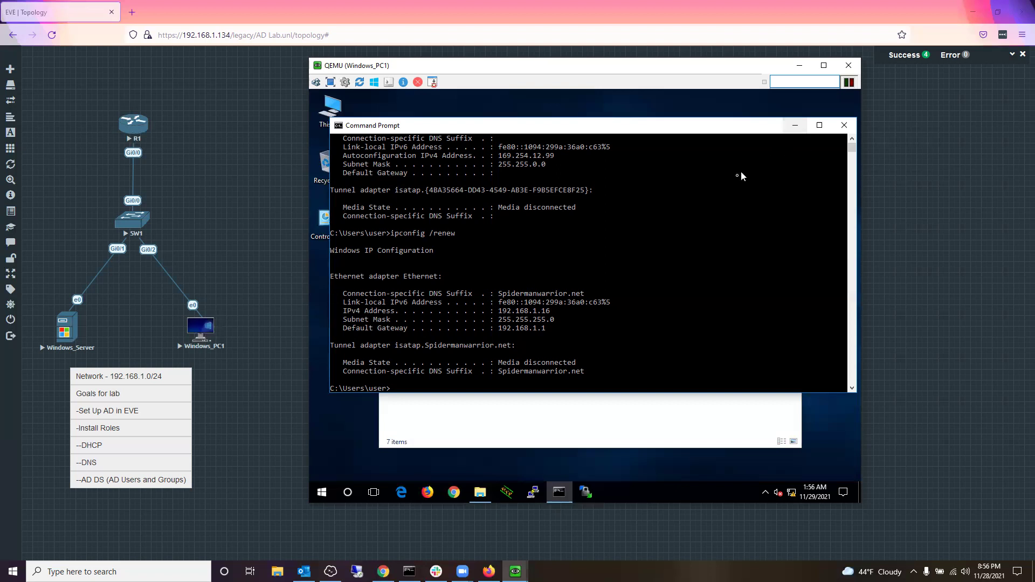
left_click(700, 315)
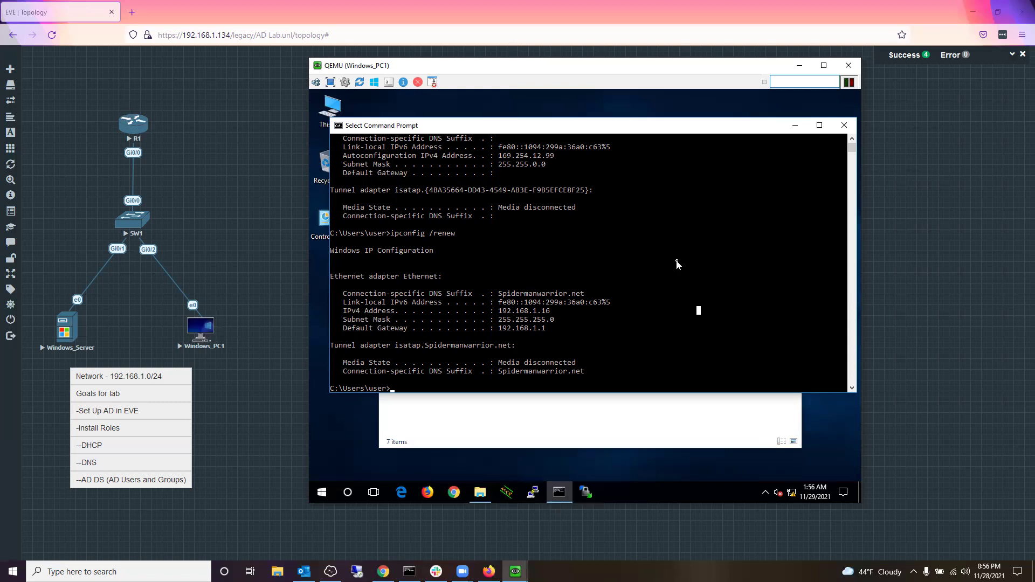
left_click_drag(555, 313, 494, 311)
Step: Set Command Prompt aside and open This PC's Properties to view DESKTOP-W10's system page
left_click(795, 125)
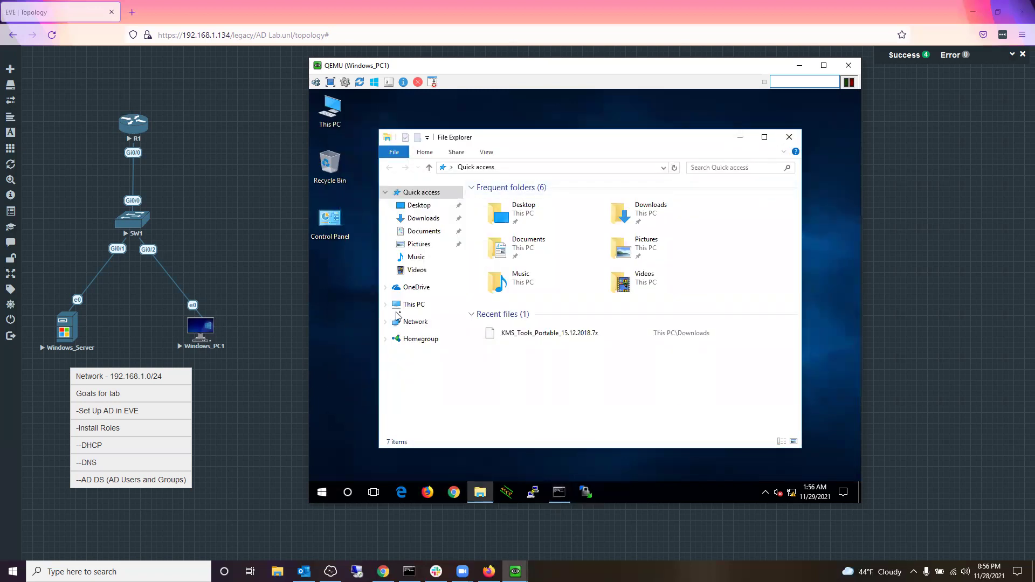
right_click(424, 306)
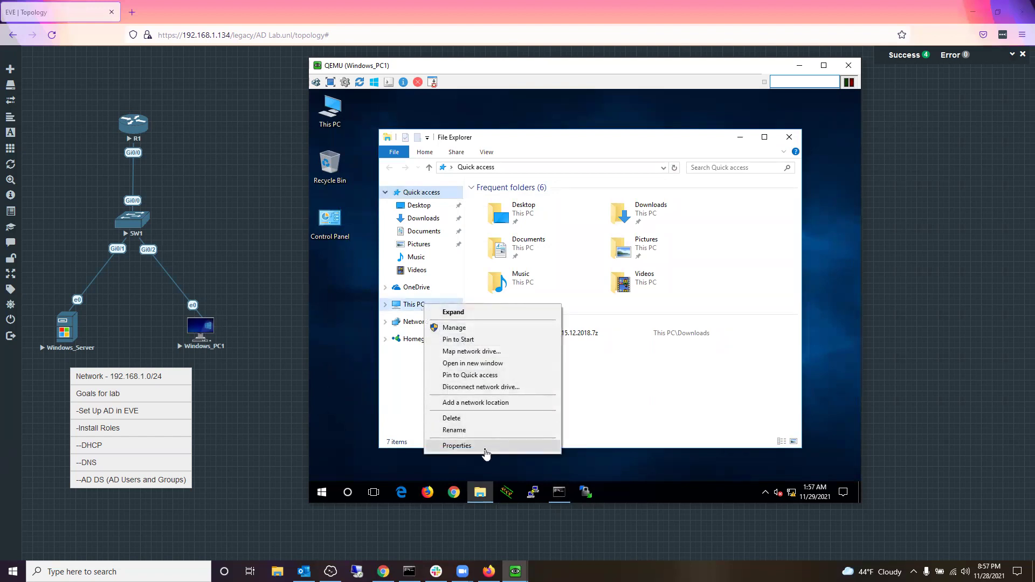
left_click(618, 399)
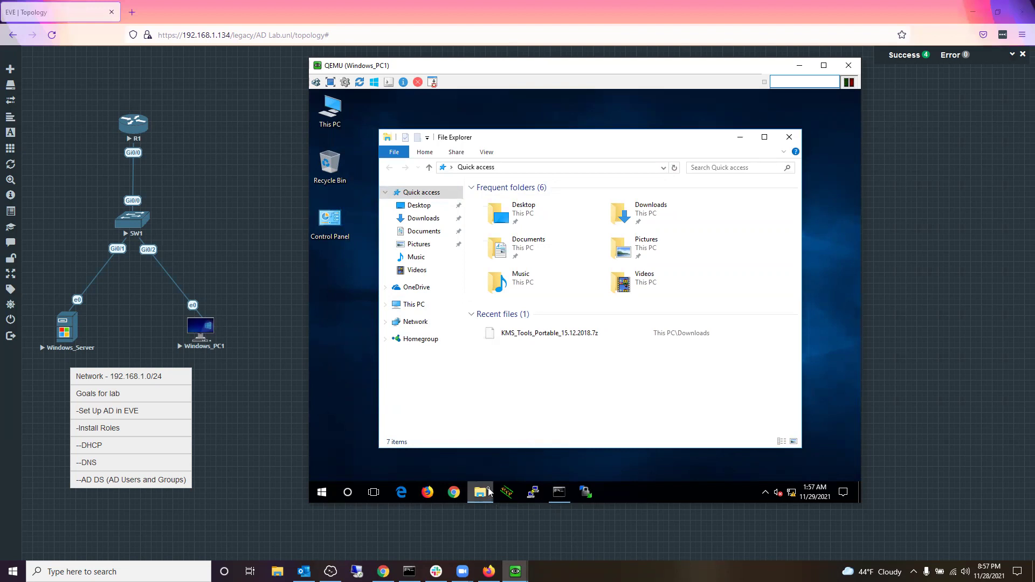
right_click(401, 307)
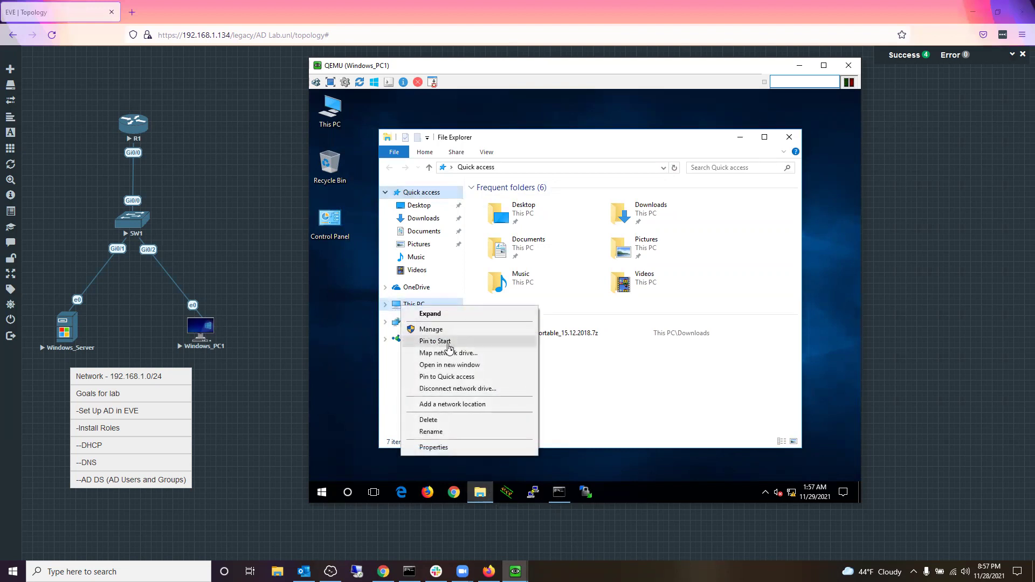
left_click(455, 448)
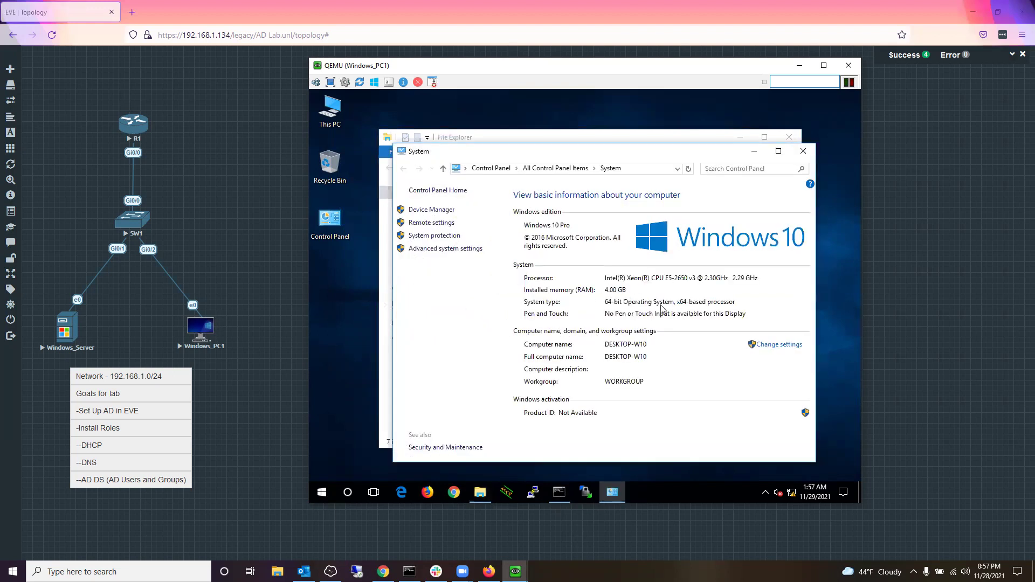
Step: In Computer Name/Domain Changes, switch membership from WORKGROUP to Domain and enter spidermanwarriors.net
left_click(775, 346)
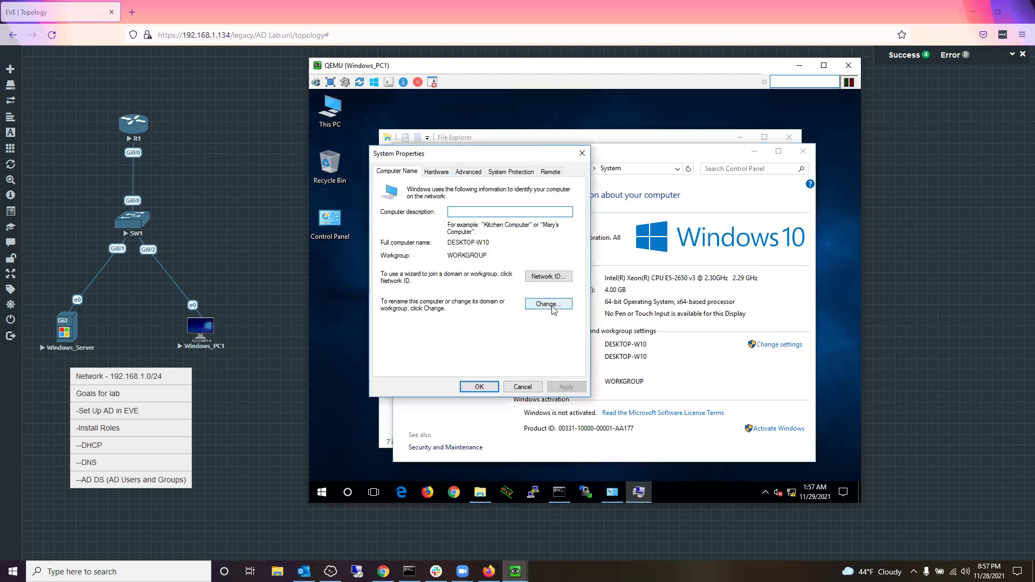
left_click(548, 304)
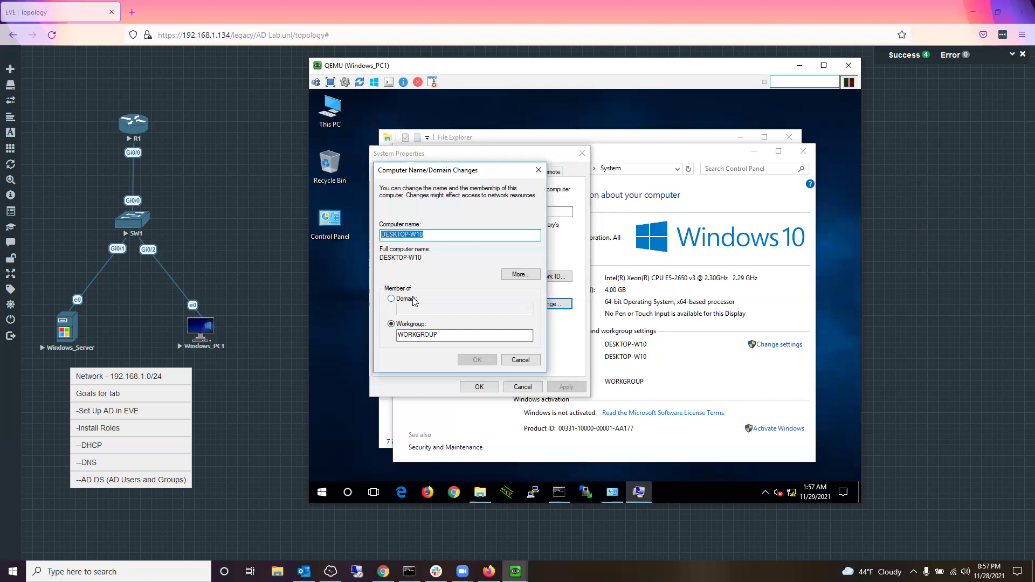
left_click(414, 299)
left_click(427, 307)
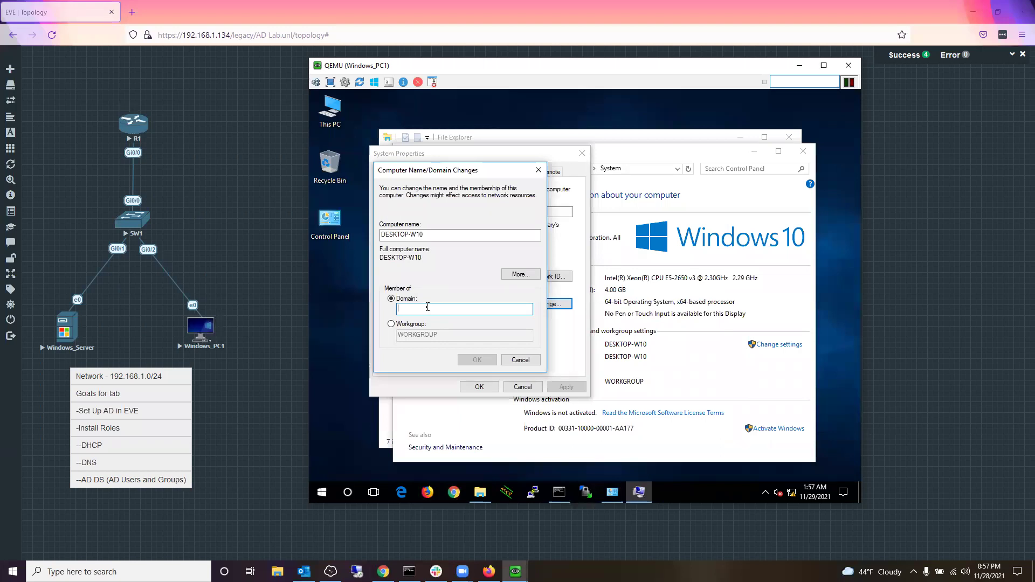
type("thesp")
key("BackSpace")
key("BackSpace")
key("BackSpace")
key("BackSpace")
type("spidermanwarriors.n")
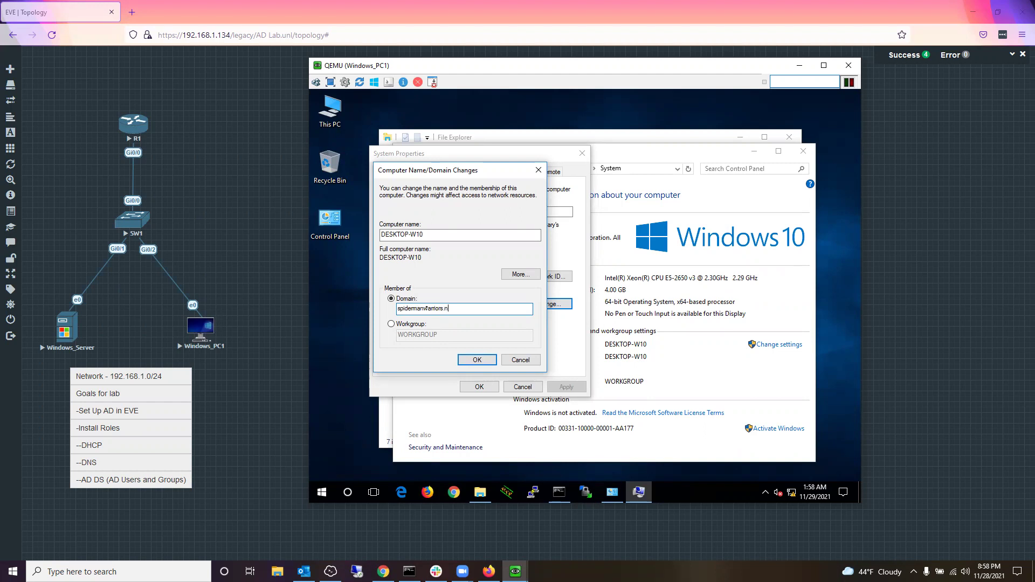
type("et")
Step: Submit the spidermanwarriors.net join, dismiss the contact error, and trim the domain name
left_click(471, 359)
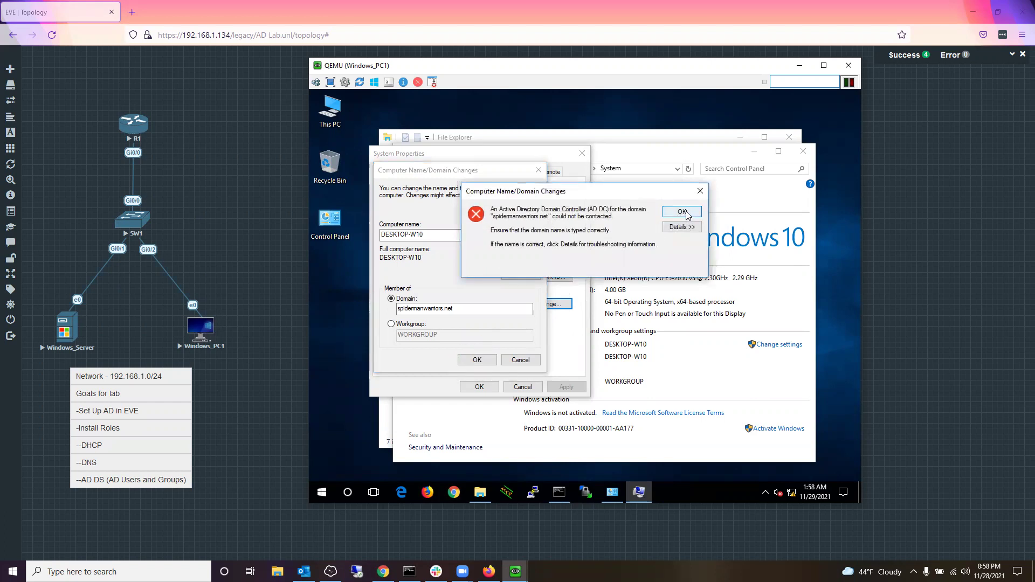
left_click(682, 211)
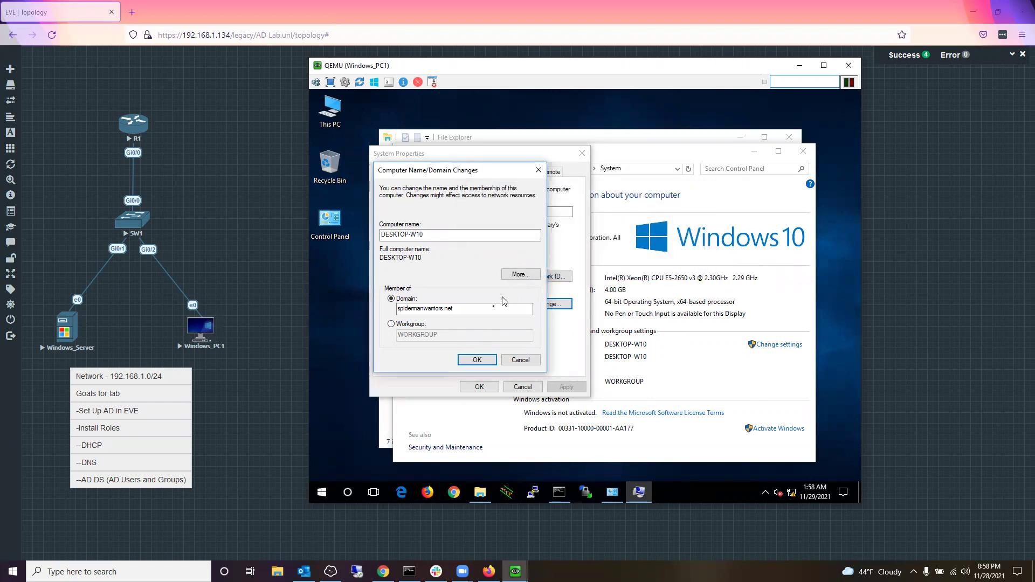
key("BackSpace")
key("BackSpace")
key("BackSpace")
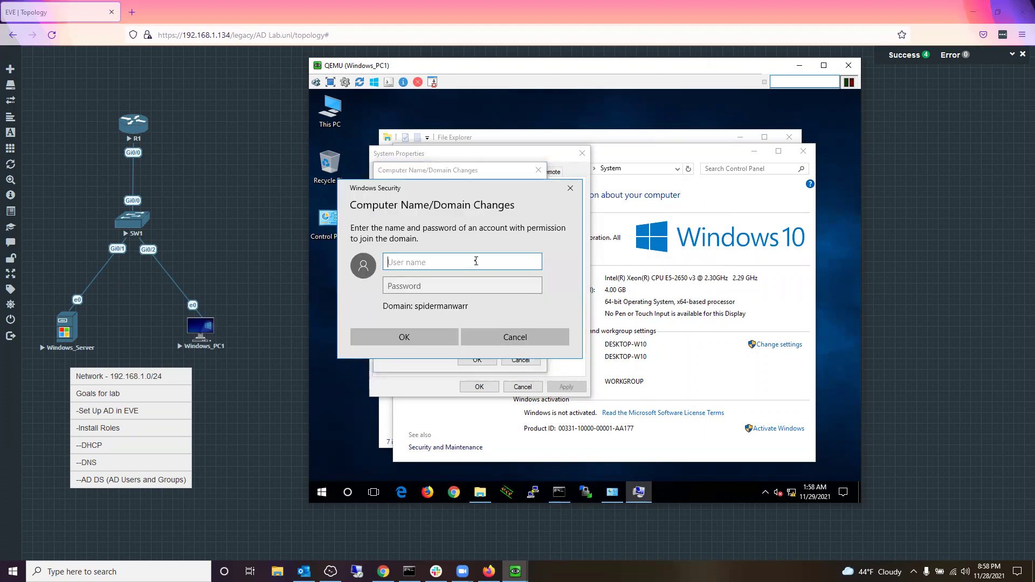
Step: Submit spidermanwarr\administrator with its password and dismiss the domain-not-contacted error
type("spidermanwarr\\administrator")
key("Tab")
type("****")
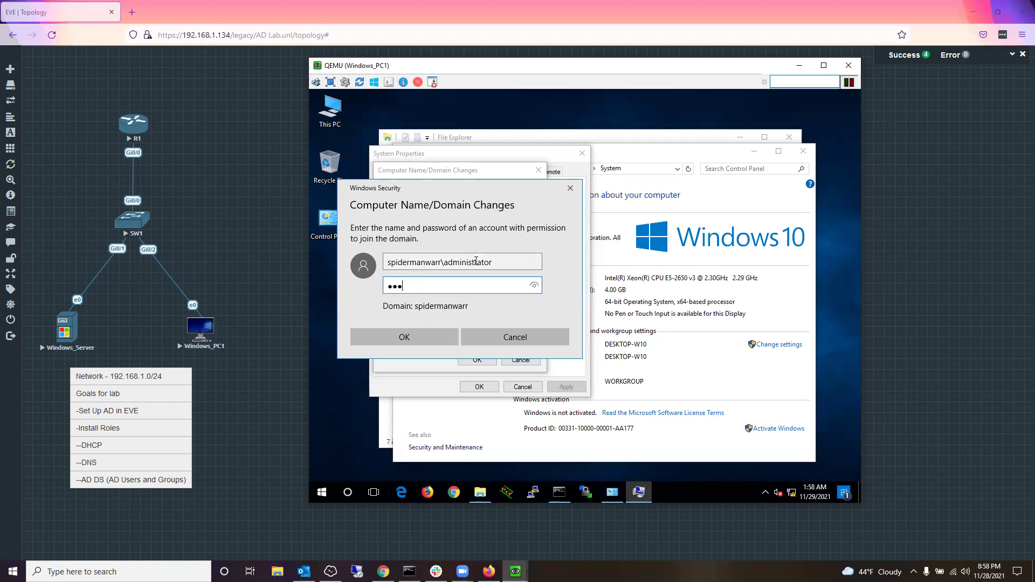
type("****")
key("Return")
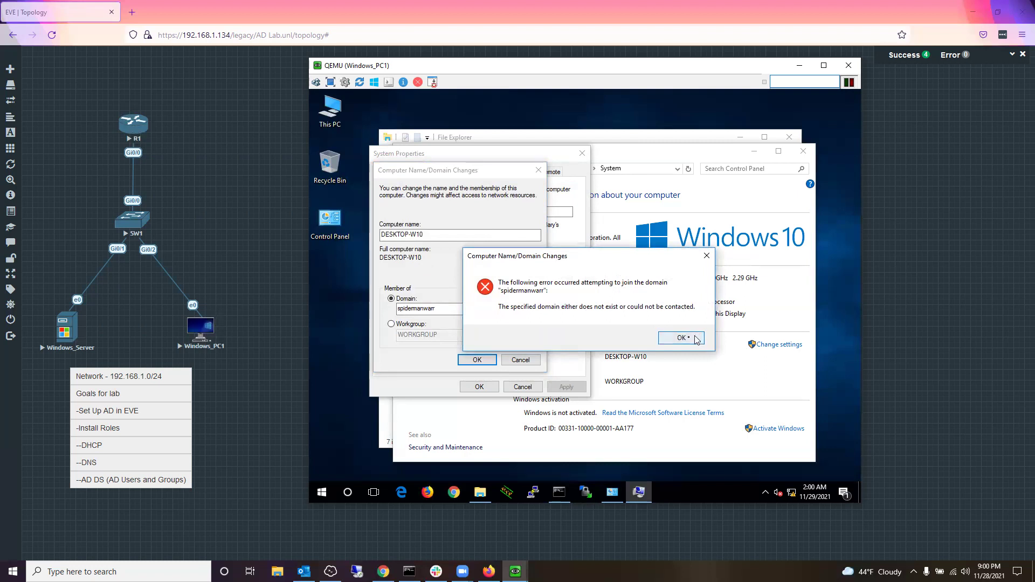
left_click(696, 339)
Step: In Command Prompt, ping spidermanwarrior.net, which fails to resolve
left_click(559, 492)
left_click(587, 319)
type("ping ")
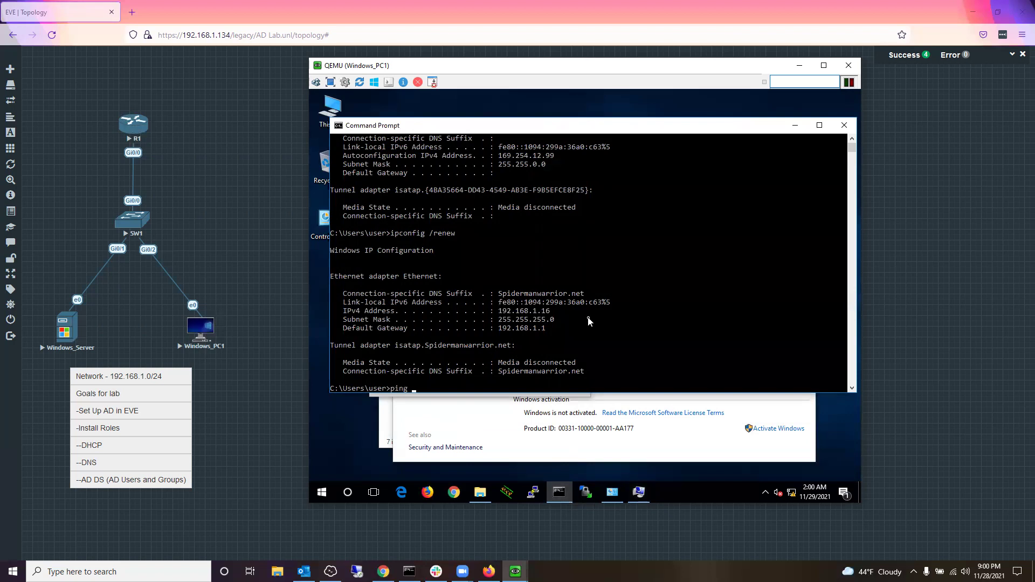
type("spidermanwarriors.net")
key("BackSpace")
key("BackSpace")
key("BackSpace")
key("BackSpace")
key("BackSpace")
type(".net")
key("Return")
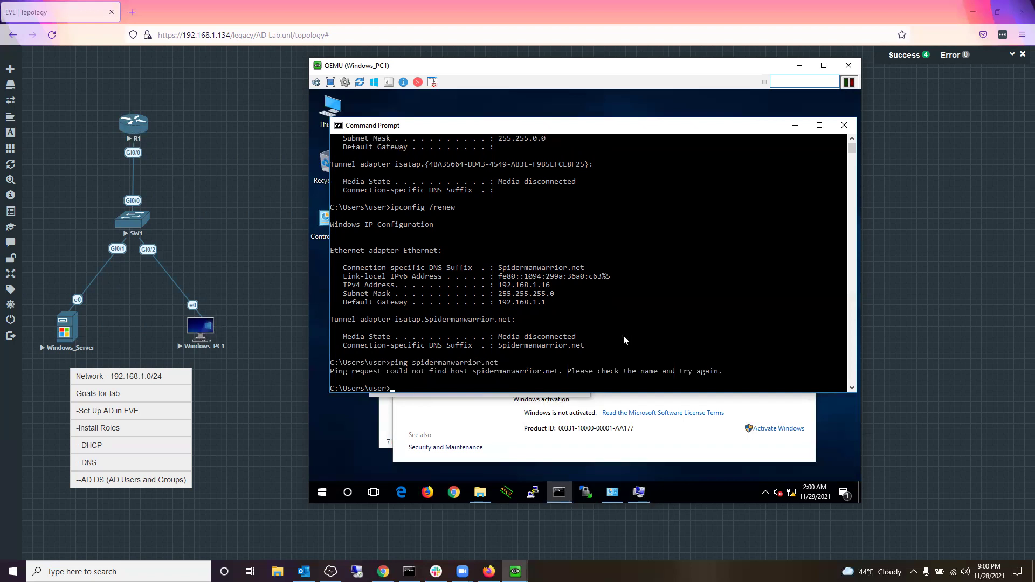
Step: Ping Spidermanwarrior.net again, then bring the System page back to the front
type("ping Spidermanwarrior.n")
type("et")
key("Return")
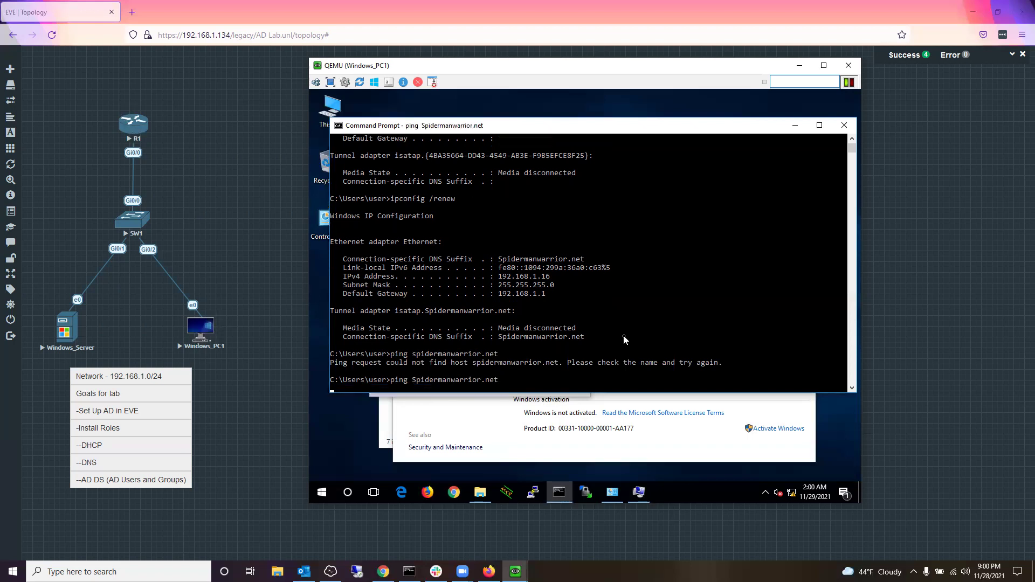
left_click(733, 328)
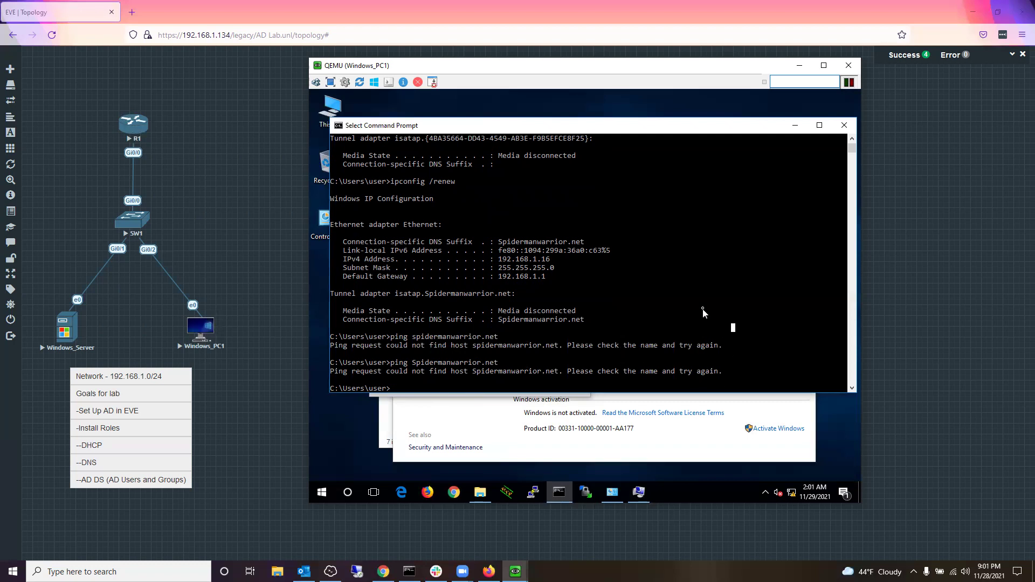
left_click(619, 495)
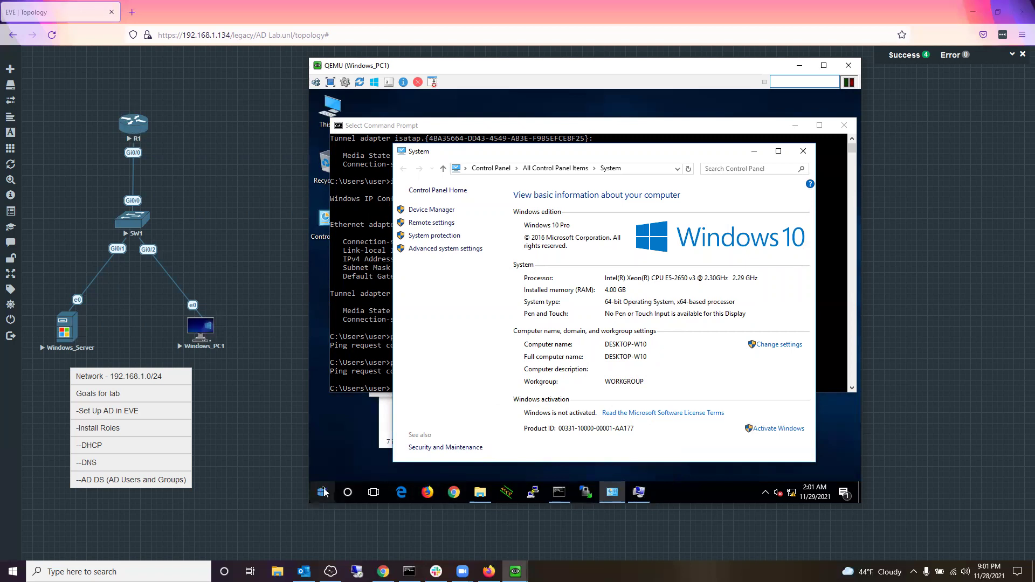
Step: Show All Control Panel Items from Control Panel Home
left_click(453, 190)
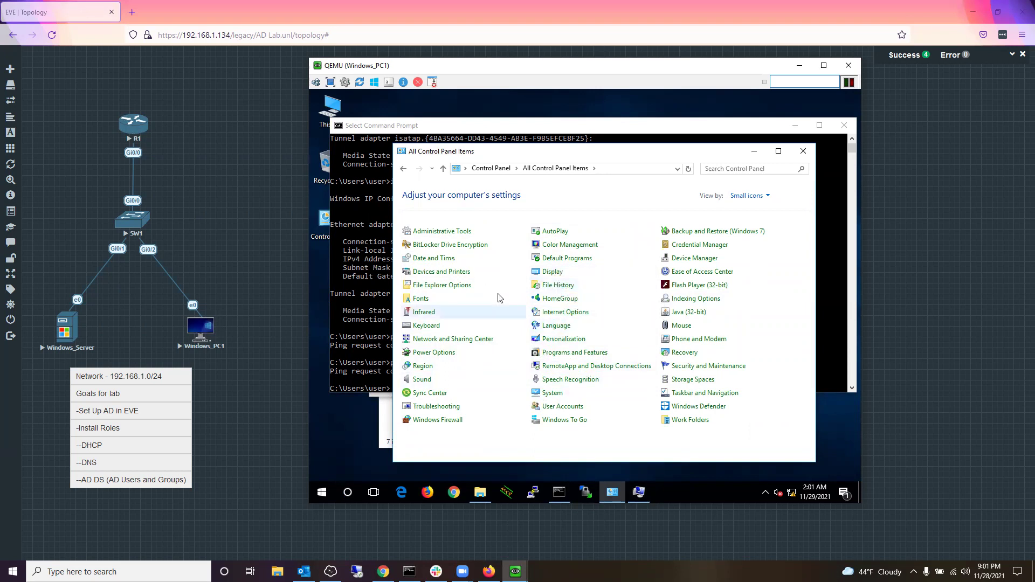
left_click(376, 233)
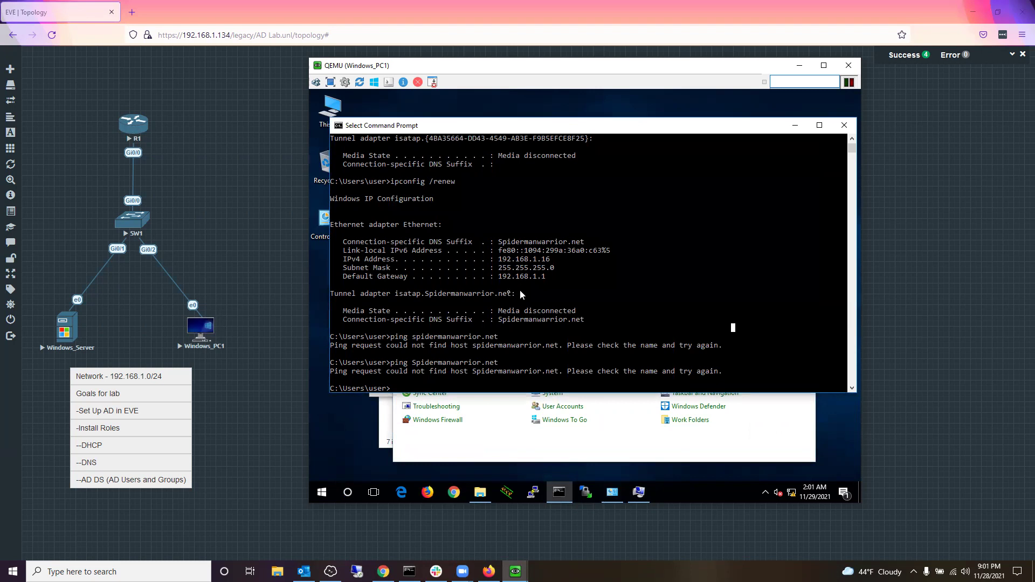
left_click(612, 492)
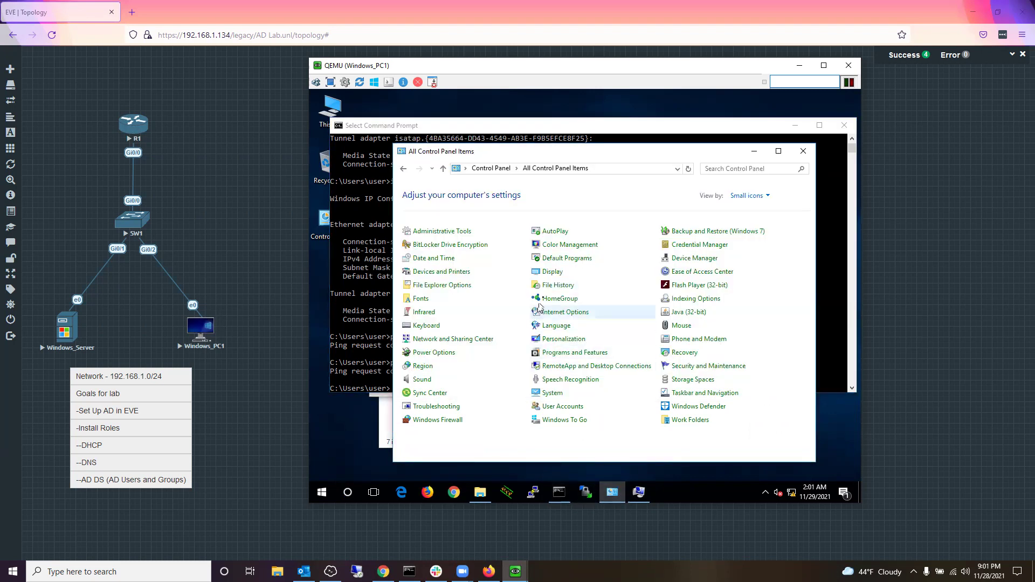
Step: Run ipconfig /all and highlight the DNS server 169.254.70.42, then return to Control Panel
left_click(380, 314)
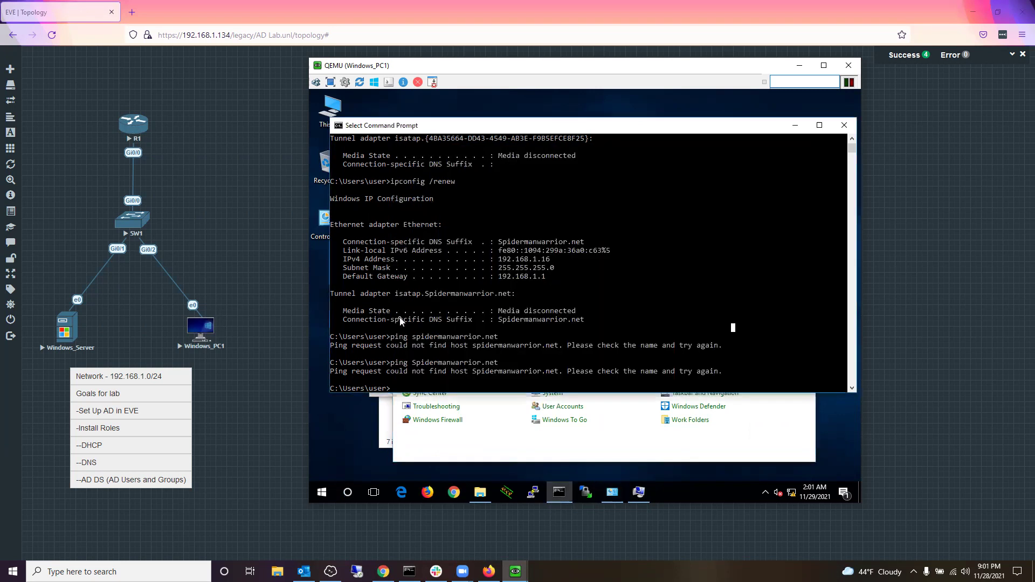
type("ipconfig /all")
key("Return")
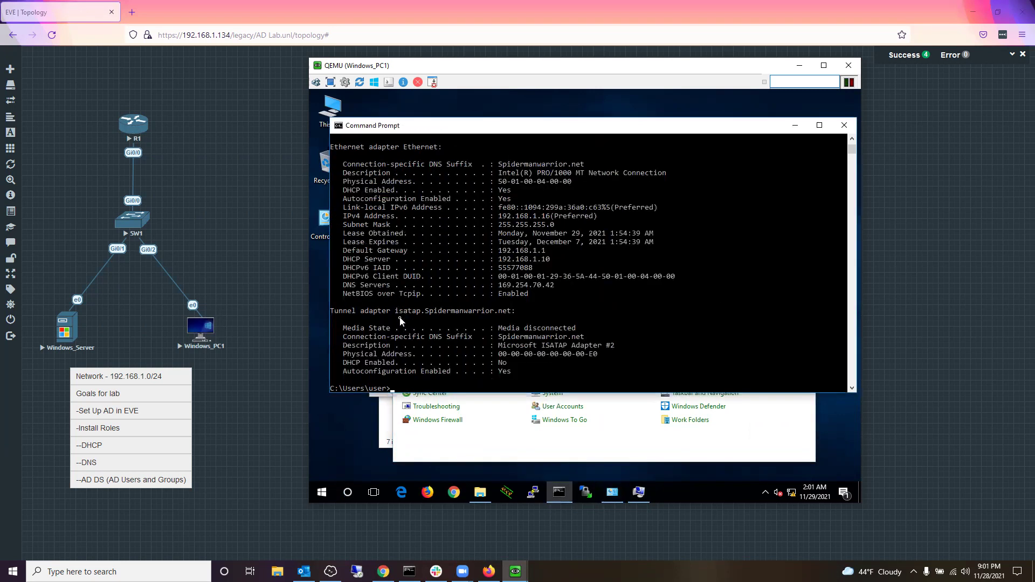
left_click(543, 289)
left_click_drag(498, 285, 555, 287)
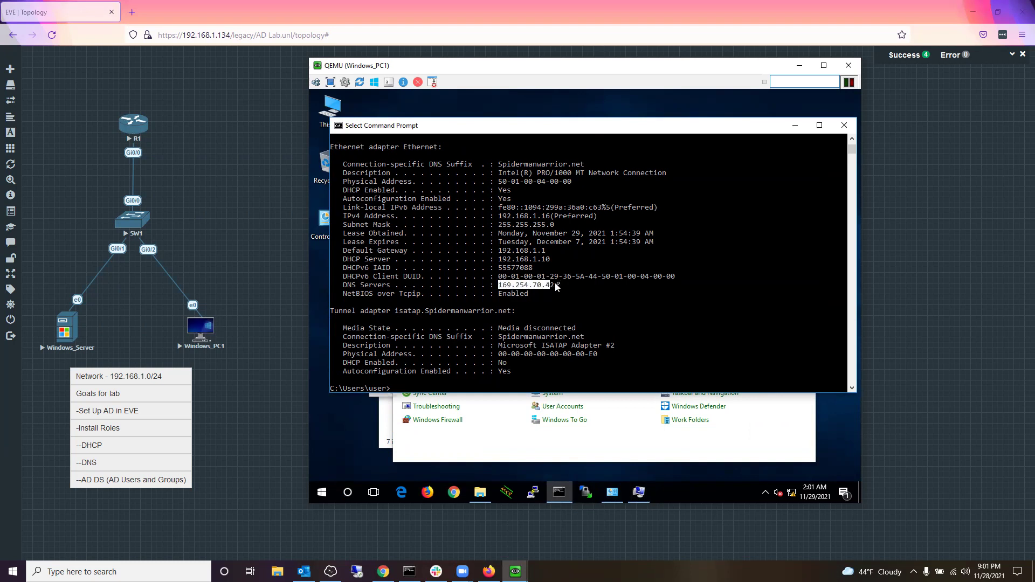
left_click(499, 447)
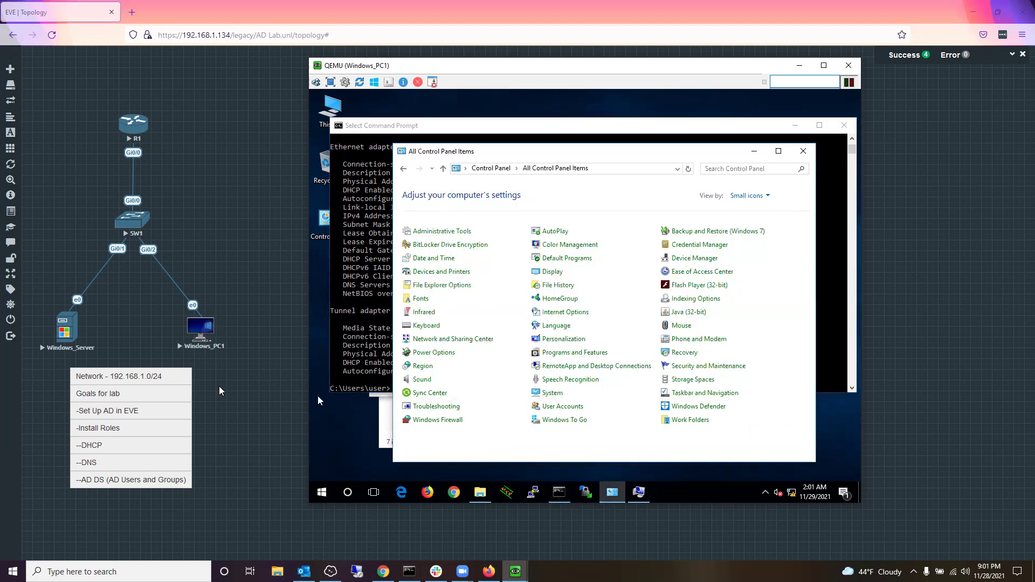
Step: On Windows_Server, open DNS Manager and start Configure a DNS Server on SRV
mouse_move(515, 571)
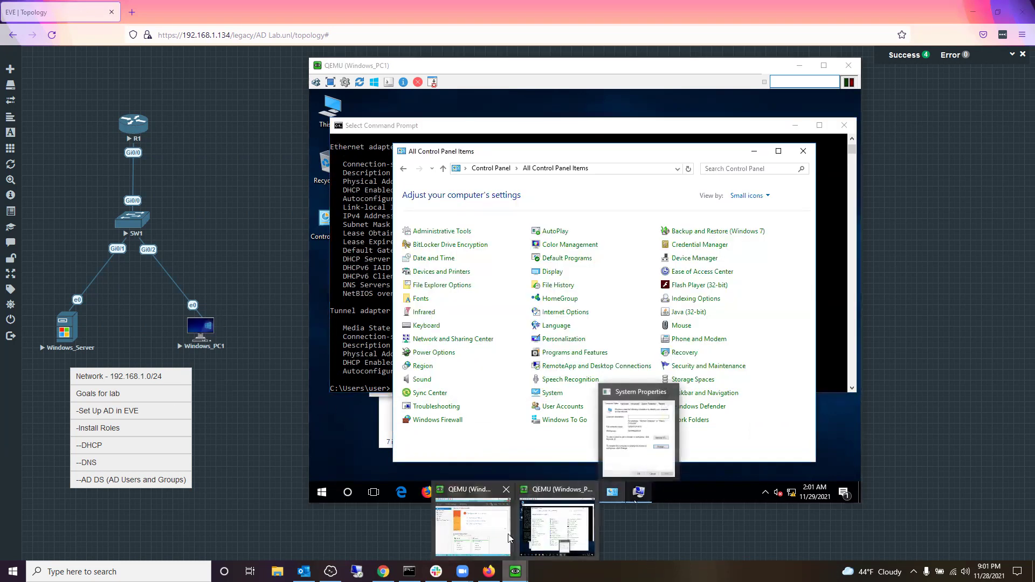
left_click(487, 530)
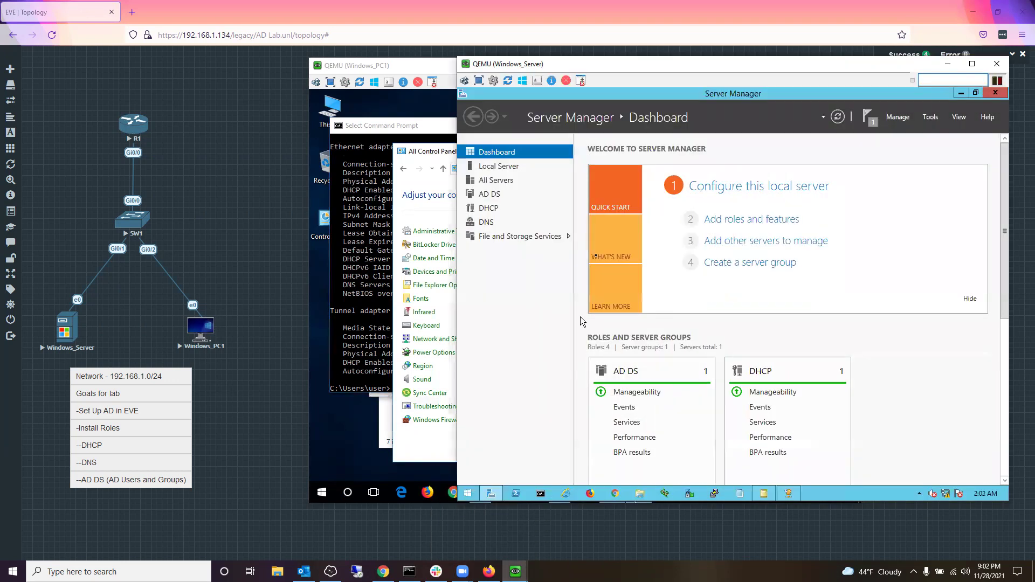
left_click(938, 119)
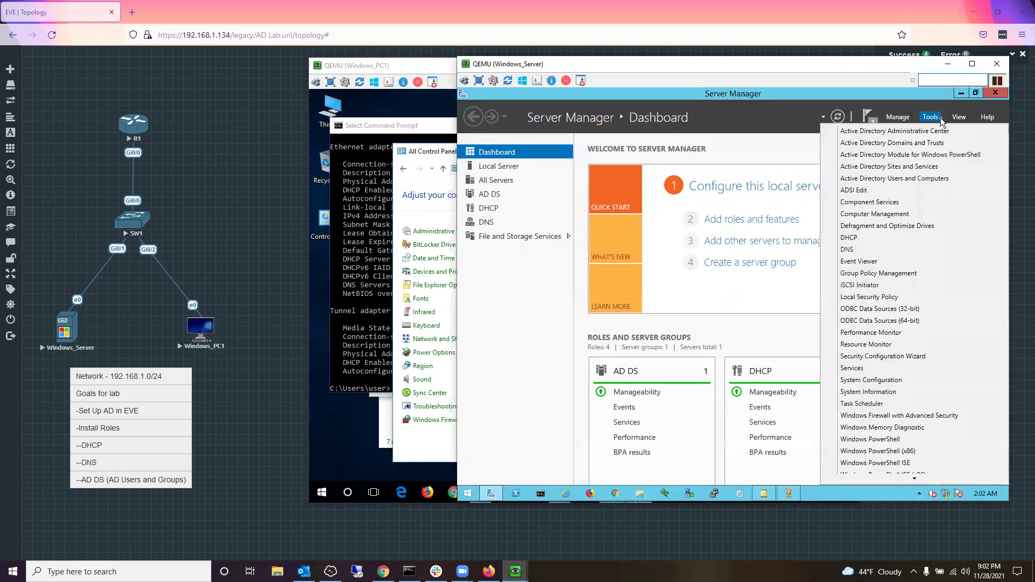
left_click(882, 248)
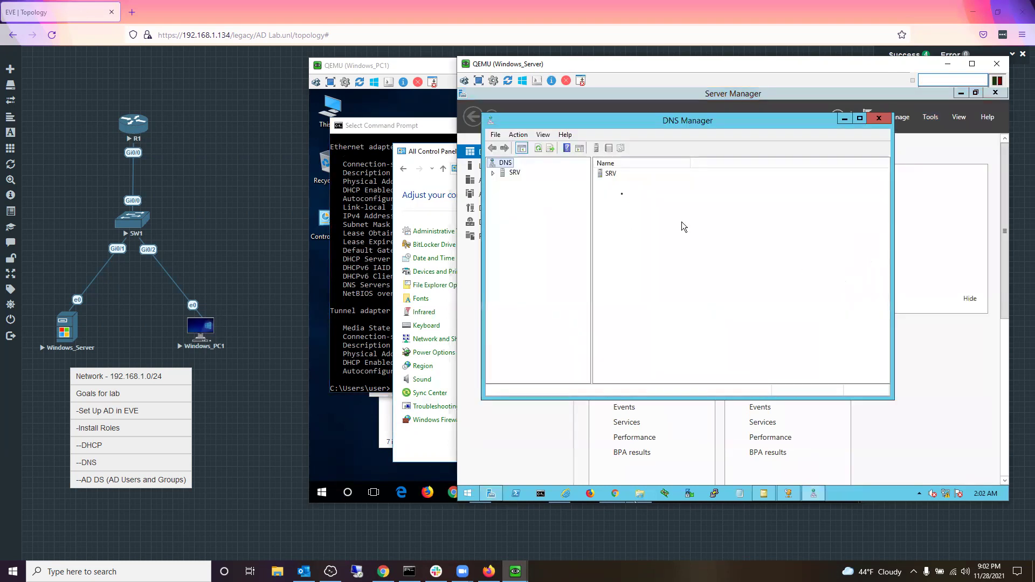
left_click(509, 172)
right_click(503, 175)
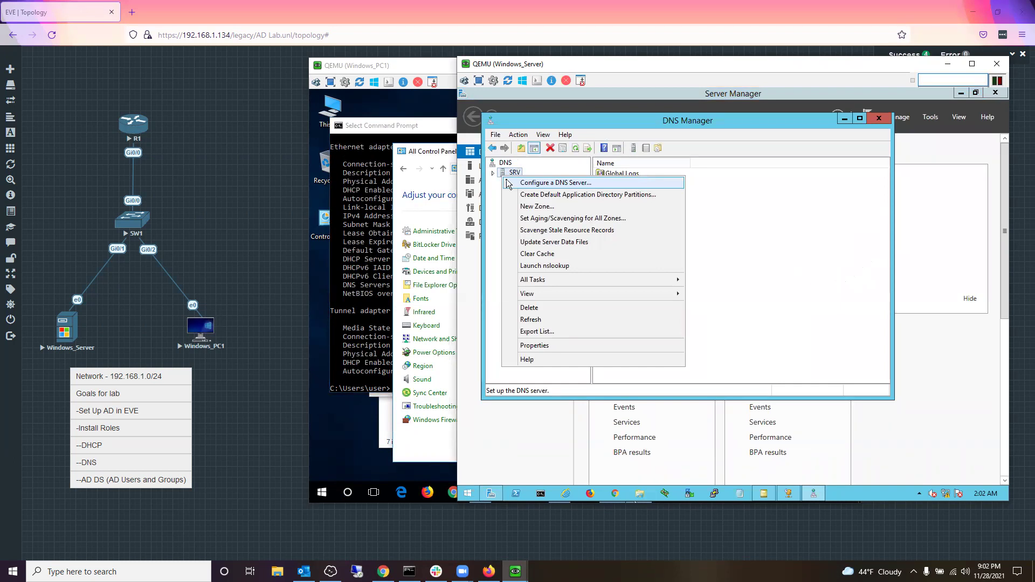
left_click(508, 183)
Step: Create a primary forward lookup zone named spidermanwarrior.net with the default dynamic update setting
left_click(706, 322)
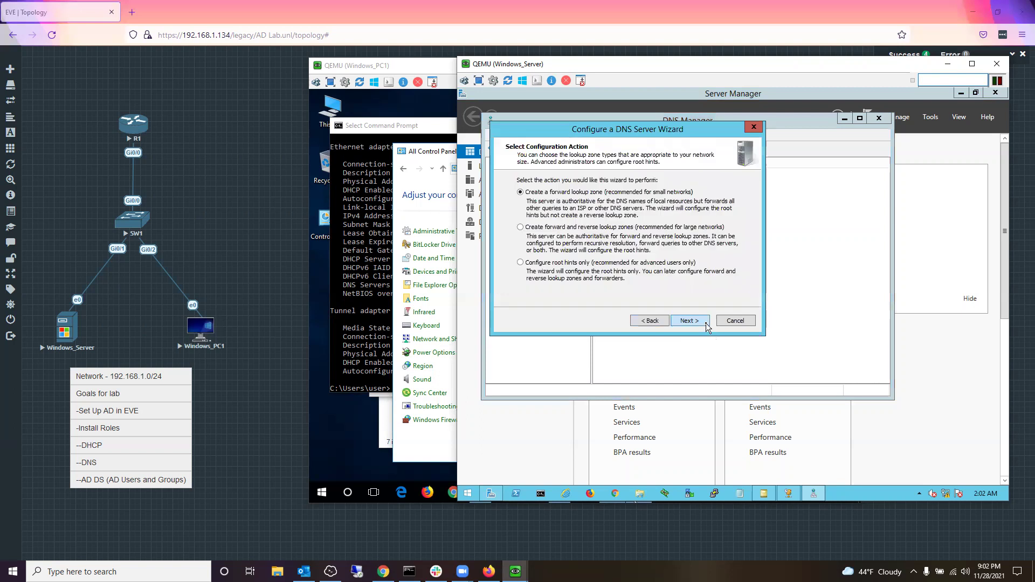
left_click(706, 323)
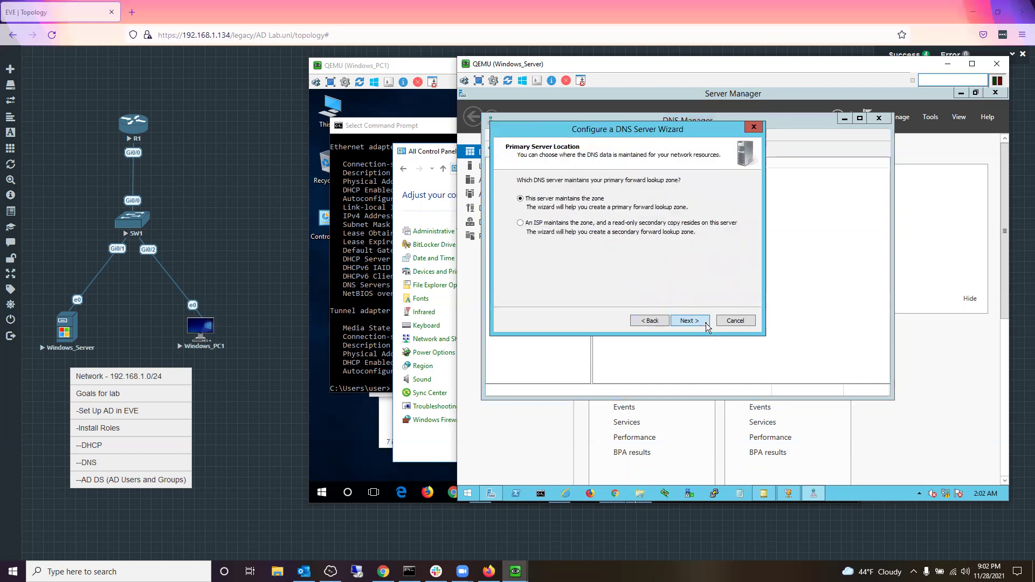
left_click(703, 320)
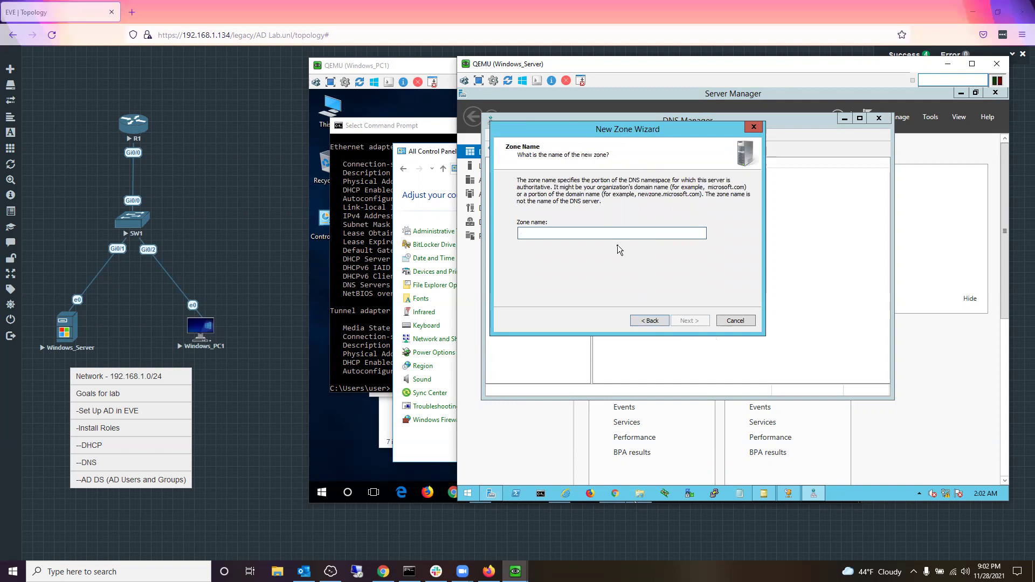
type("spidermanwarrior.net")
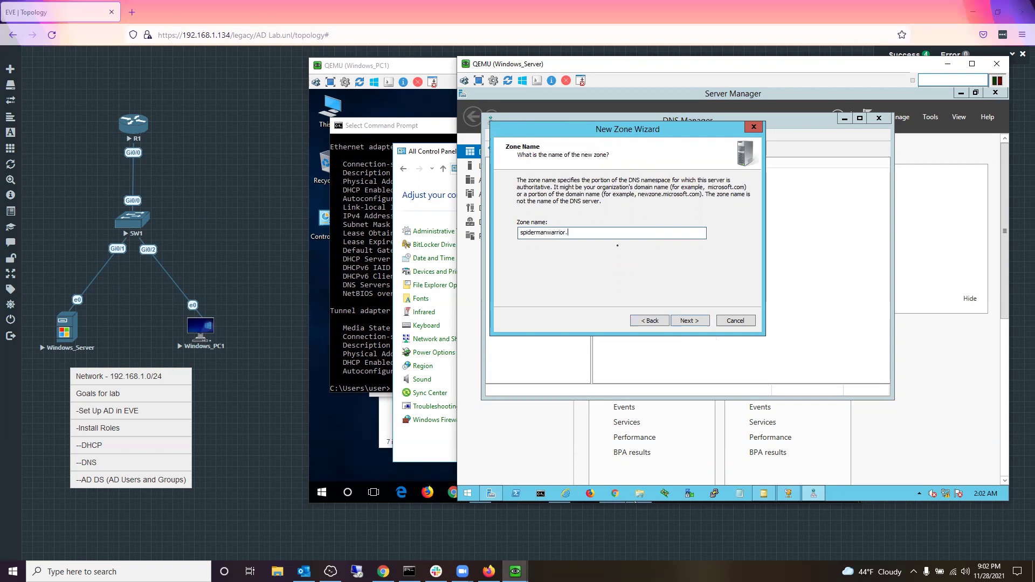
left_click(695, 323)
left_click(695, 322)
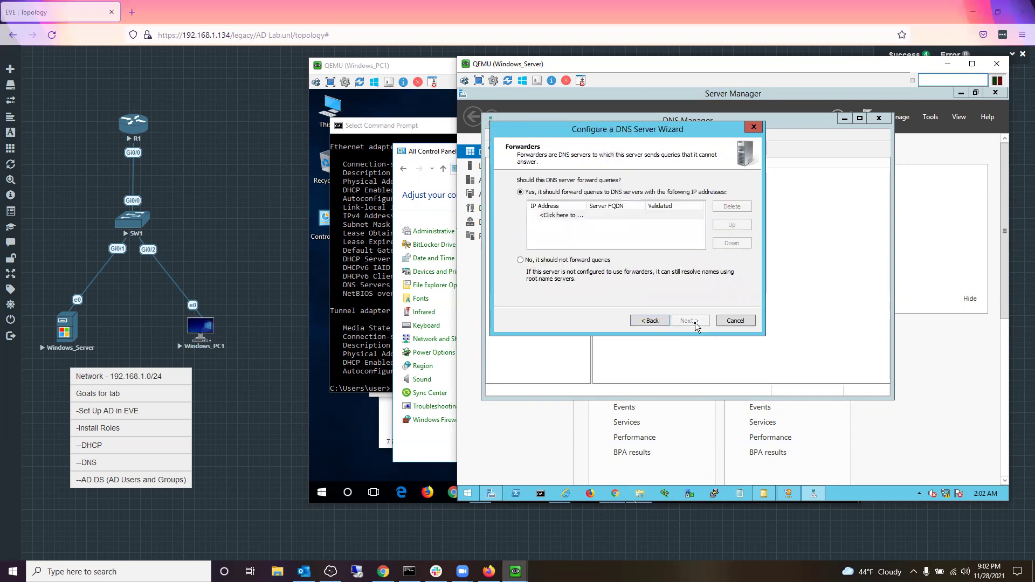
Step: Choose not to forward queries, continue the wizard, and switch back to Windows_PC1
left_click(615, 216)
double_click(614, 216)
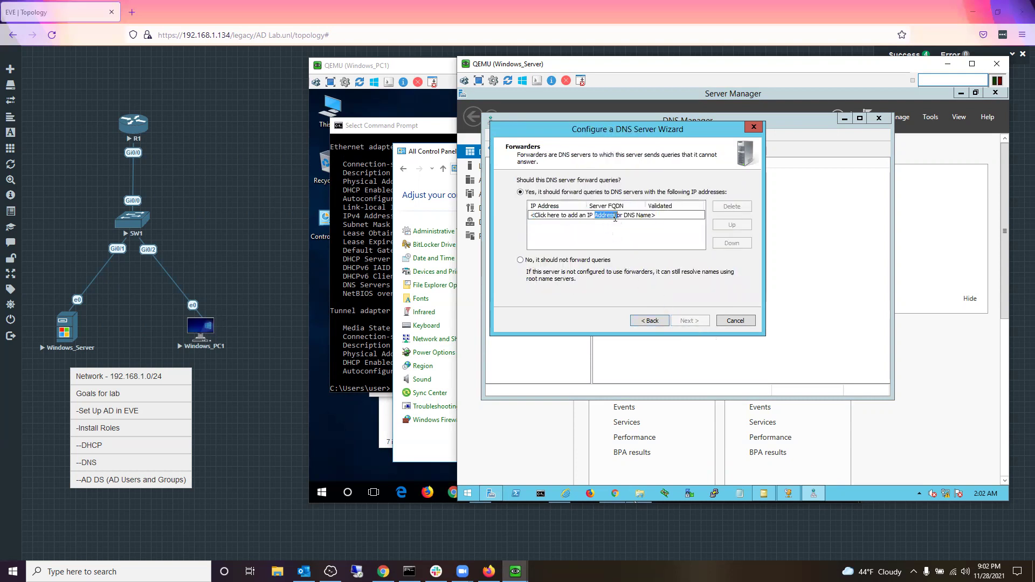
double_click(573, 216)
right_click(541, 216)
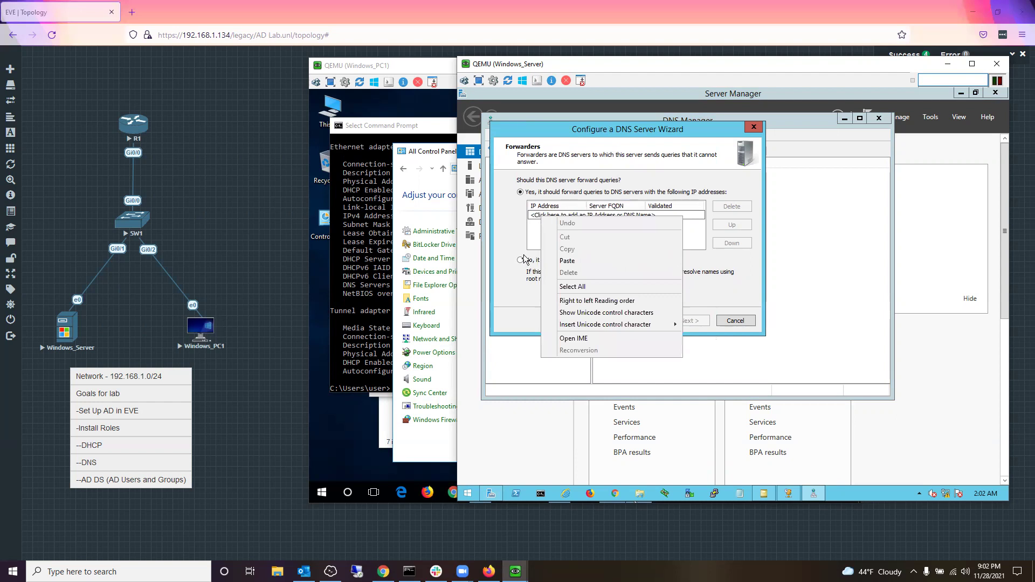
left_click(522, 269)
left_click(521, 262)
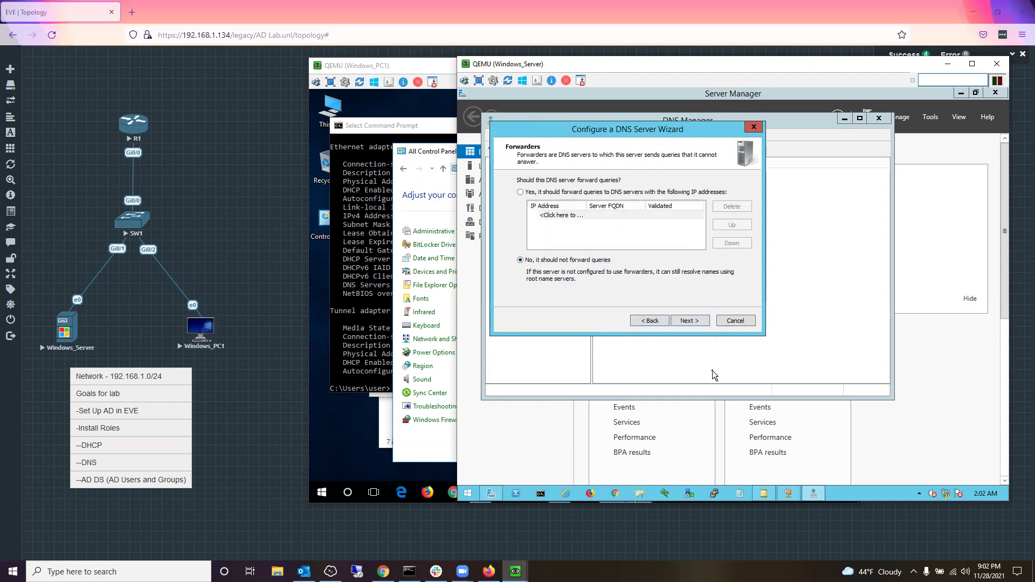
left_click(690, 323)
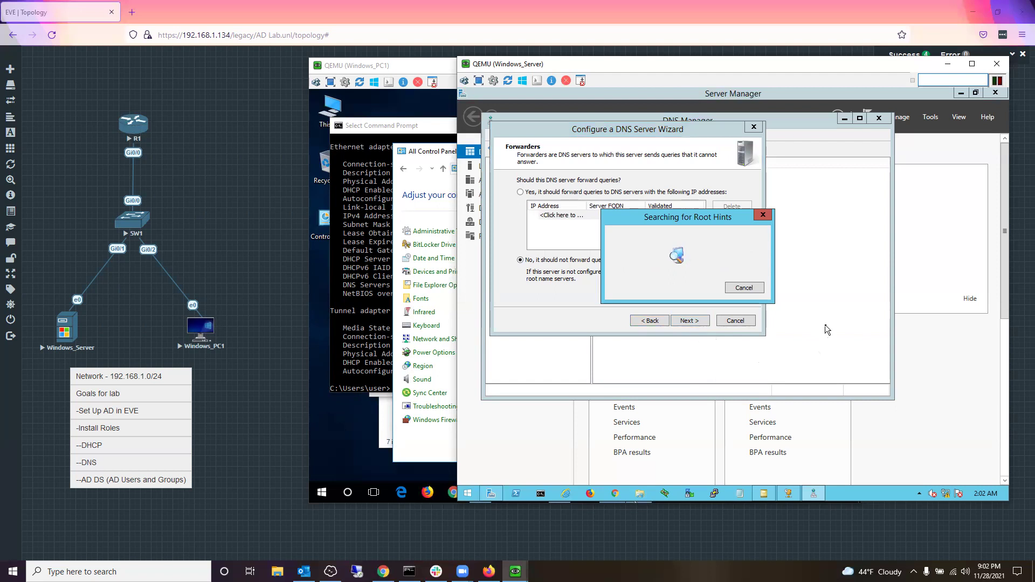
left_click(453, 311)
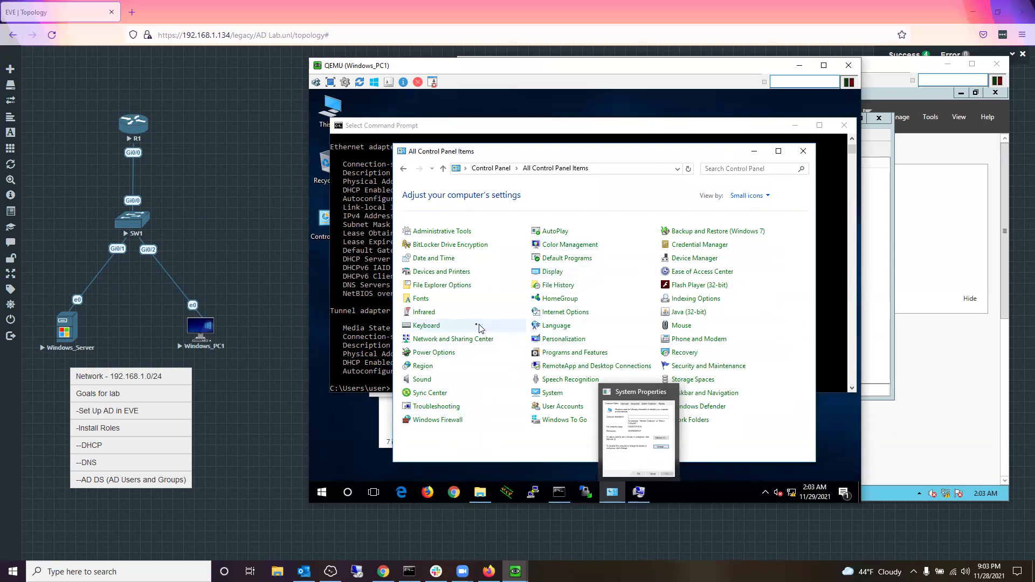
Step: Set the Ethernet adapter's IPv4 DNS server manually to 192.168.1.10 and close the dialogs
left_click(466, 340)
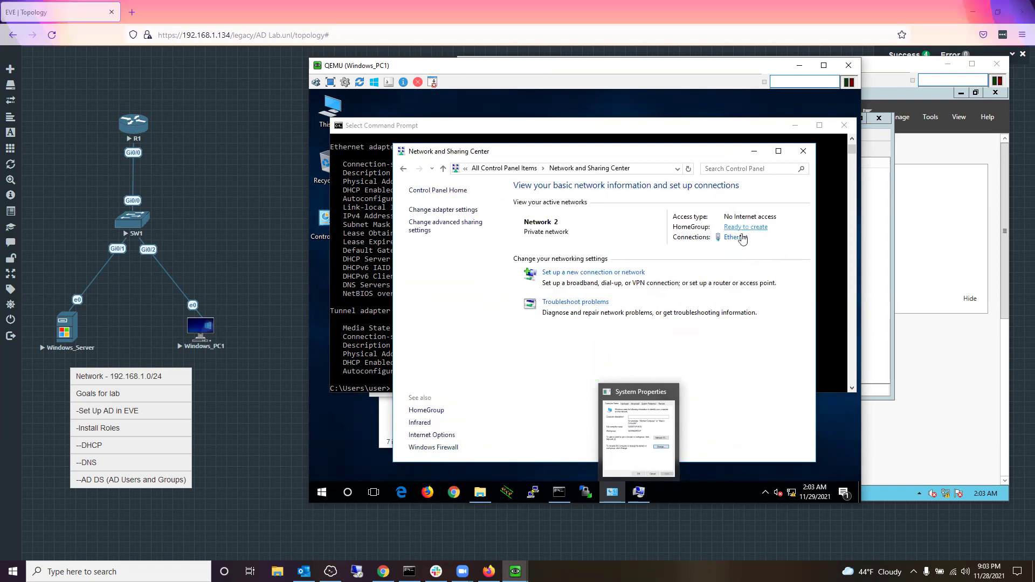
left_click(736, 237)
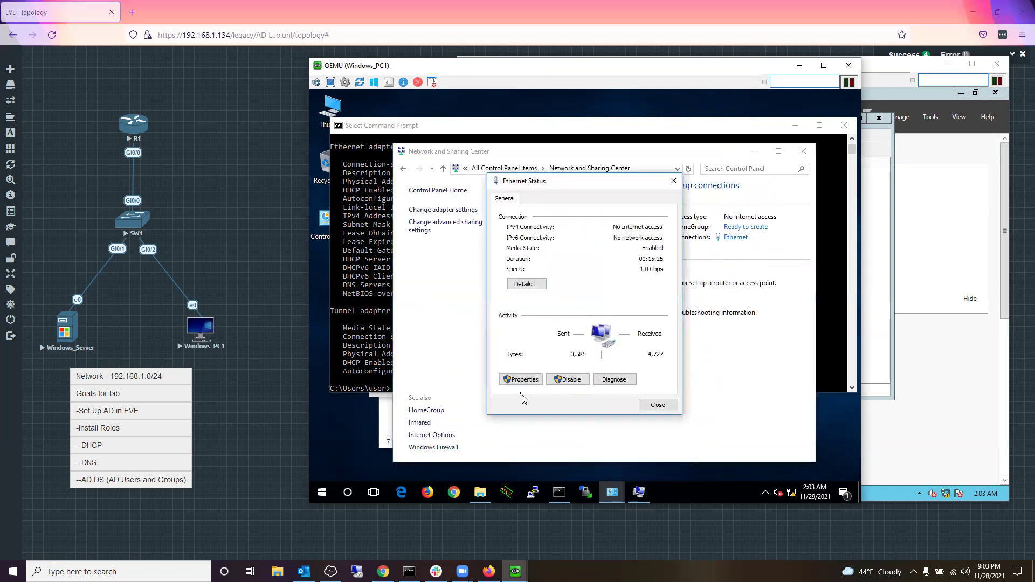
left_click(522, 379)
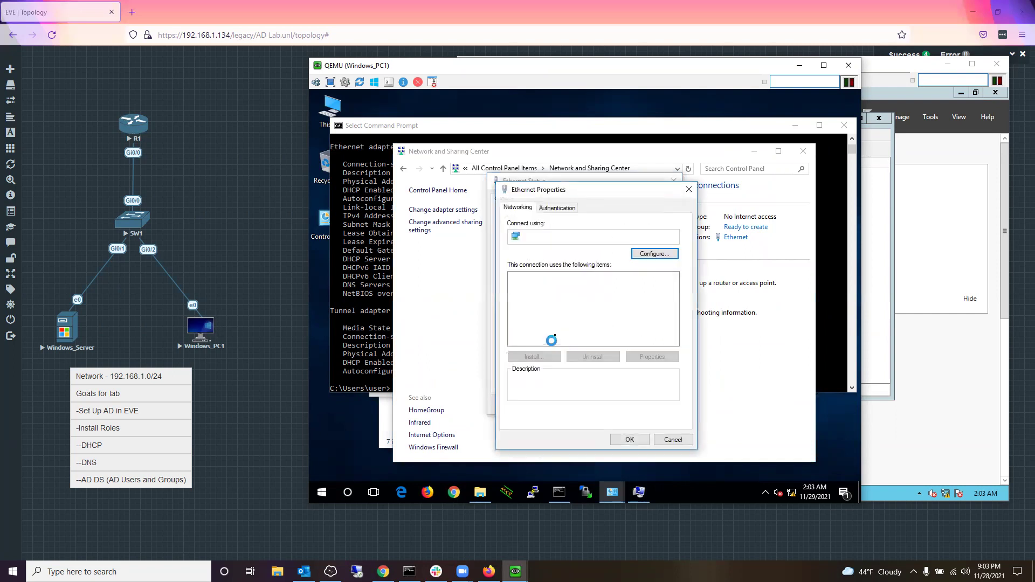
scroll(594, 314, "down", 1)
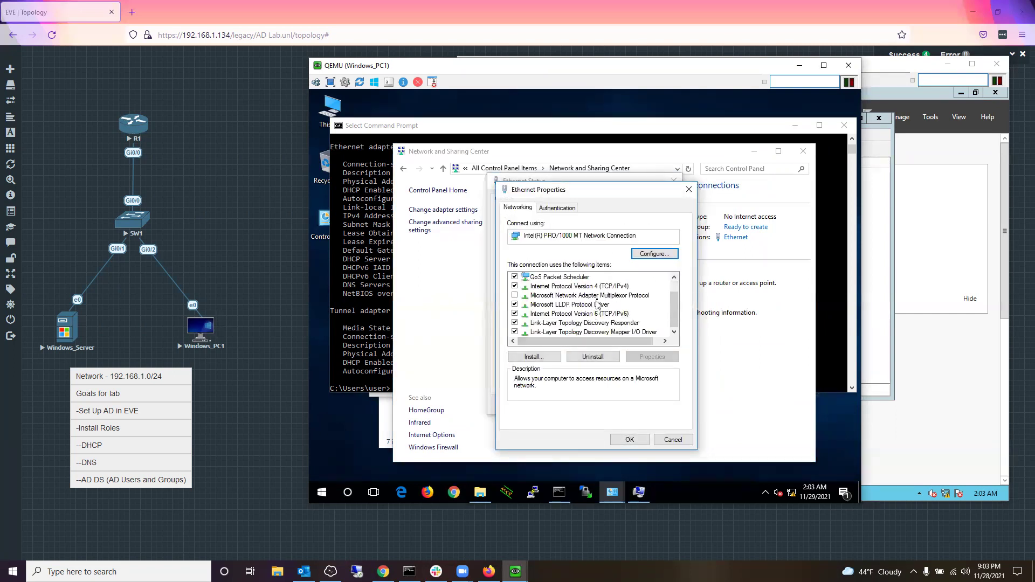
double_click(603, 287)
left_click(609, 383)
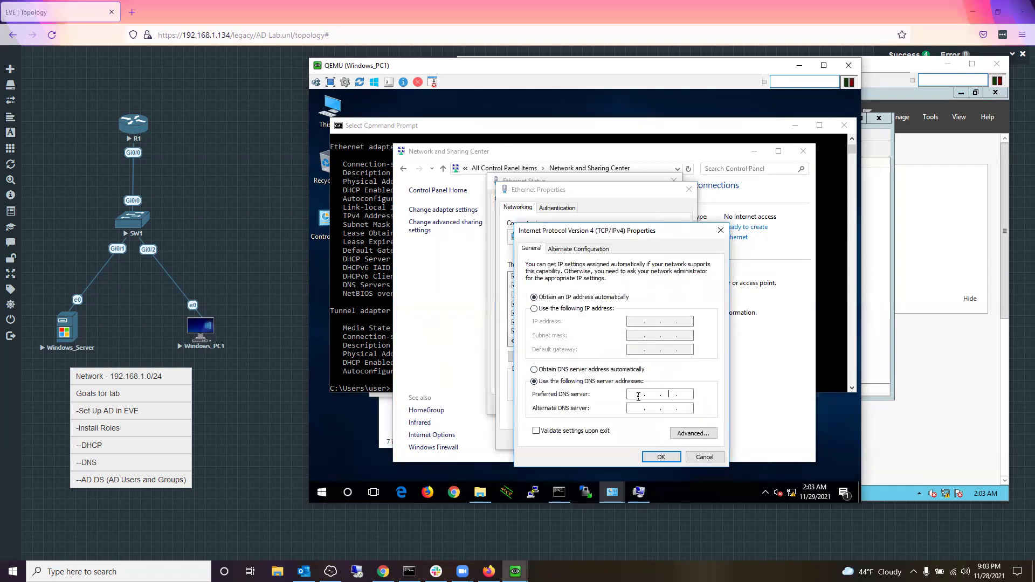
left_click(674, 458)
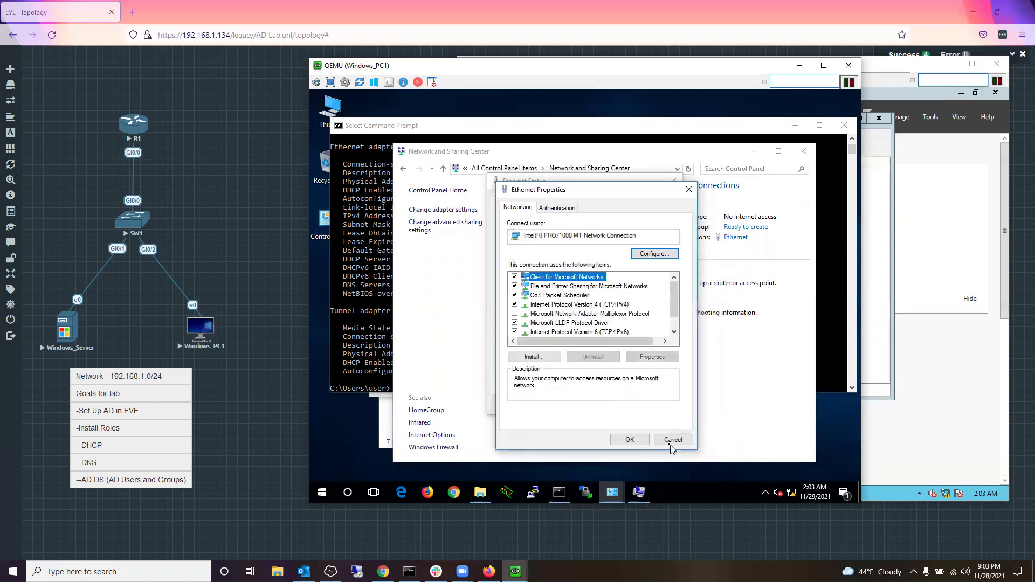
left_click(629, 440)
left_click(650, 407)
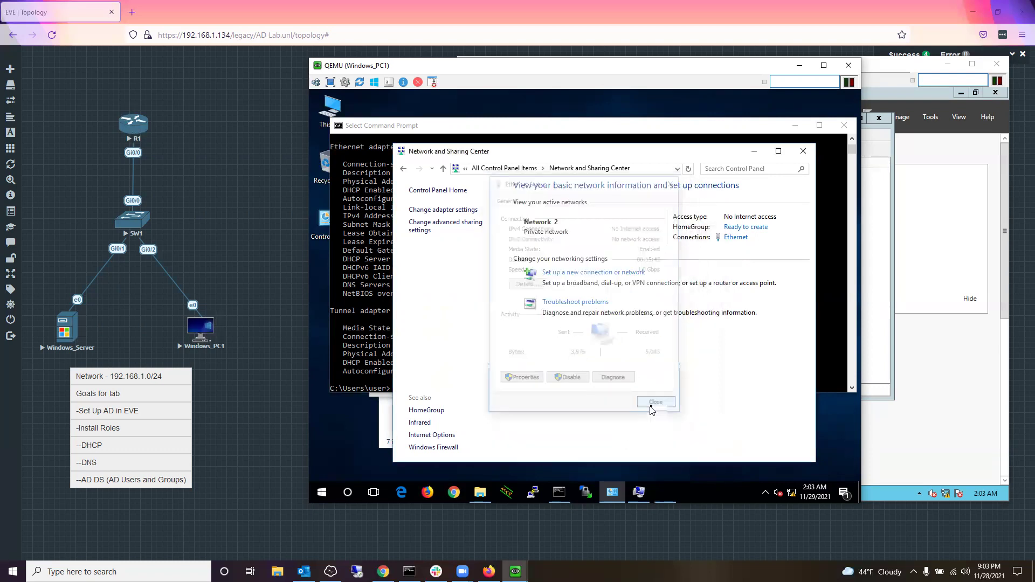
Step: Rerun ipconfig /all and ping Spidermanwarrior.net, getting replies from 192.168.1.10
left_click(345, 334)
left_click(751, 312)
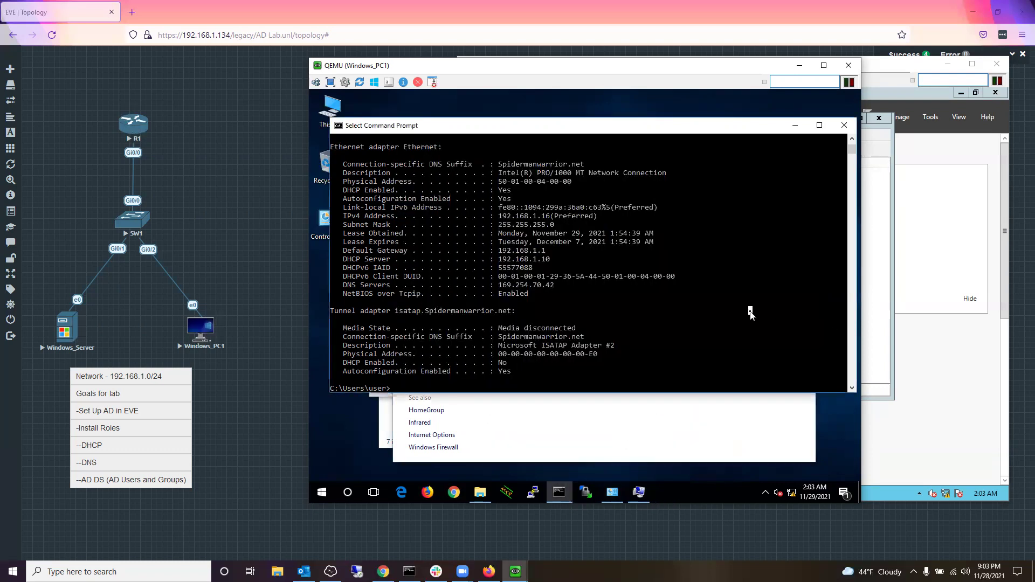
key("Up")
key("Return")
type("ping Spidermanwarrior.net")
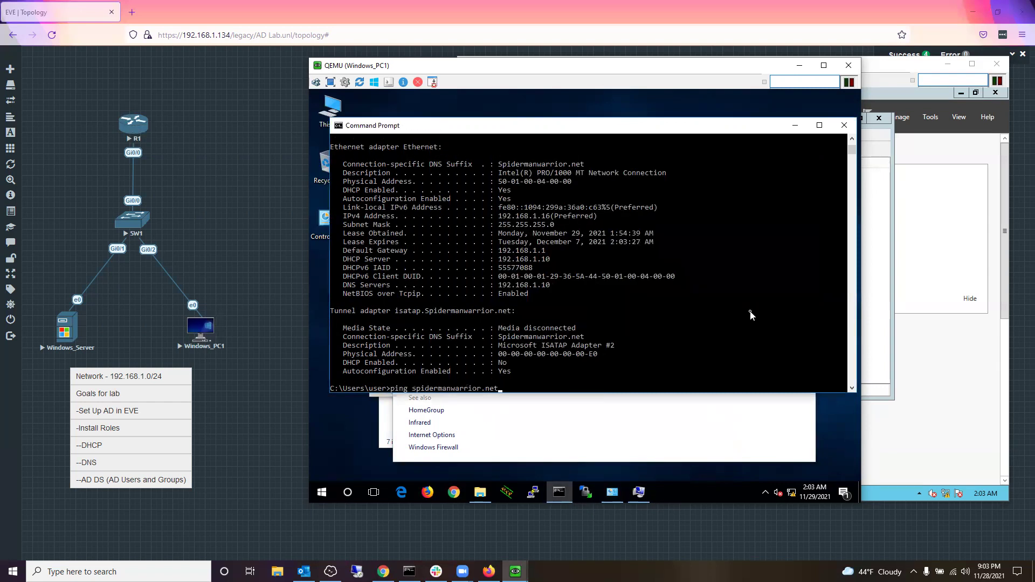
key("Return")
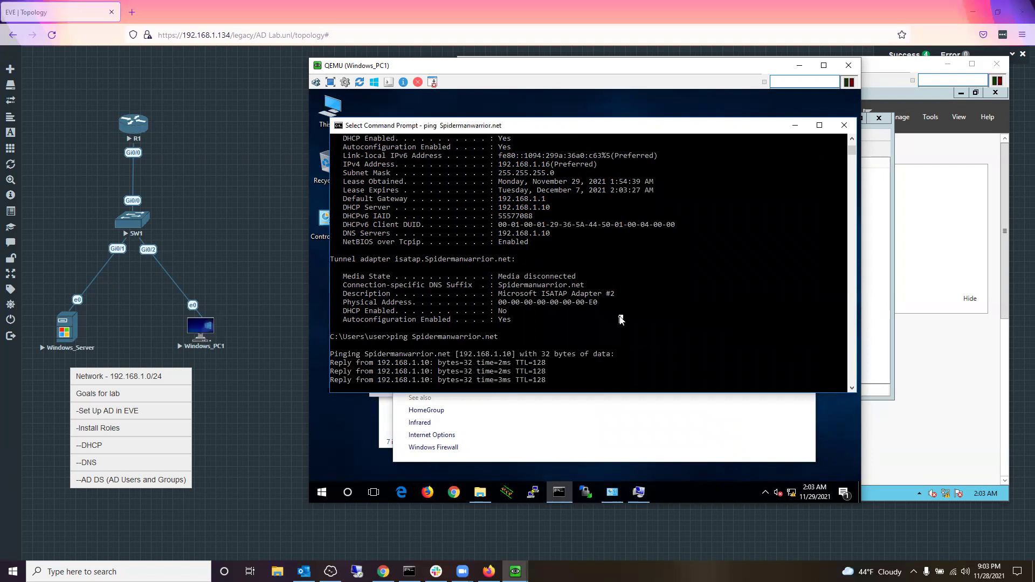
Step: Complete the domain name in Computer Name/Domain Changes and submit the join
left_click(639, 492)
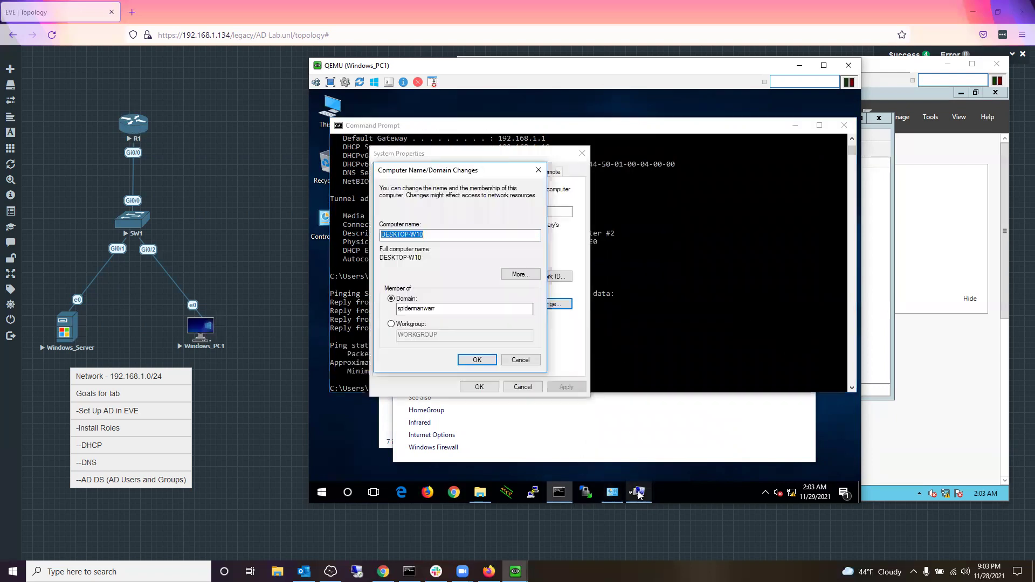
left_click(619, 493)
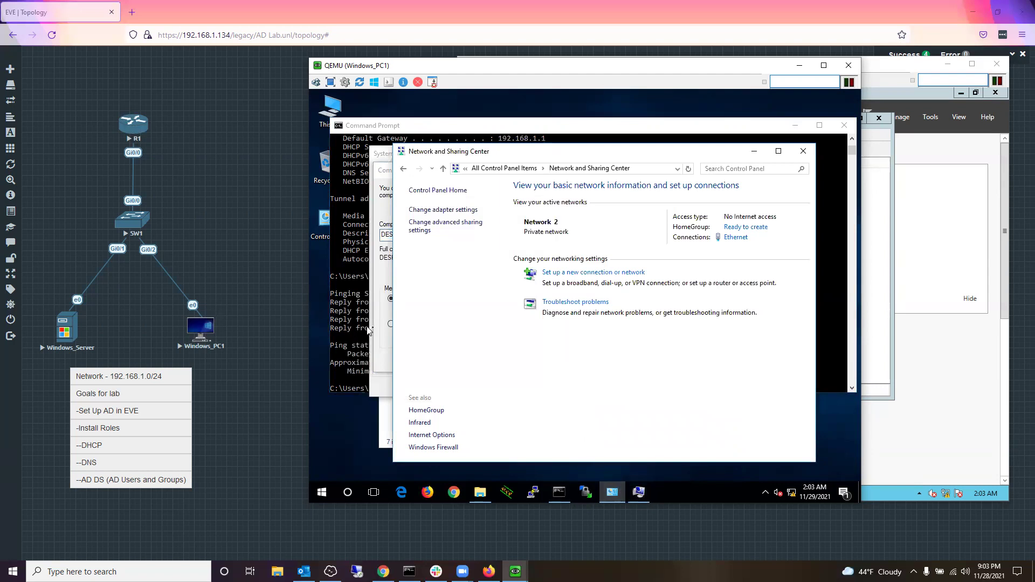
left_click(386, 332)
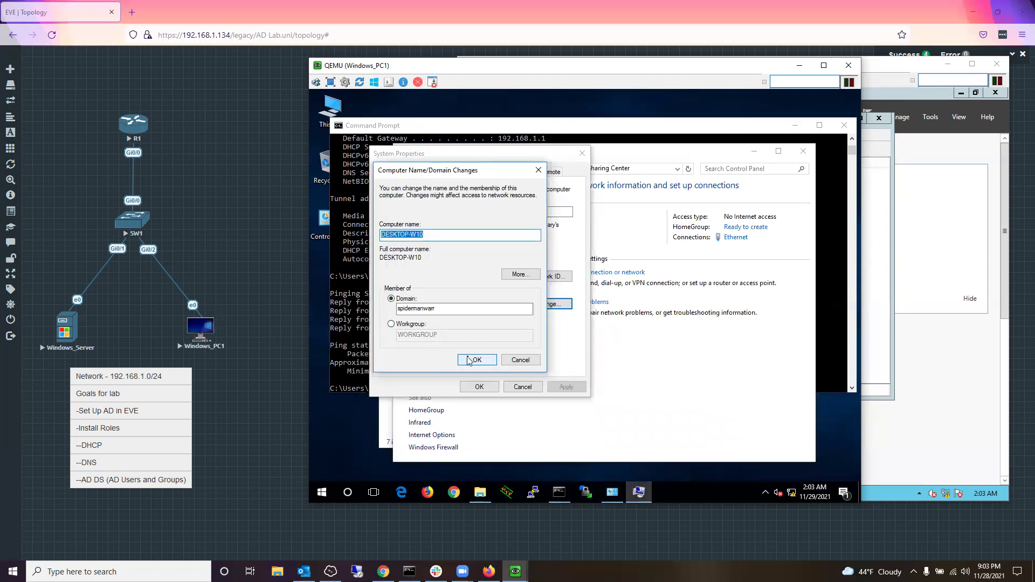
left_click(461, 312)
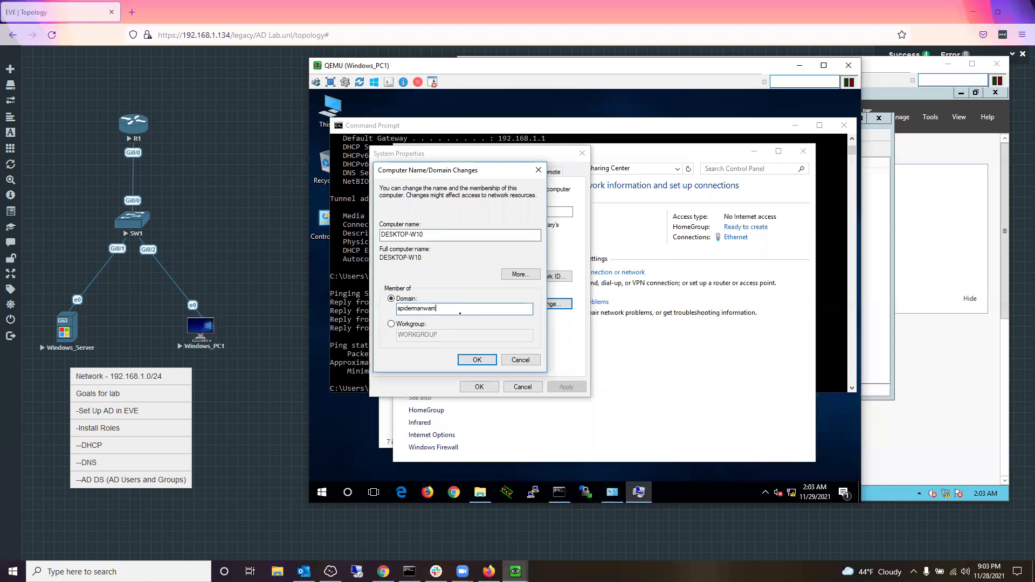
type("ior.net")
key("Return")
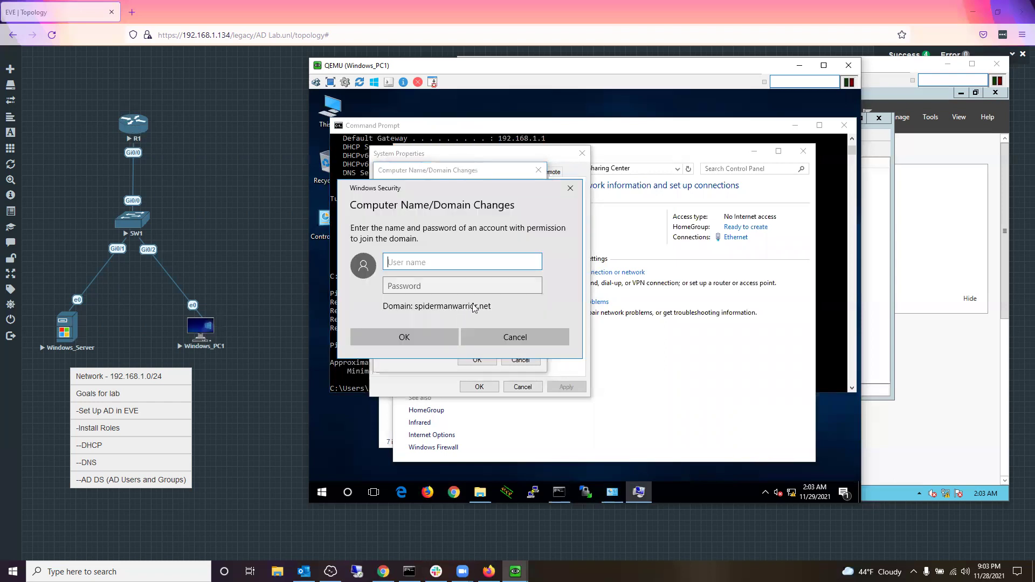
Step: Enter spidermanwarr\ credentials and dismiss the incorrect user name or password error
type("spidermanwarr\\administrator")
key("Tab")
type("P")
key("BackSpace")
type("P")
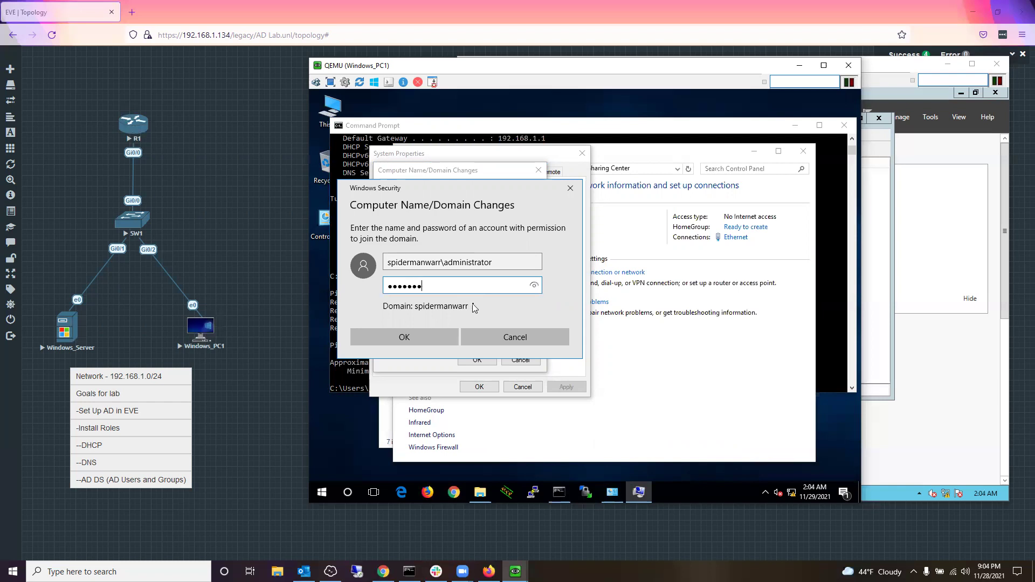
key("Return")
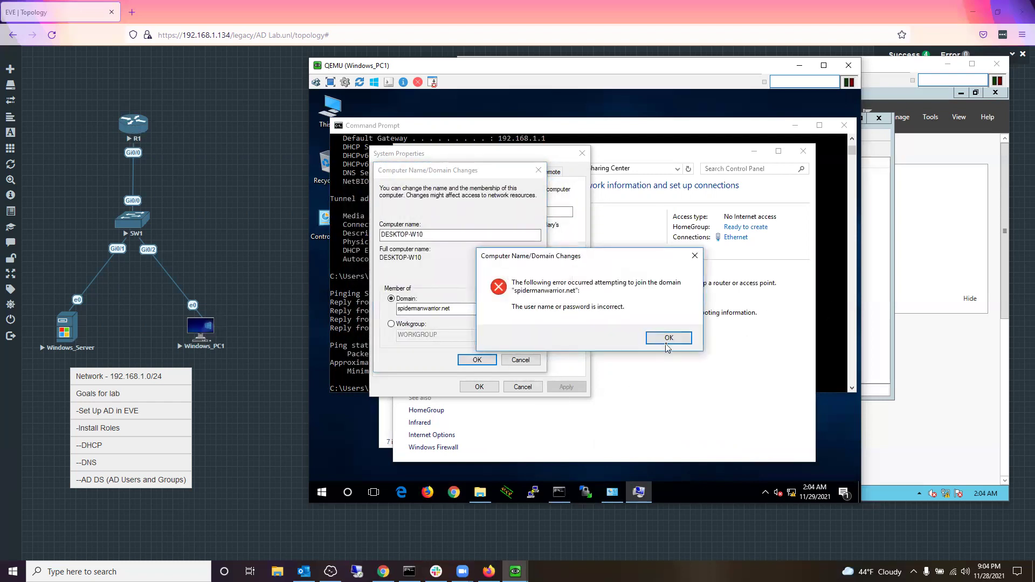
left_click(668, 337)
Step: Trim the domain name and resubmit with spidermanwarr\administrator and the administrator password
left_click(498, 313)
key("BackSpace")
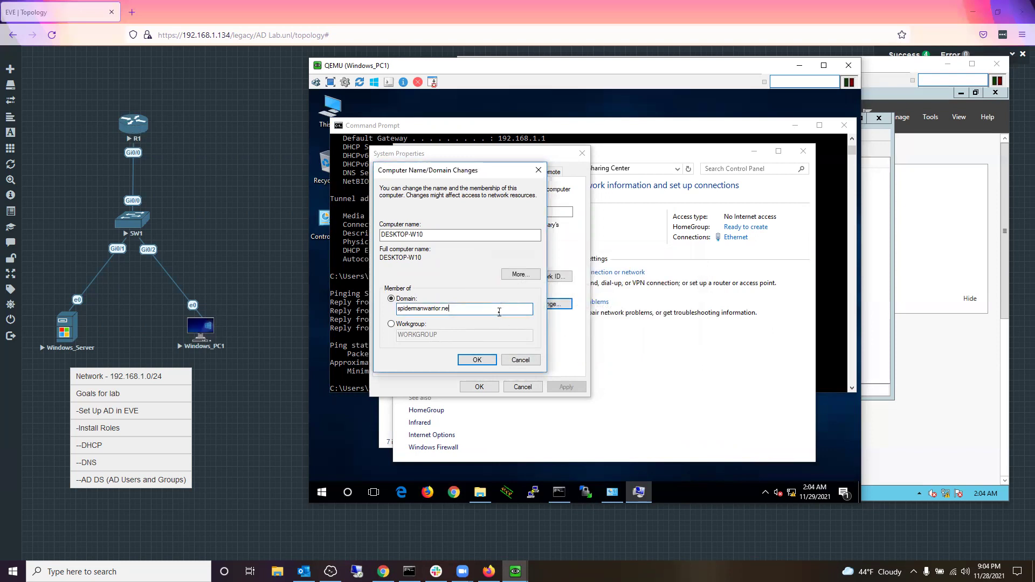
key("Return")
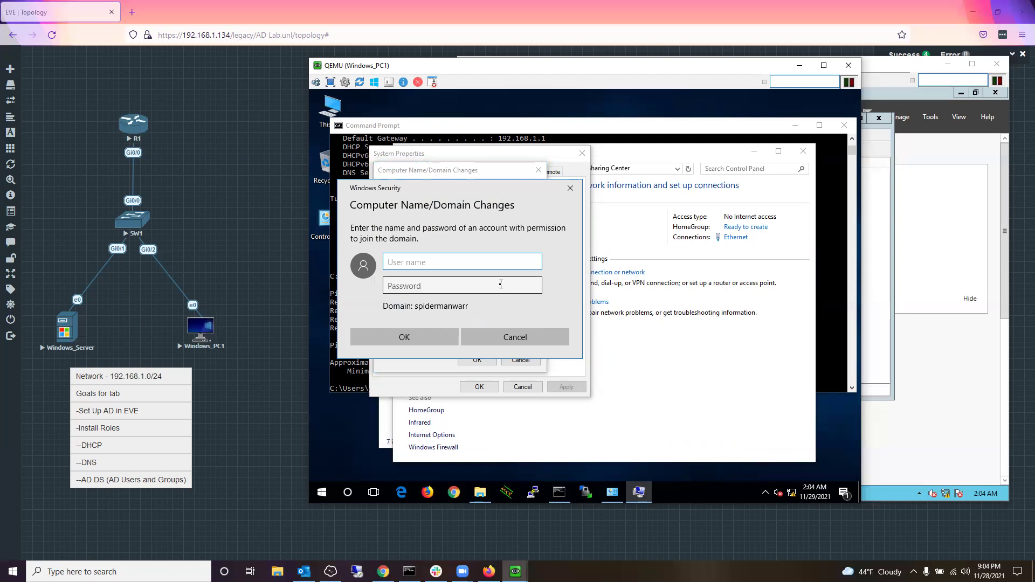
type("spidermanwarr\\administrator")
key("Tab")
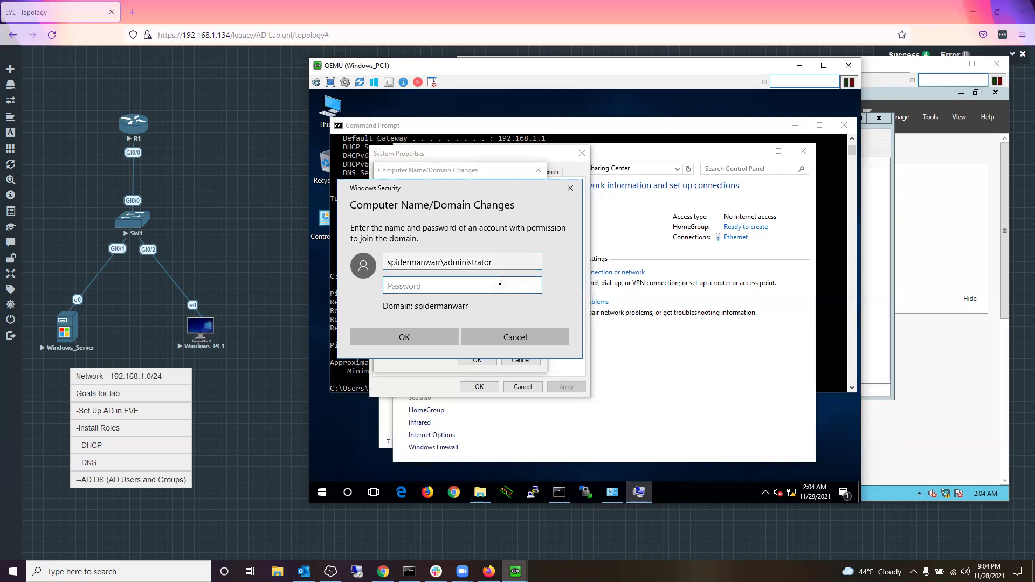
type("P@ssw0rd")
key("Return")
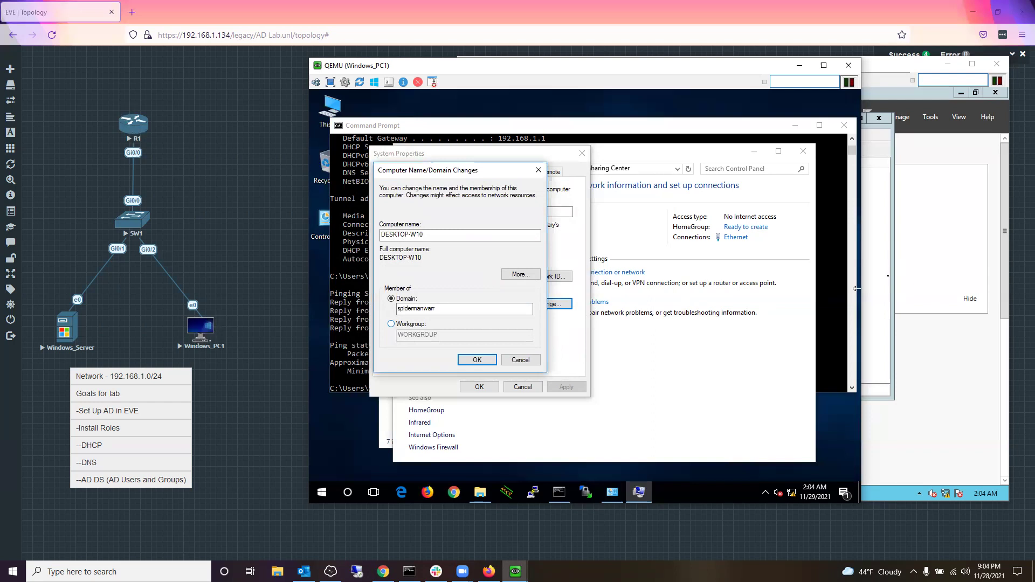
left_click(885, 276)
Step: Finish the DNS wizard, dismiss the root hints and existing zone errors, and minimize back to Windows_PC1
left_click(684, 321)
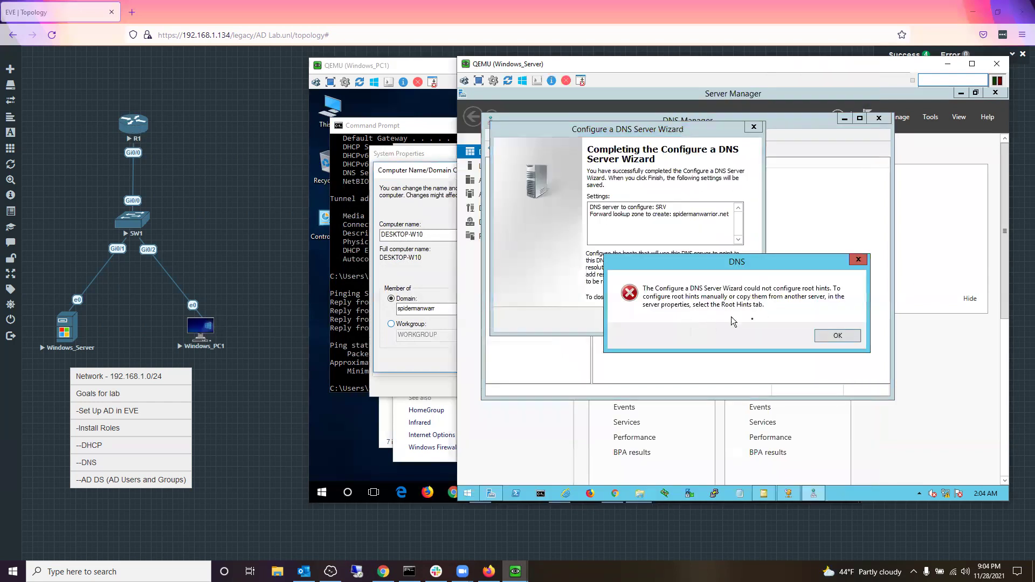
left_click(830, 337)
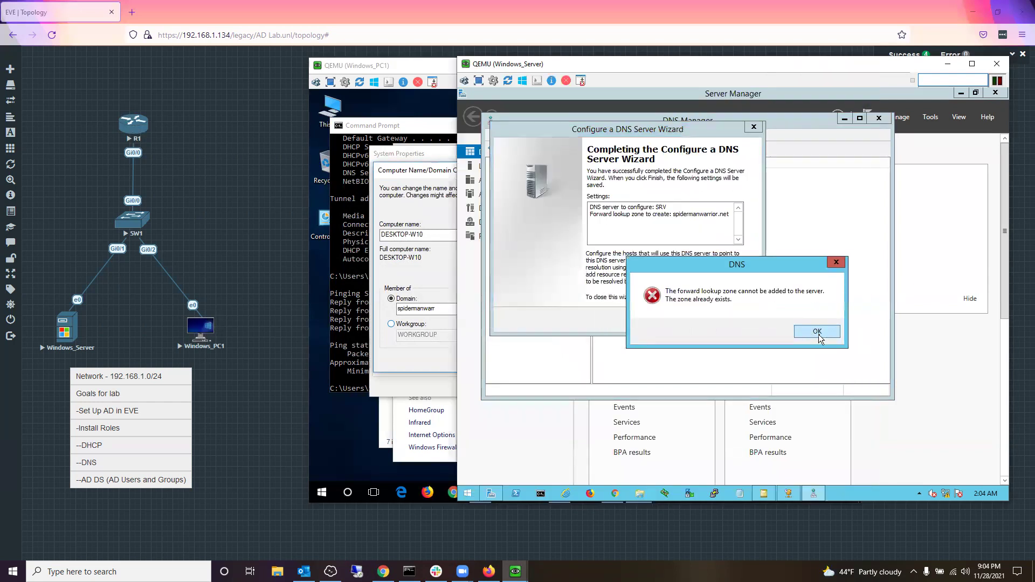
left_click(817, 332)
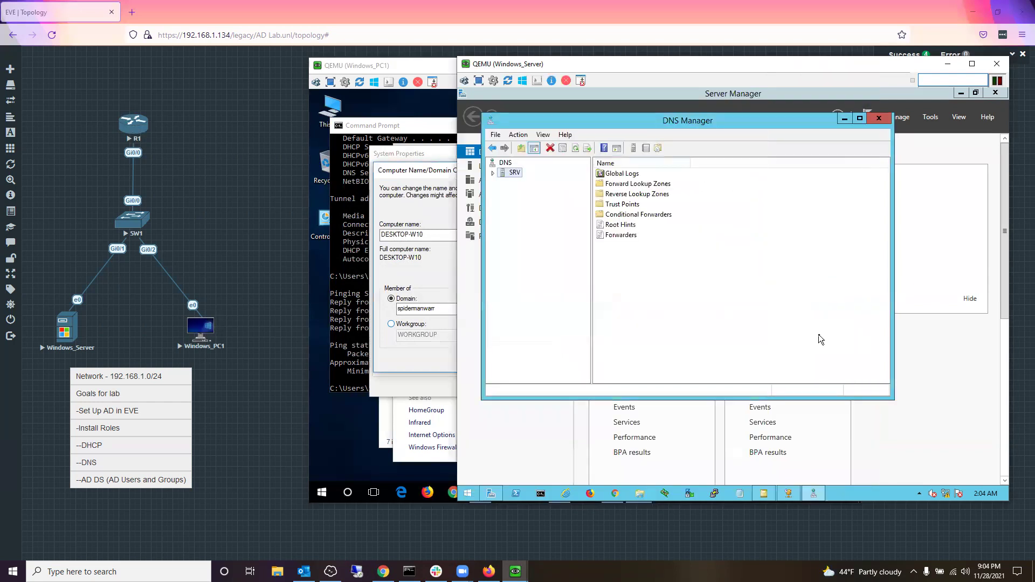
left_click(844, 119)
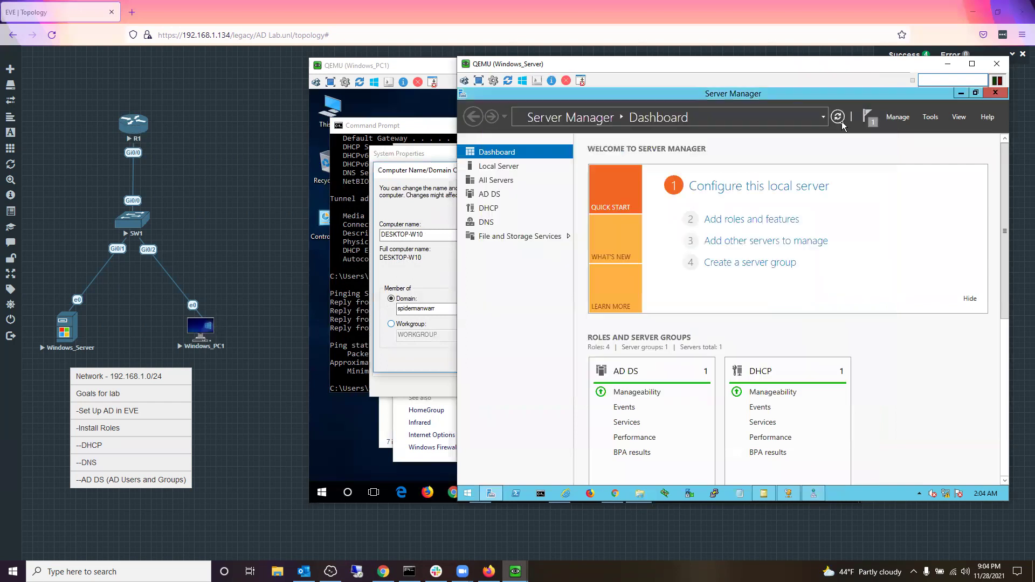
left_click(947, 64)
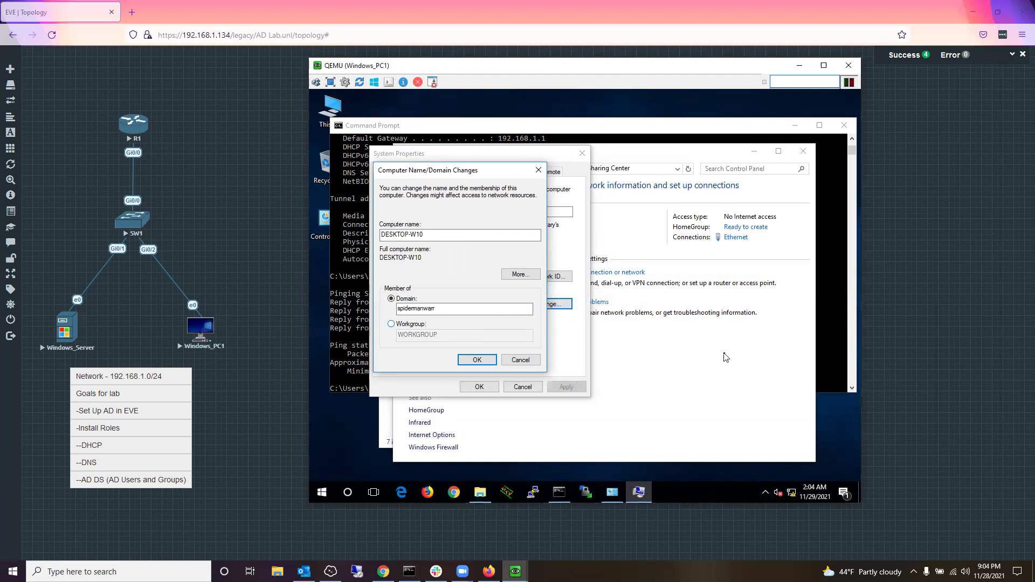
Step: Dismiss the incorrect credentials error and resubmit the spidermanwarr domain join from Computer Name/Domain Changes
left_click(666, 333)
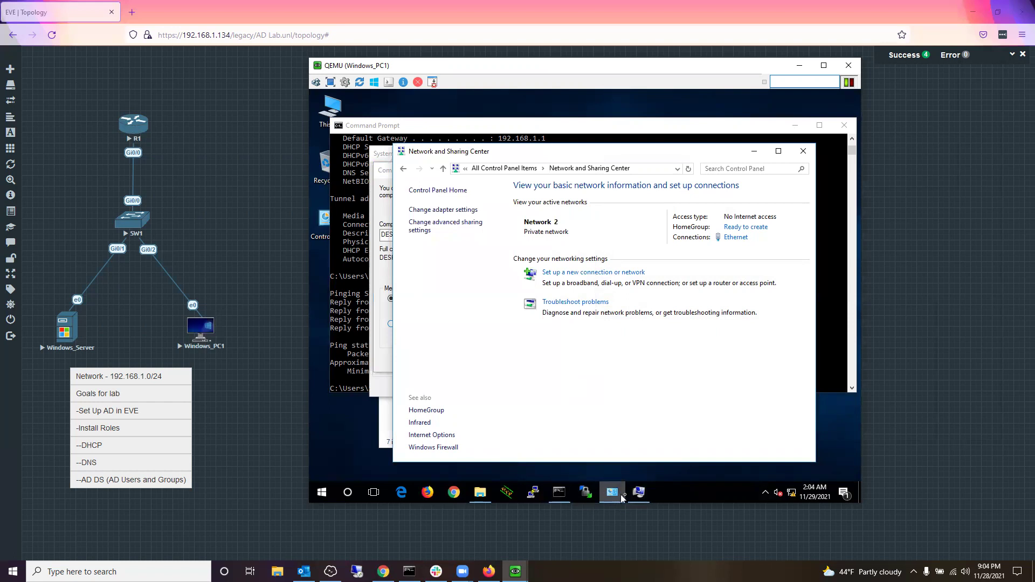
left_click(384, 345)
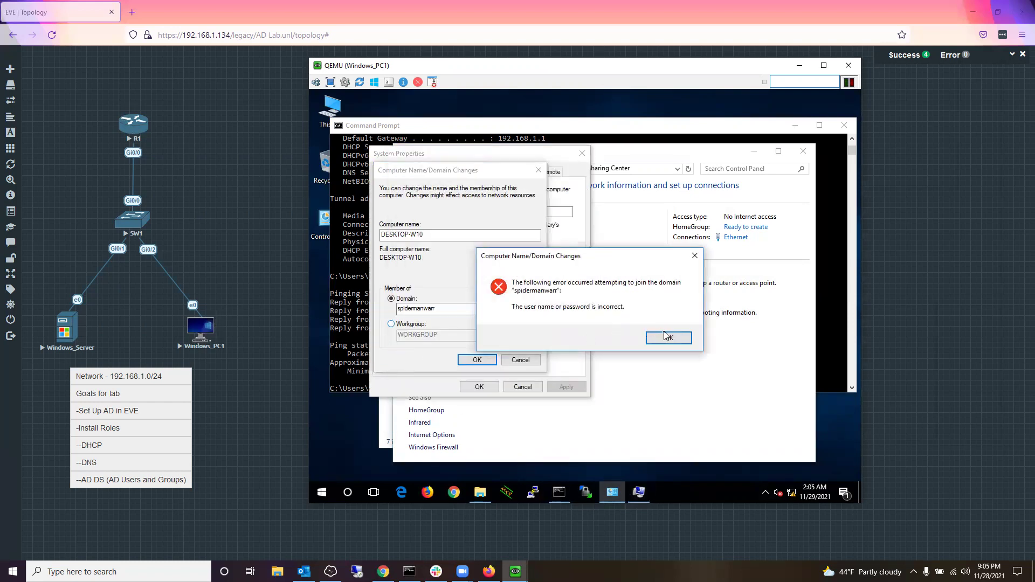
left_click(667, 336)
left_click(884, 277)
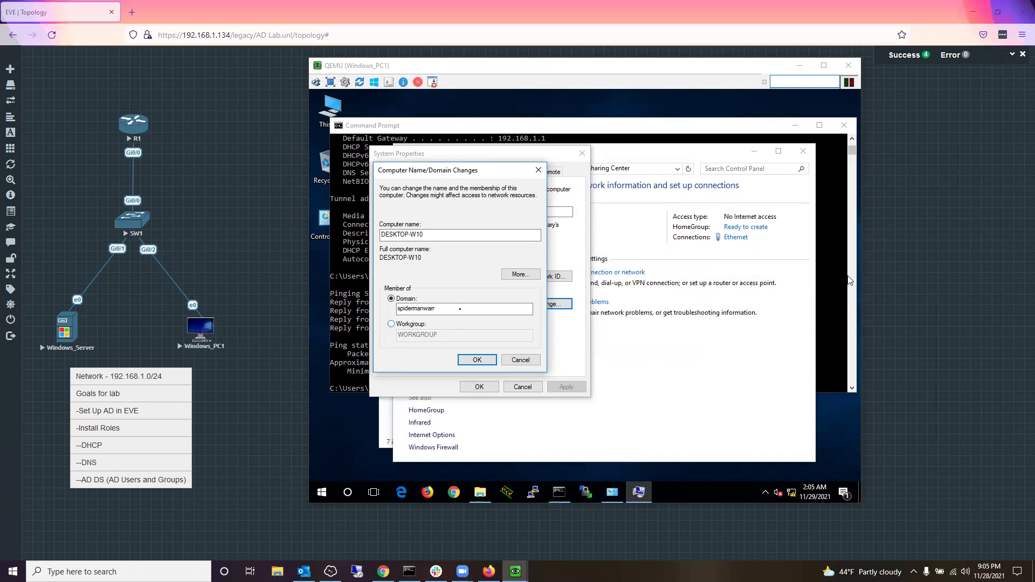
left_click(476, 360)
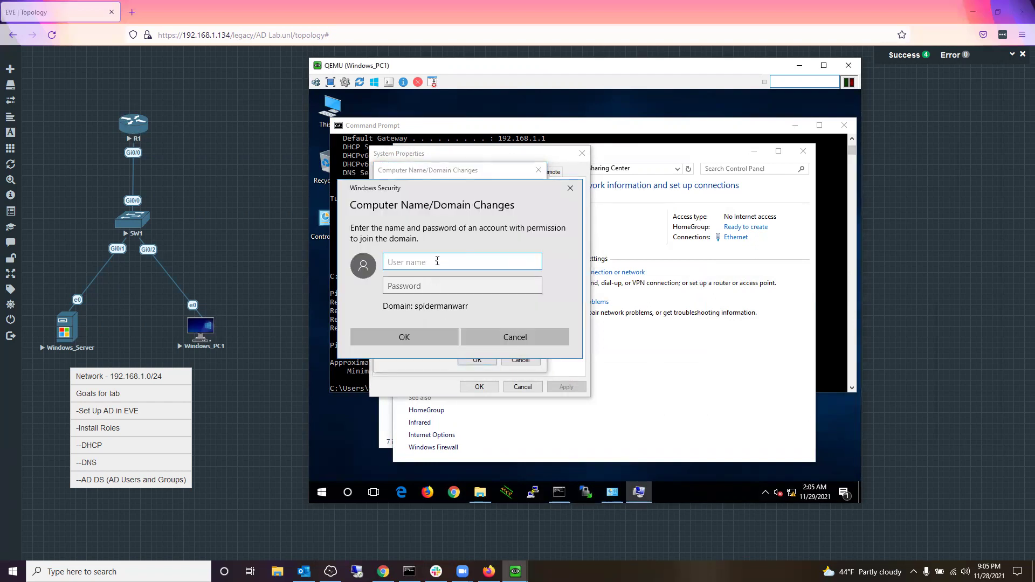
Step: Enter 'adminstrator' as the user name plus the account password and submit them
type("adminstrator")
key("Tab")
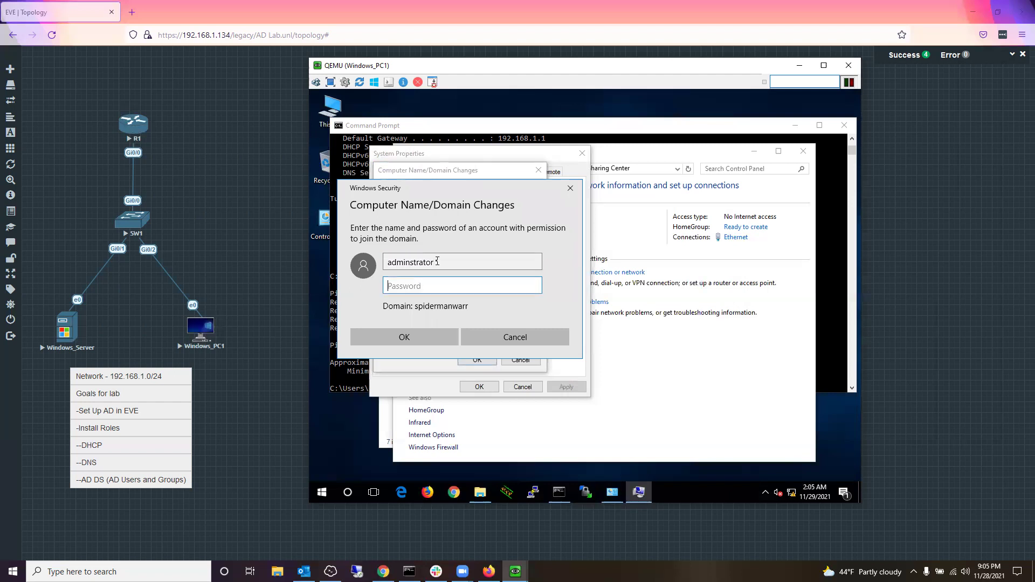
type("*********")
key("Return")
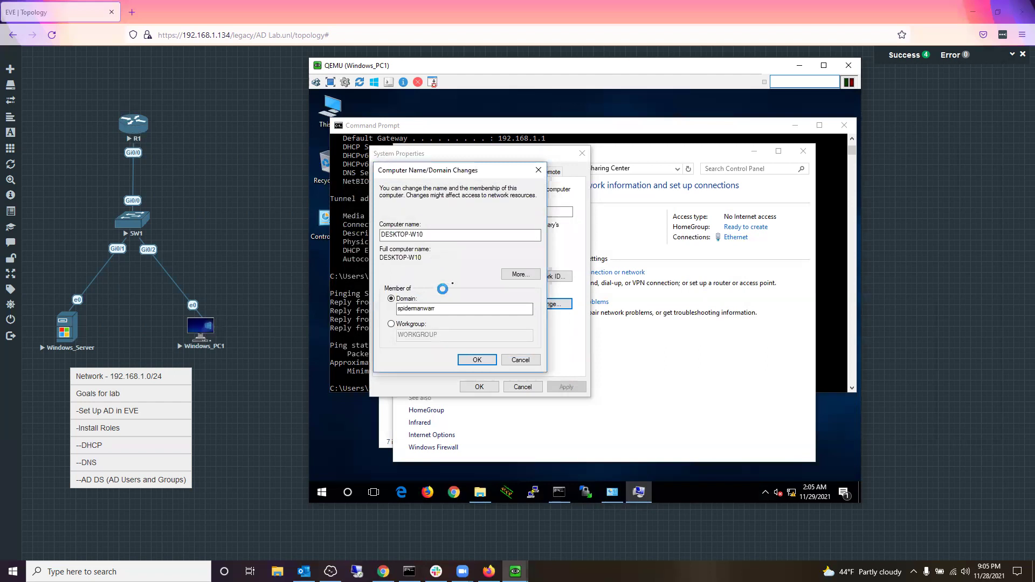
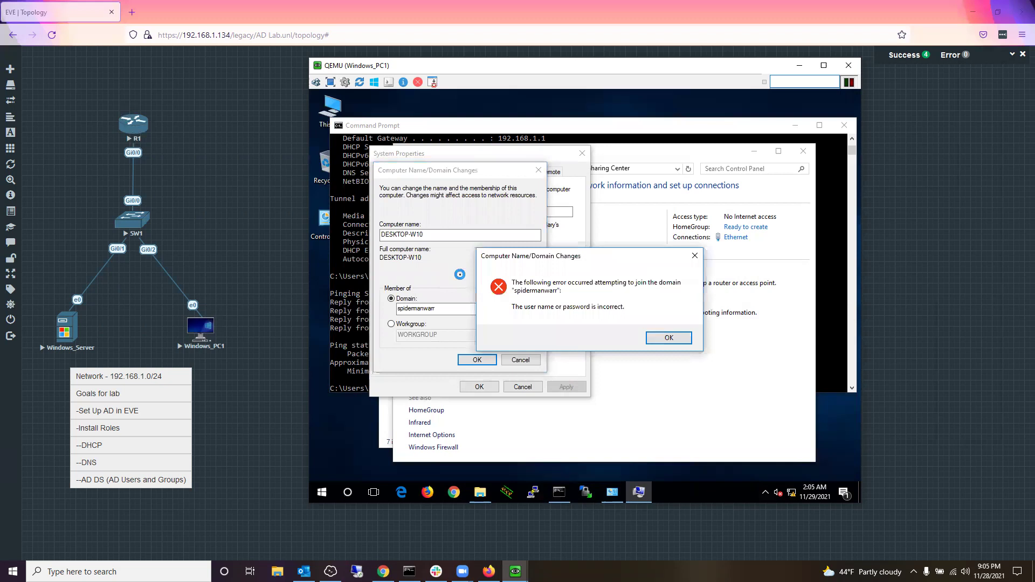
Step: Dismiss the join error and resubmit with Spidermanwarriors.net\adminstrator and its password
key("Return")
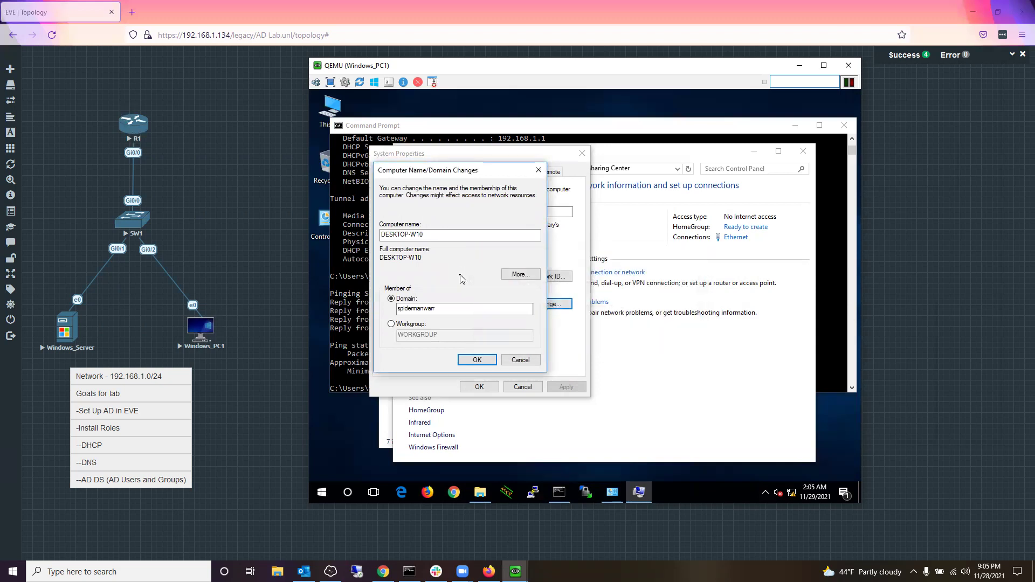
left_click(475, 359)
type("S")
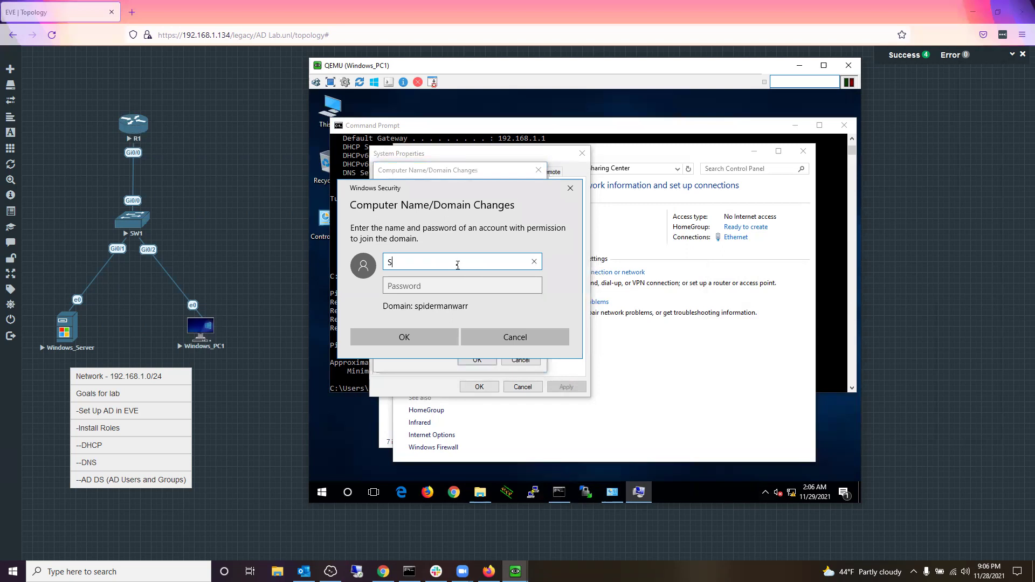
type("pidermanwarriors.net\\adminst")
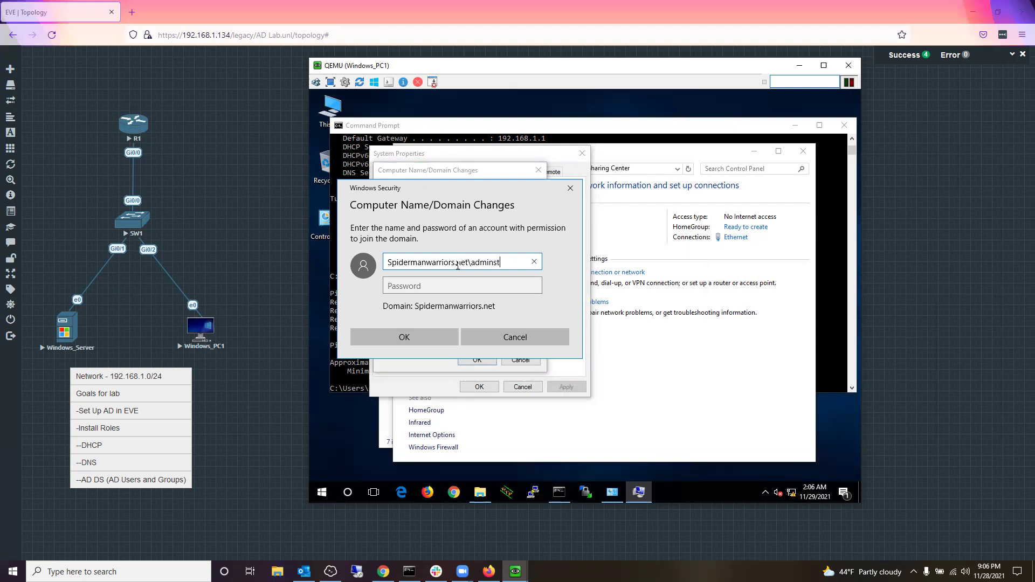
type("rator")
key("Tab")
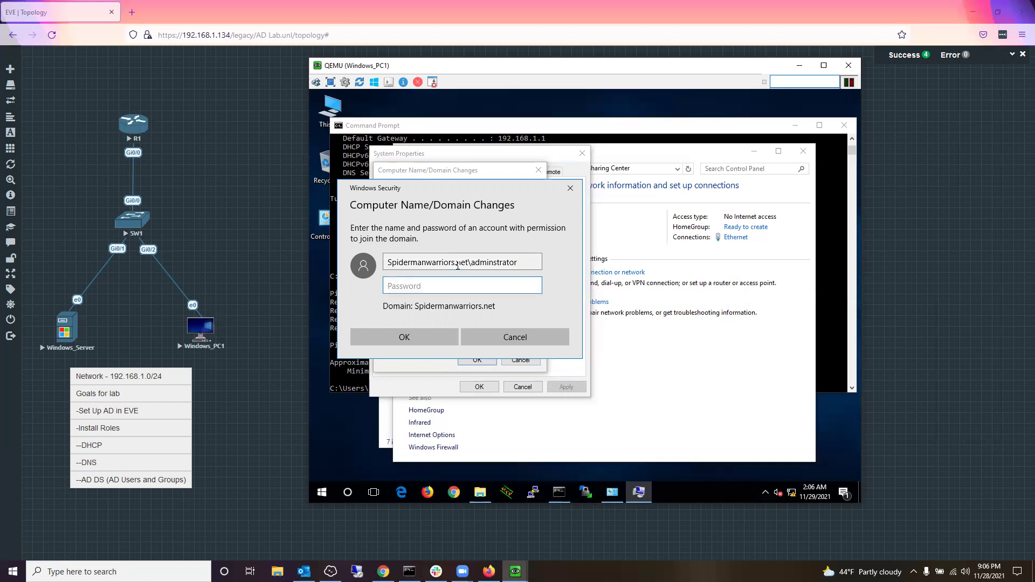
type("•••••••")
key("Return")
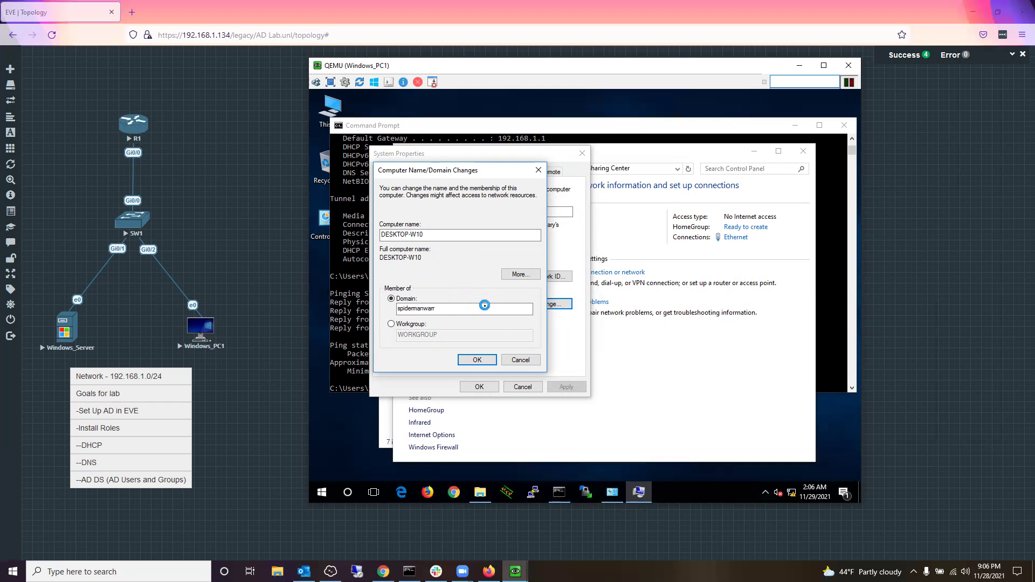
Step: Switch to the Windows_Server console and review the roles on the Server Manager dashboard
mouse_move(515, 572)
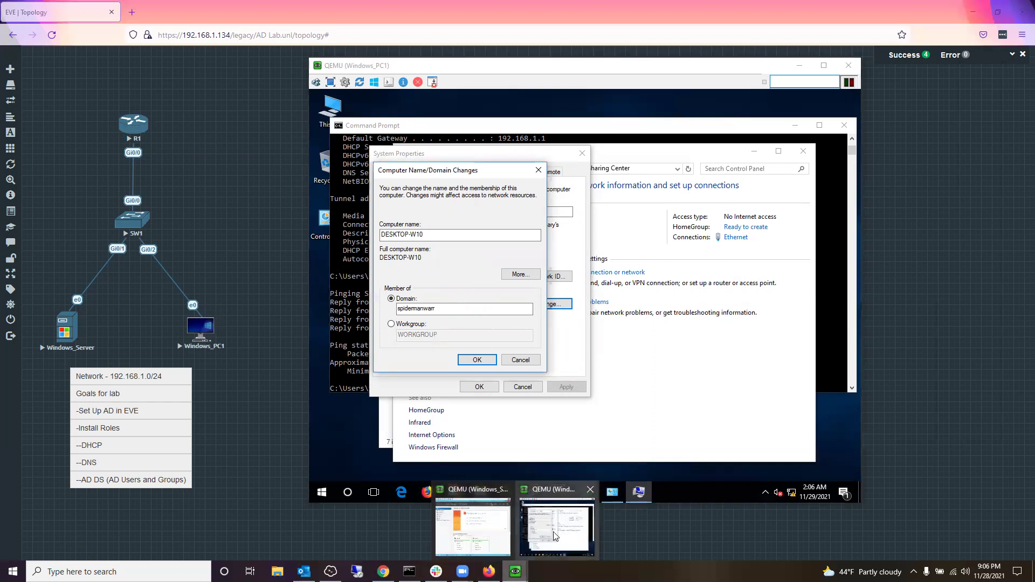
left_click(494, 533)
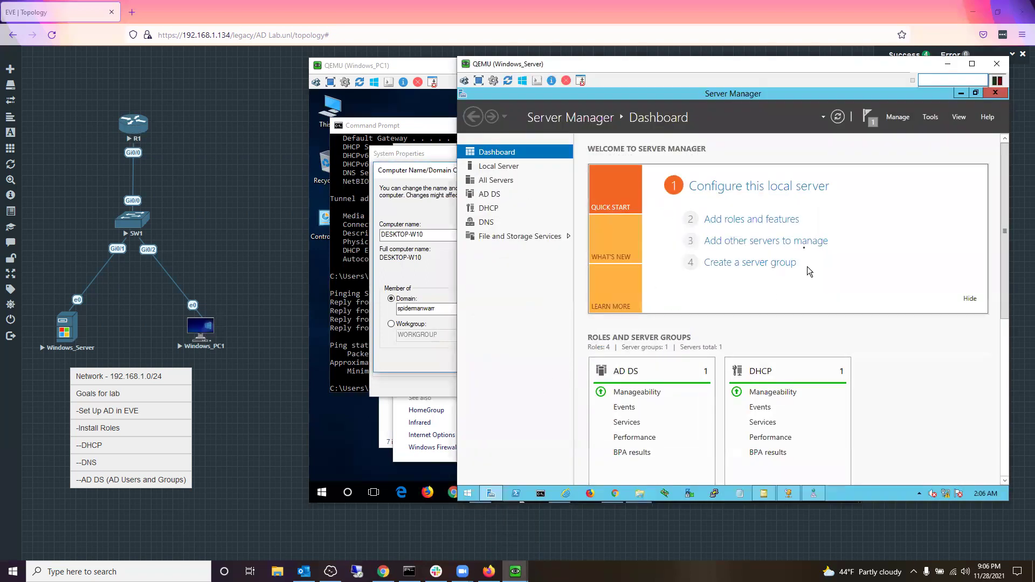
scroll(847, 322, "down", 3)
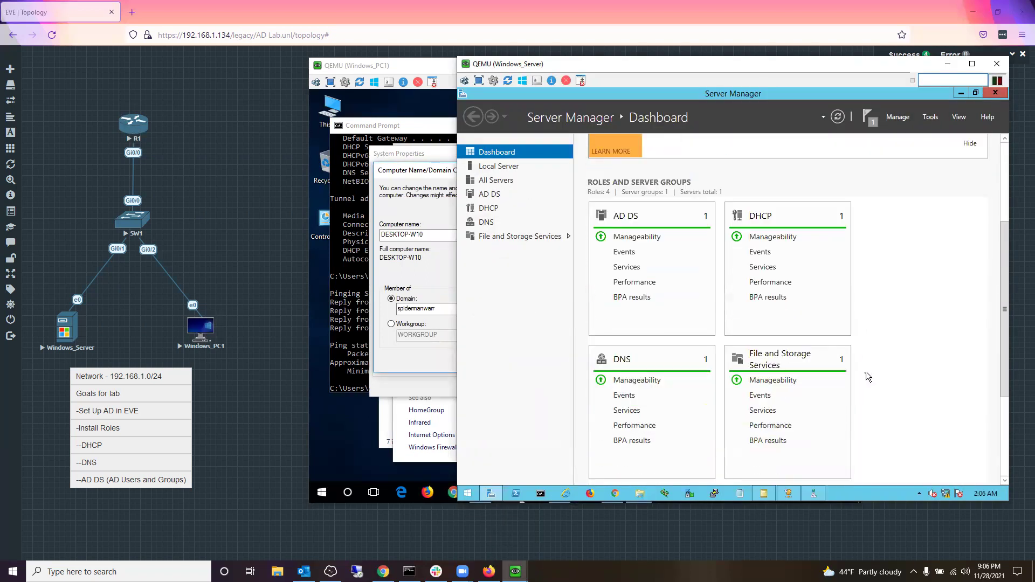
scroll(866, 372, "down", 3)
scroll(862, 377, "up", 2)
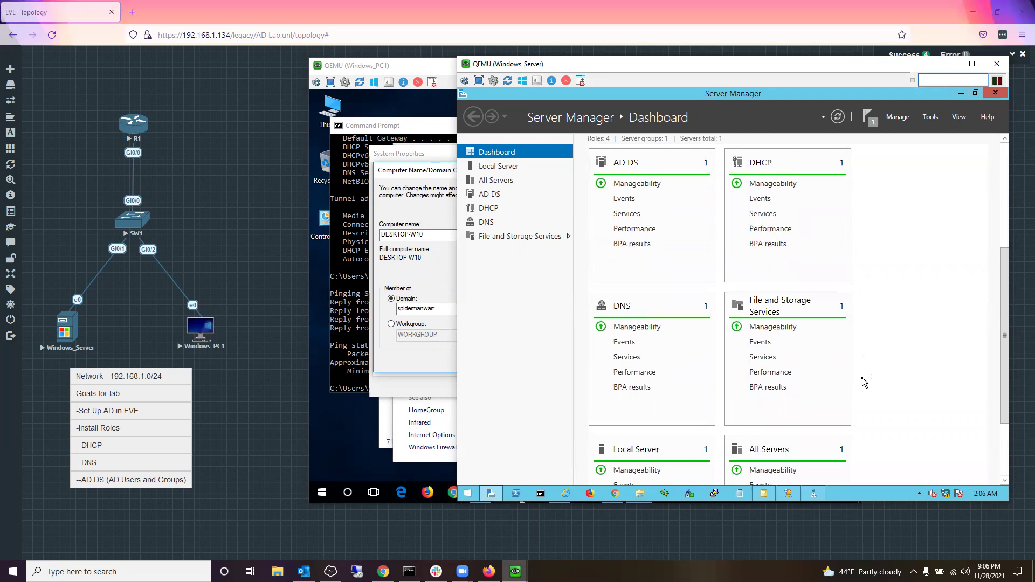
scroll(862, 377, "up", 4)
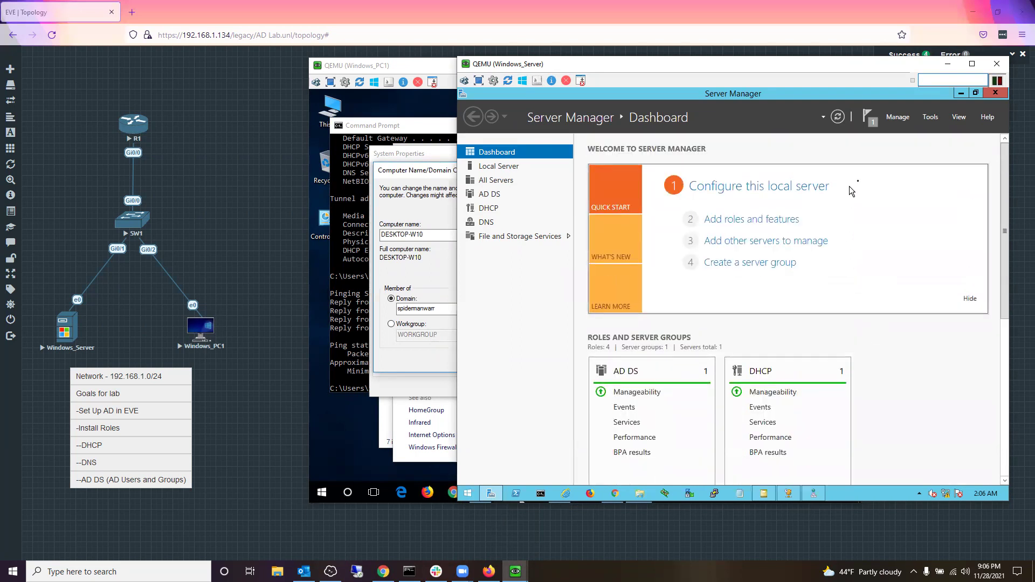
scroll(911, 340, "down", 3)
scroll(887, 362, "down", 2)
scroll(888, 240, "up", 4)
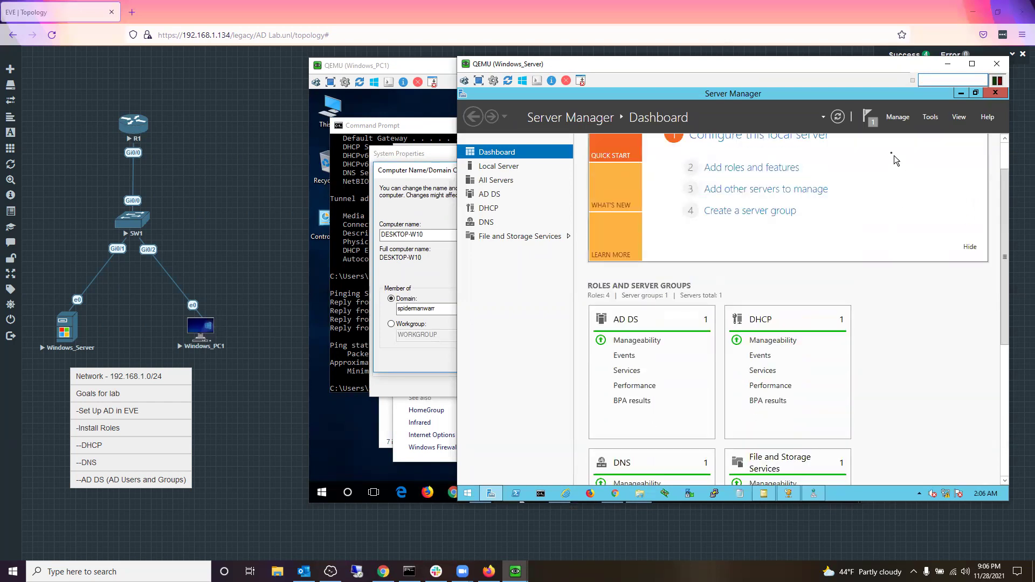
Step: Check notifications and the AD DS page, then show Local Server listing spidermanwarrior.net
left_click(870, 116)
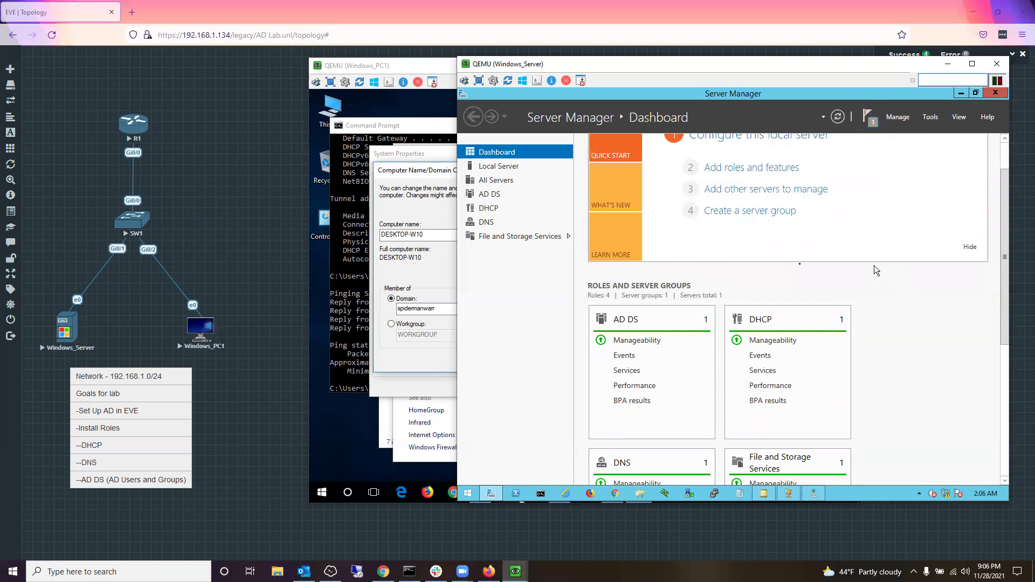
left_click(457, 373)
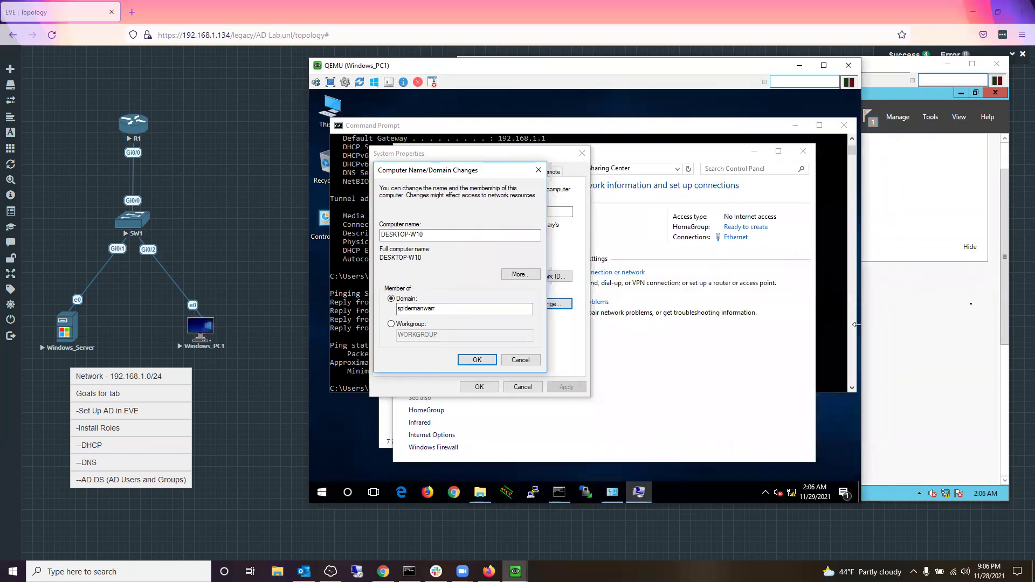
left_click(946, 270)
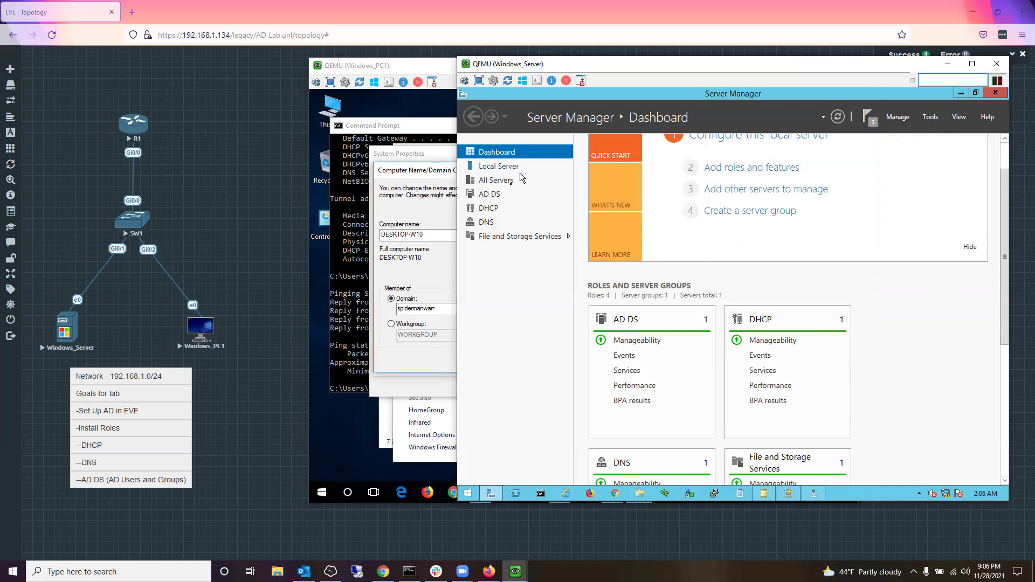
left_click(490, 195)
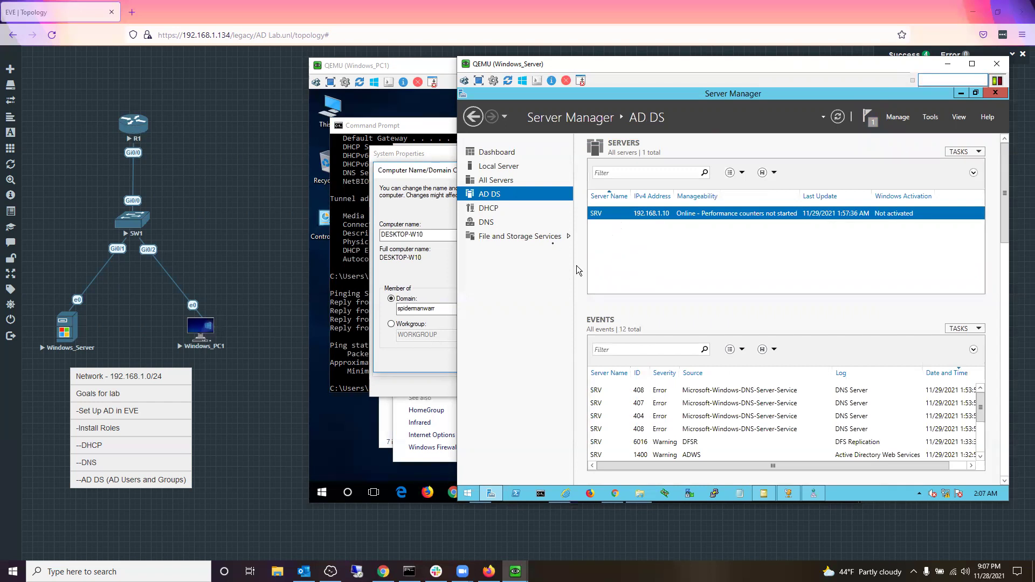
left_click(507, 167)
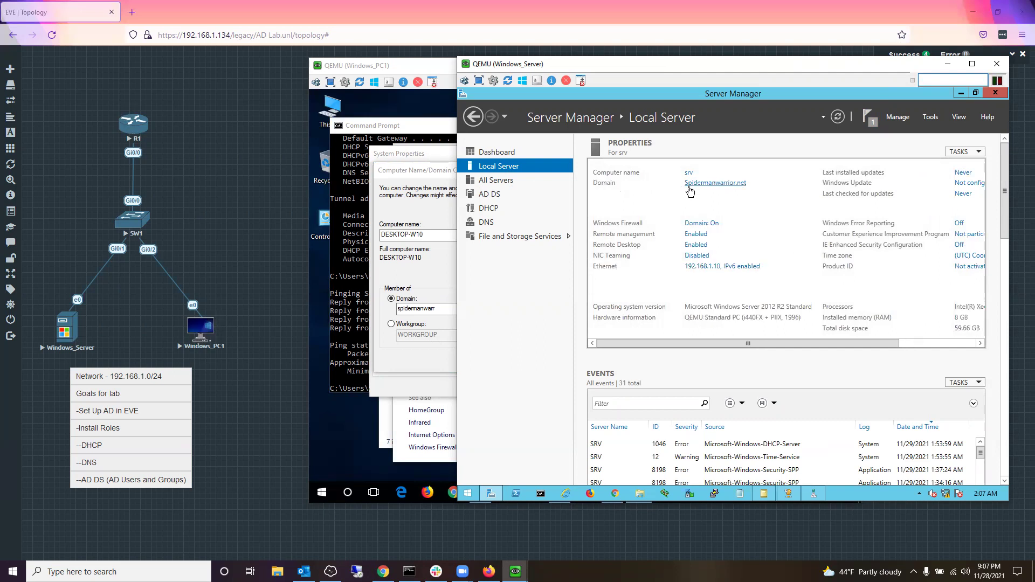
Step: Dismiss Windows_PC1's join error and change its Domain field to spidermanwarrior.net
left_click(461, 277)
left_click(669, 337)
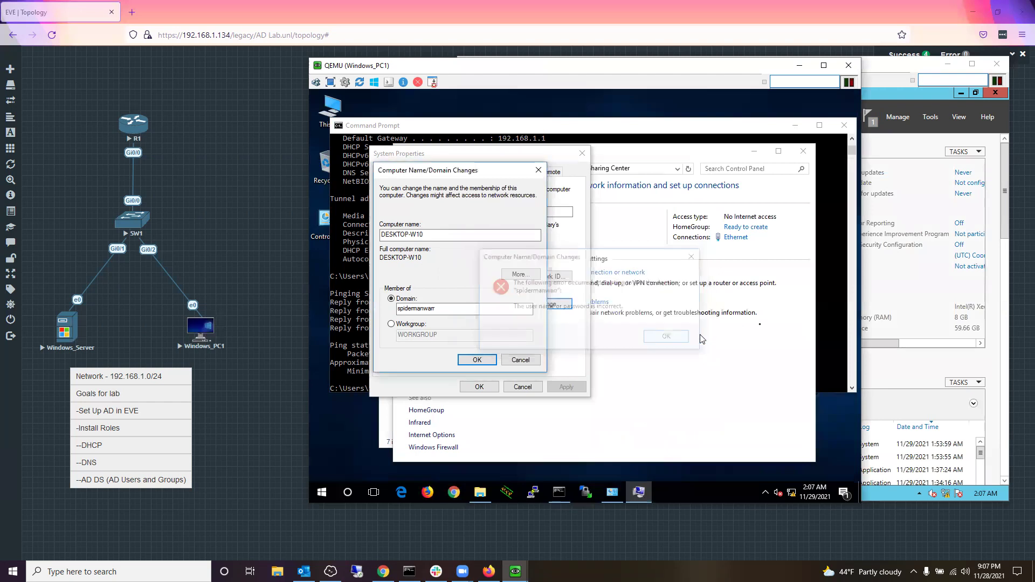
left_click(891, 276)
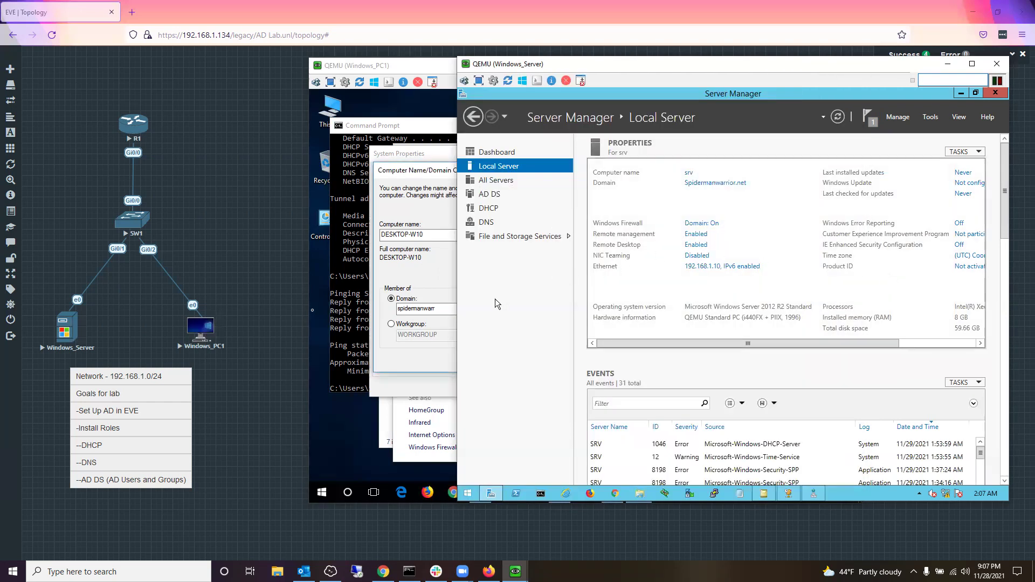
left_click(424, 310)
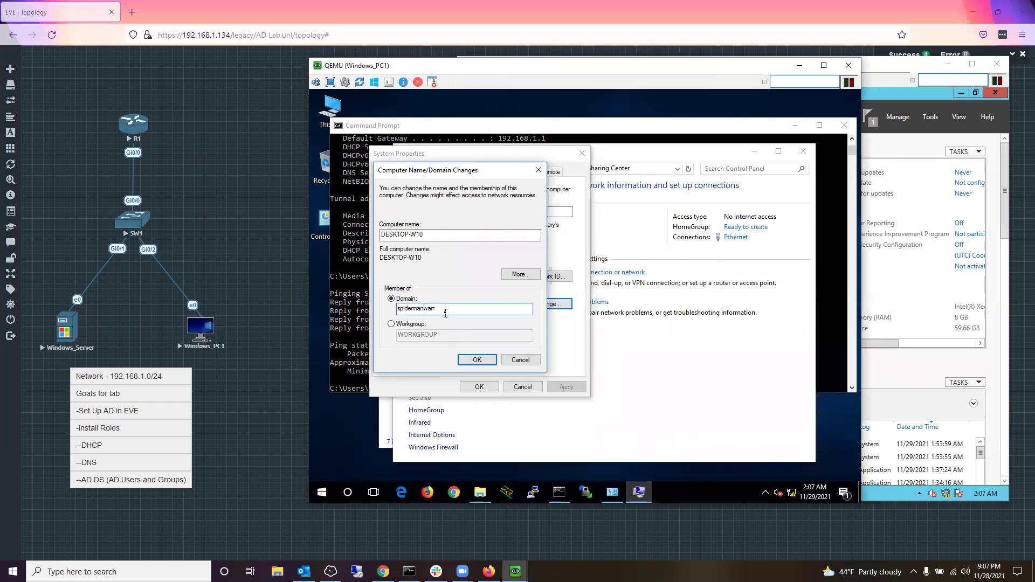
type("ior.net")
key("Return")
Step: Submit 'administrator' with its password, then dismiss the incorrect credentials error
type("administrator")
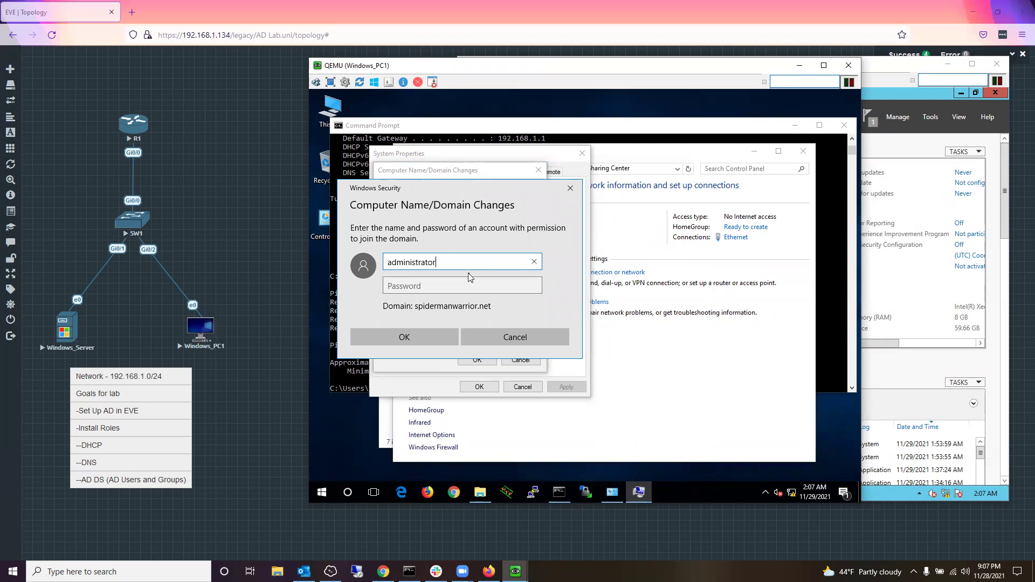
key("Tab")
type("*****")
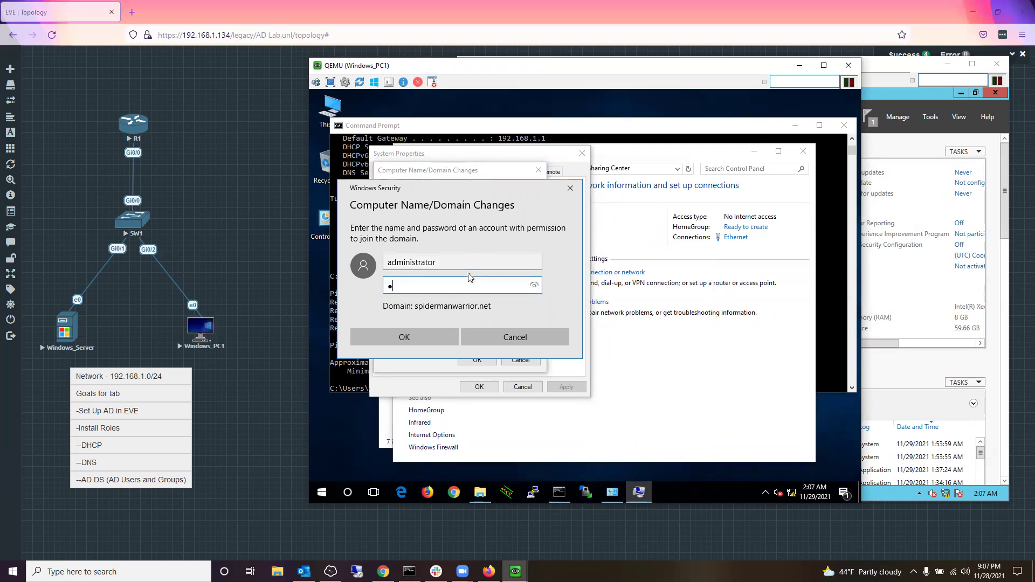
type("1")
key("Return")
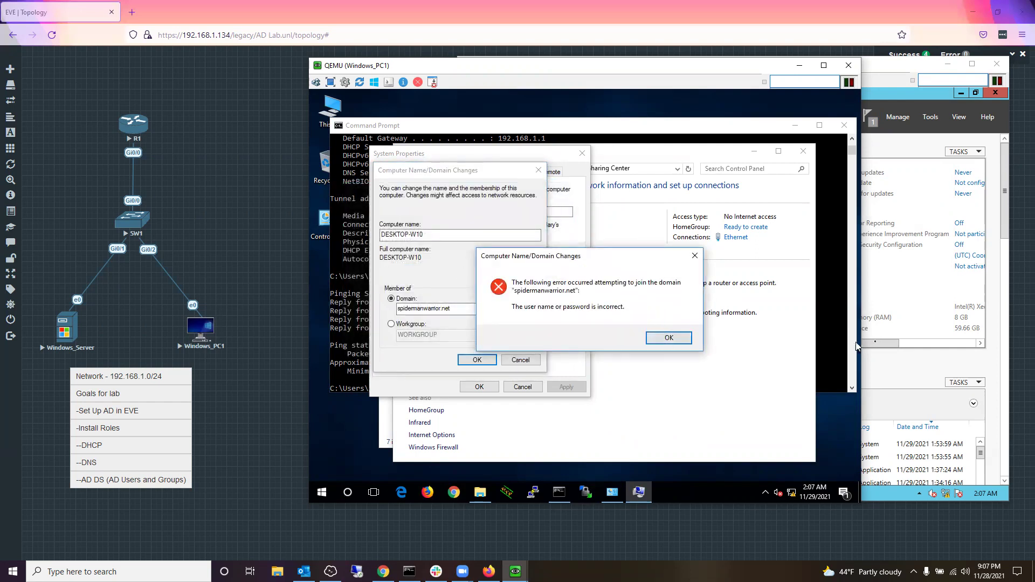
left_click(937, 443)
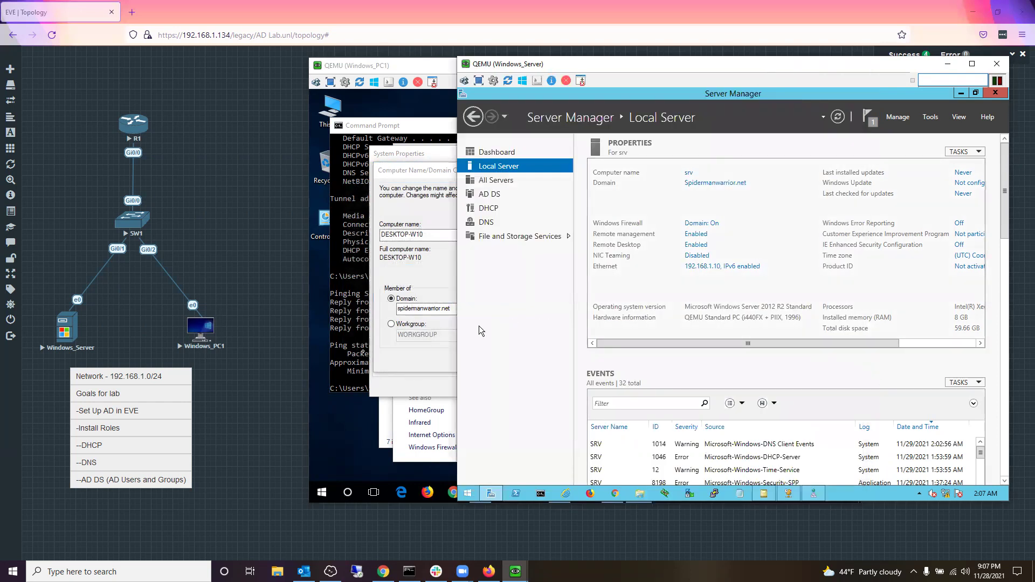
left_click(399, 365)
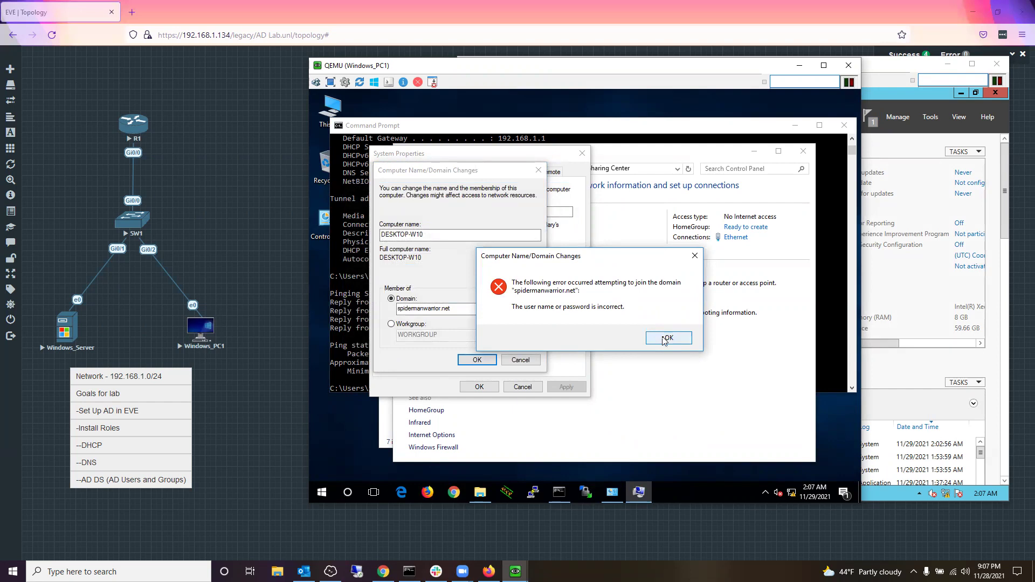
left_click(666, 338)
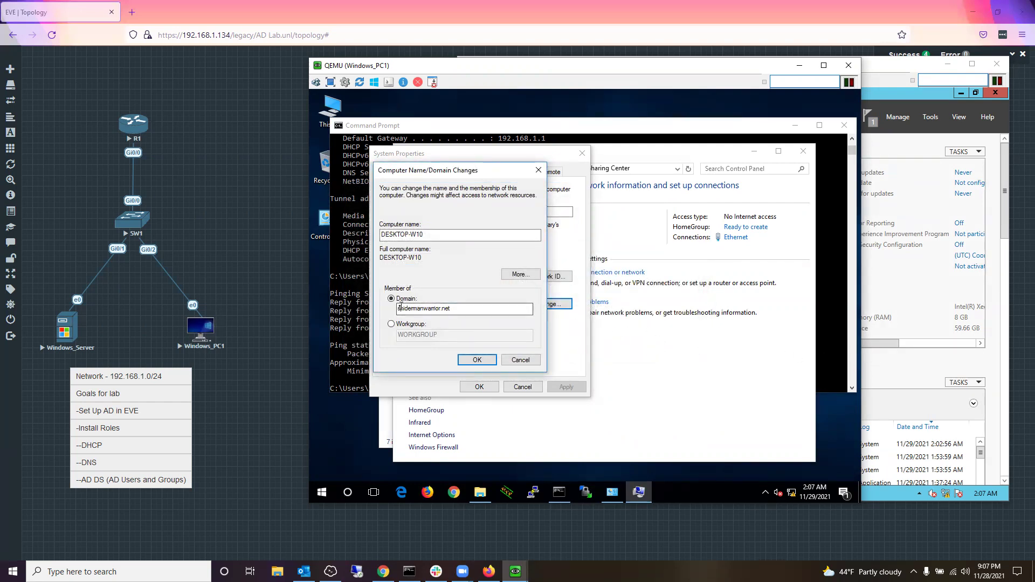
Step: Capitalize the domain to Spidermanwarrior.net and resubmit the domain change
left_click_drag(400, 307, 405, 308)
key("BackSpace")
type("S")
left_click(476, 361)
left_click(473, 360)
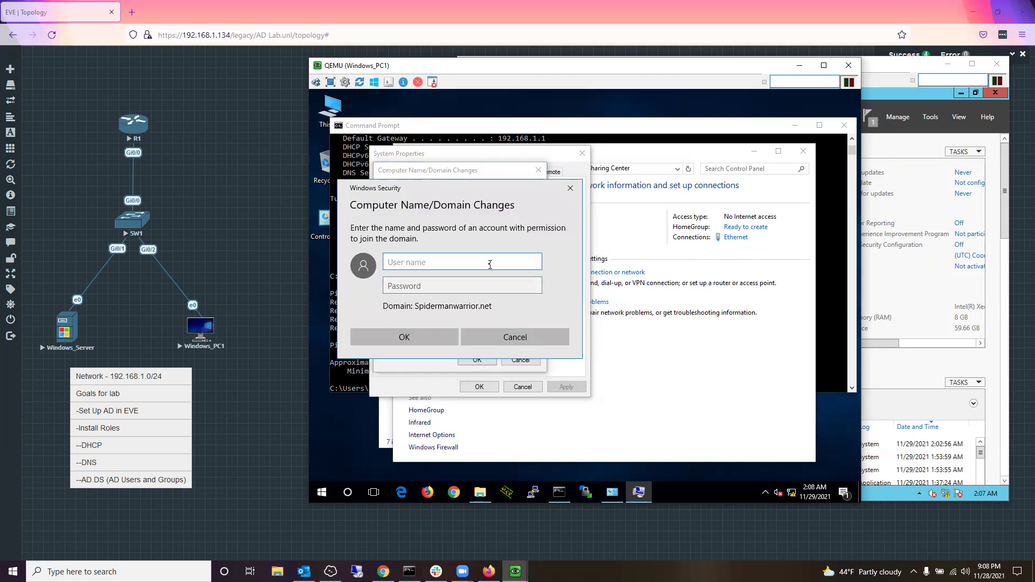
Step: Enter the Administrator user name and password, submit, and dismiss the rejection error
type("Admini")
key("Tab")
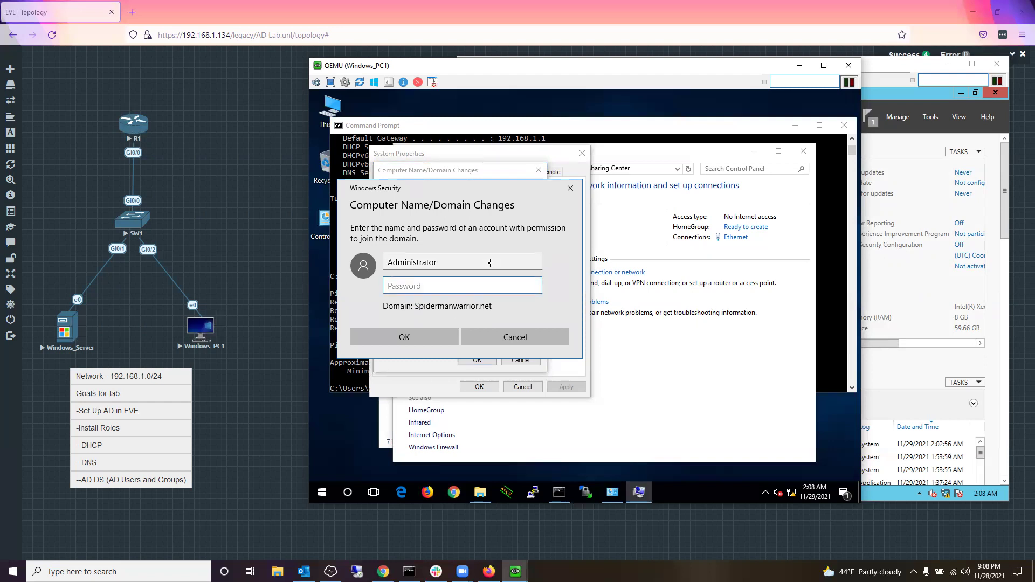
type("Pa$$w0")
key("Return")
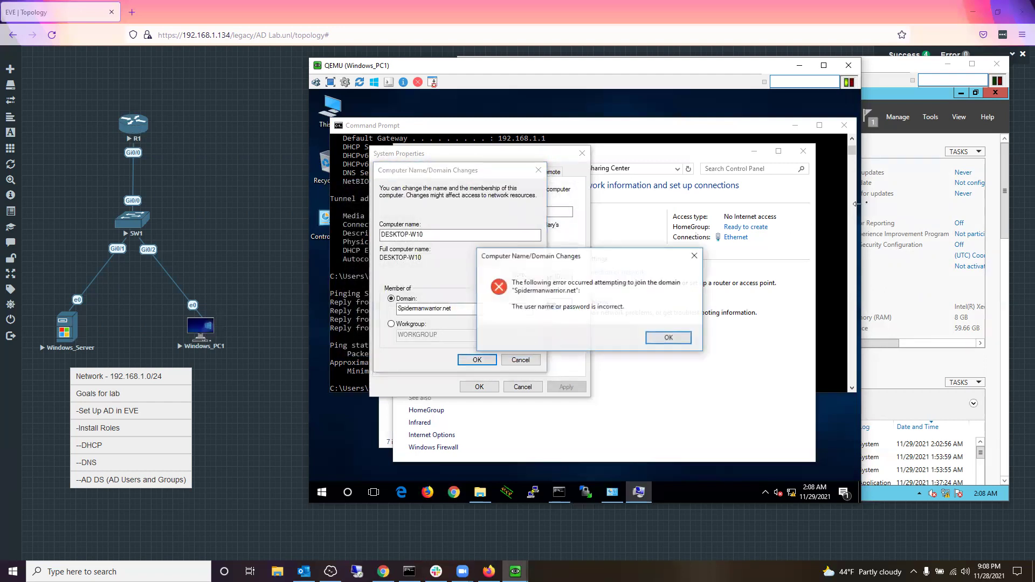
left_click(668, 338)
Step: Launch Active Directory Users and Computers from Server Manager's Tools menu
key("alt+Tab")
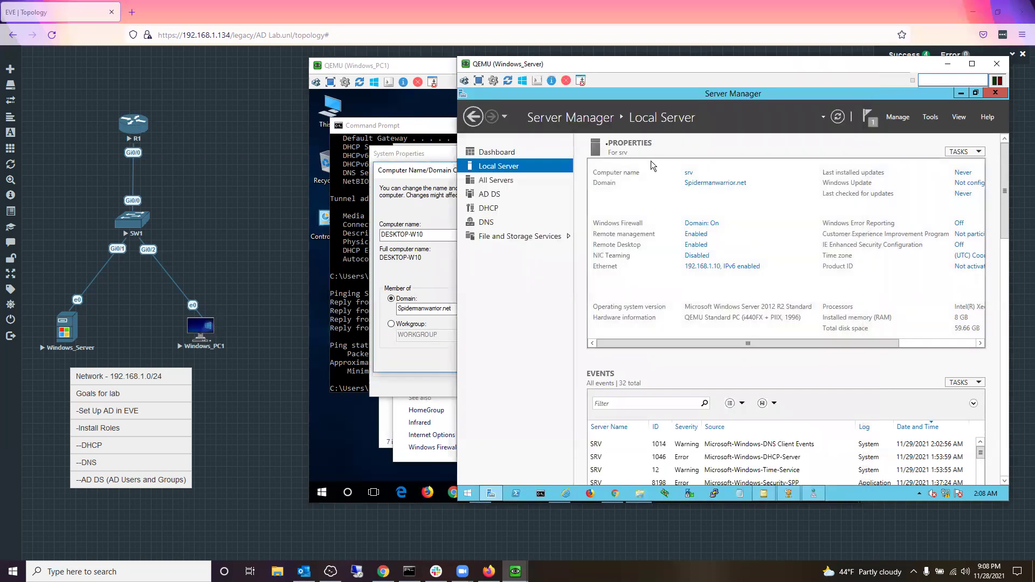
left_click(929, 117)
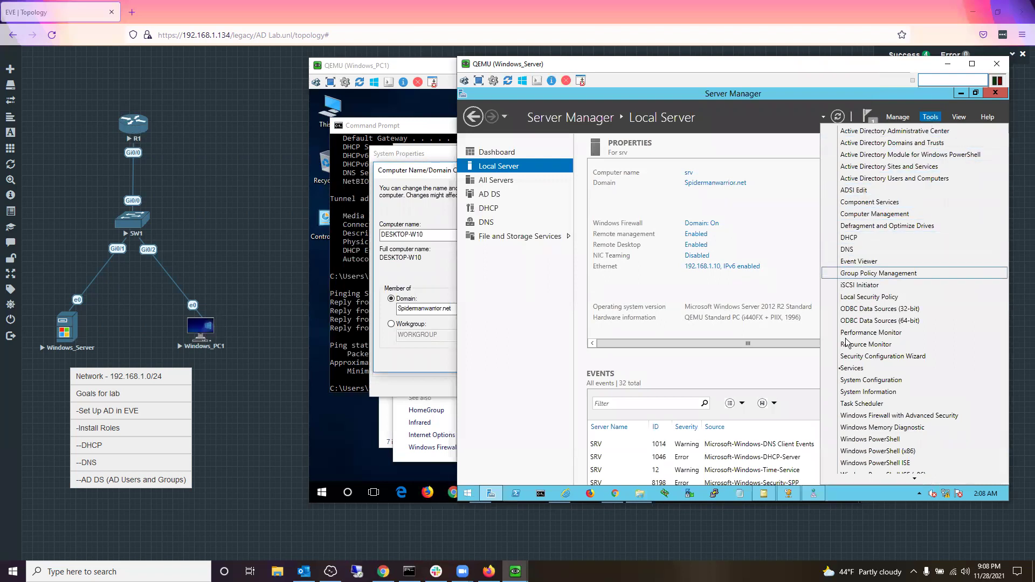
scroll(866, 397, "down", 1)
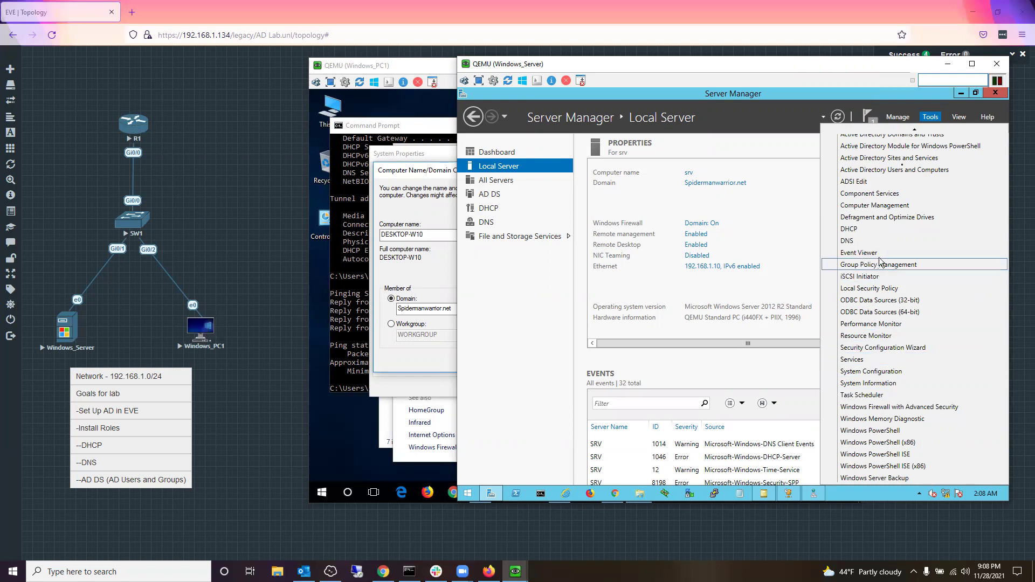
scroll(910, 145, "up", 1)
left_click(913, 179)
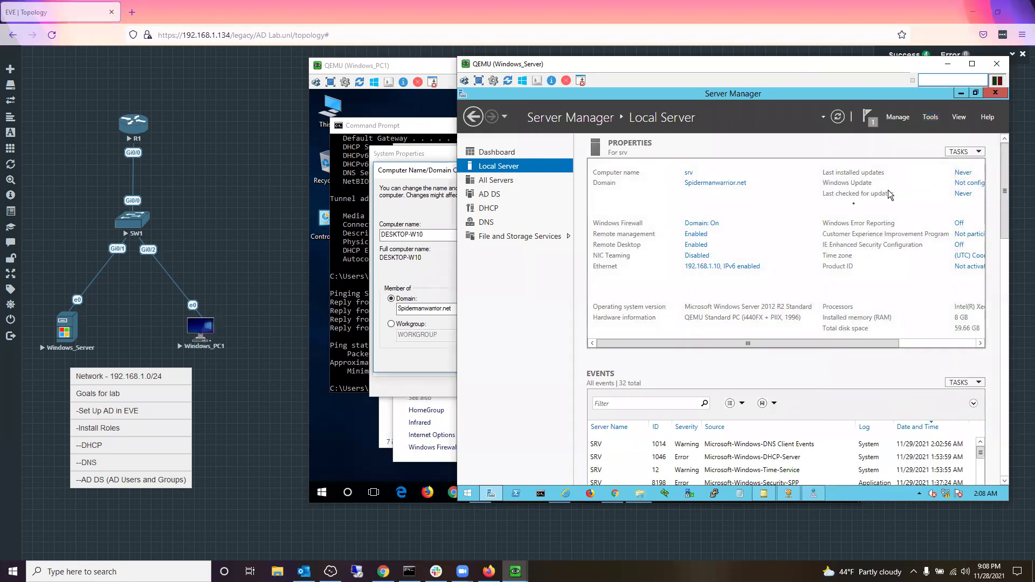
Step: Move the Windows_PC1 console aside and expand the Spidermanwarrior.net domain tree
left_click(387, 70)
left_click_drag(390, 69, 96, 57)
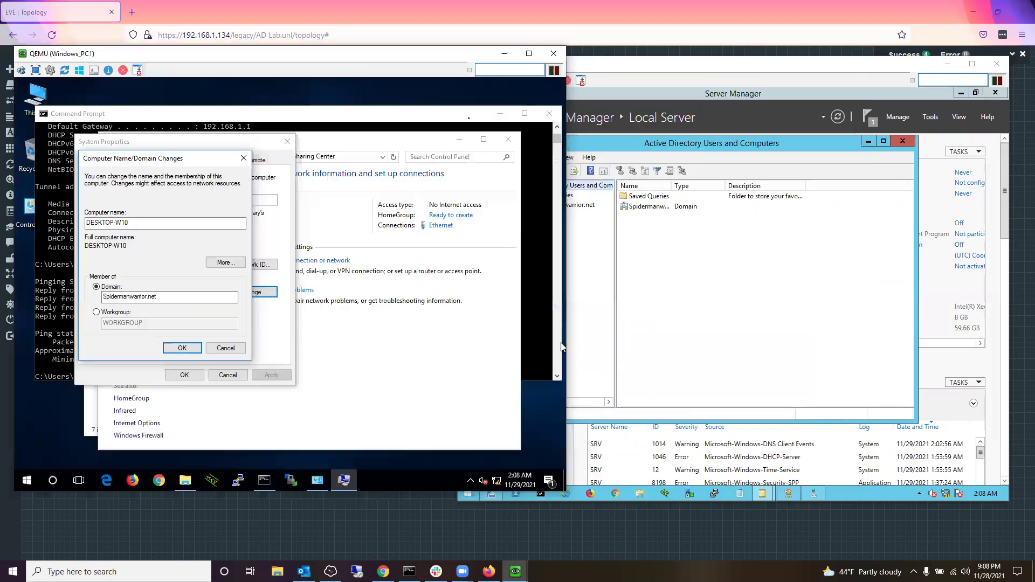
left_click(594, 64)
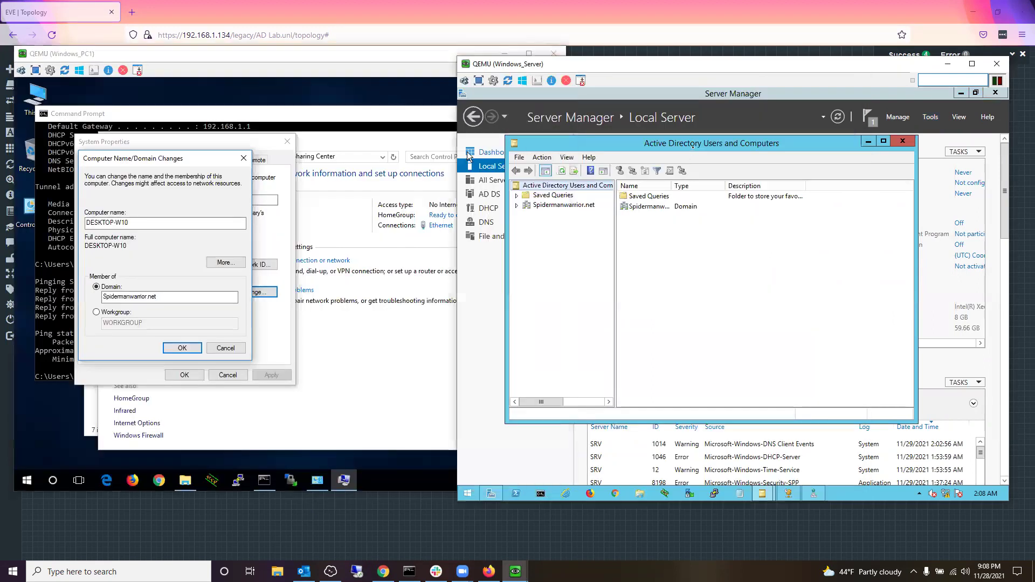
left_click(531, 206)
left_click(517, 205)
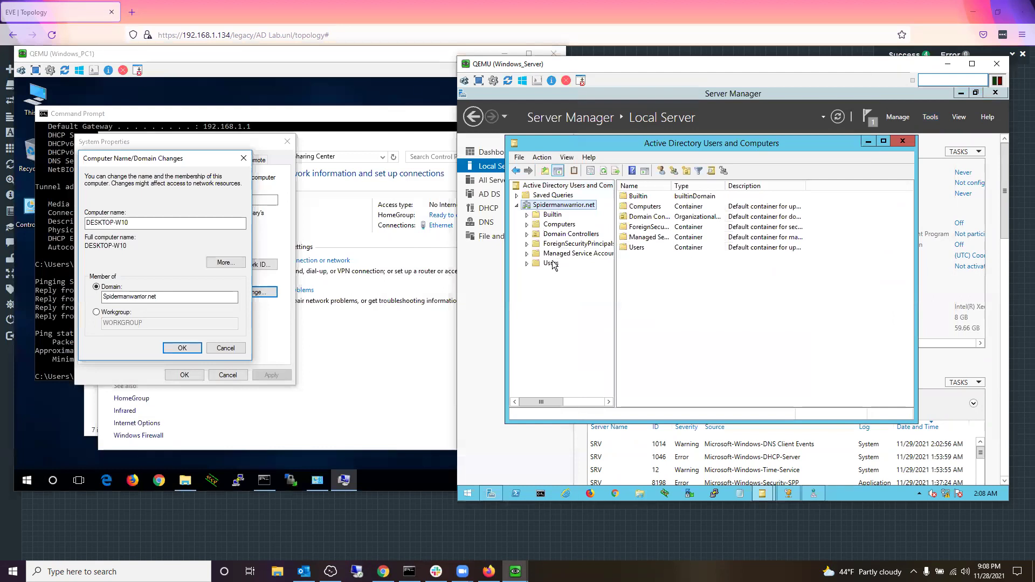
Step: Start a new user object in the Spidermanwarrior.net Users container
left_click(551, 264)
right_click(551, 263)
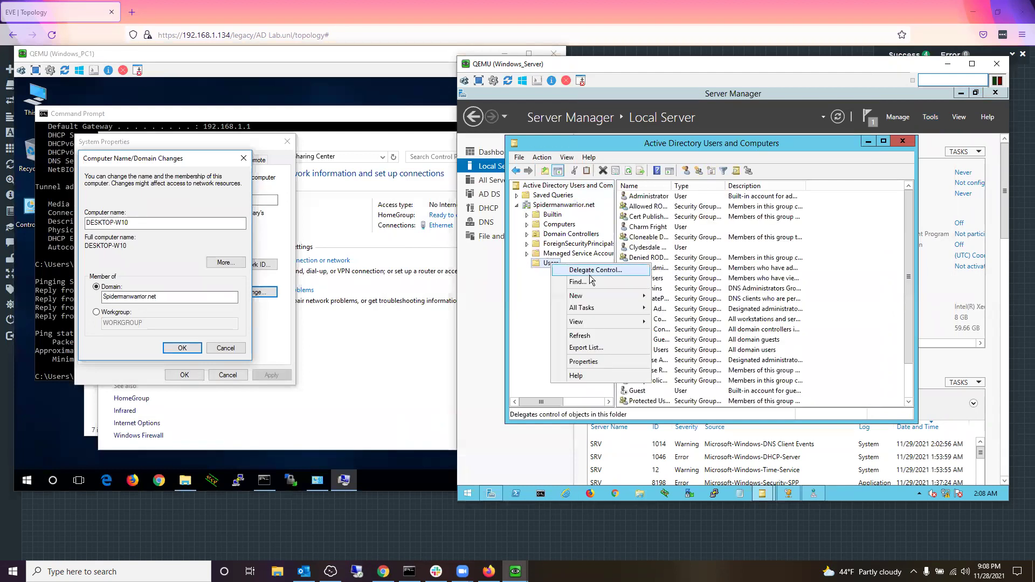
mouse_move(648, 301)
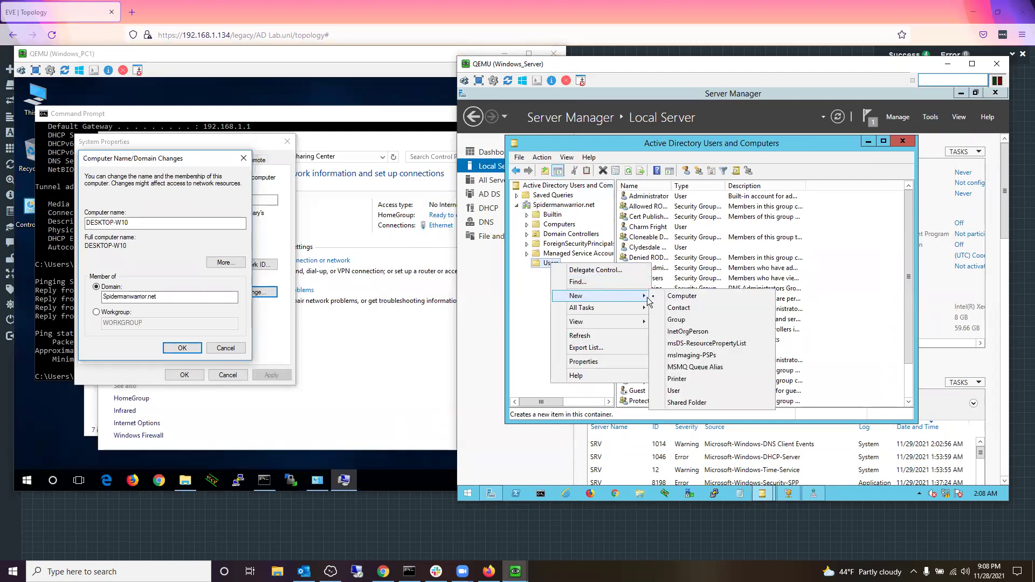
right_click(838, 311)
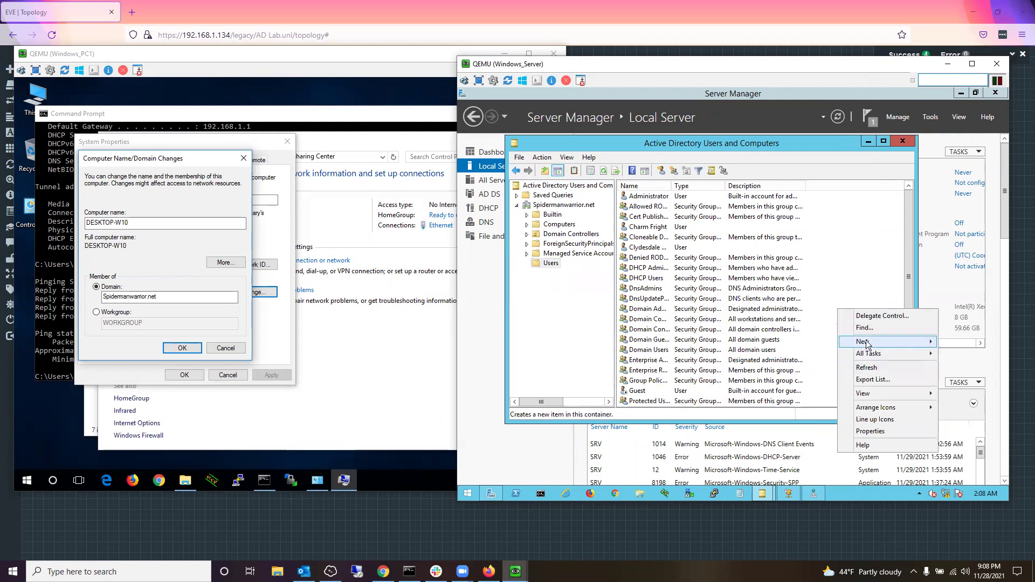
mouse_move(861, 345)
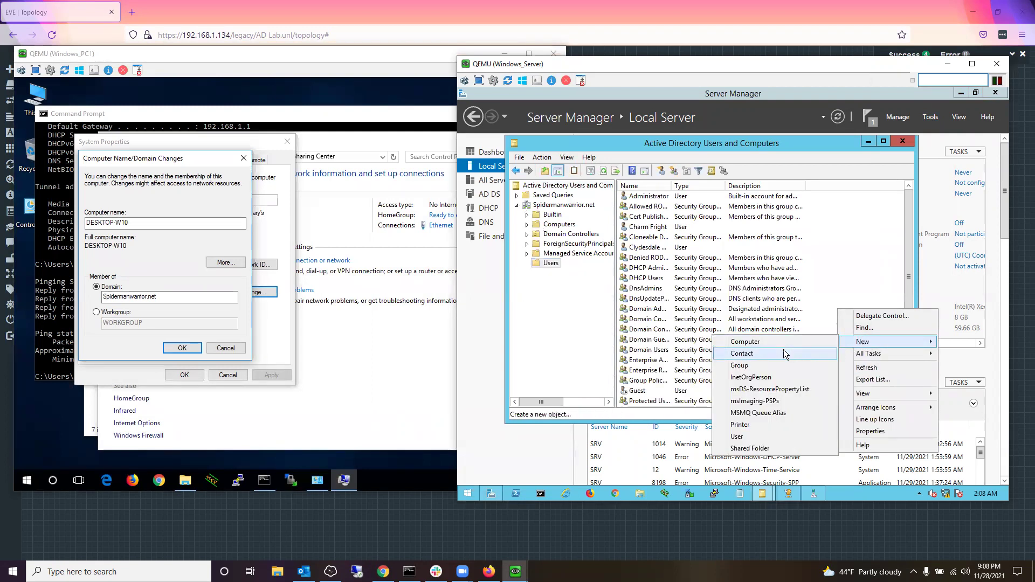
left_click(743, 437)
Step: Enter the new user's name and logon name, decline Sticky Keys, and advance
left_click(655, 227)
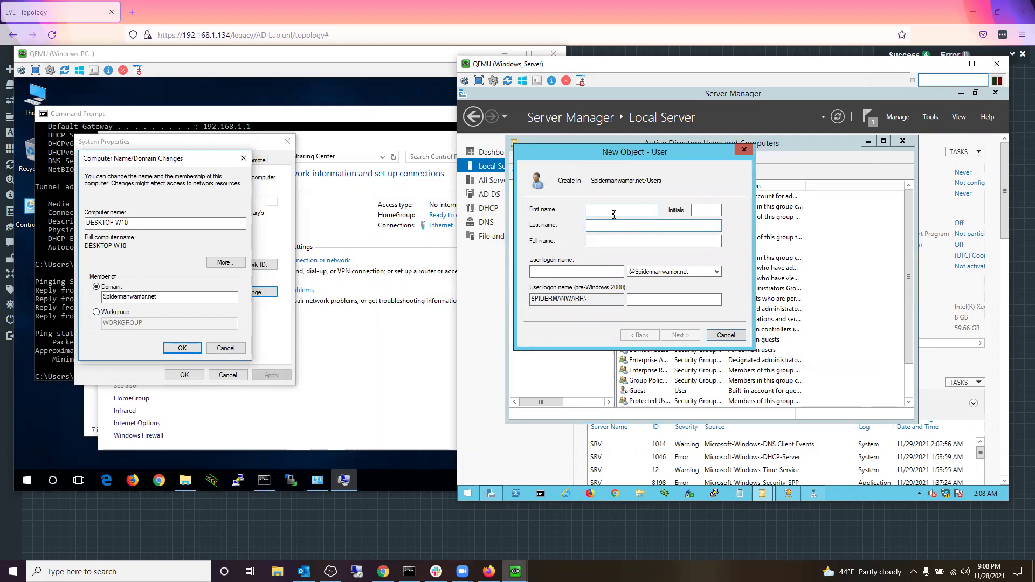
key("shift")
key("shift")
key("shift")
key("shift")
key("shift")
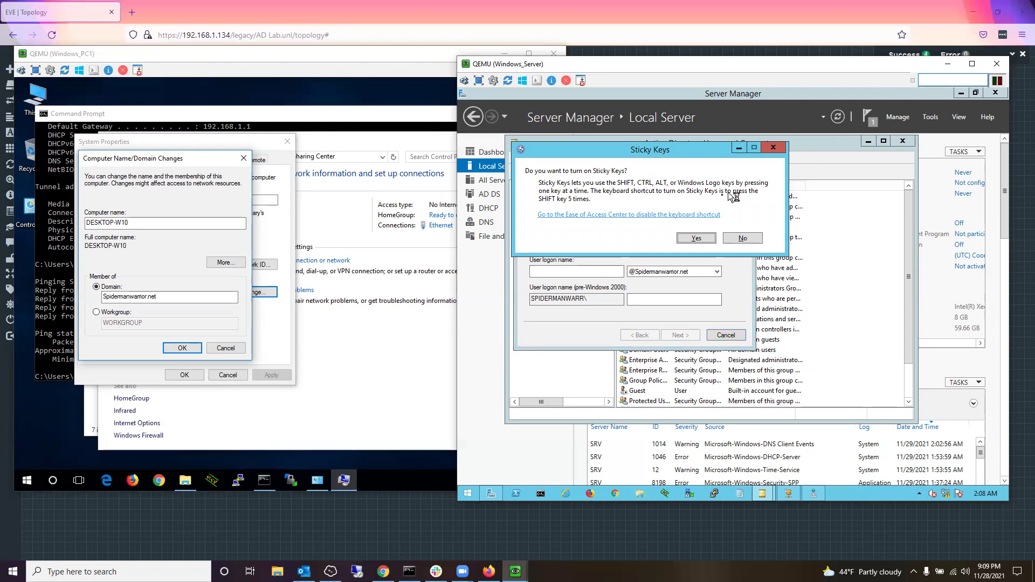
left_click(737, 238)
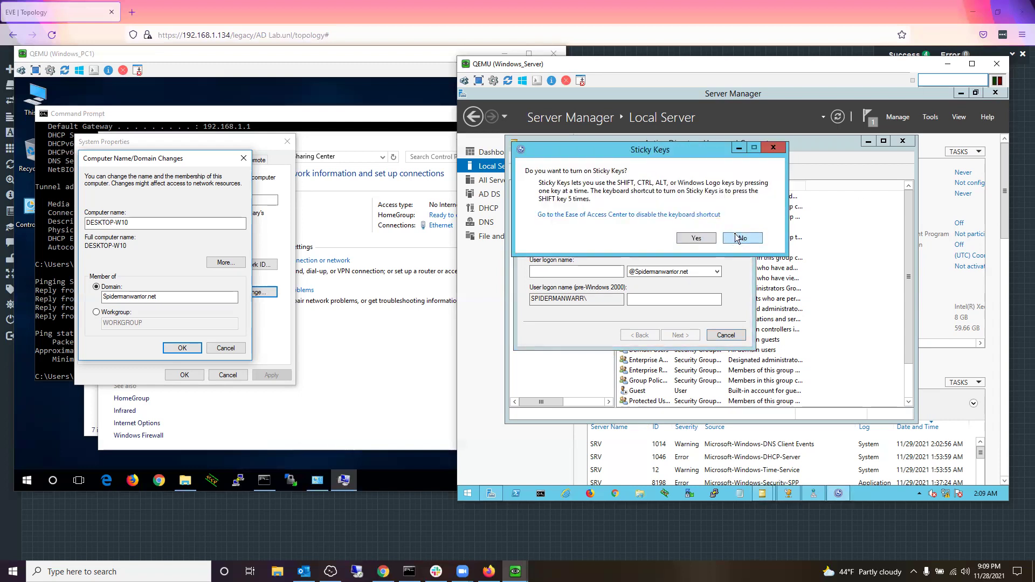
left_click(738, 238)
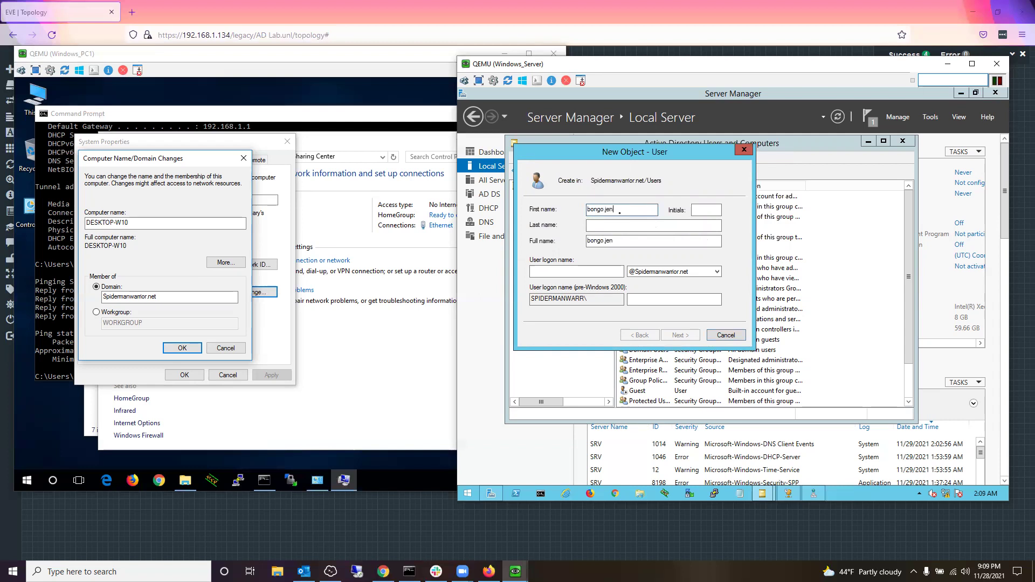
left_click(554, 269)
type("bongo.jenkins")
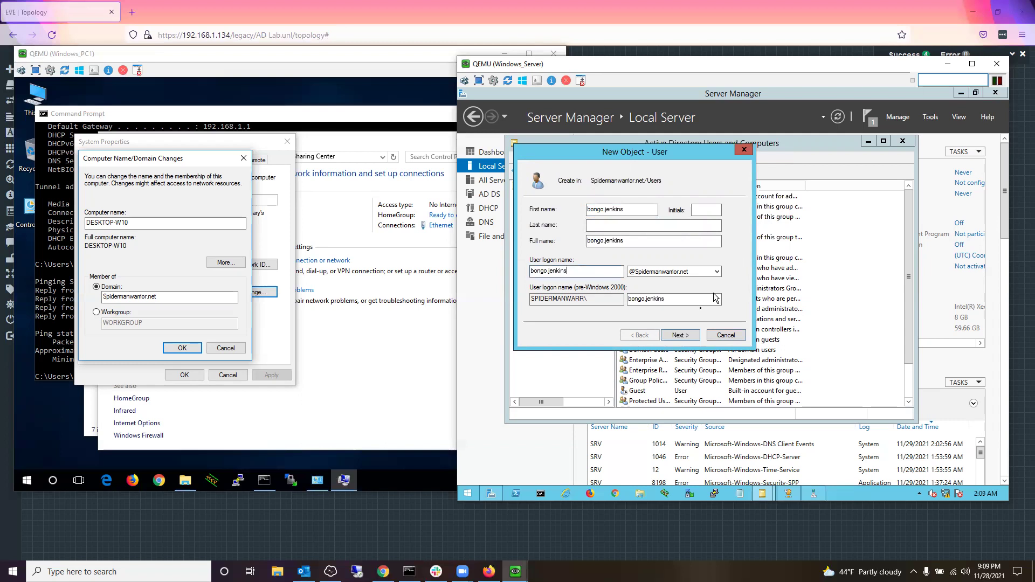
left_click(689, 336)
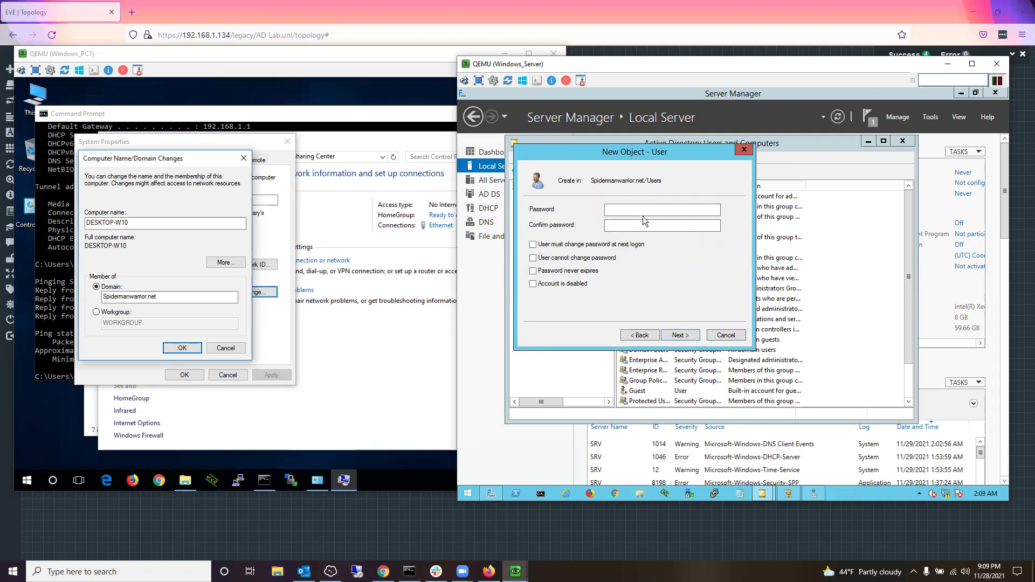
Step: Set and confirm the new user's password, decline Sticky Keys, and finish the wizard
left_click(646, 210)
key("Tab")
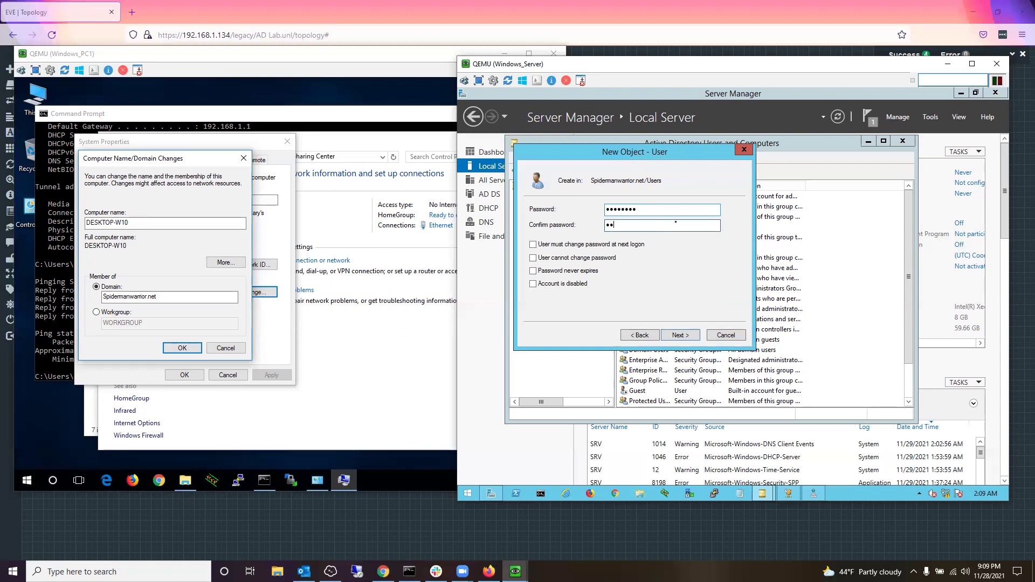
type("••••••••")
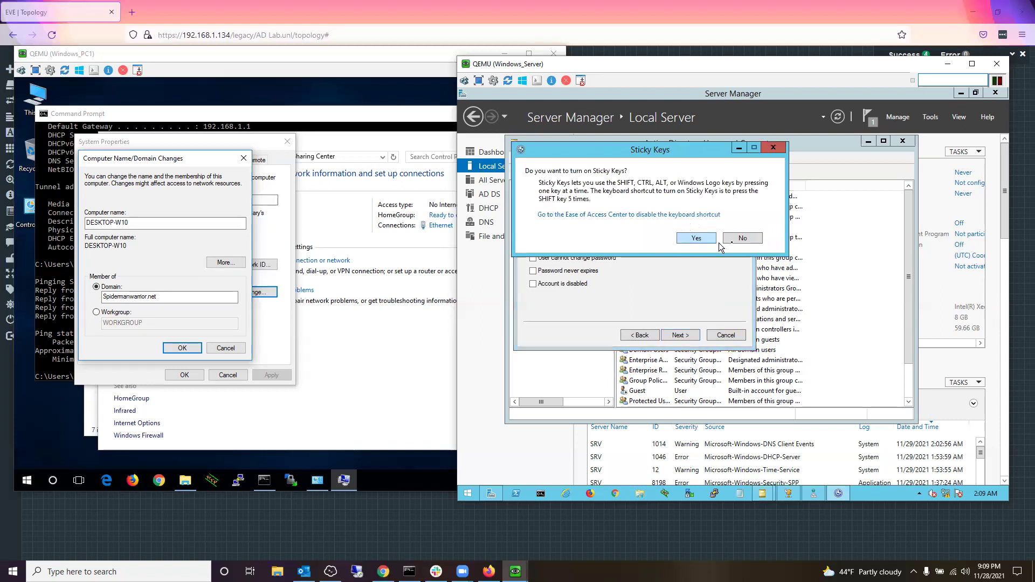
left_click(749, 238)
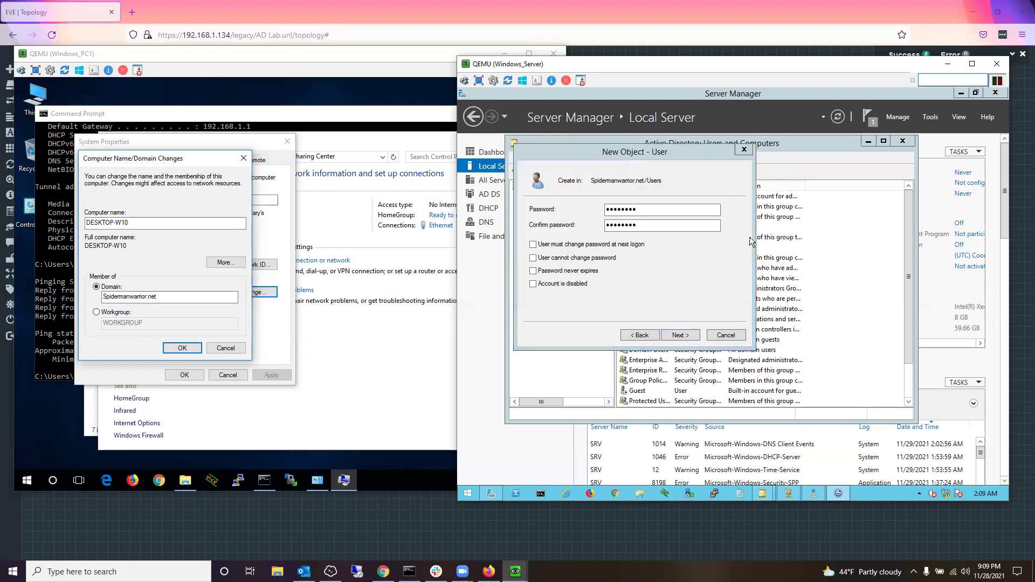
left_click(682, 335)
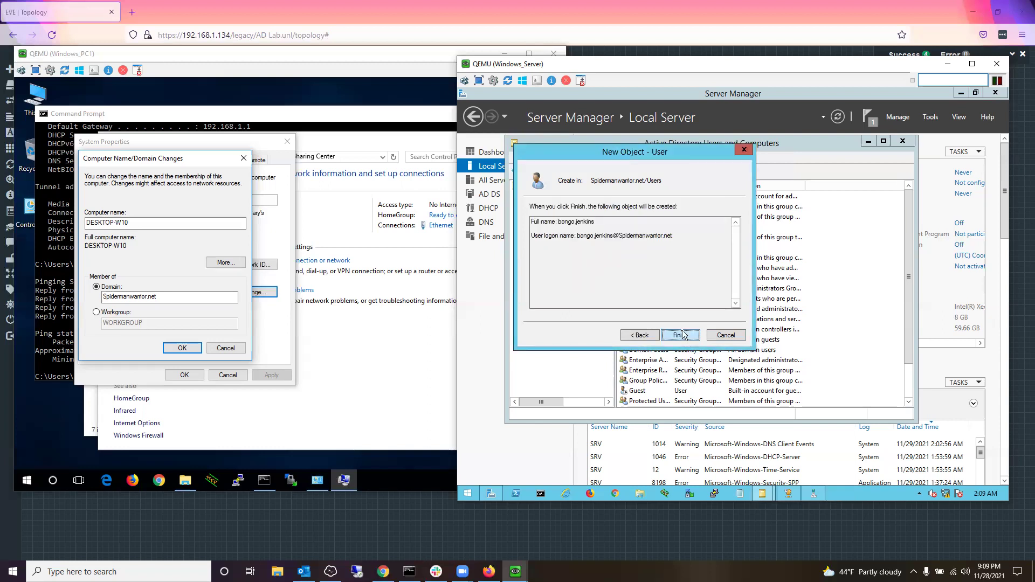
left_click(682, 335)
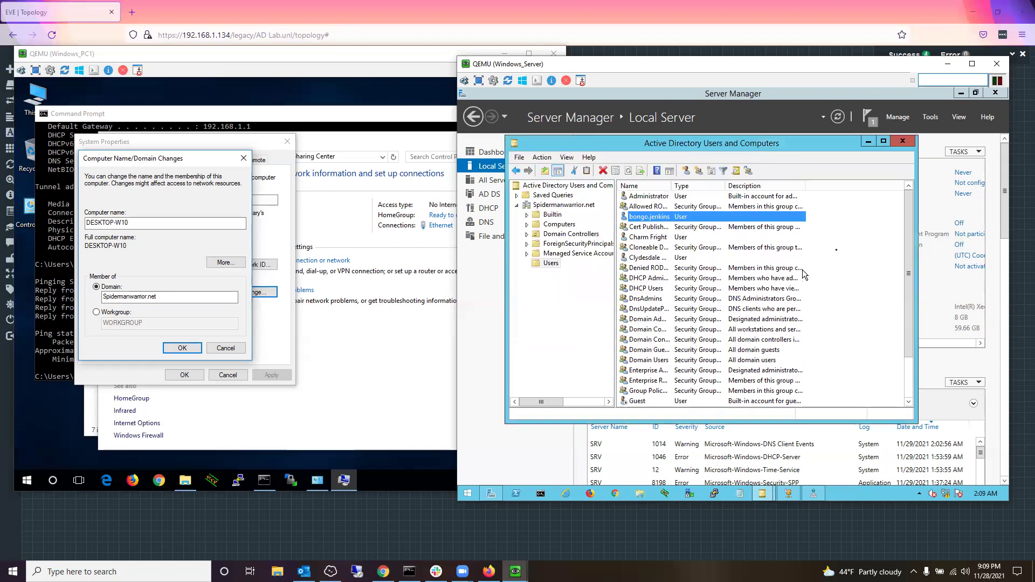
Step: Add the new user to the Administrators group, resolving the name with Check Names
right_click(795, 220)
left_click(815, 238)
type("adminstrat")
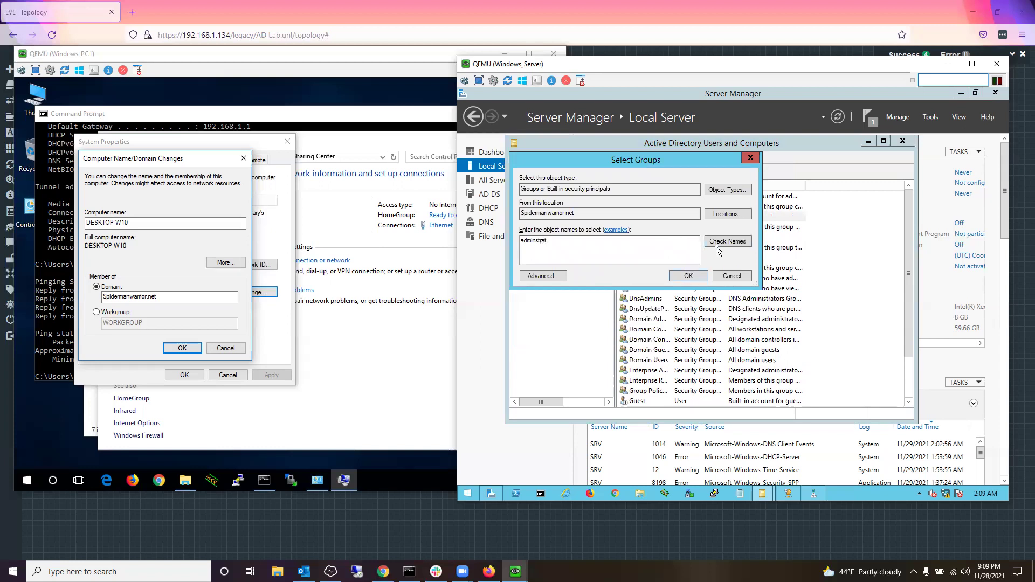
left_click(717, 246)
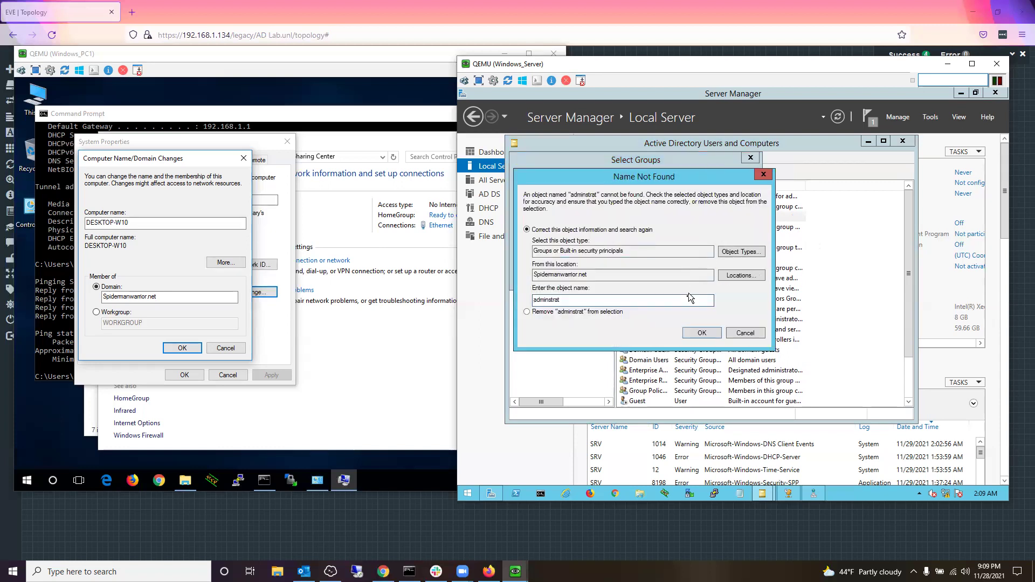
left_click(745, 333)
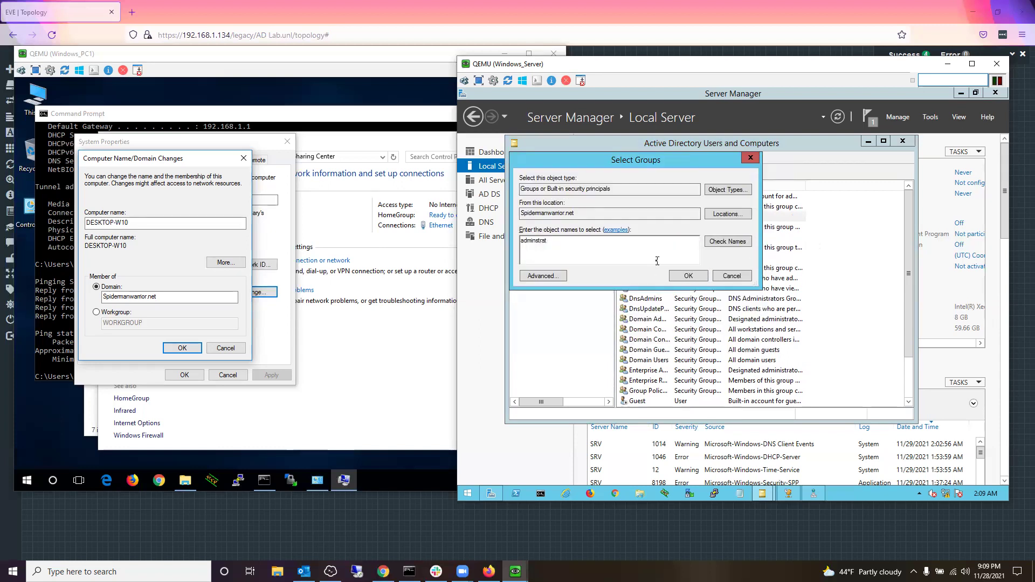
key("BackSpace")
key("BackSpace")
left_click(729, 241)
left_click(744, 332)
left_click(721, 244)
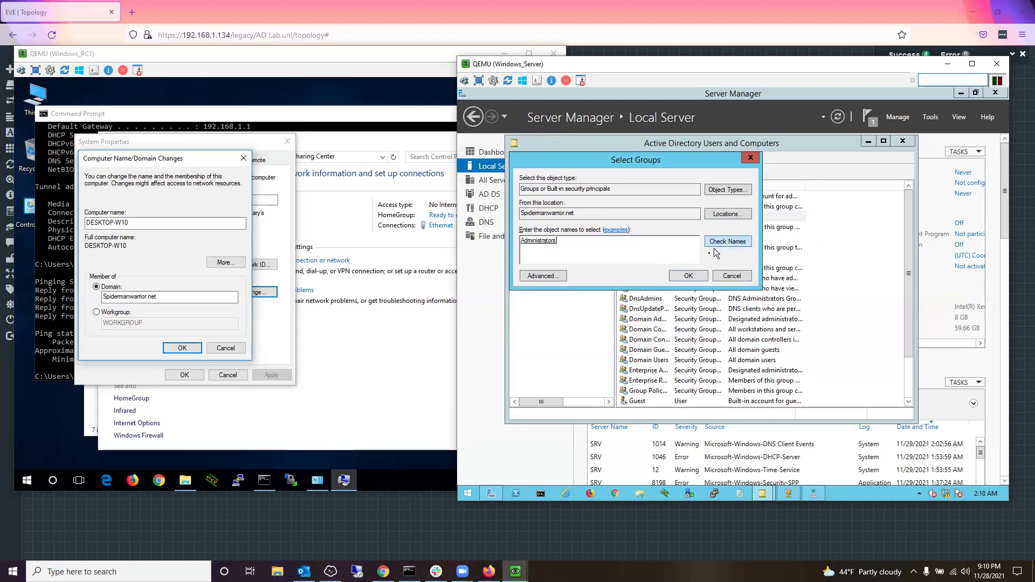
left_click(690, 277)
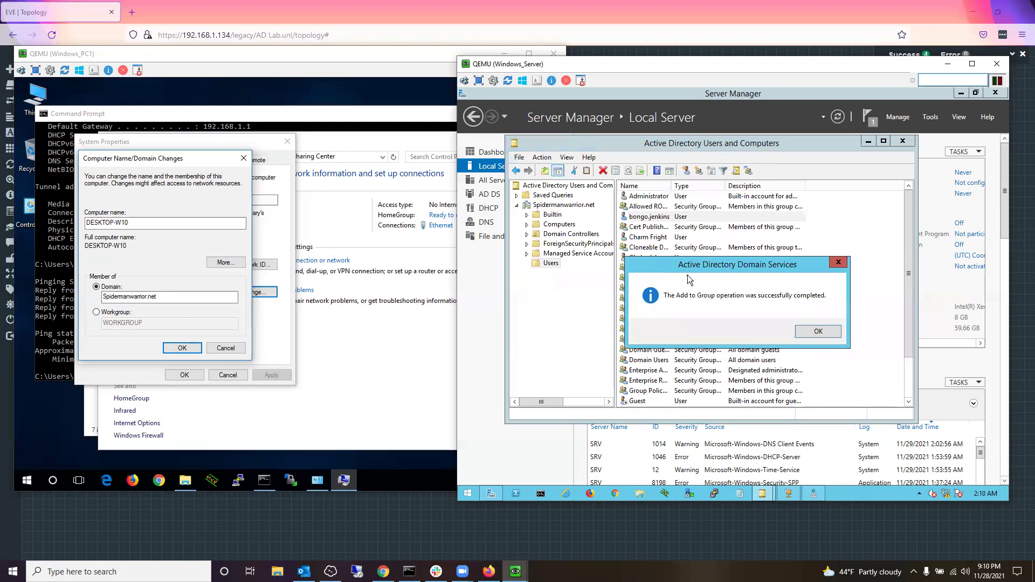
left_click(804, 331)
Step: Join Spidermanwarrior.net using the new domain account's credentials, acknowledging the welcome and restart notices
left_click(458, 303)
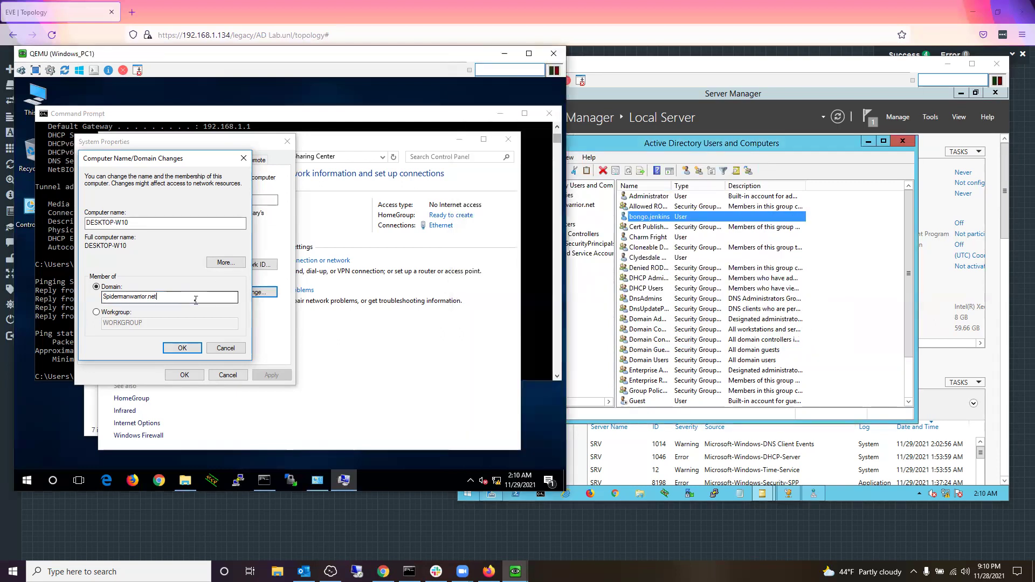
left_click(183, 347)
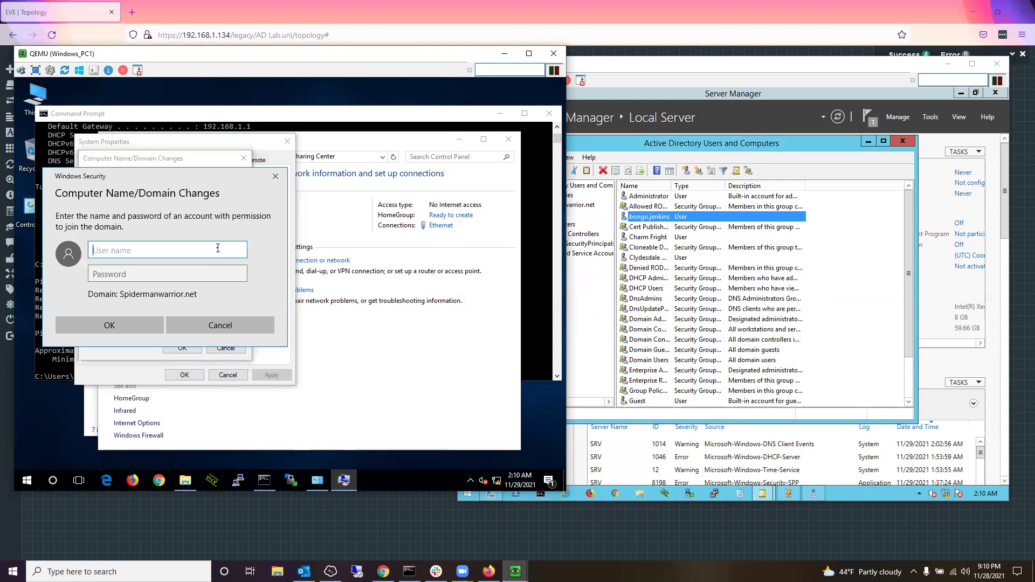
type("bongo.jenkins")
key("Tab")
type("•••")
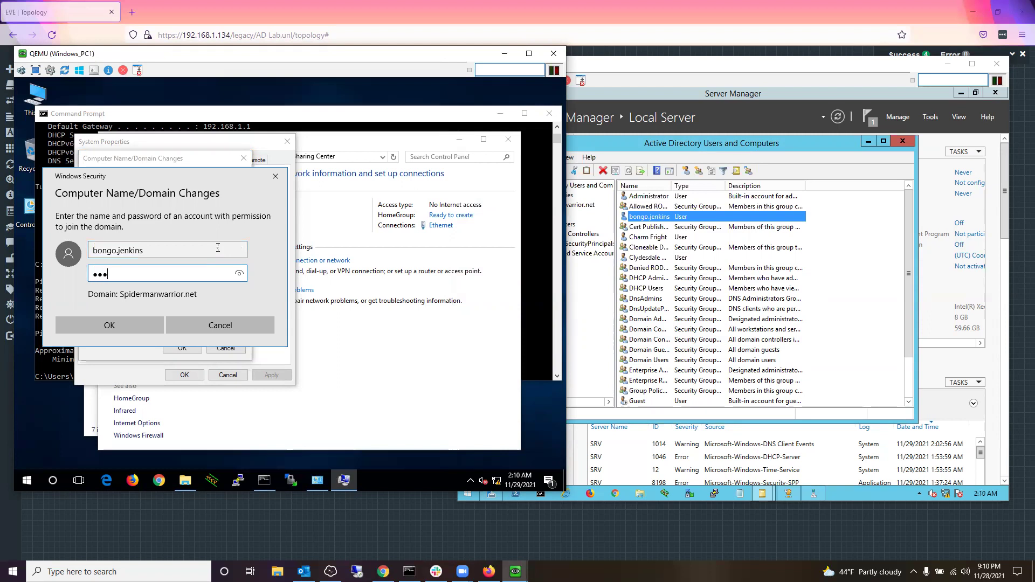
type("•••••")
key("Return")
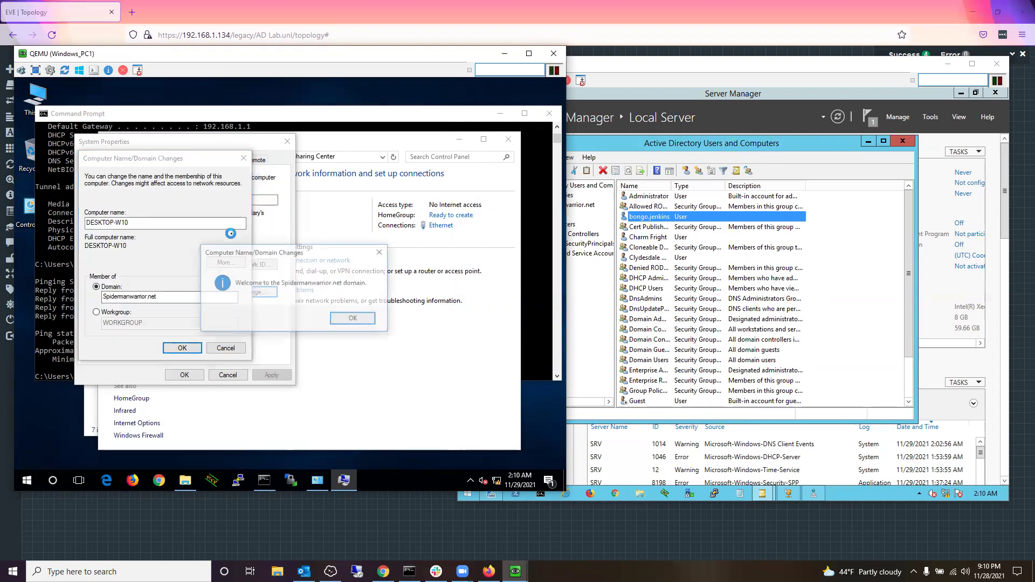
left_click(348, 321)
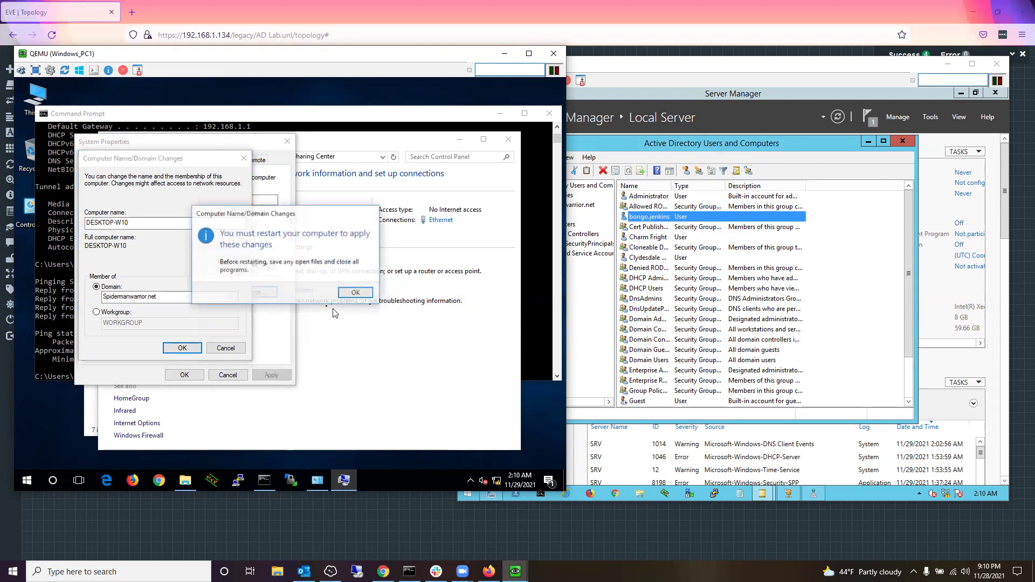
left_click(356, 293)
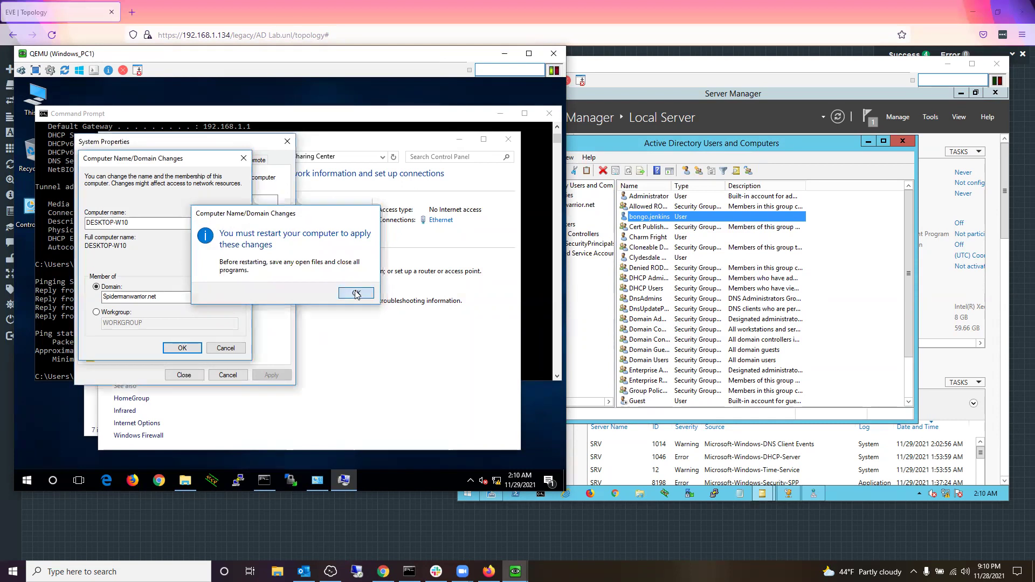
left_click(189, 379)
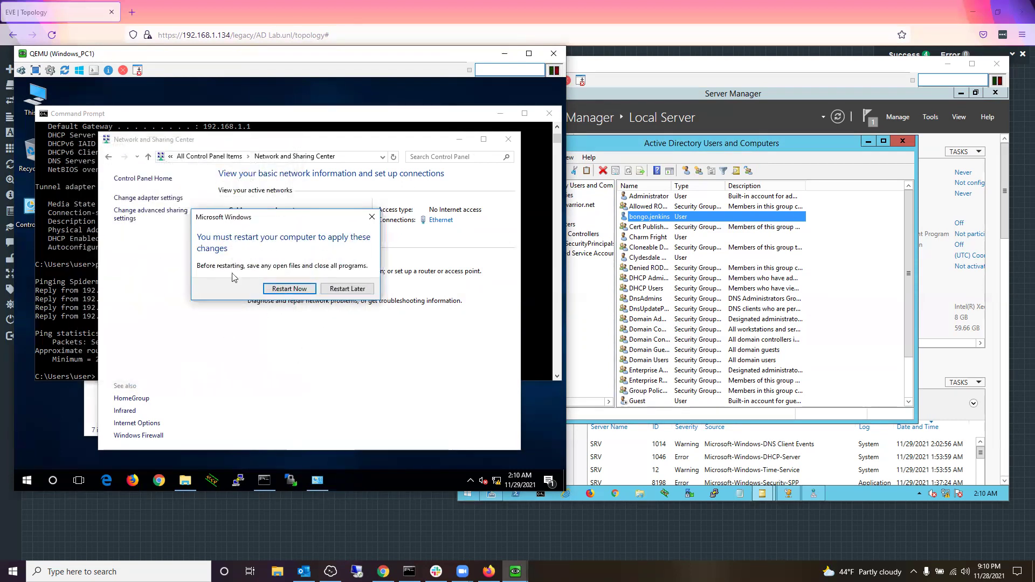
Step: Restart Windows_PC1 now and rearrange the consoles to reveal the topology while it reboots
left_click(302, 291)
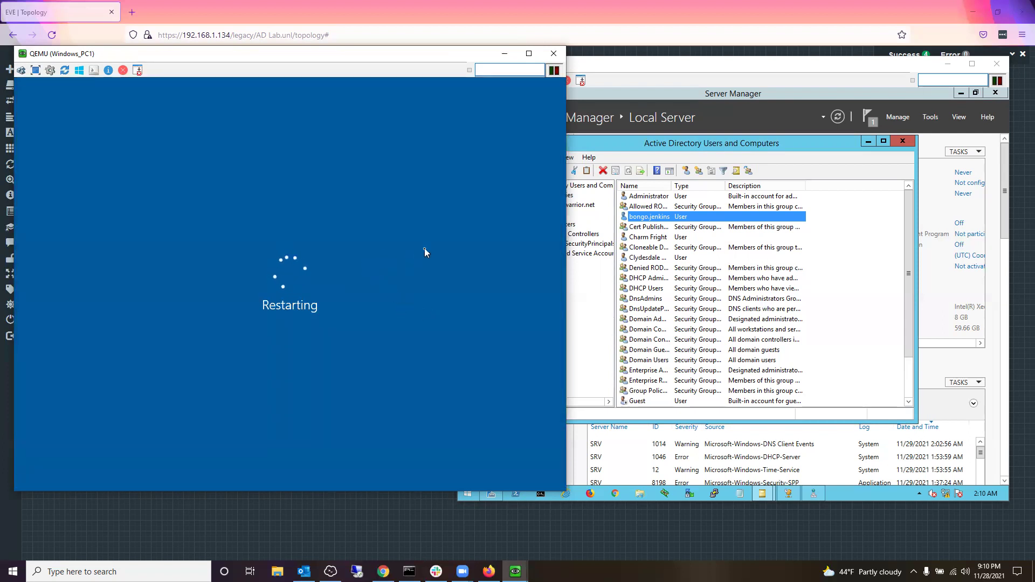
left_click(721, 60)
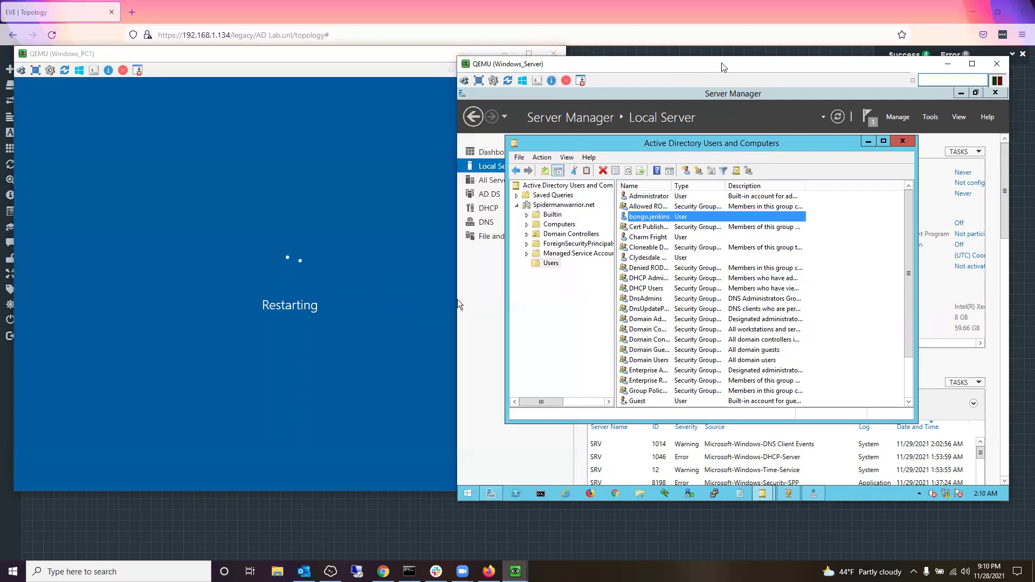
left_click_drag(723, 67, 741, 64)
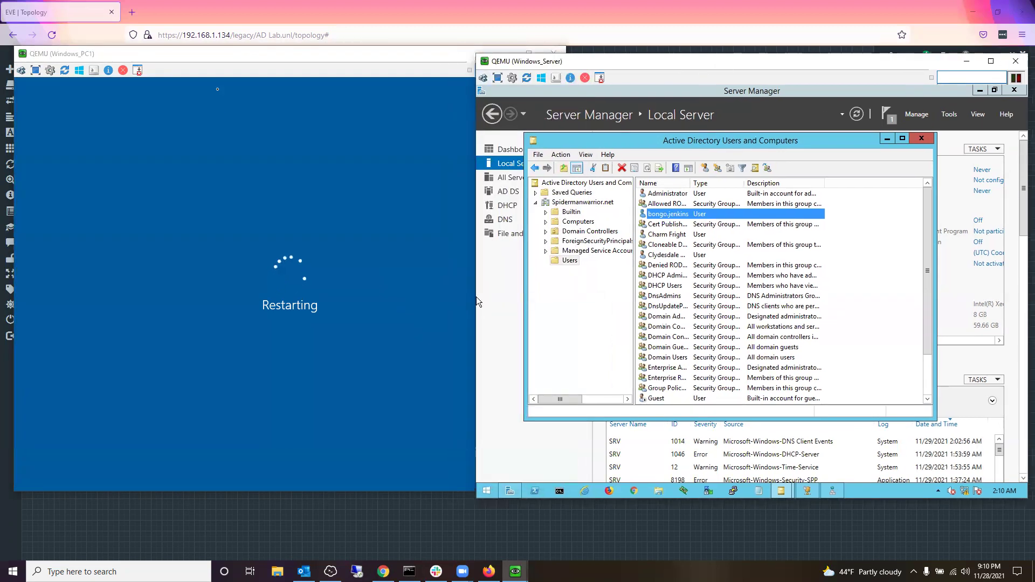
left_click(226, 57)
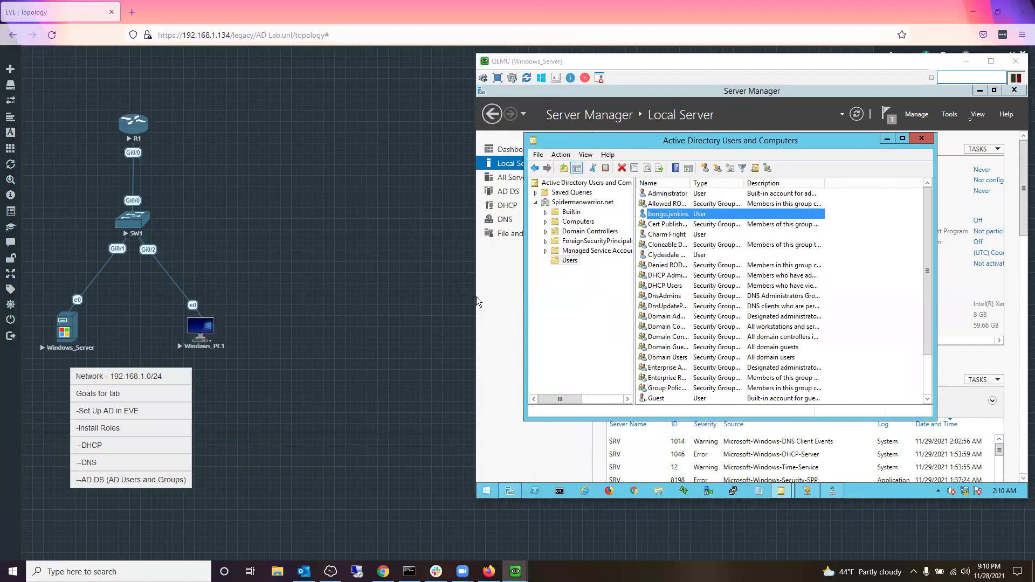
left_click(1019, 131)
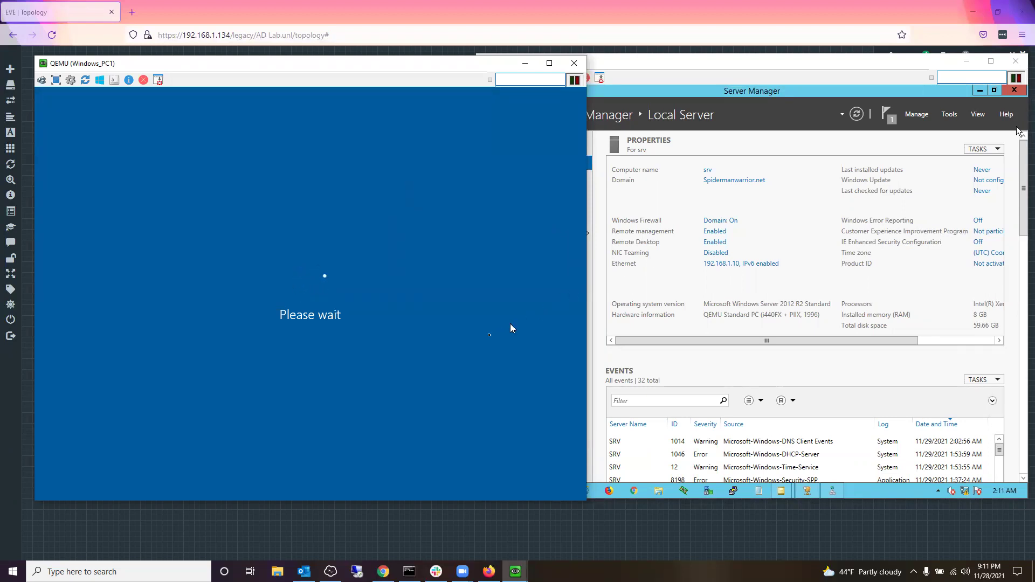
left_click(580, 234)
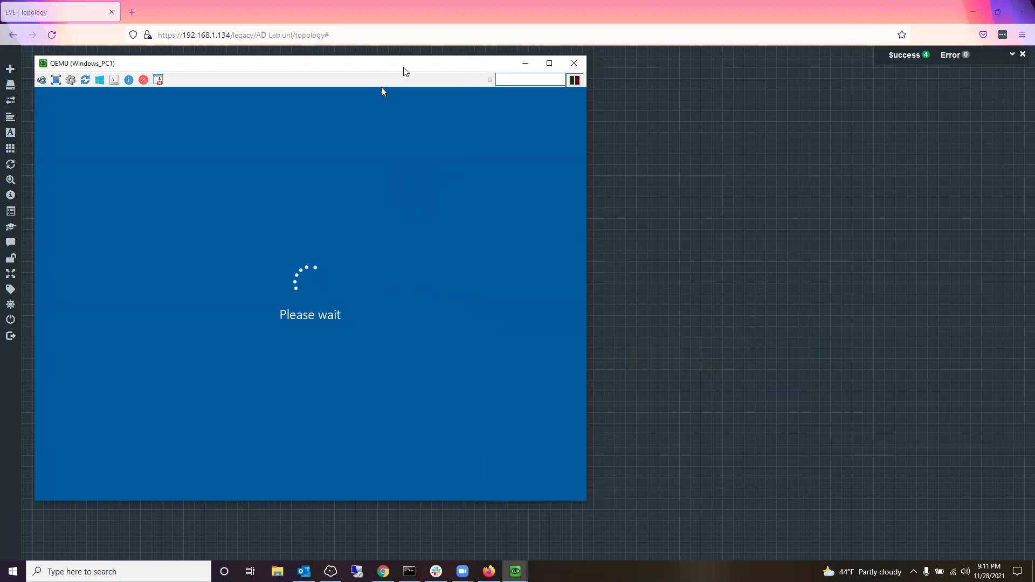
left_click_drag(405, 71, 684, 73)
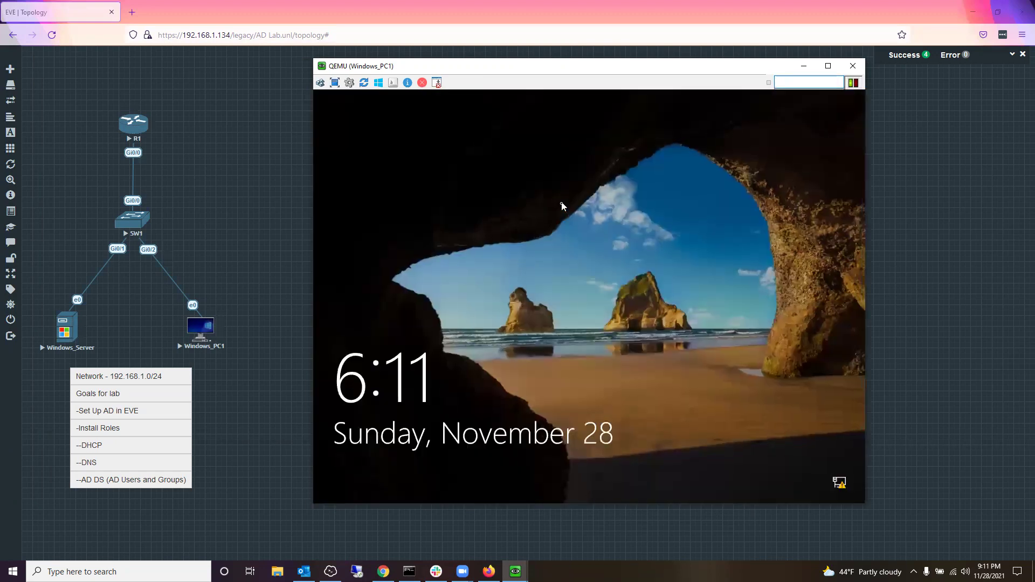
Step: Open the Other user sign-in screen on Windows_PC1 and focus the user name box
left_click(598, 258)
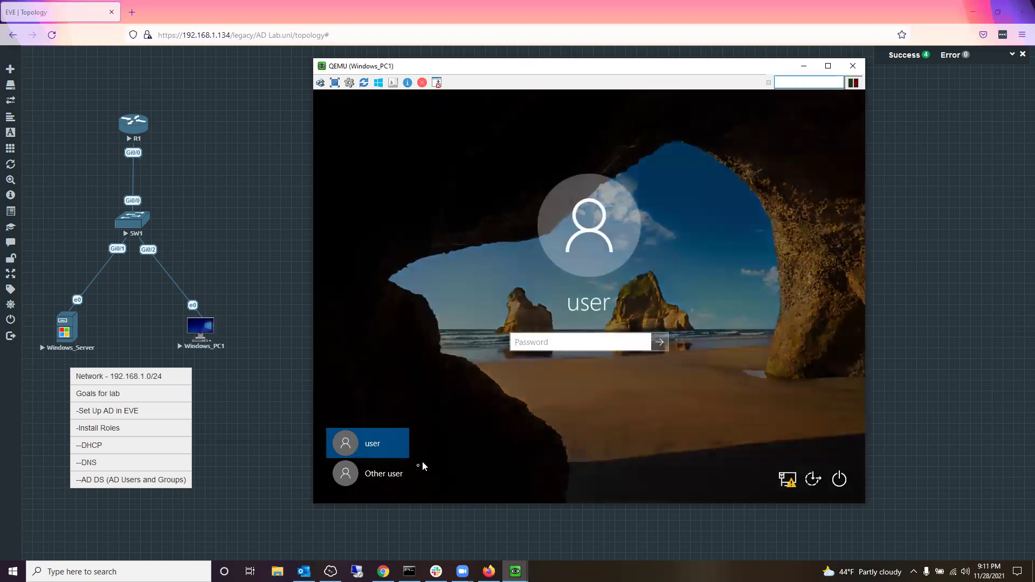
left_click(398, 480)
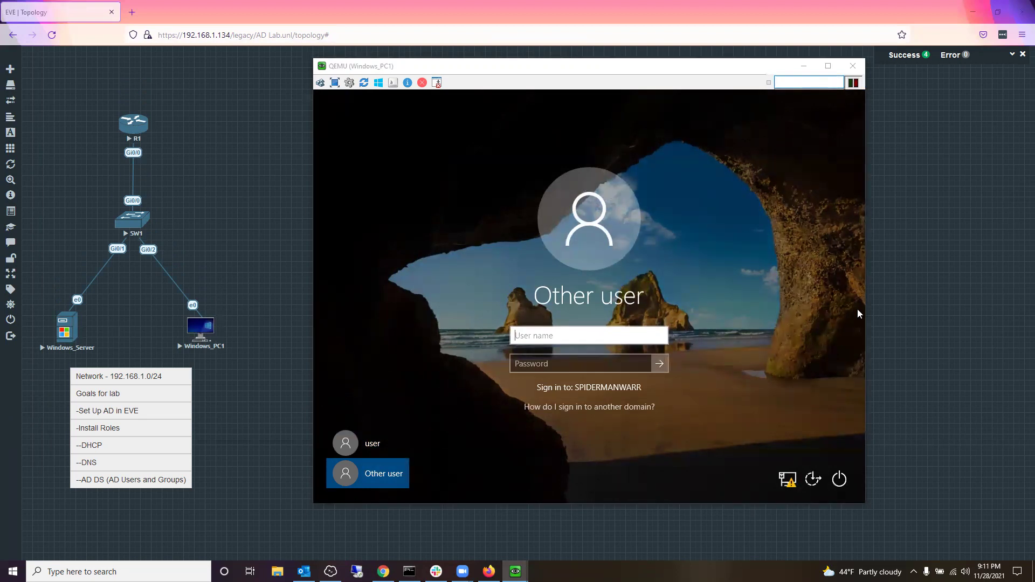
left_click(649, 338)
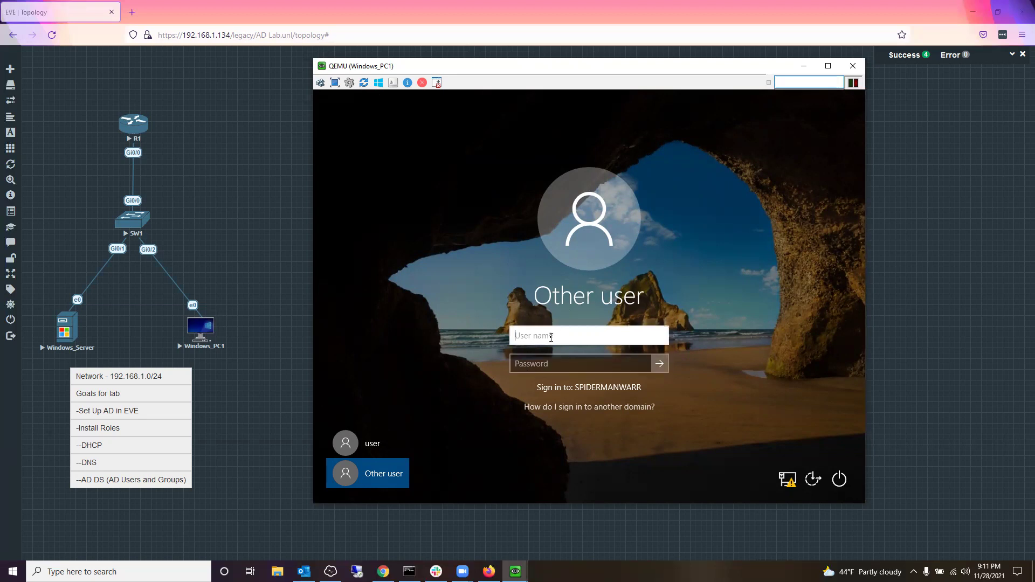
Step: Enter the domain user's name, correcting the typos, then type the account password
type("Charm")
type(" Fright")
key("BackSpace")
key("BackSpace")
key("BackSpace")
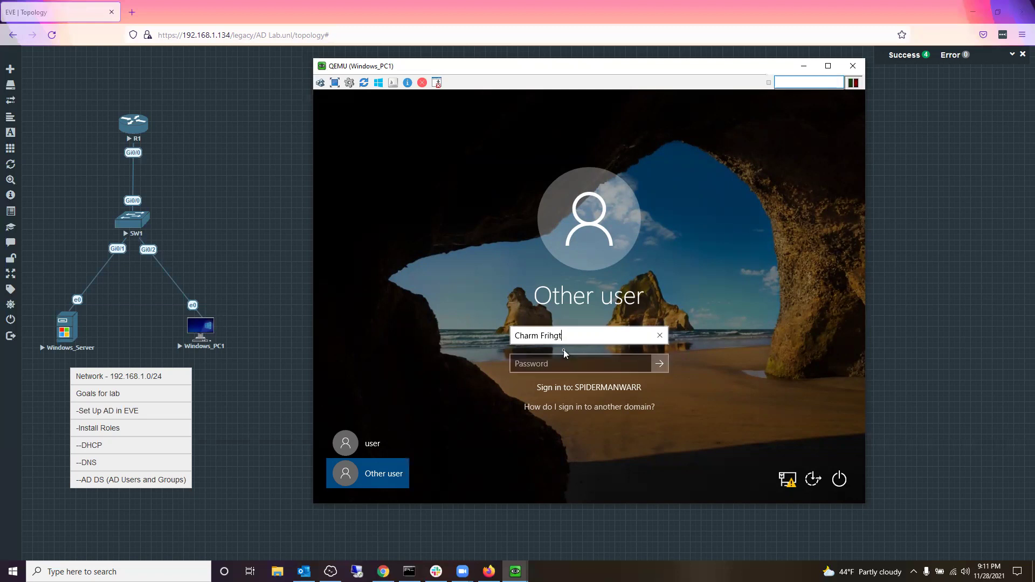
key("BackSpace")
key("BackSpace")
key("BackSpace")
key("BackSpace")
type("CLw")
key("Tab")
left_click(561, 337)
key("BackSpace")
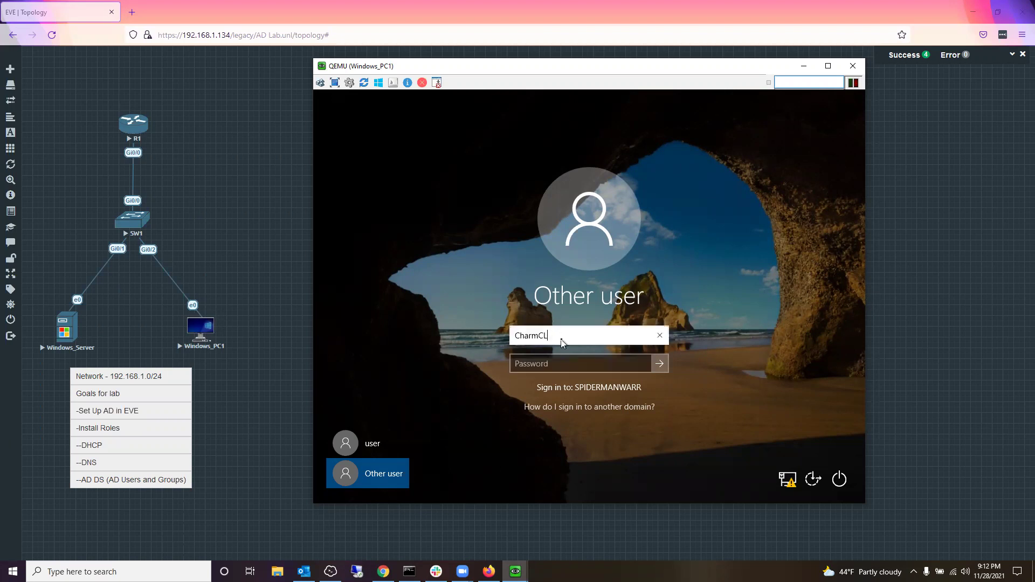
type("W")
key("Tab")
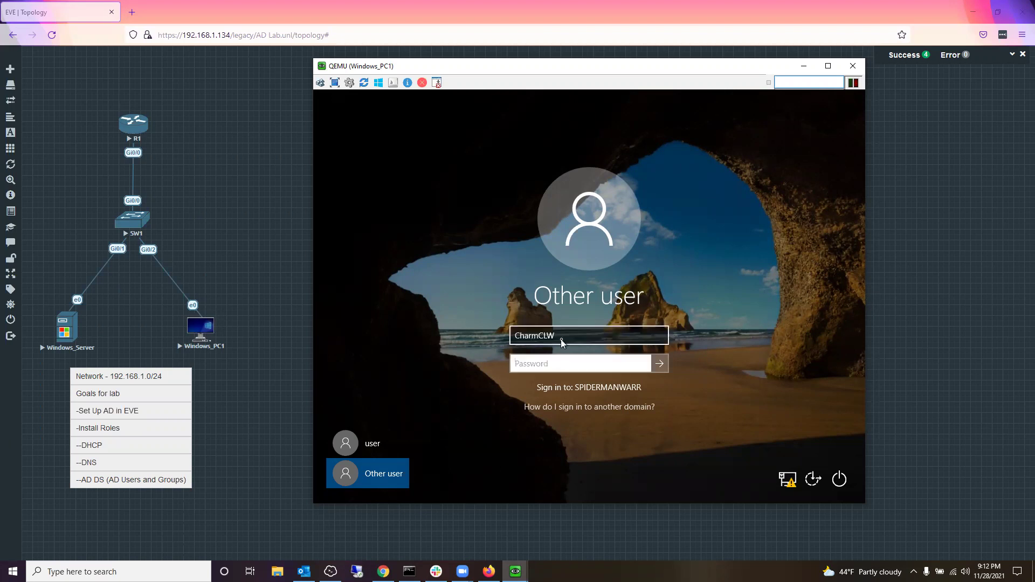
type("•••••••••")
Step: Submit the sign-in, replace the domain user's must-change password with a new one, and sign in
left_click(659, 364)
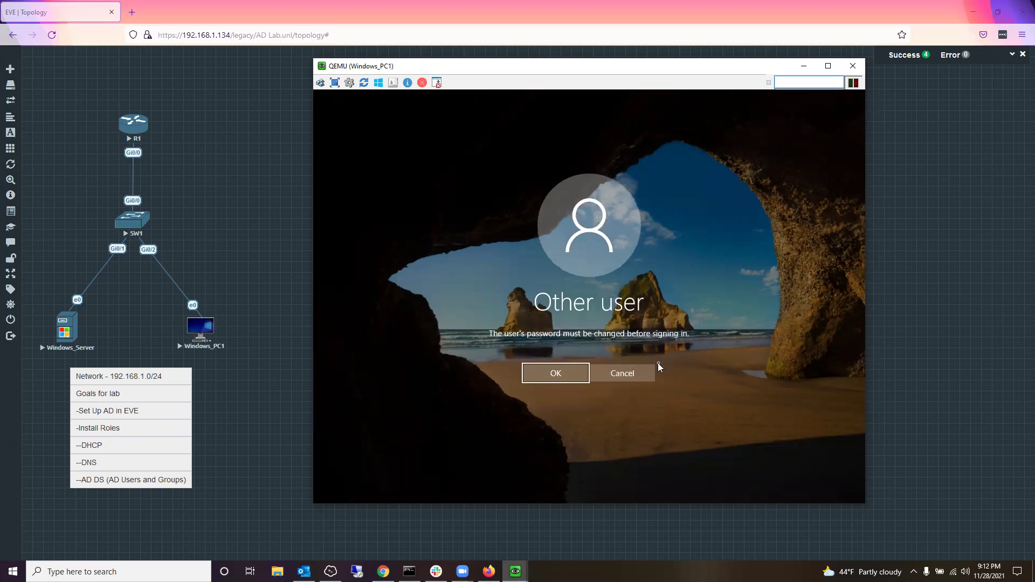
left_click(572, 385)
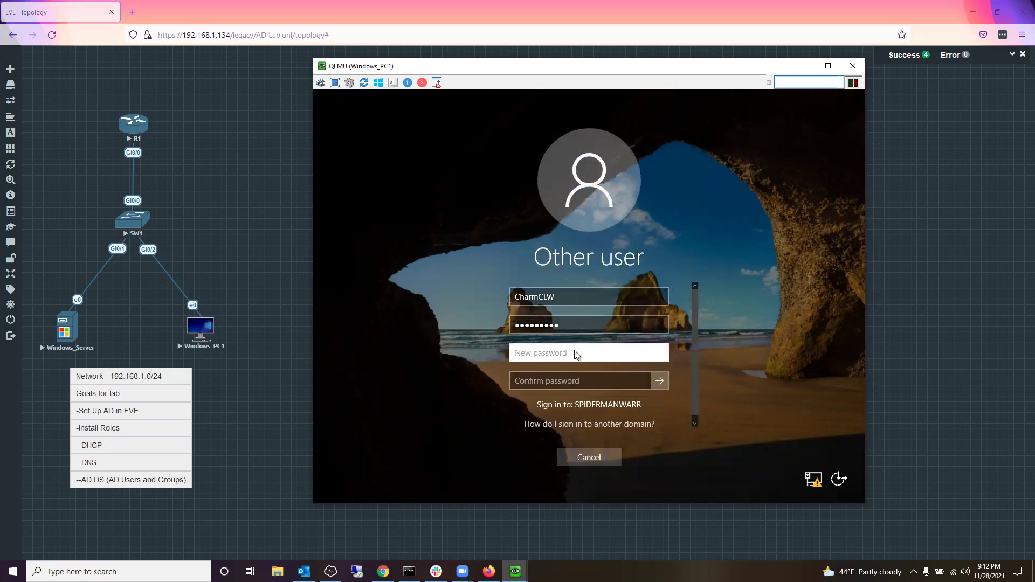
type("***********")
left_click(563, 383)
type("***********")
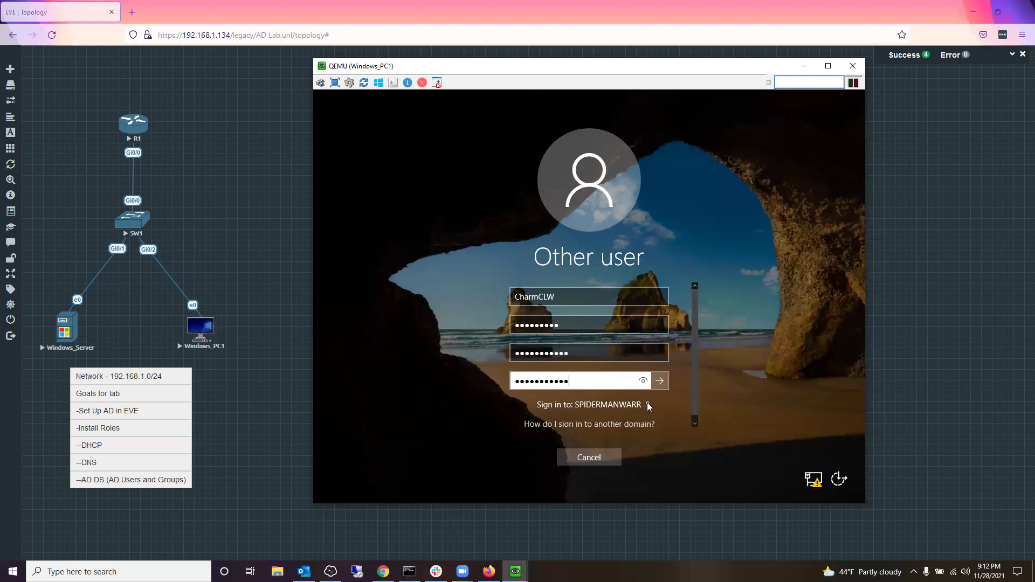
left_click(660, 381)
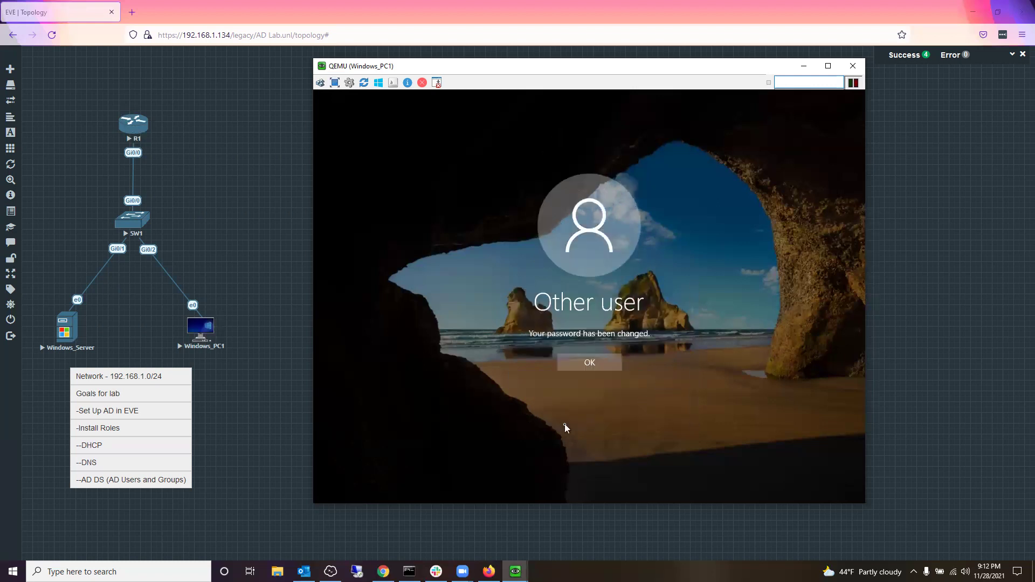
left_click(576, 364)
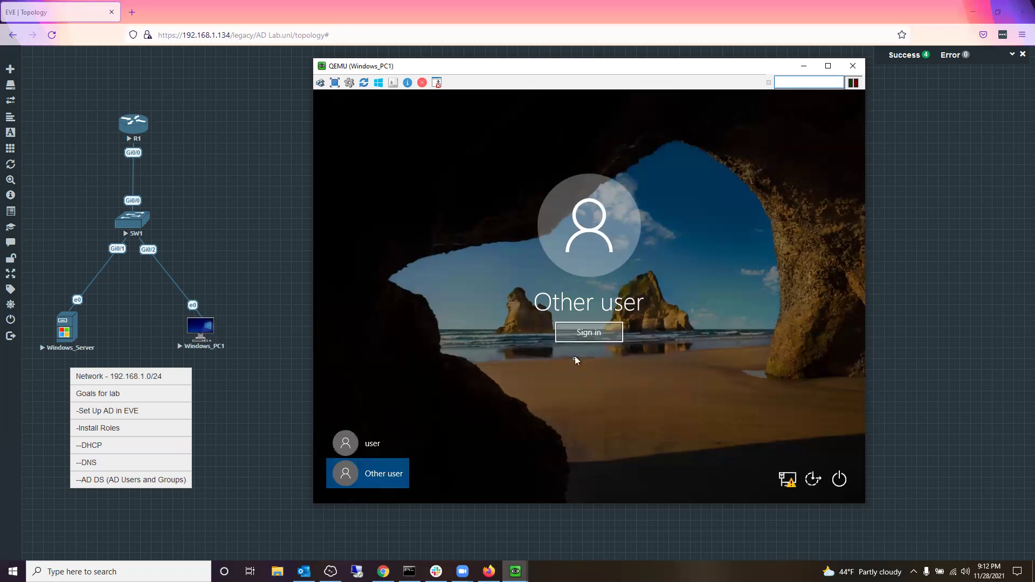
left_click(586, 337)
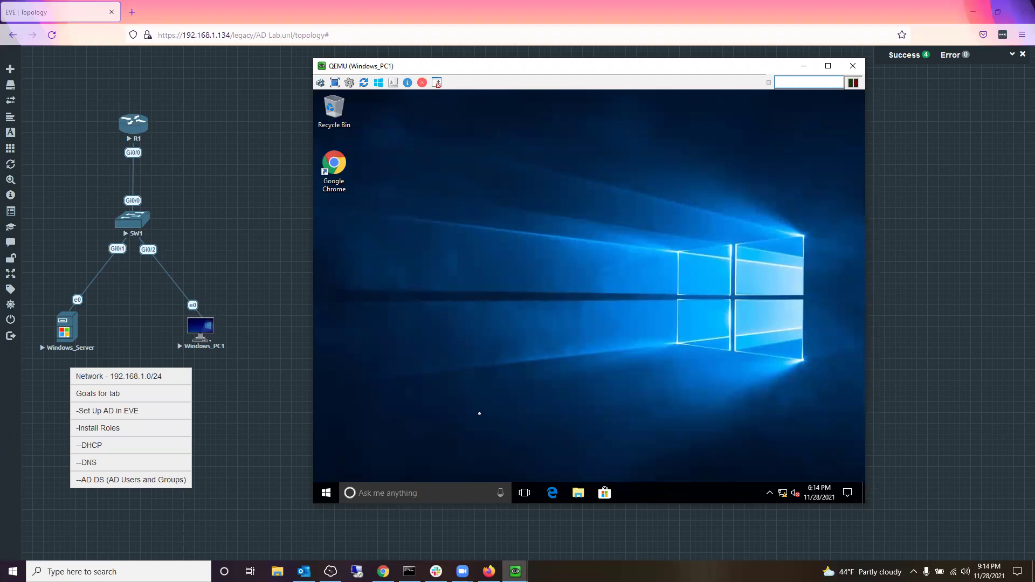
Step: Sign the domain user out of Windows_PC1 from the Start menu and reveal the sign-in screen
left_click(327, 493)
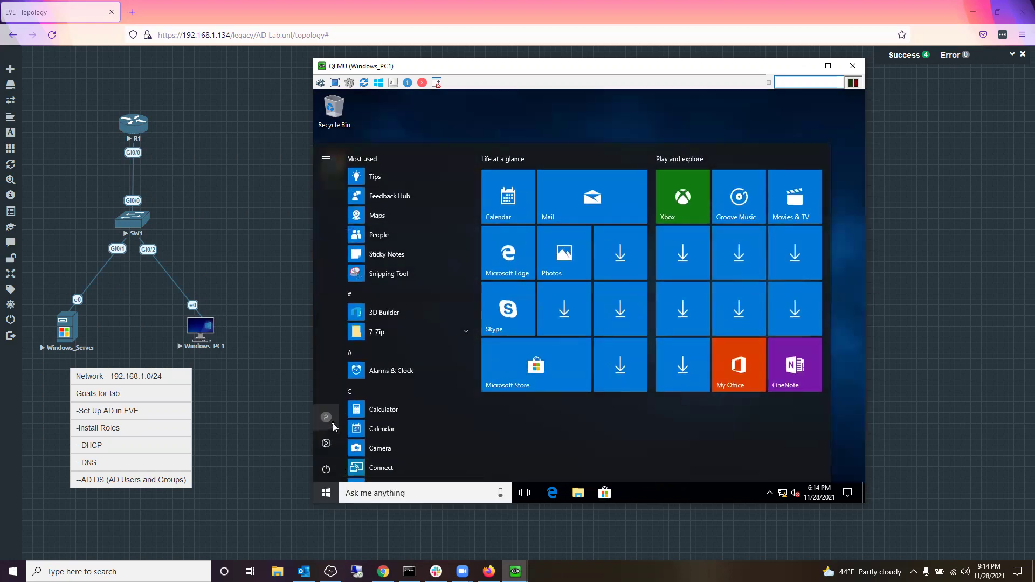
left_click(325, 417)
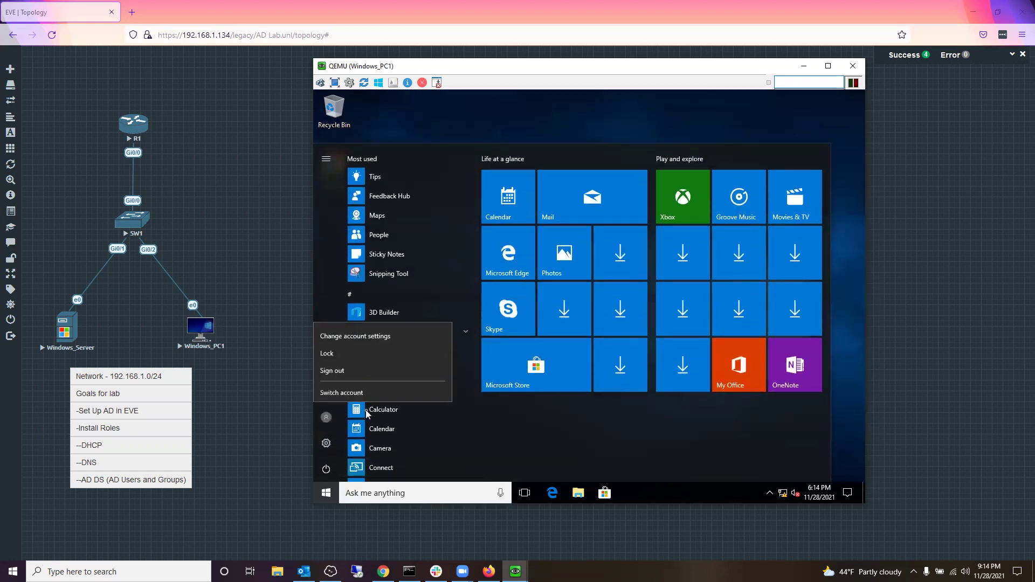
left_click(375, 368)
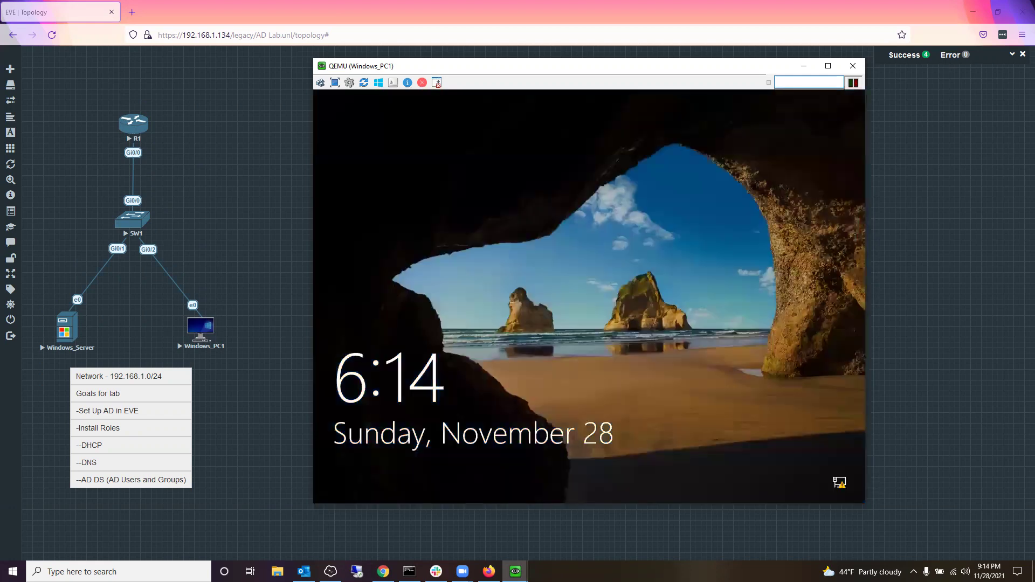
left_click(758, 237)
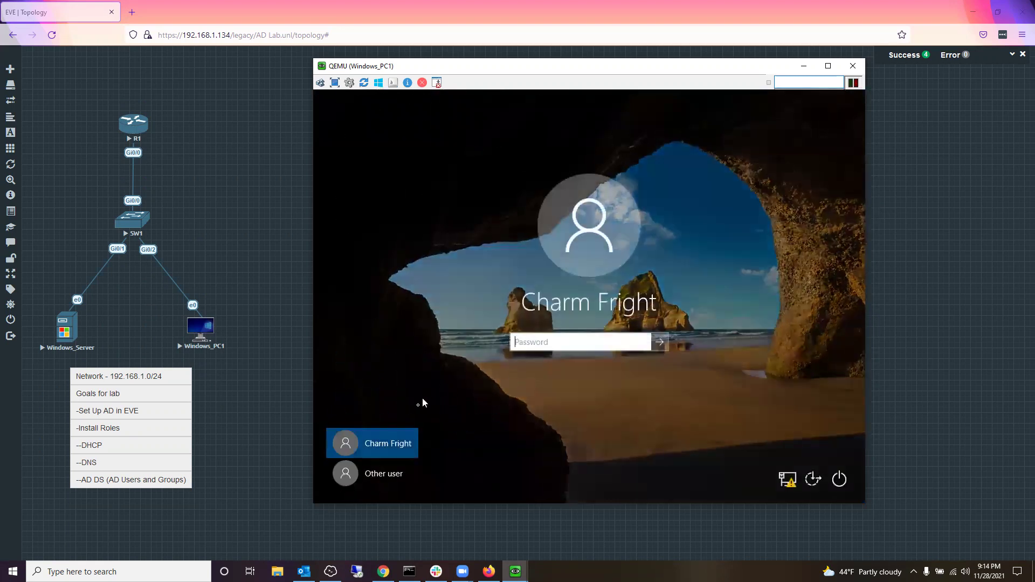
Step: Choose Other user, decline both Sticky Keys prompts, and focus the empty user name field
left_click(376, 470)
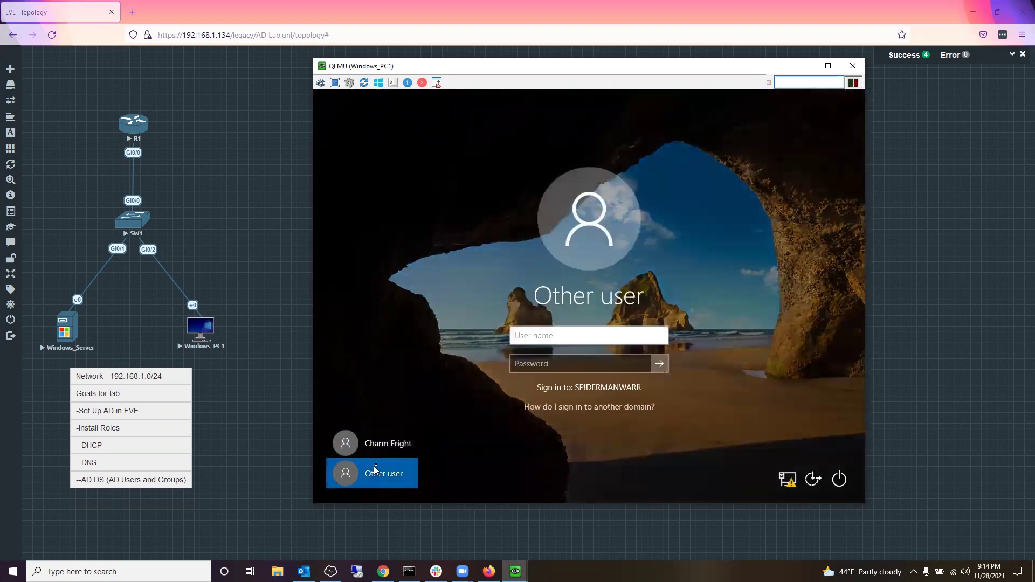
left_click(849, 296)
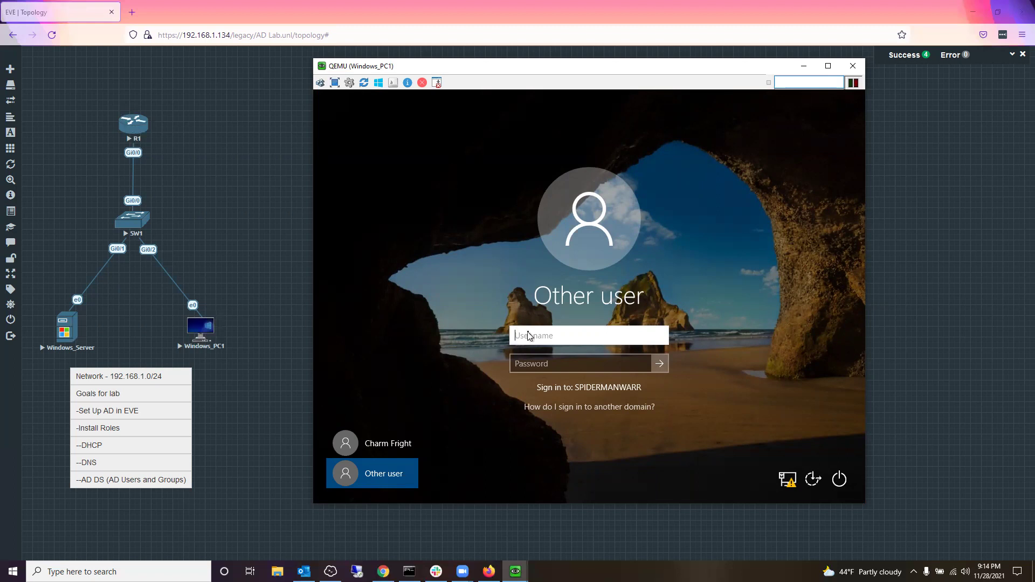
key("shift")
key("shift")
key("shift")
key("shift")
key("shift")
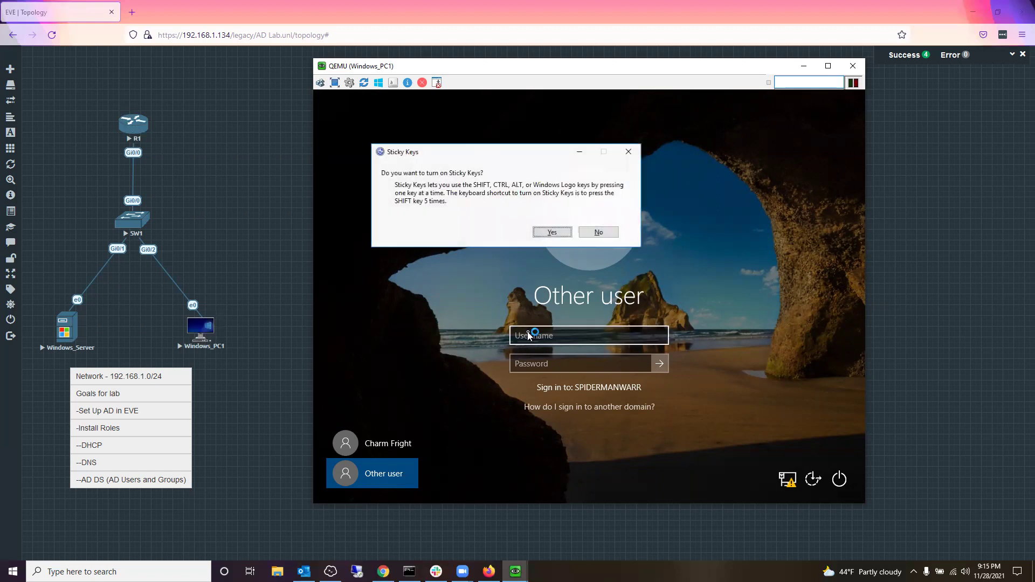
left_click(602, 235)
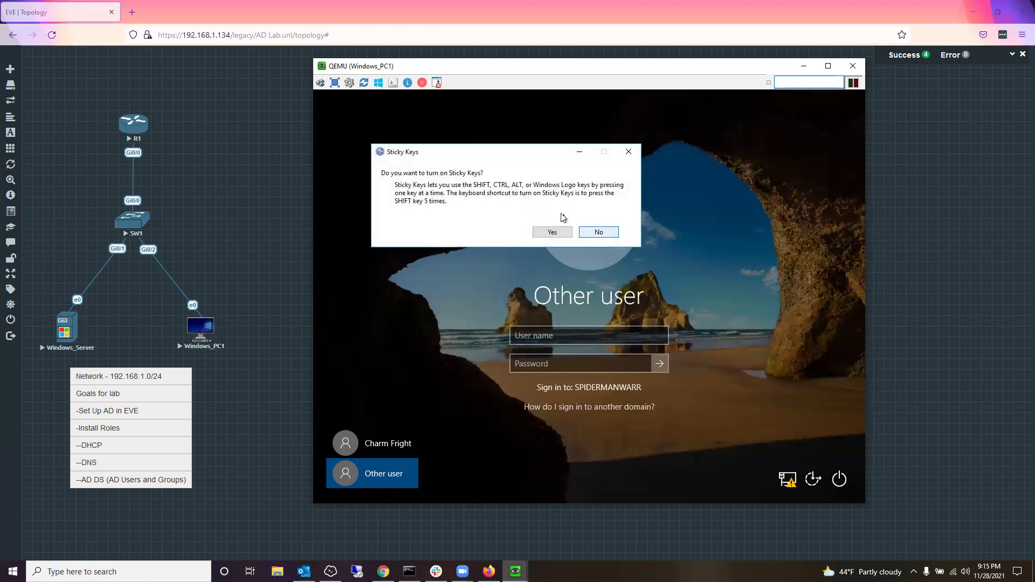
left_click(600, 232)
left_click(536, 336)
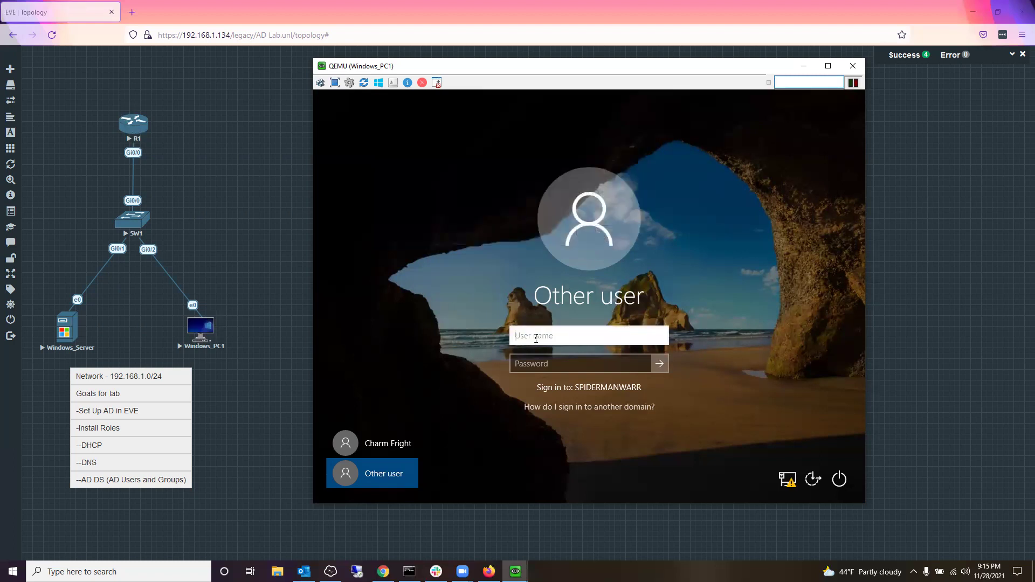
Step: Sign in with the second domain user's username and password, triggering the password-change notice
type("cc1992")
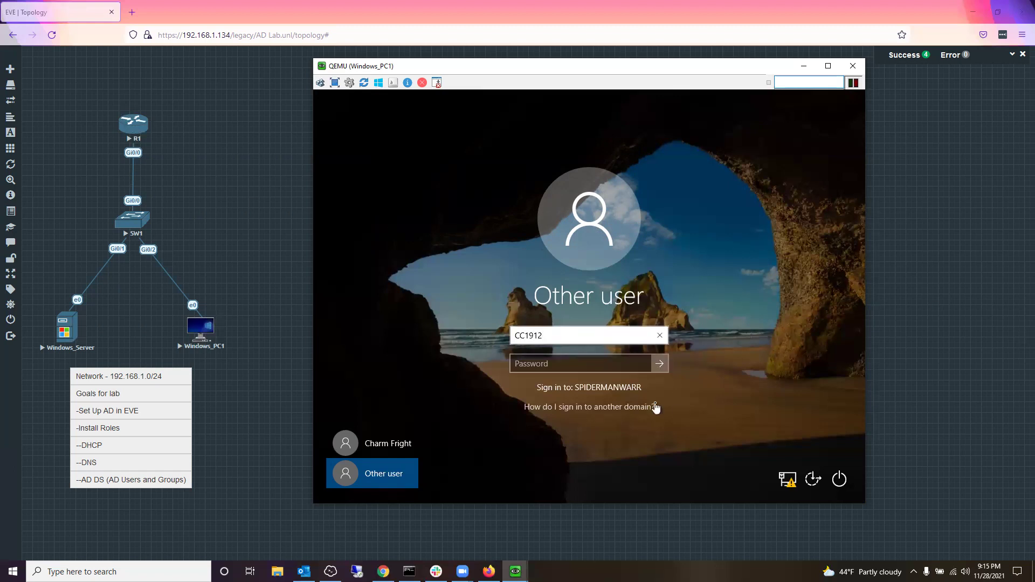
left_click(581, 366)
type("*****")
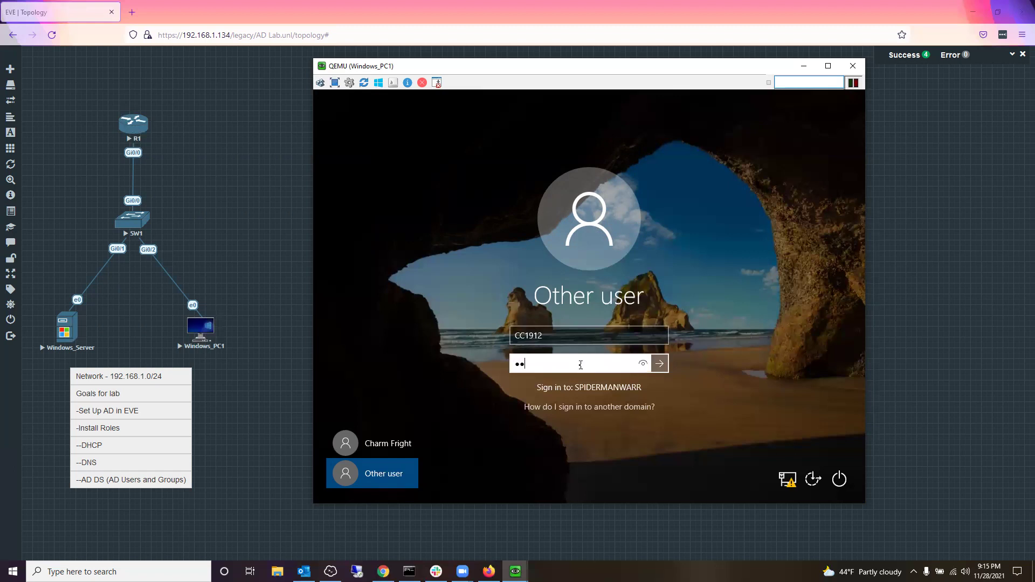
type("**")
key("Return")
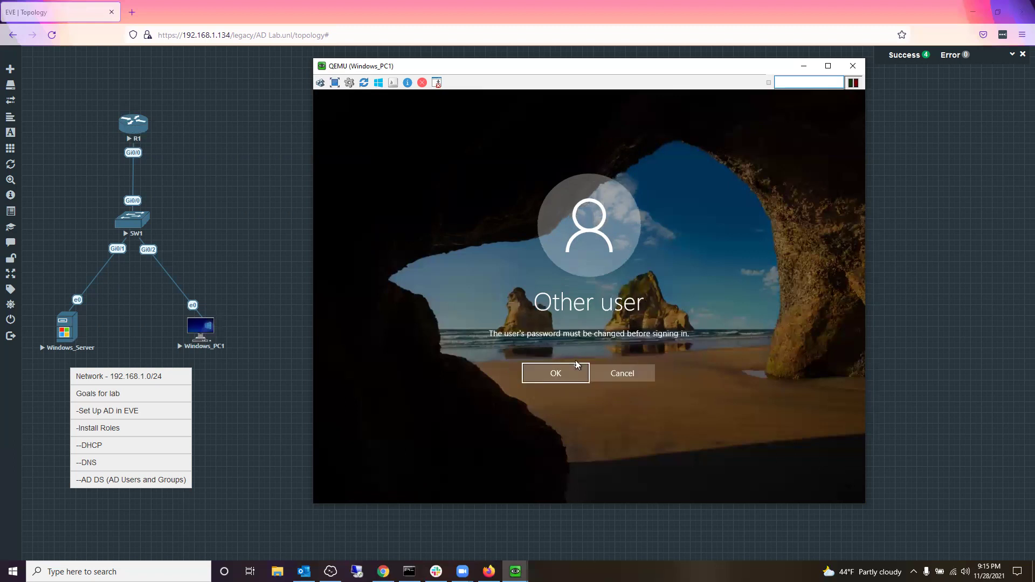
Step: Set and confirm a new password for the second domain user, then acknowledge the change
left_click(564, 380)
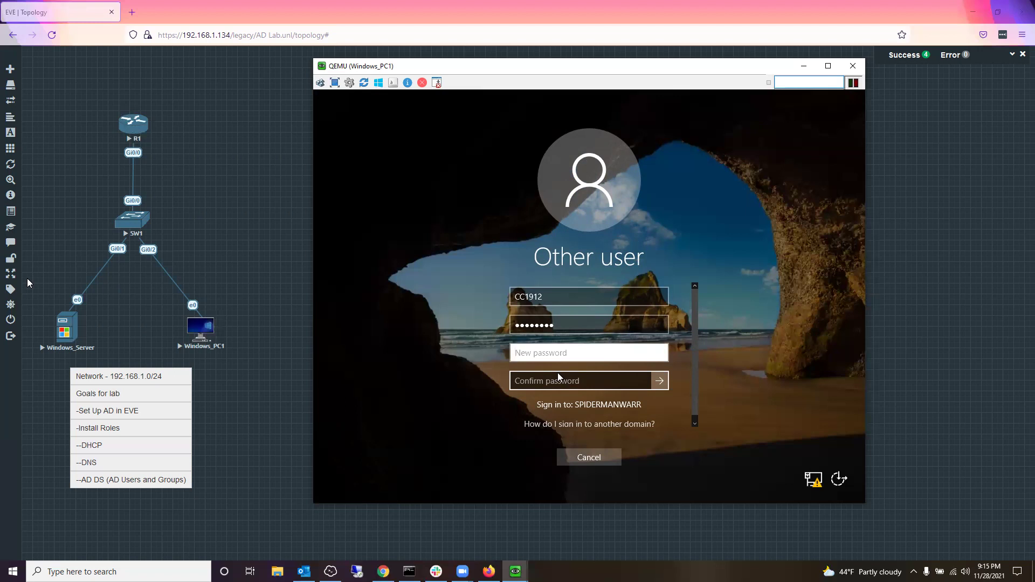
type("•••••")
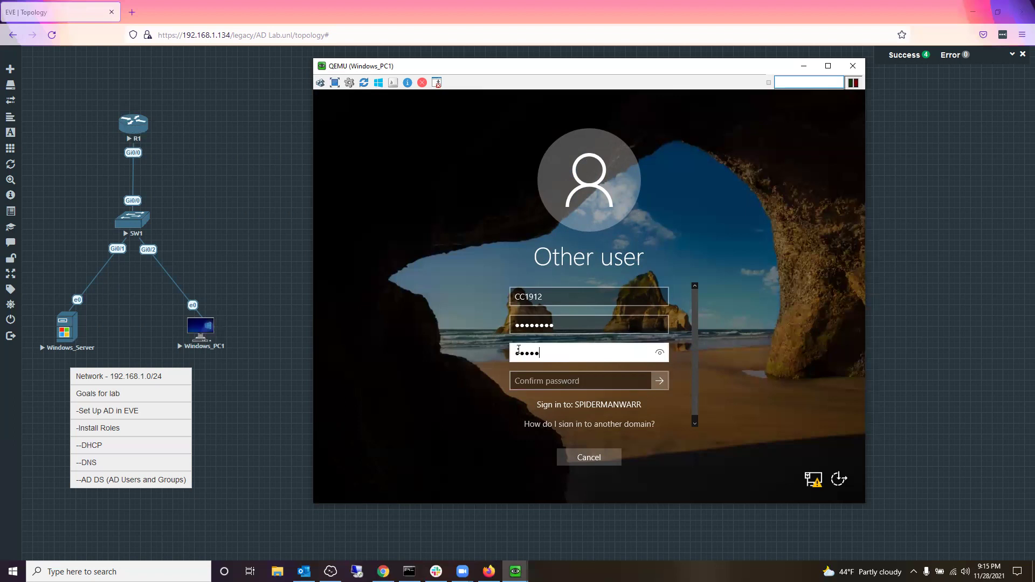
type("••••")
left_click(551, 383)
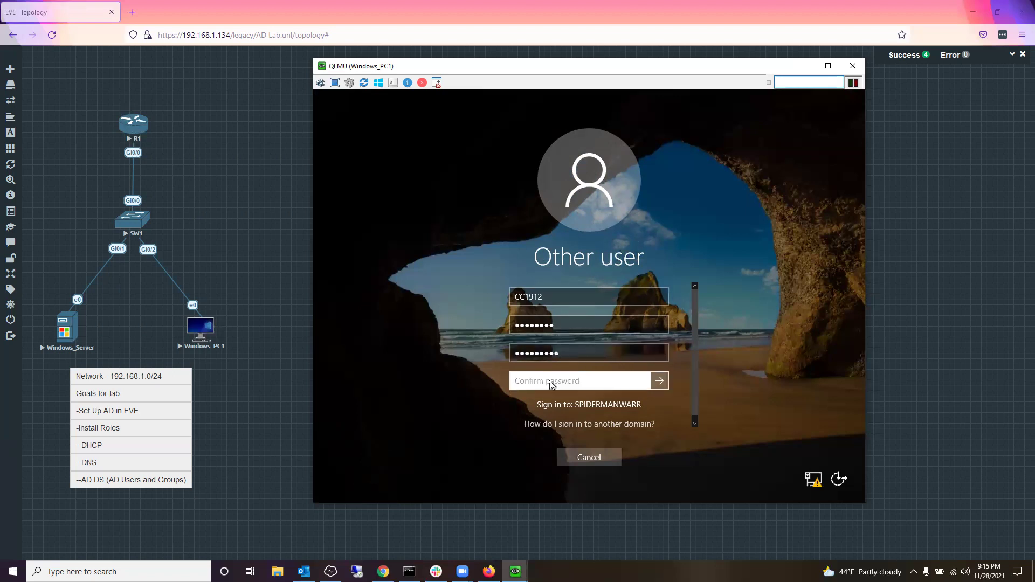
type("•••••••••")
key("Return")
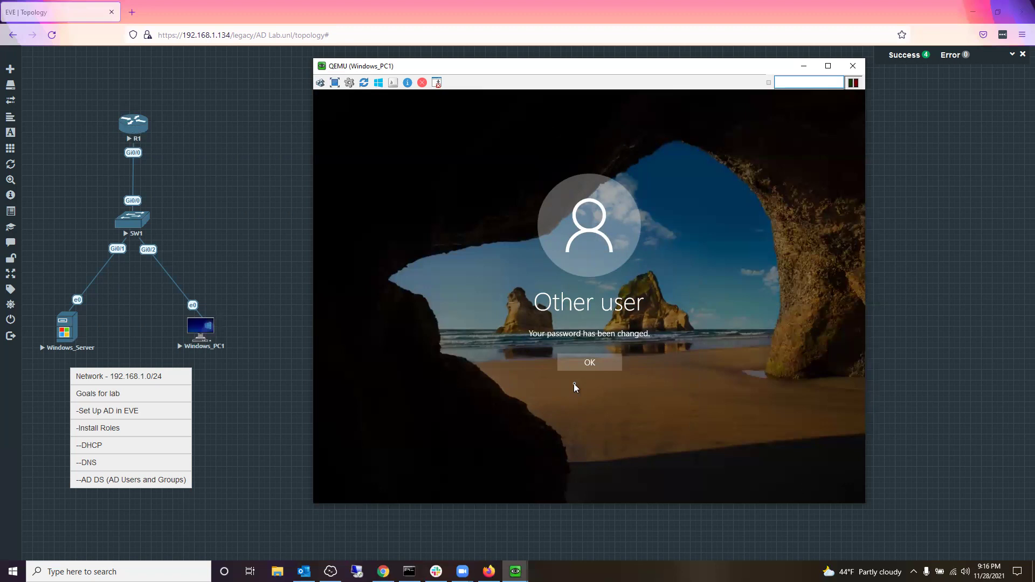
left_click(589, 361)
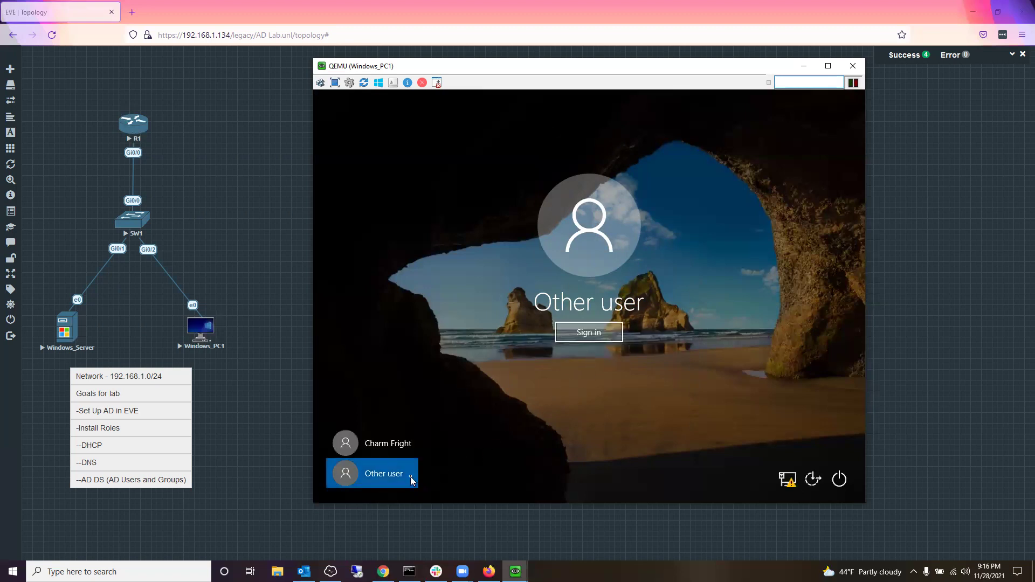
Step: Sign in as the second domain user and let the Windows 10 desktop load
left_click(602, 335)
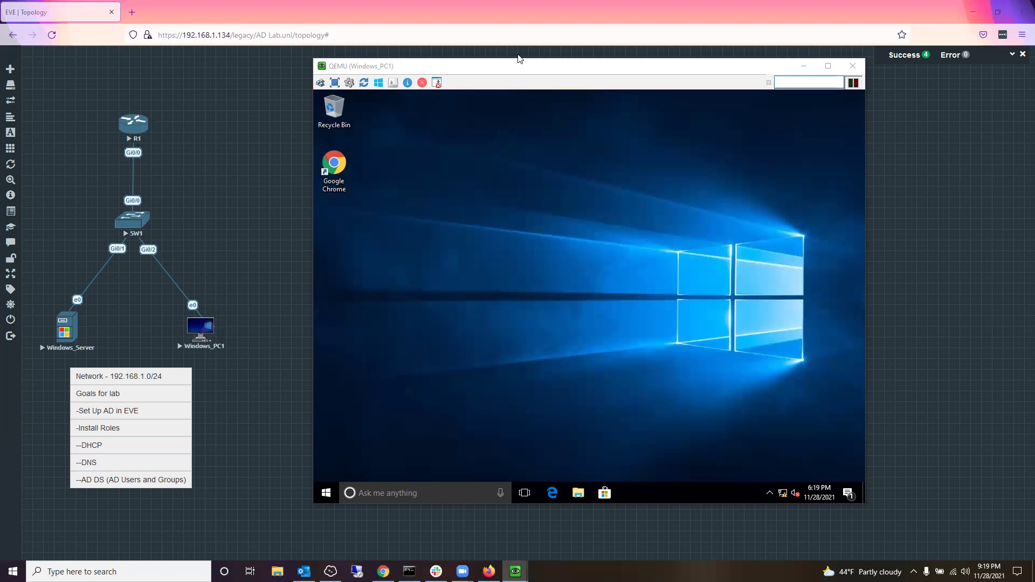
Step: Move the Windows_PC1 console aside and bring the Windows_Server console forward on the left
left_click_drag(521, 68, 691, 63)
mouse_move(515, 563)
left_click(488, 526)
left_click_drag(664, 65, 212, 72)
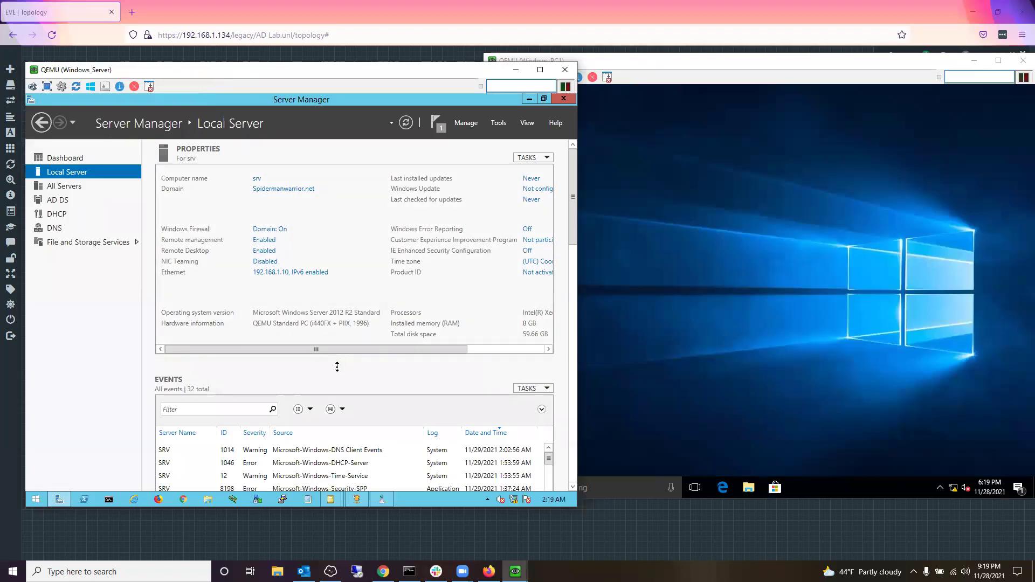
Step: Check the DHCP role page, then return to the Server Manager Dashboard listing installed roles
left_click(59, 215)
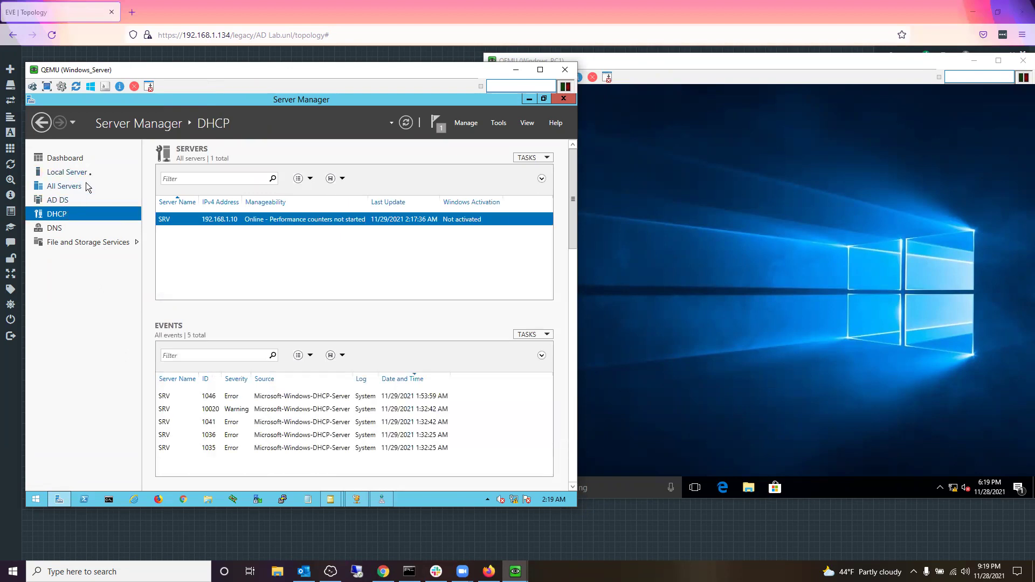
left_click(89, 161)
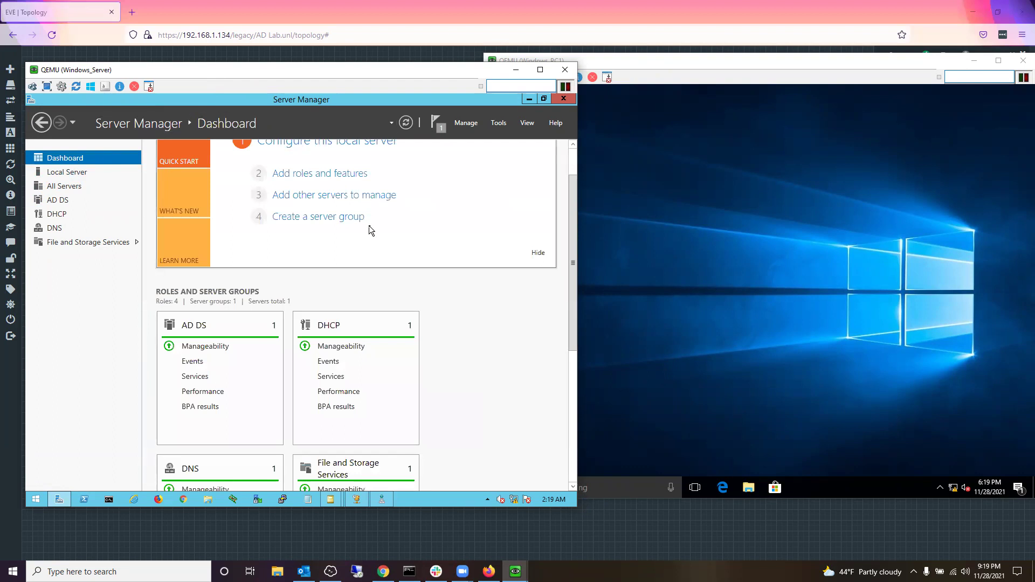
left_click(571, 157)
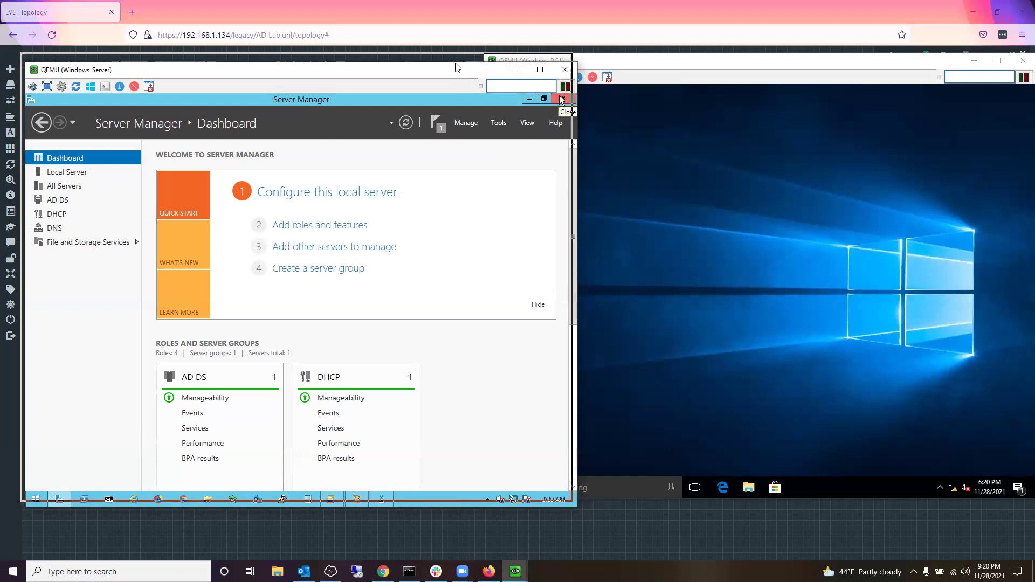
Step: Nudge the server console into place and bring the Windows_PC1 console to the front
left_click_drag(460, 62, 455, 54)
left_click(600, 66)
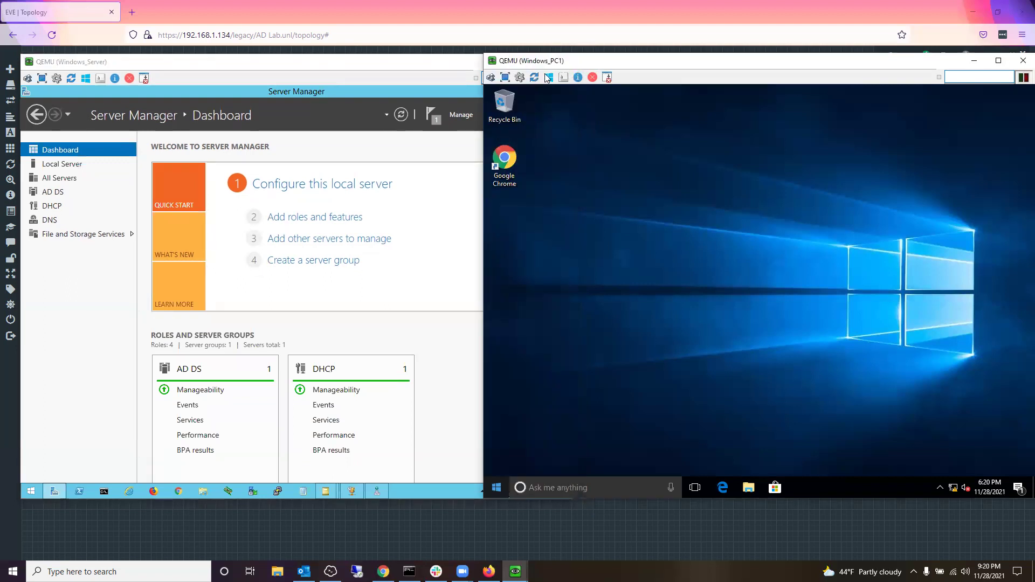
left_click(441, 70)
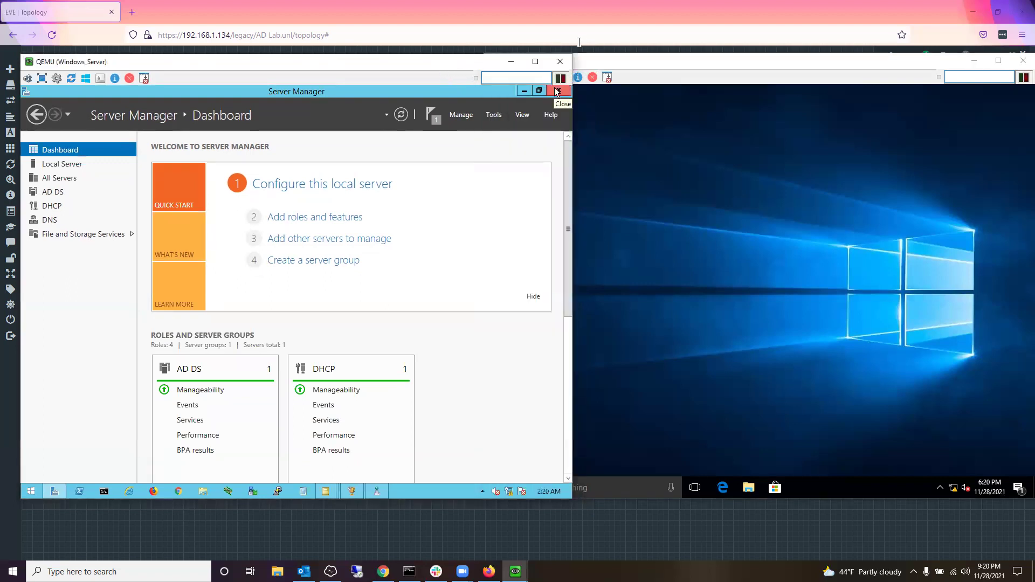
left_click(599, 66)
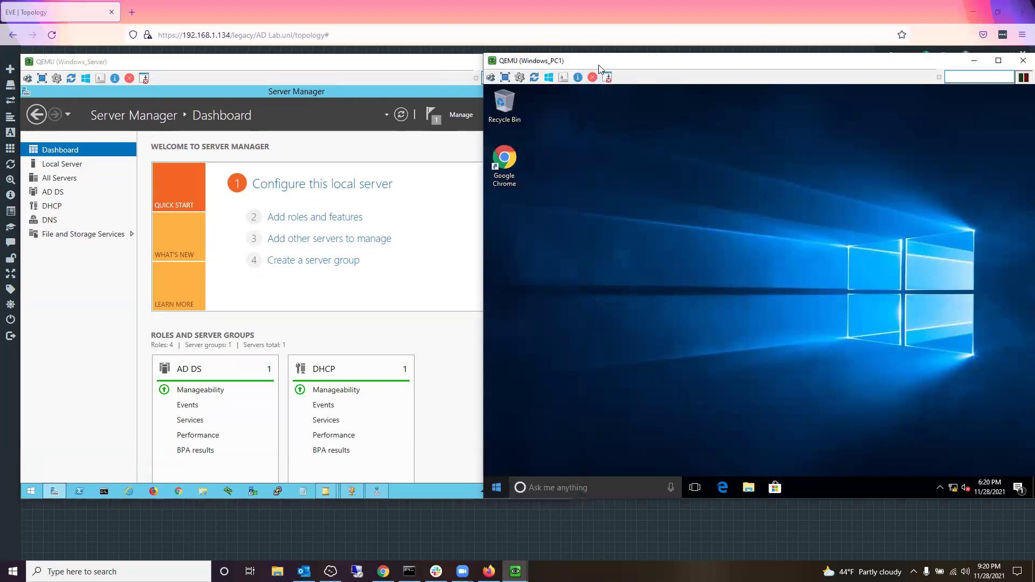